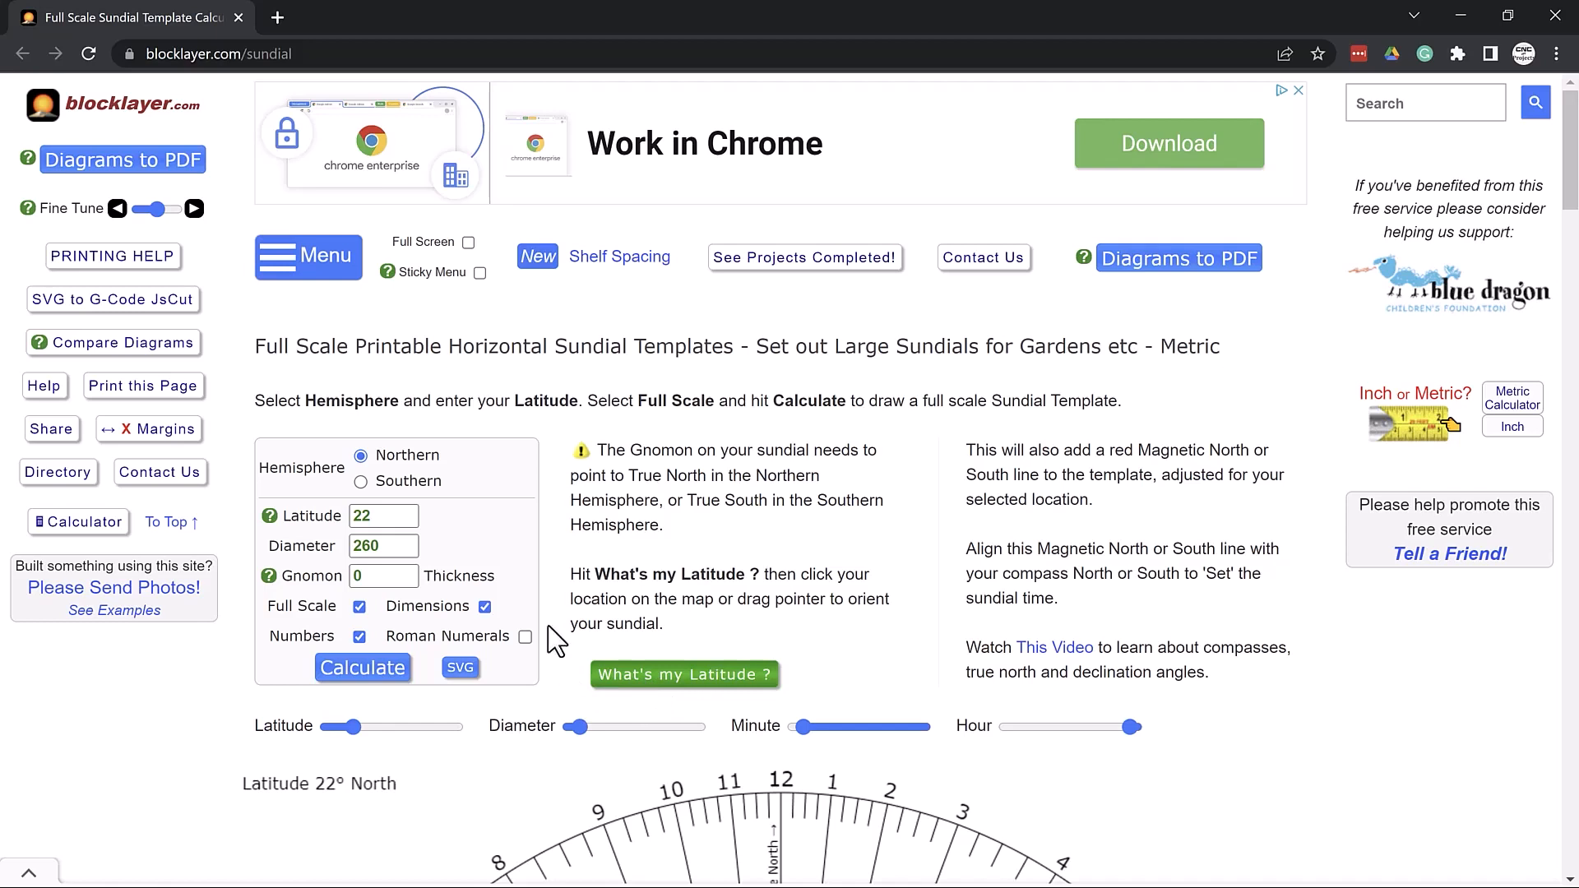
Step: Set the sundial template to latitude 52.225, diameter 180 and gnomon thickness 10, with Roman numerals enabled
double_click(352, 515)
text(52.225)
double_click(384, 550)
text(180)
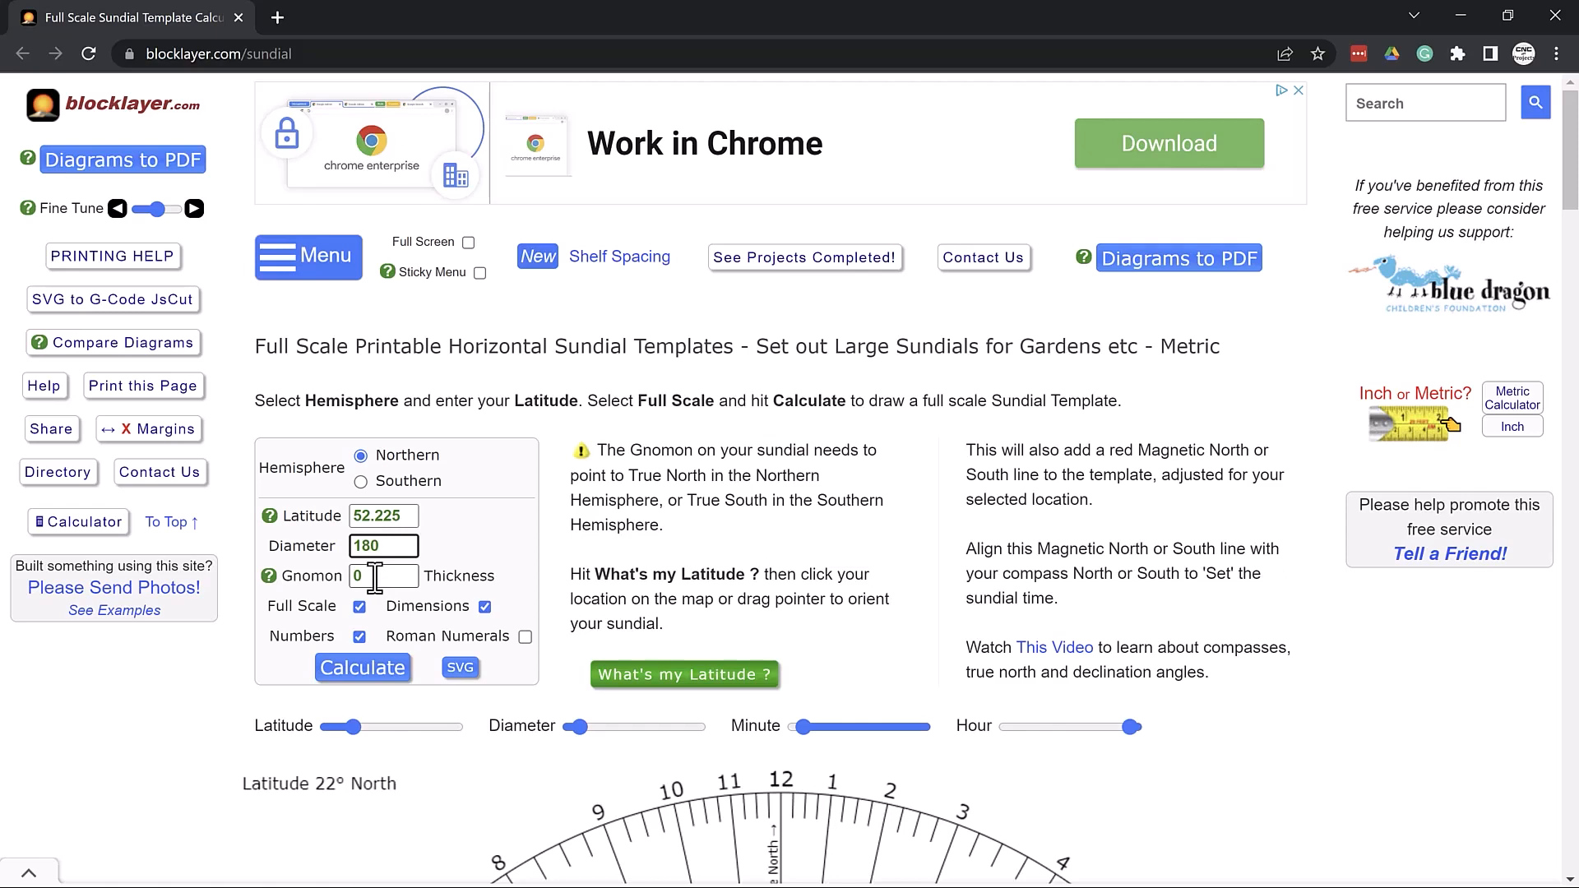
drag(375, 577, 357, 577)
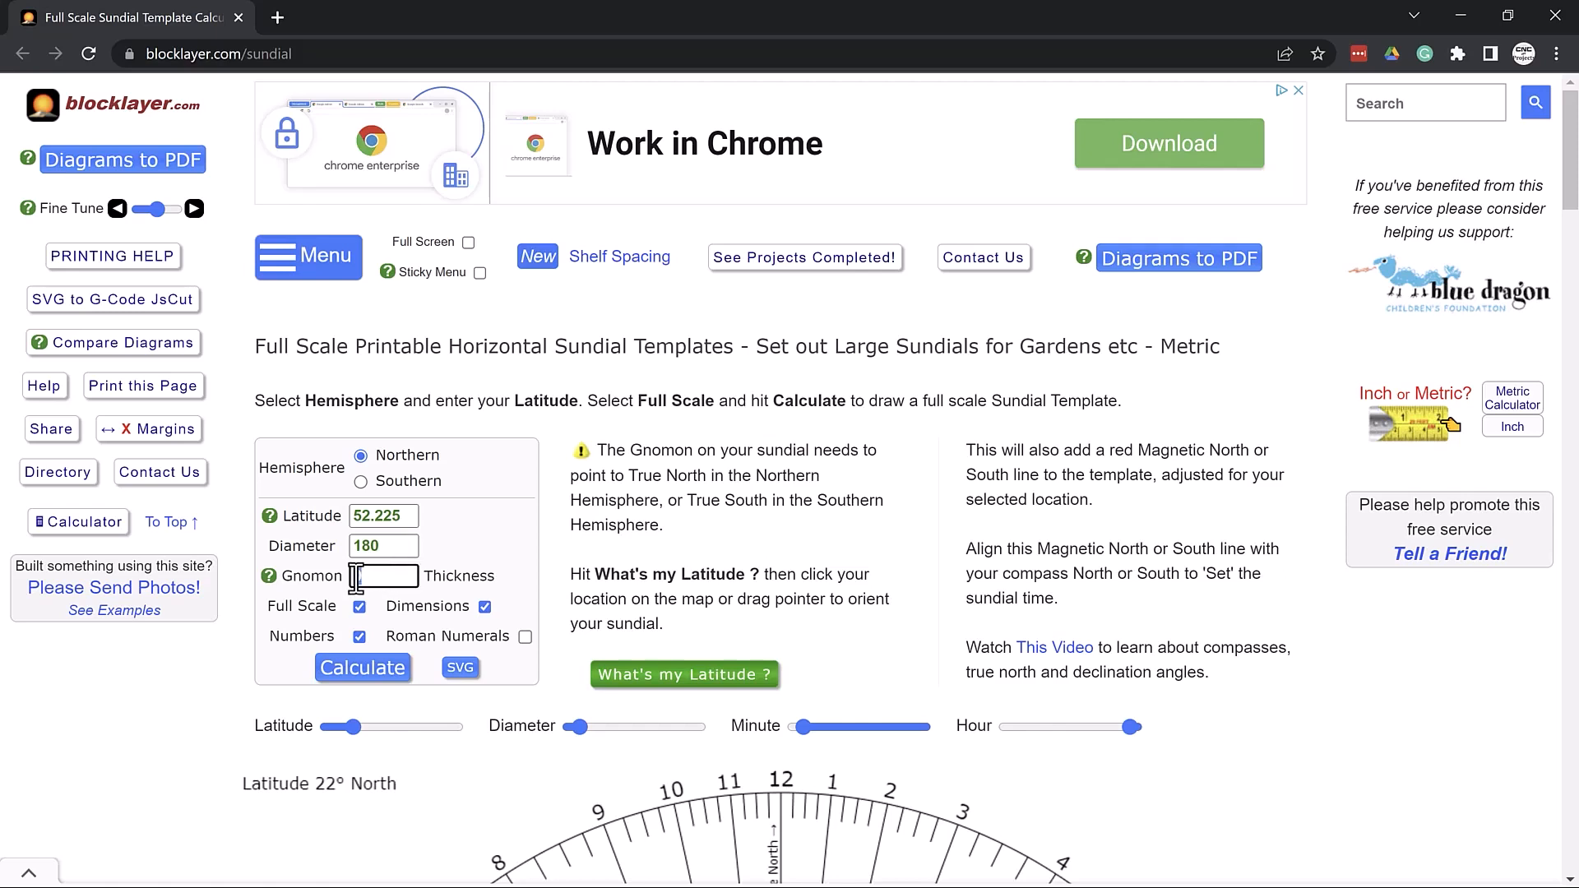
text(10)
click(526, 638)
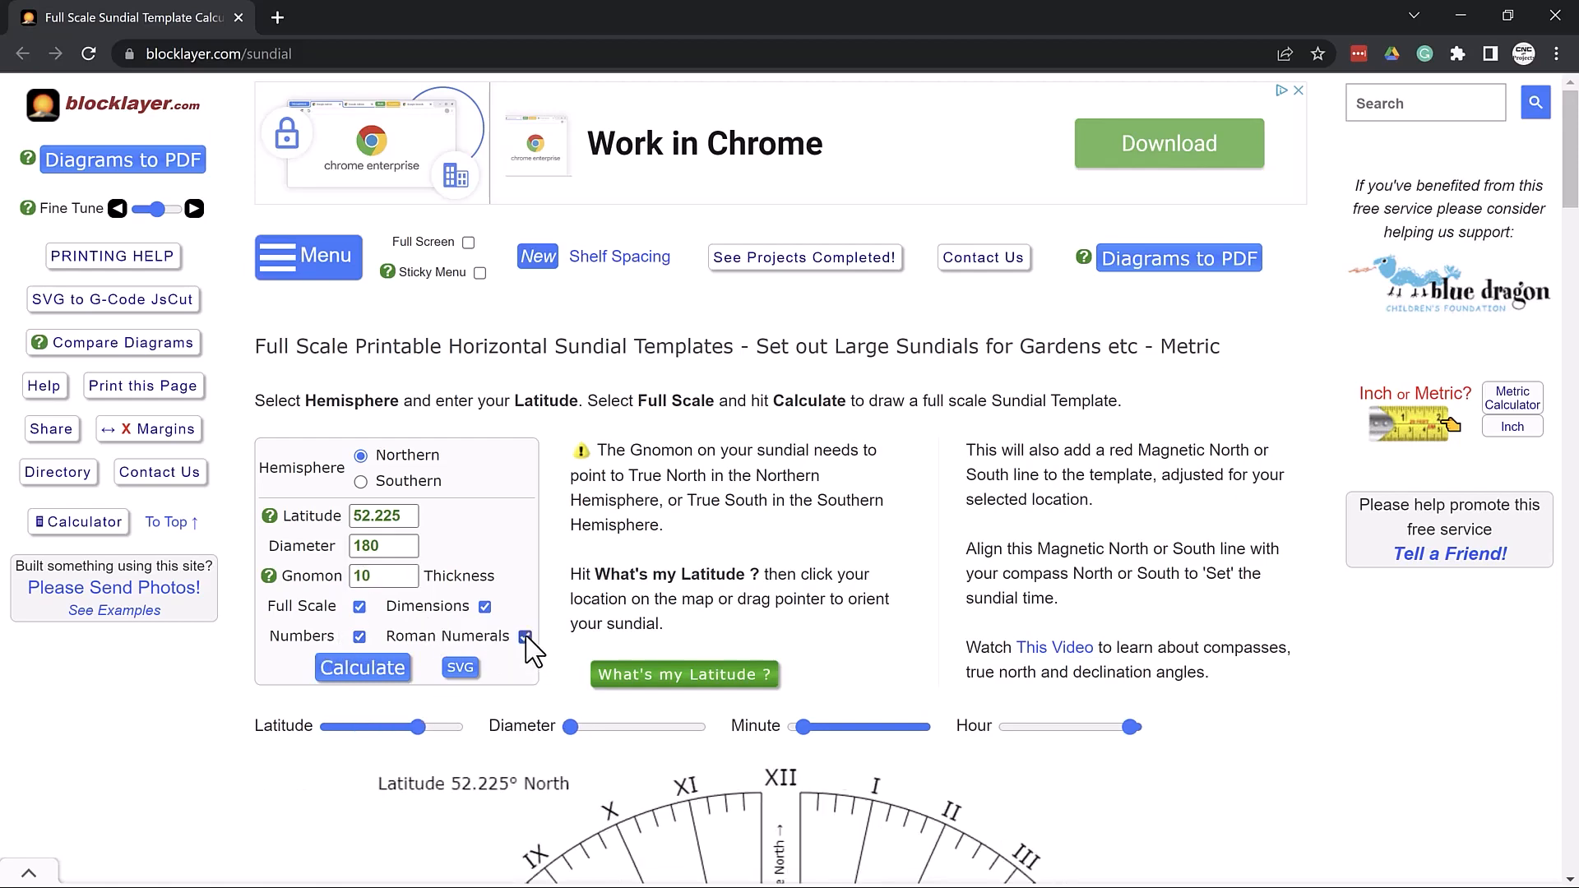
Step: Copy the generated semicircular dial diagram as an image
scroll(783, 721, down, 2)
scroll(783, 720, down, 3)
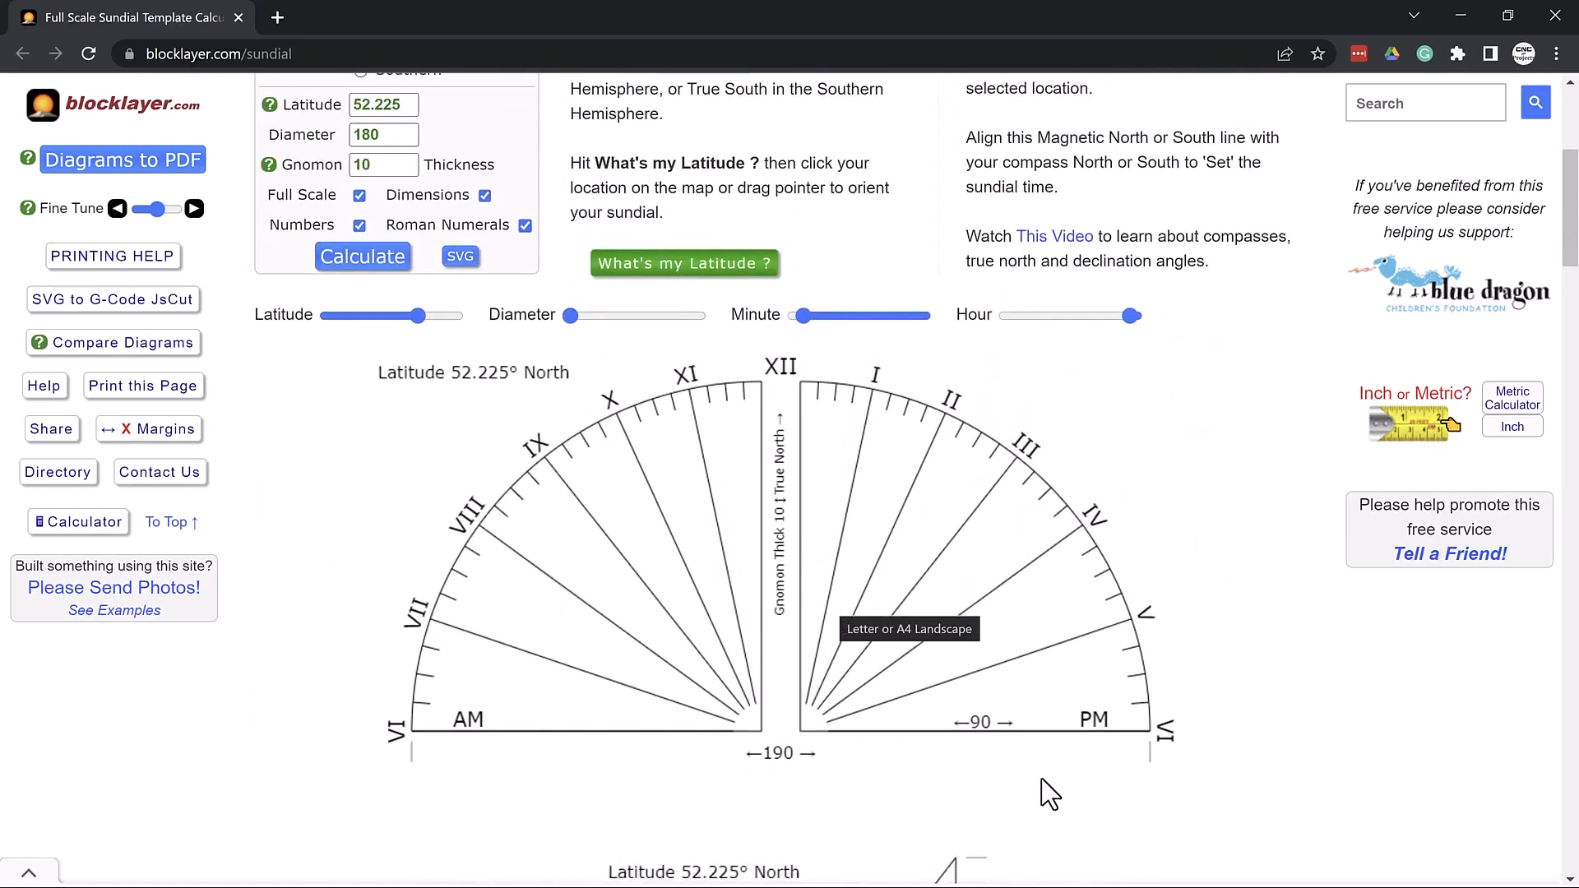
scroll(1044, 789, down, 7)
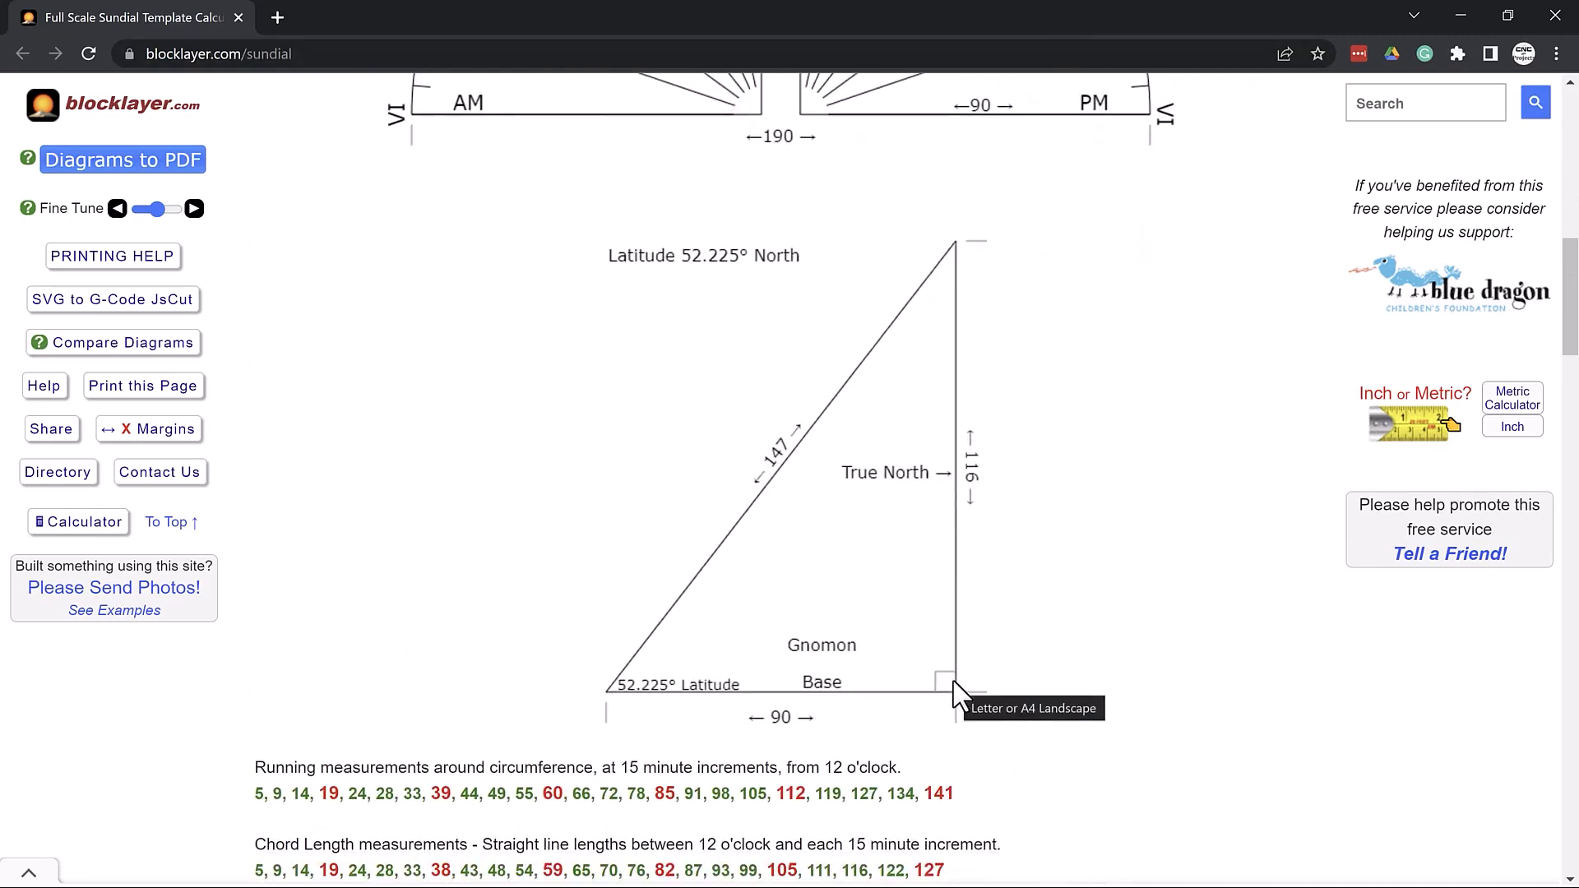
scroll(1033, 634, up, 8)
scroll(1035, 635, down, 4)
scroll(1033, 634, up, 3)
right_click(917, 648)
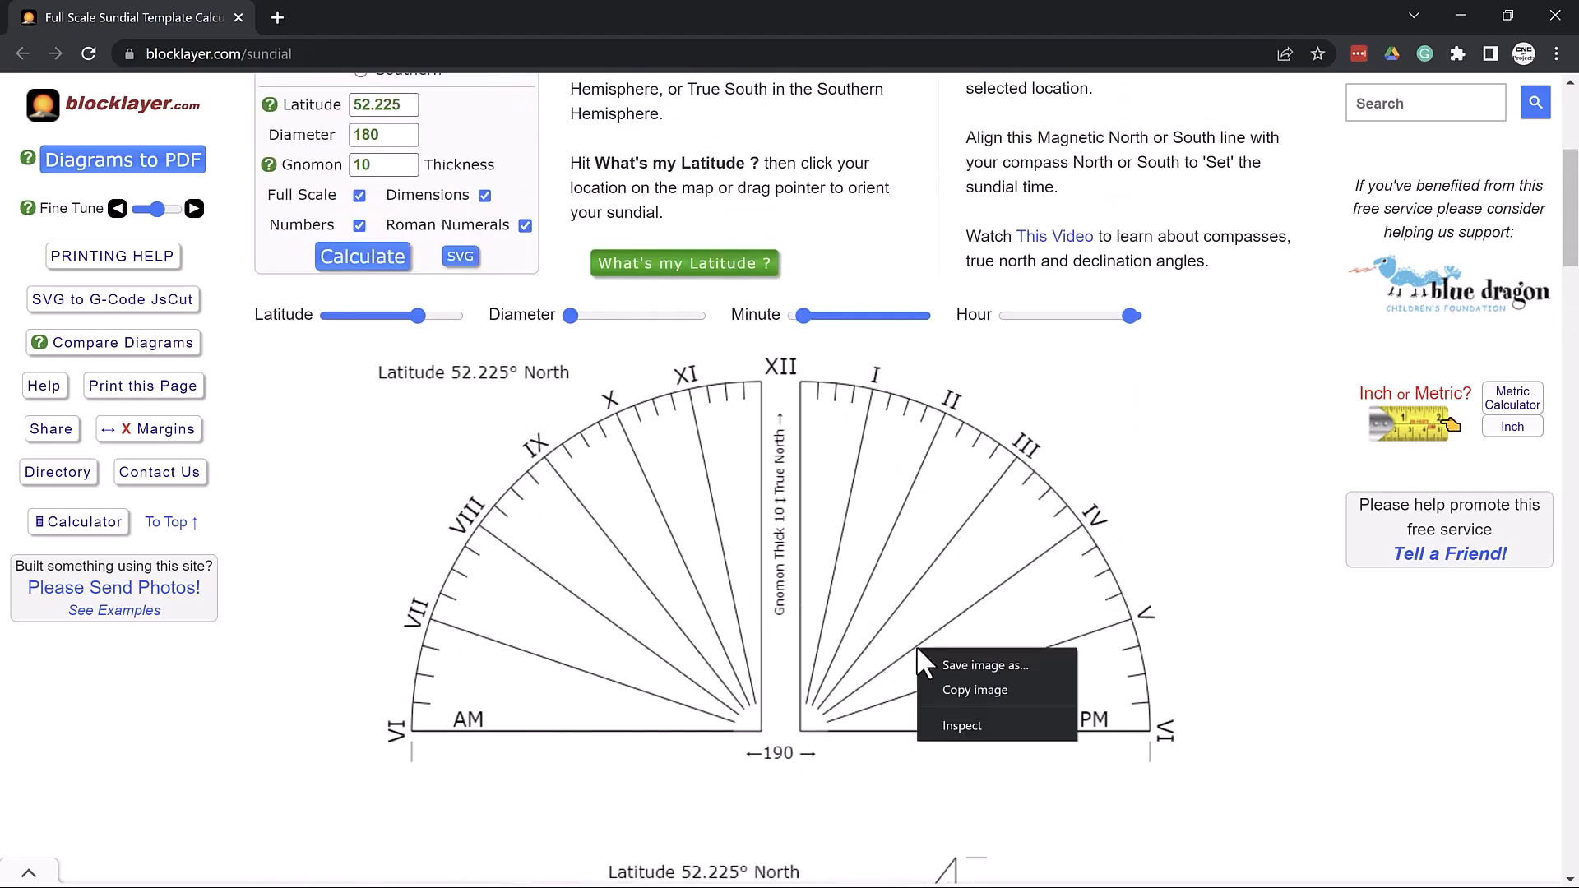
click(950, 693)
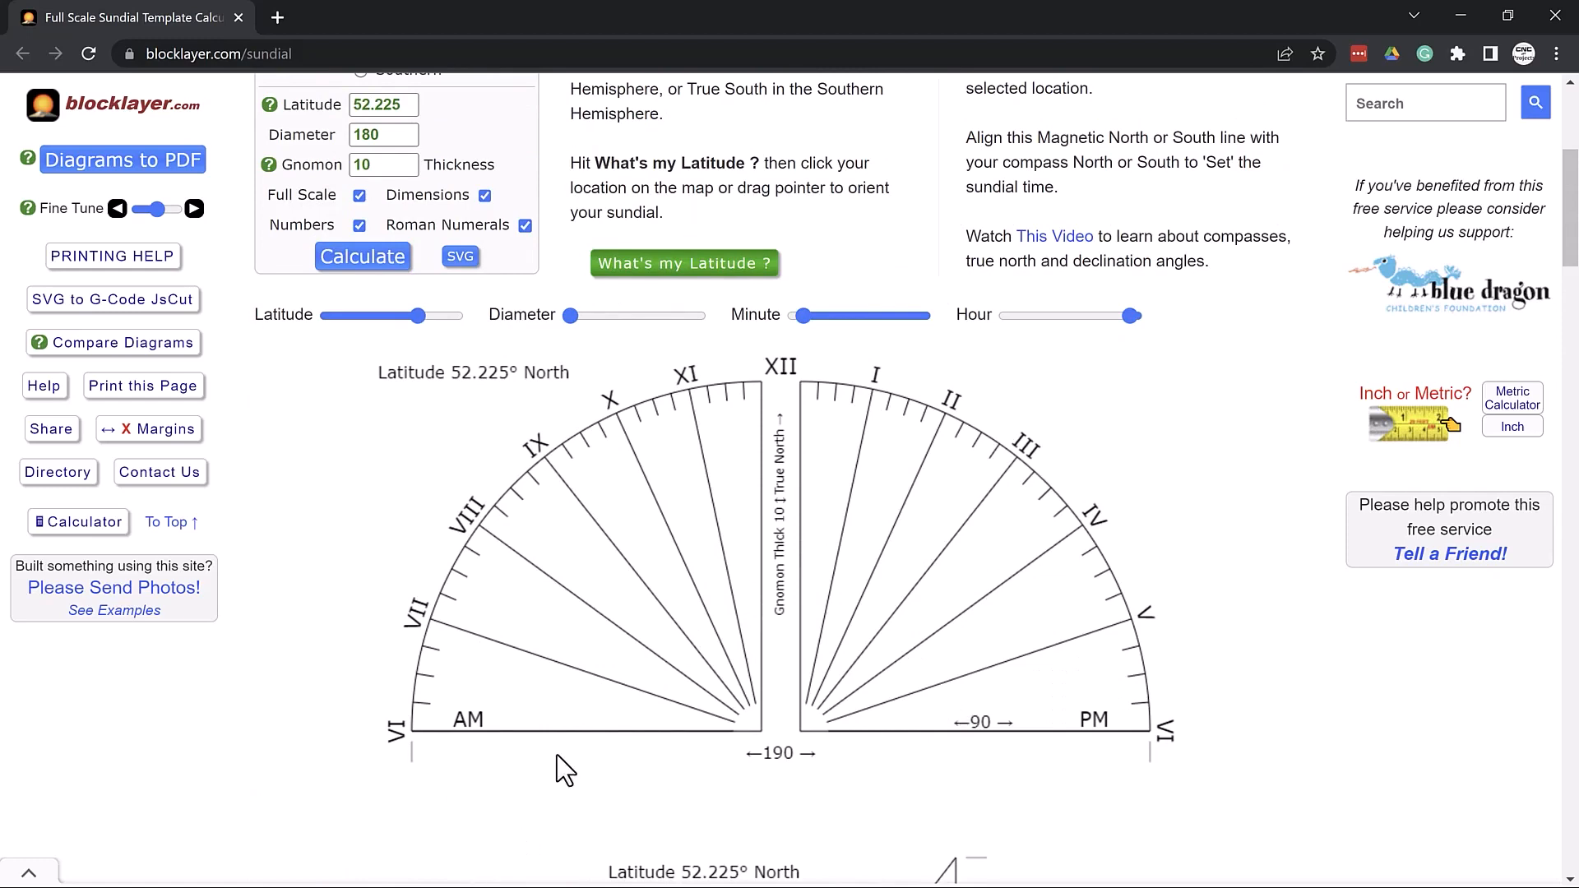
Step: Switch to Aspire and paste the copied dial image into the 07 - Sundial - Base sheet
key(alt+Tab)
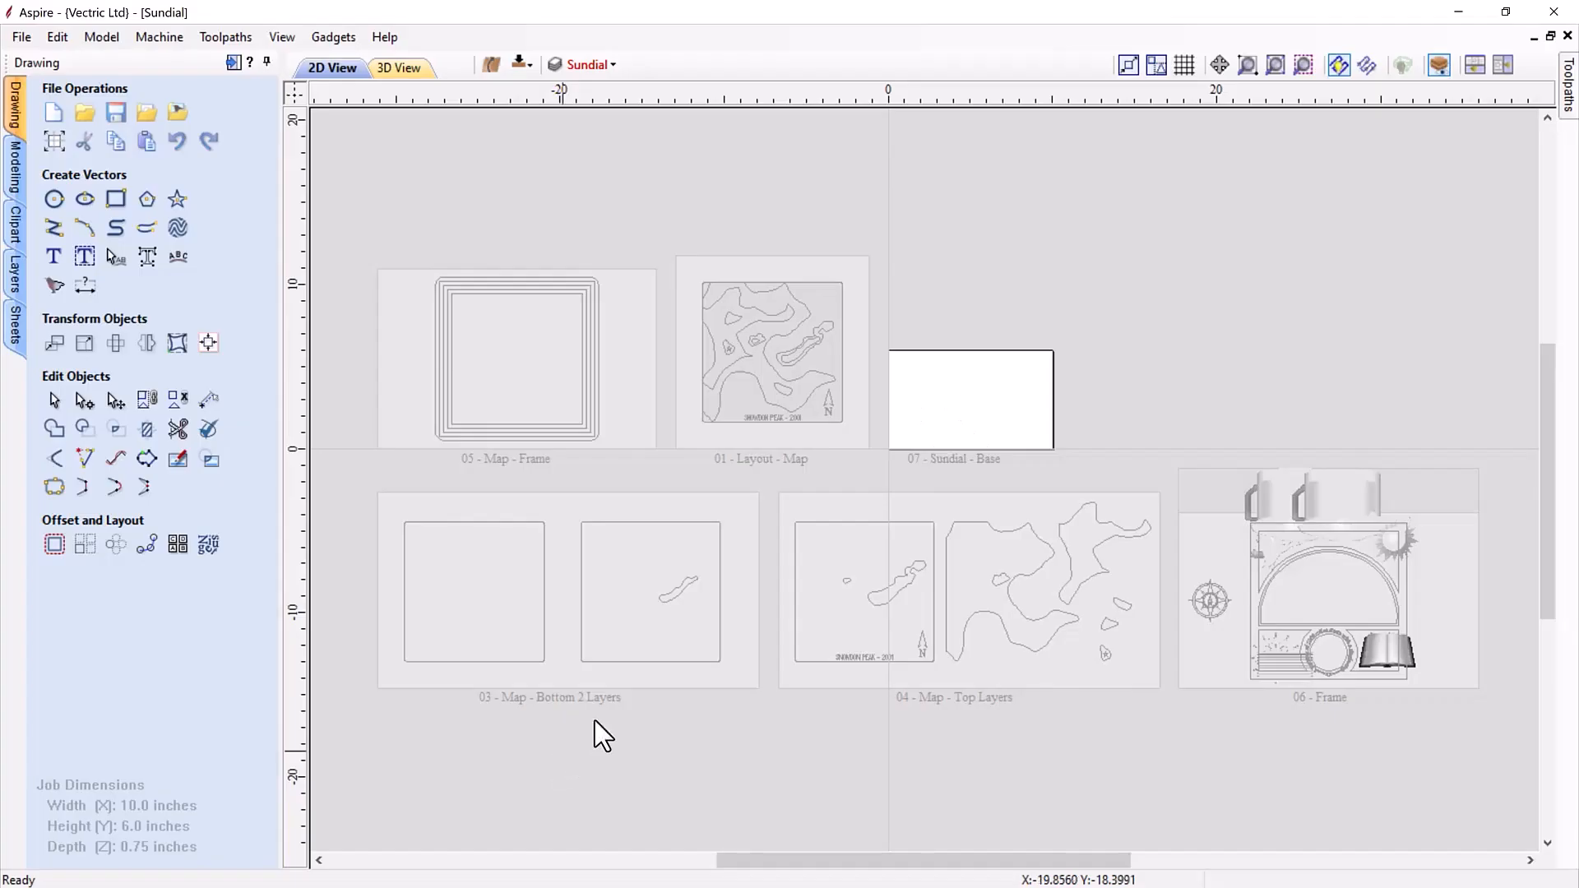
right_click(997, 437)
click(1043, 401)
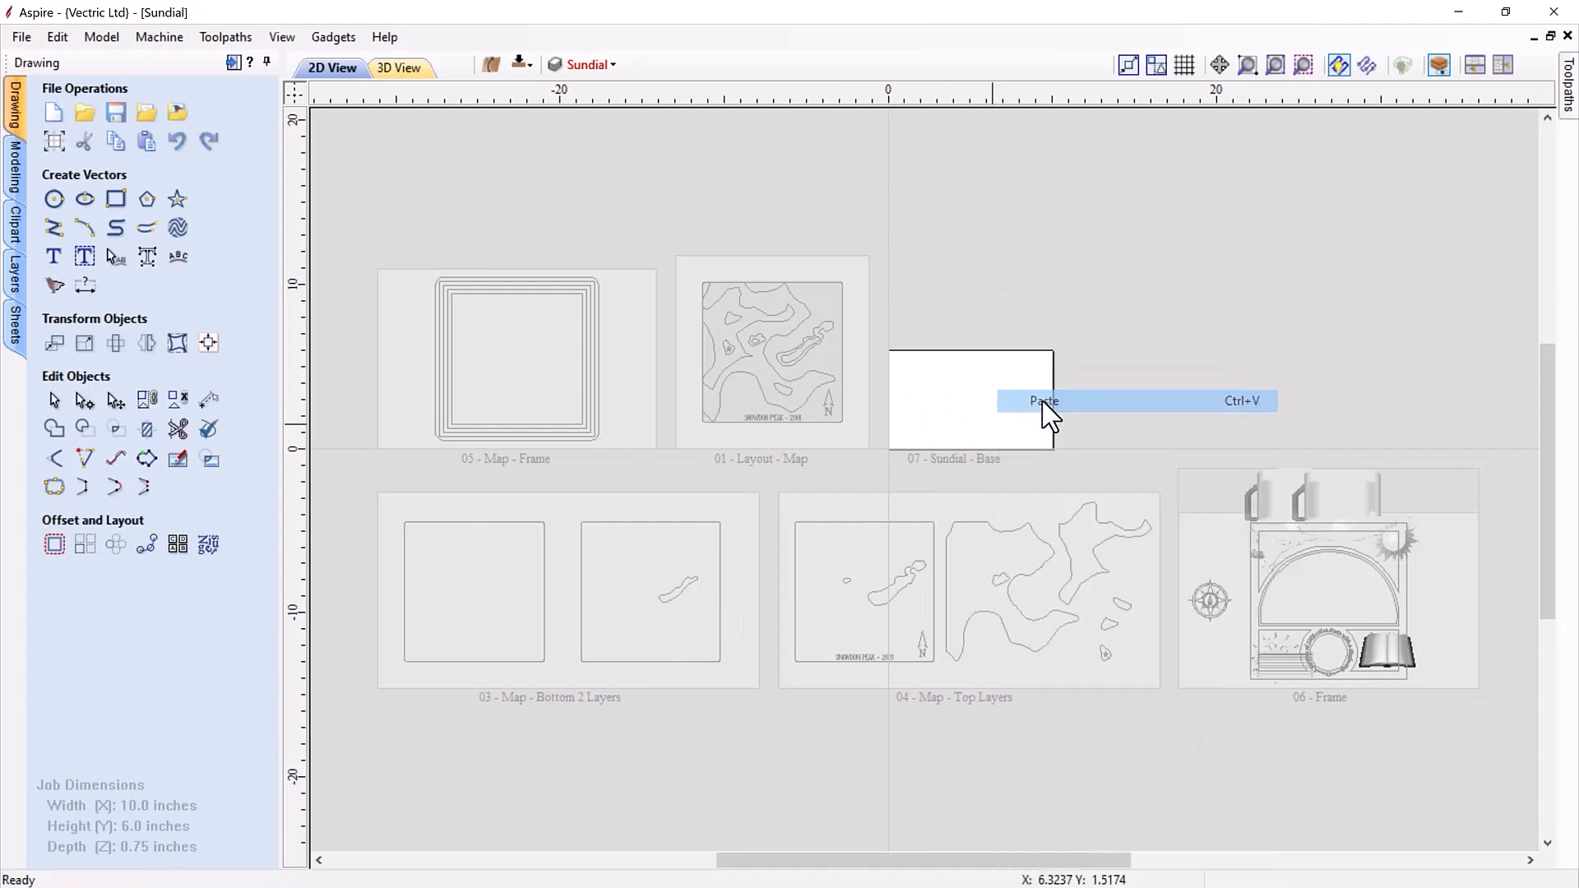
click(1090, 394)
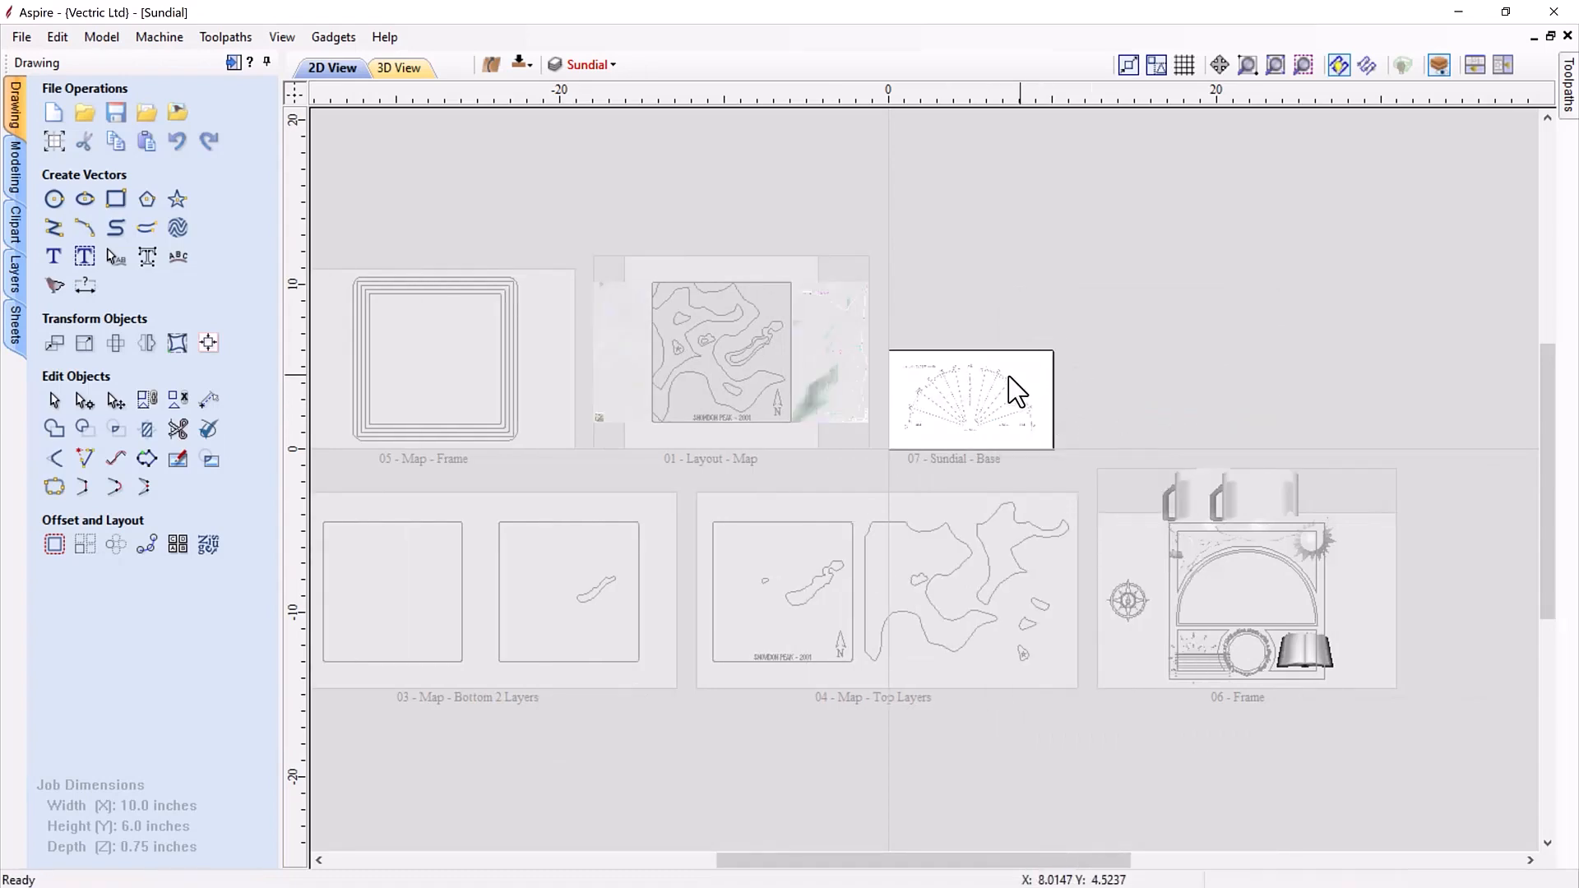
scroll(1015, 388, up, 5)
scroll(1012, 411, up, 1)
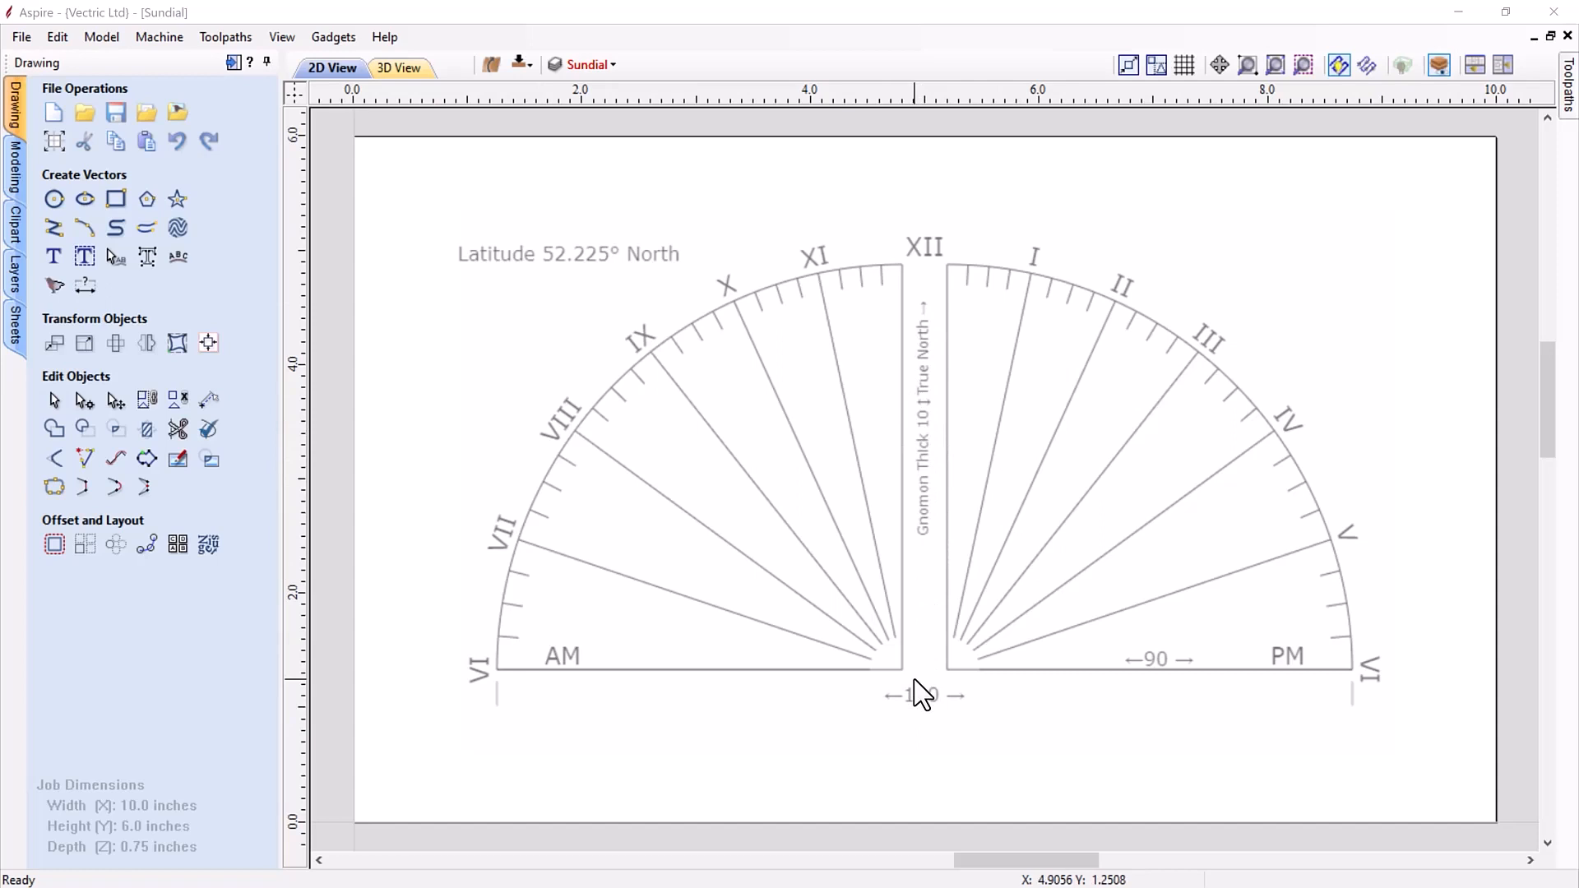
Step: Make the Sundial layer visible over the pasted dial image
click(613, 65)
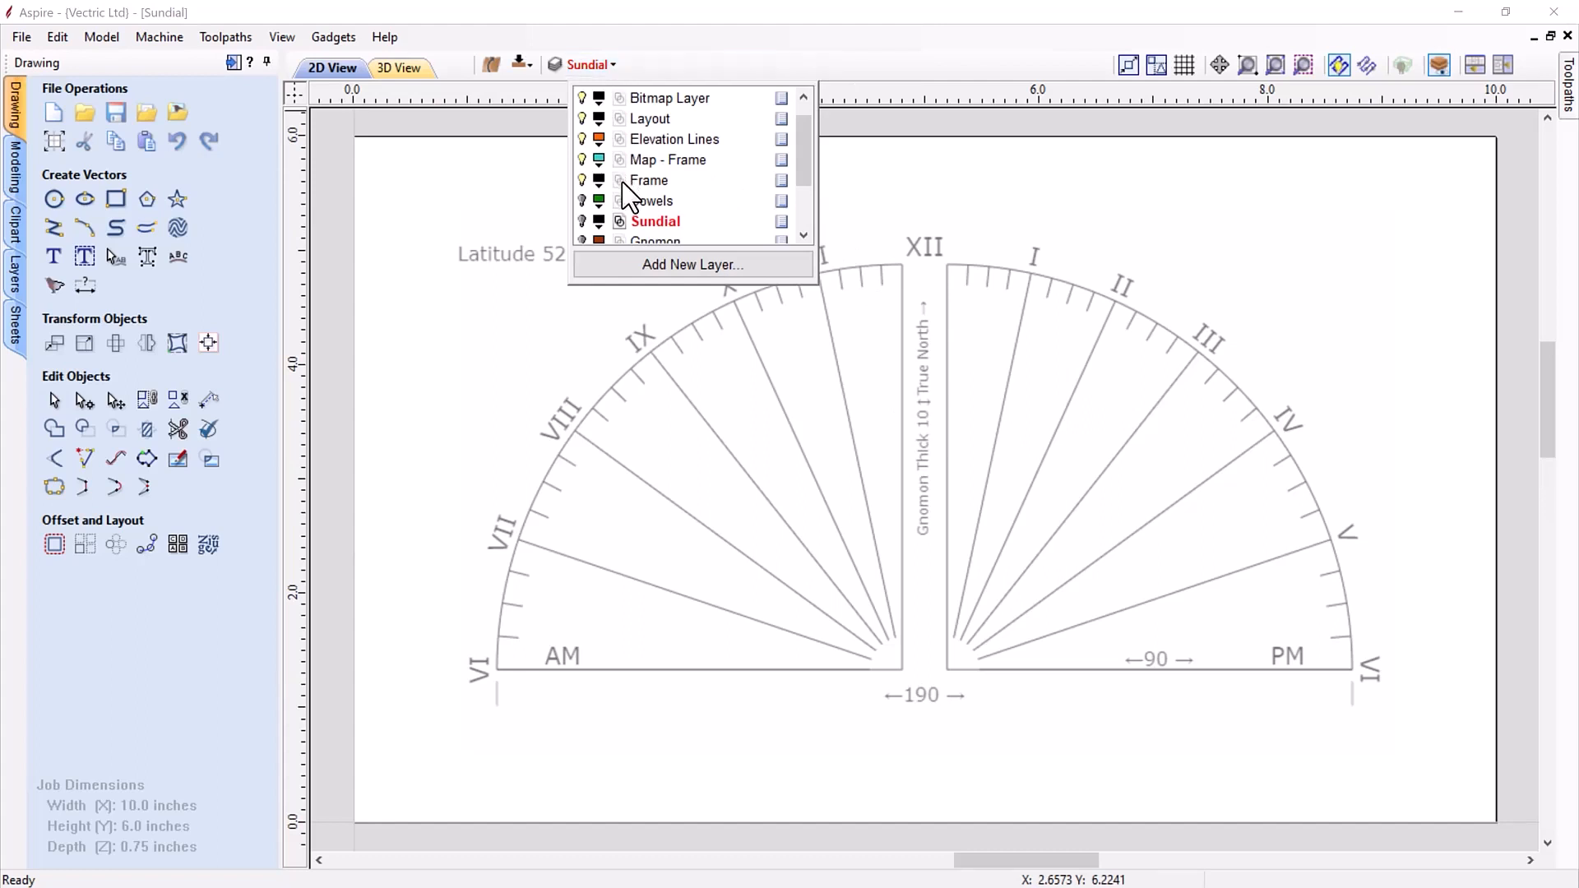
scroll(627, 191, down, 1)
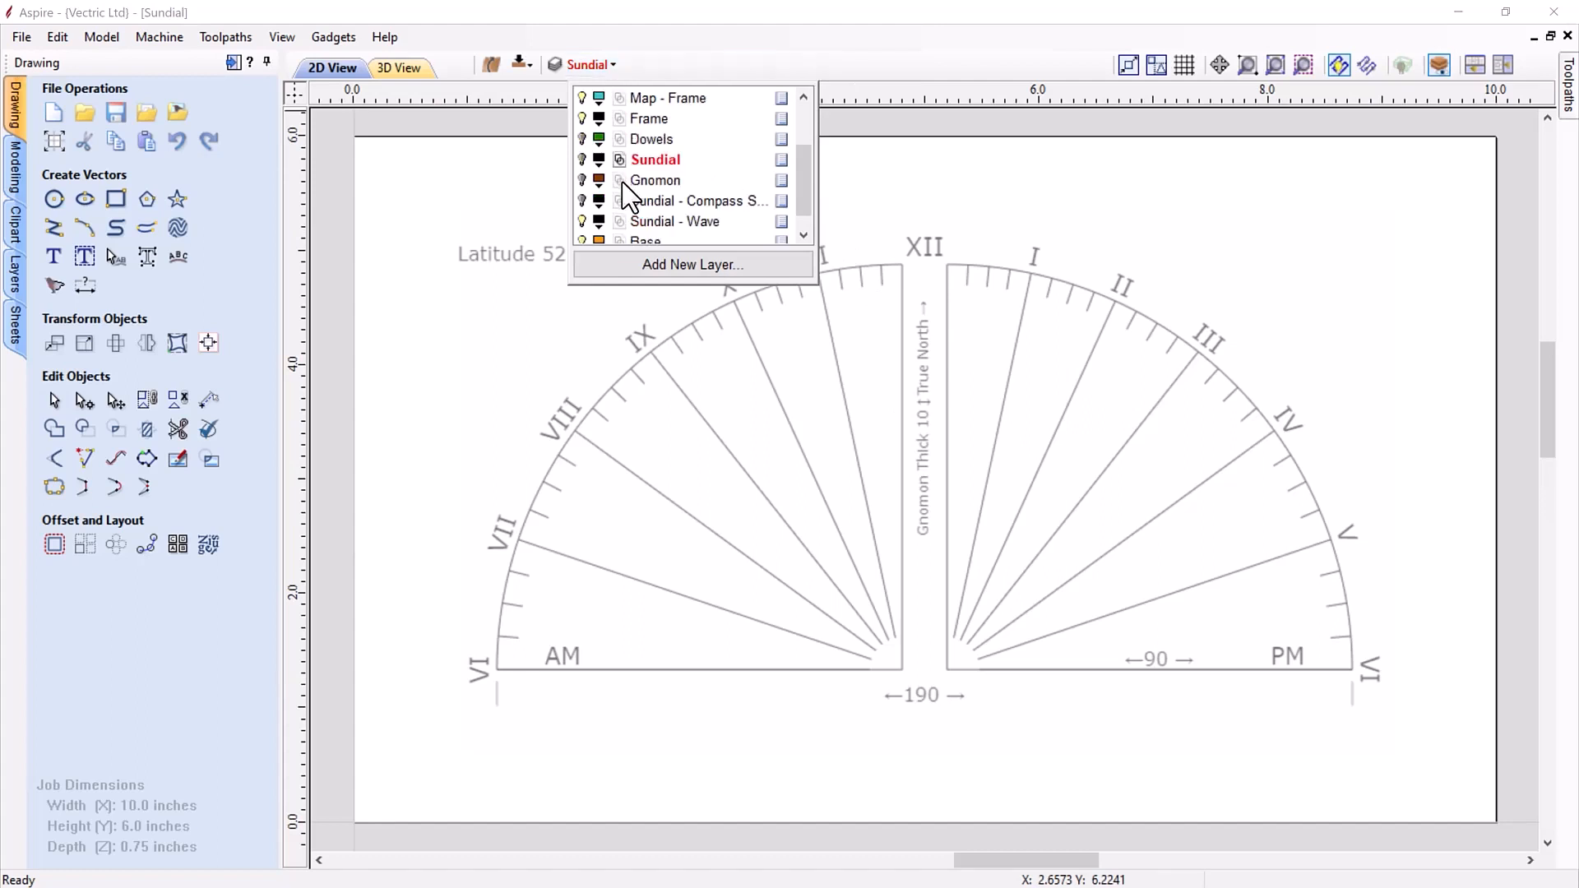
click(582, 159)
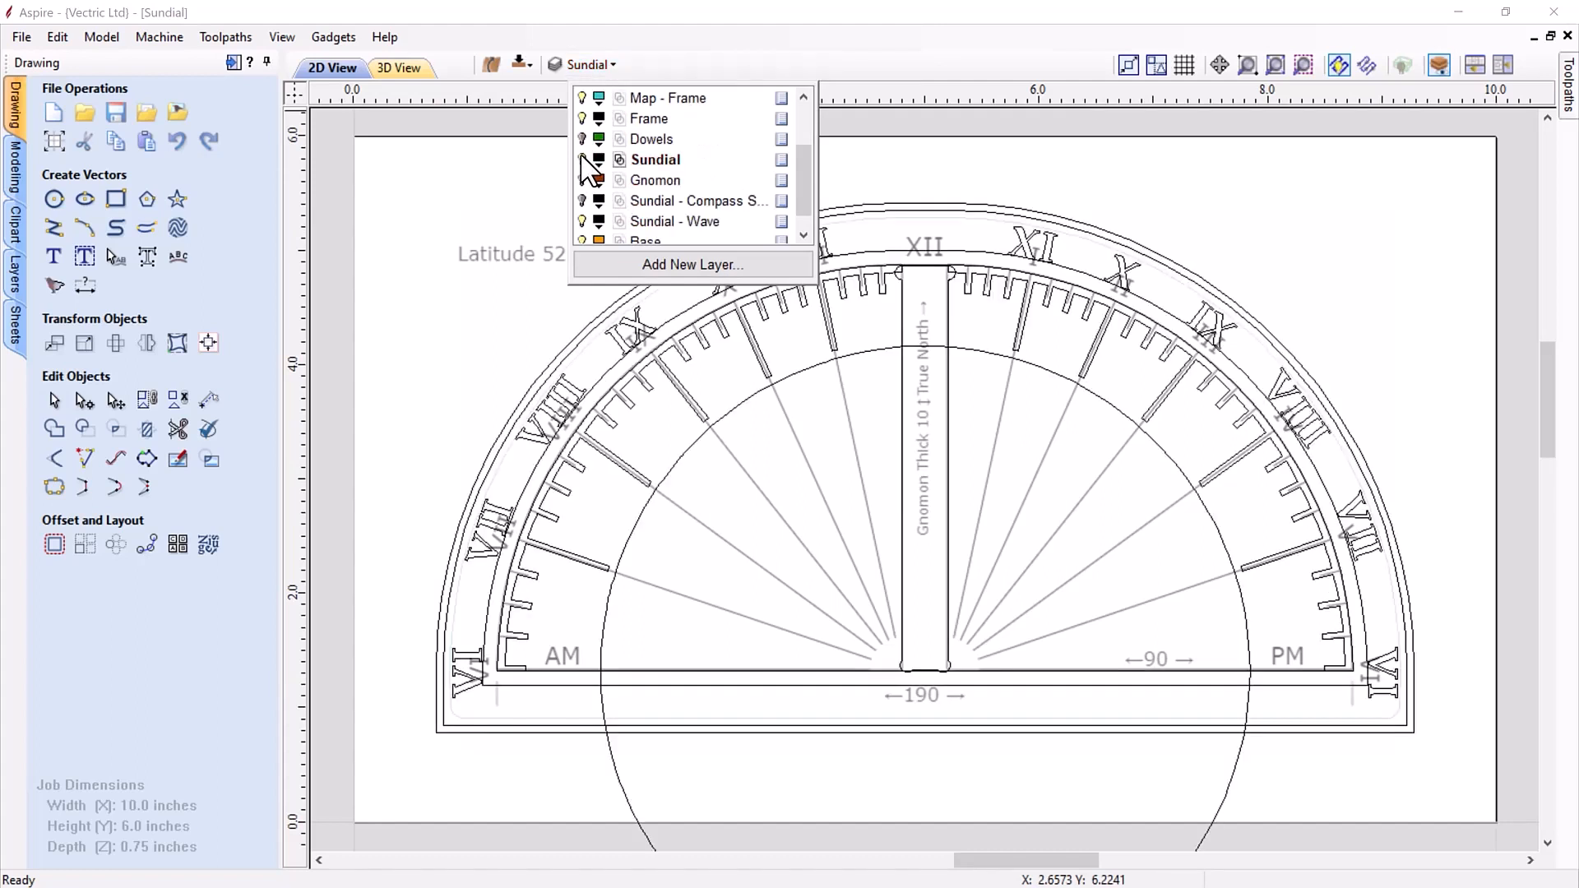
click(498, 143)
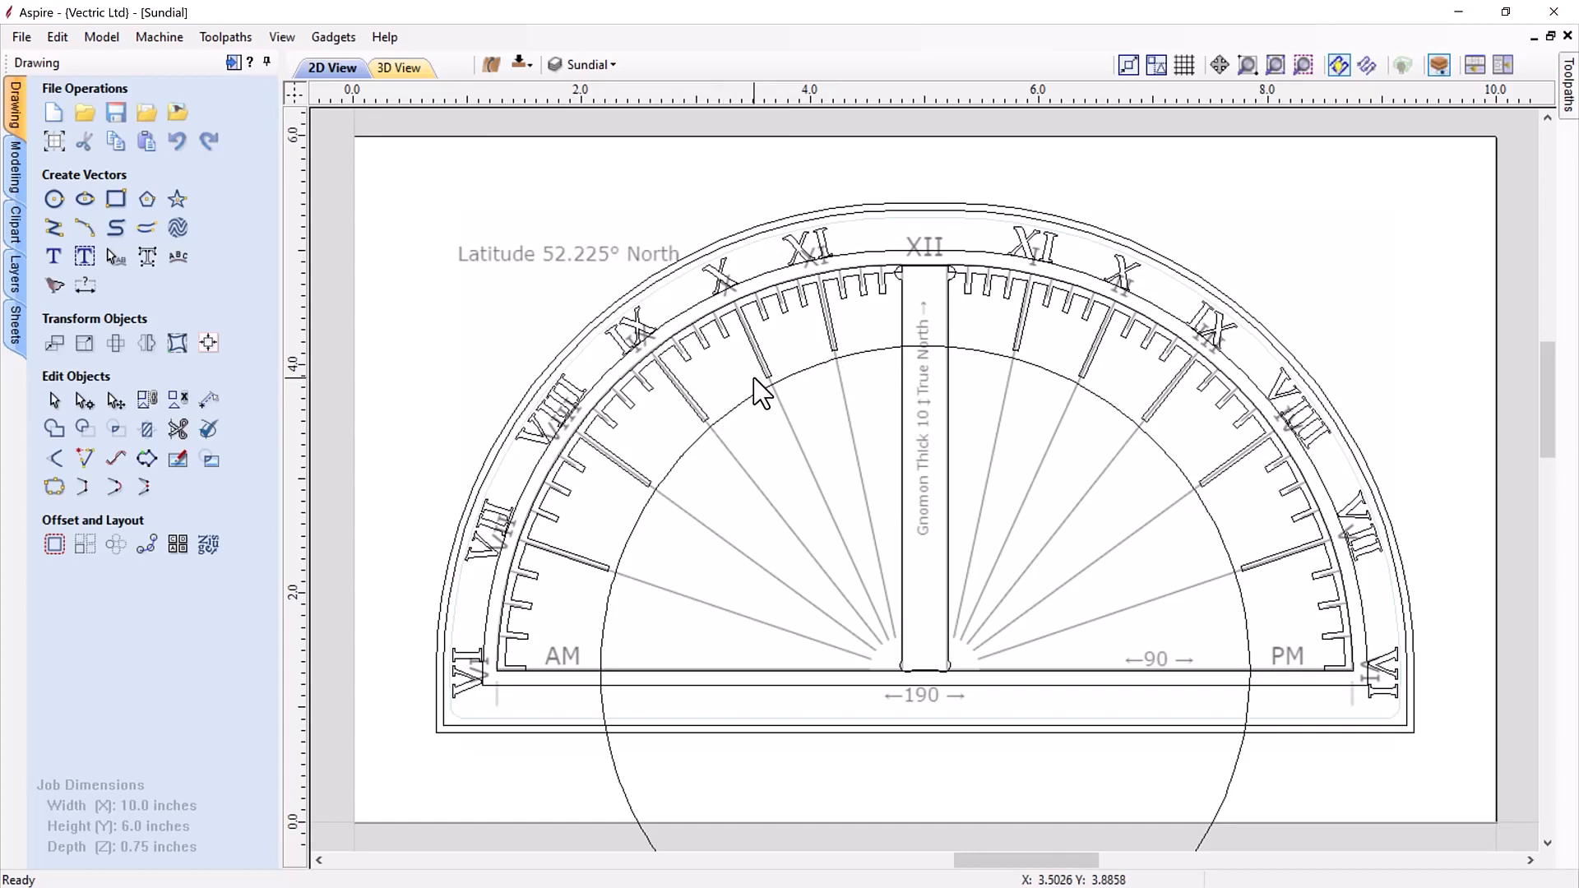
Step: Compare the sundial's hour marks and central gnomon slot with the underlying template image
scroll(761, 393, up, 2)
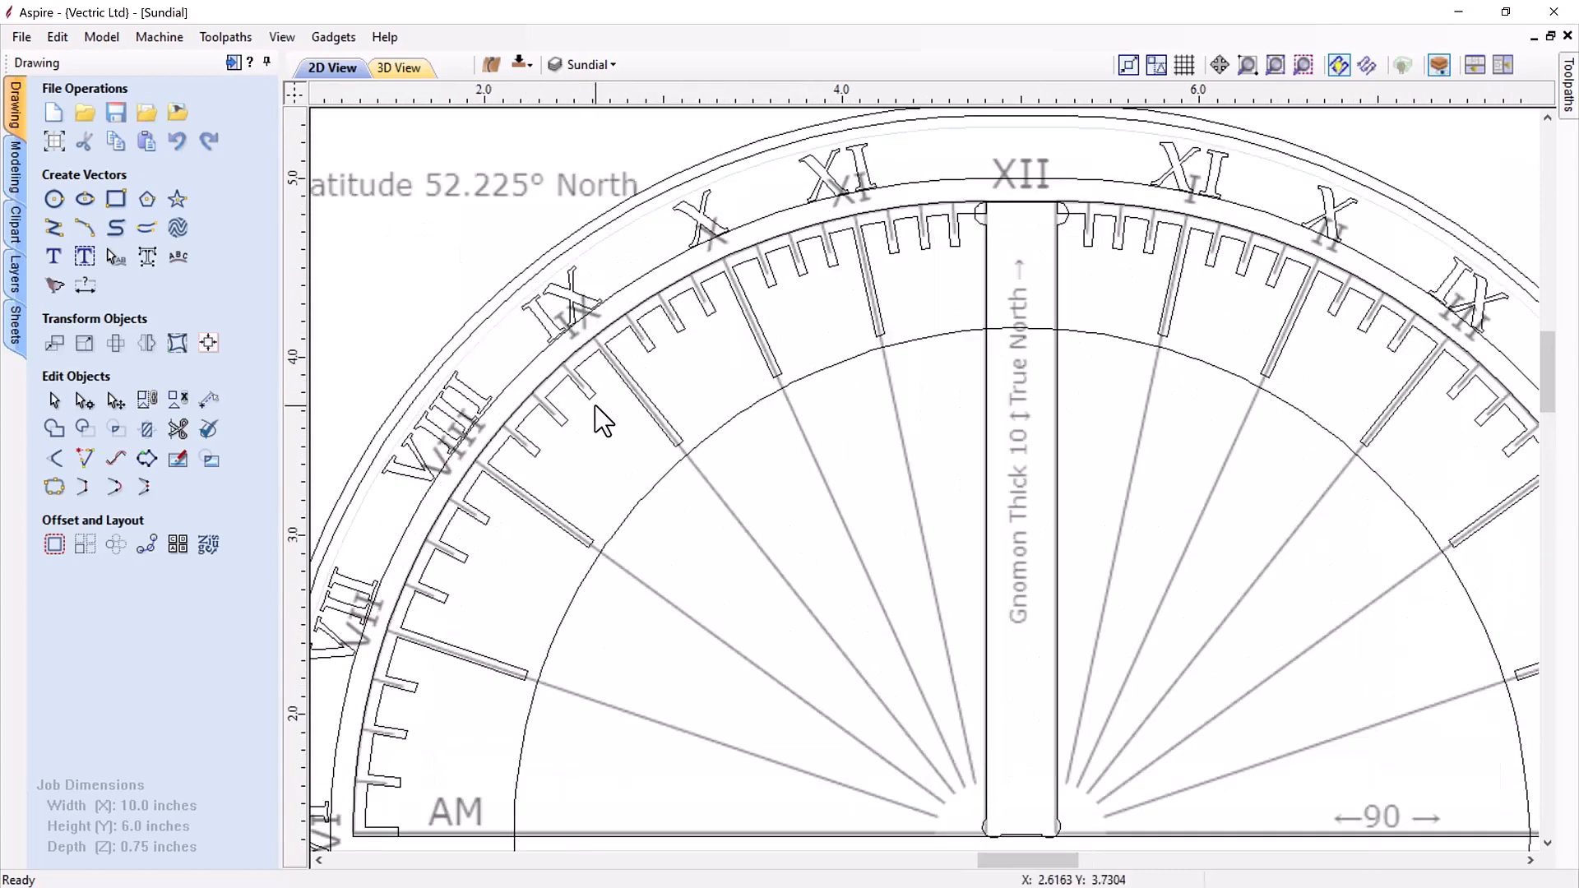
scroll(581, 423, down, 1)
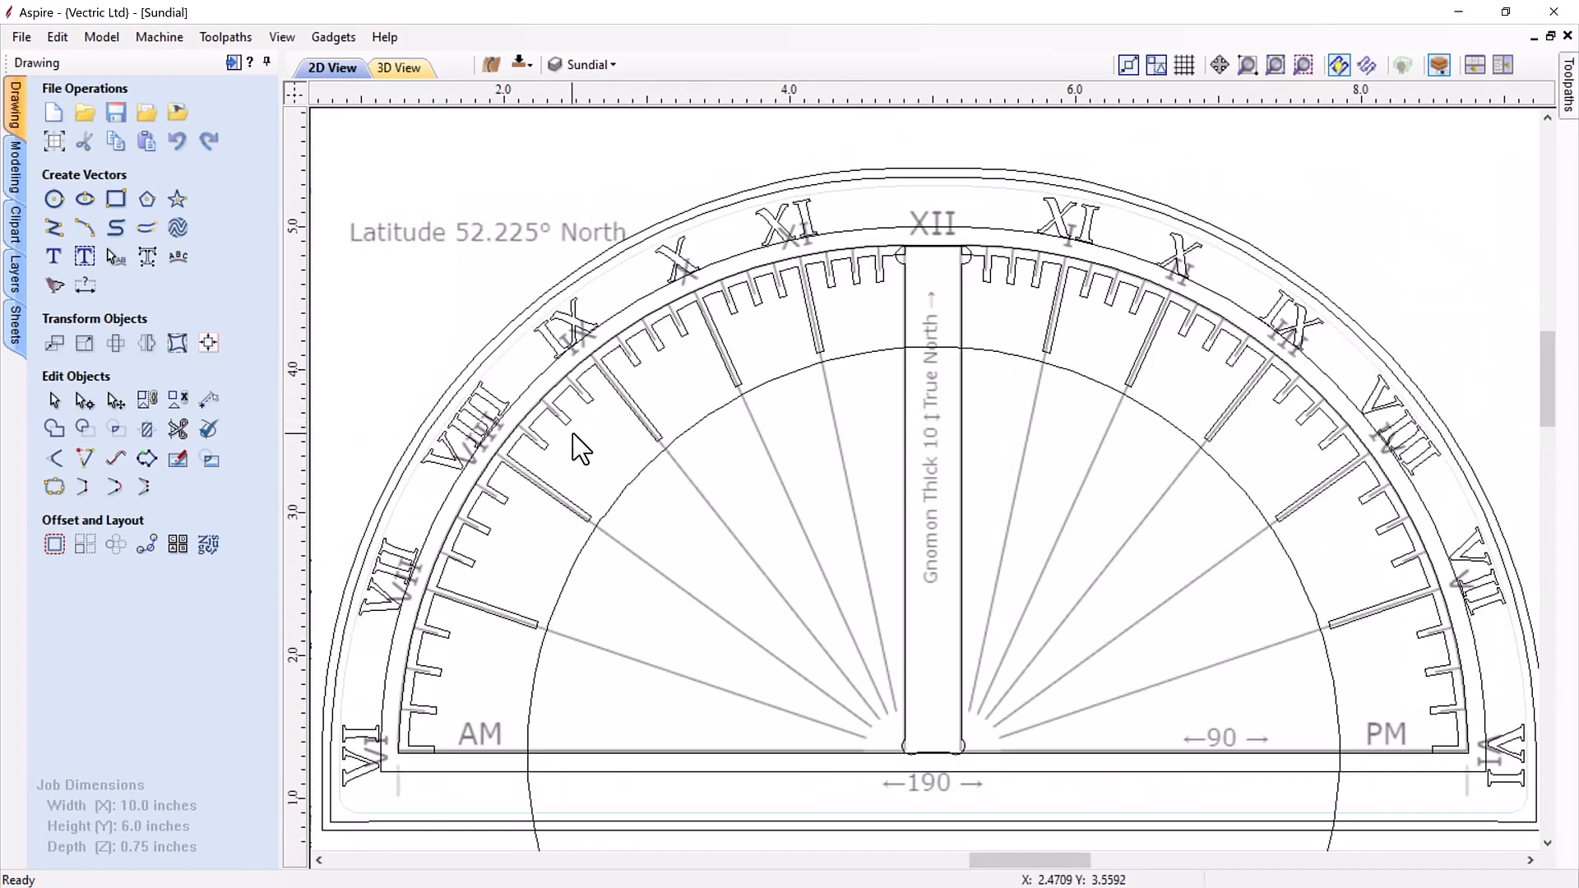
scroll(832, 556, down, 1)
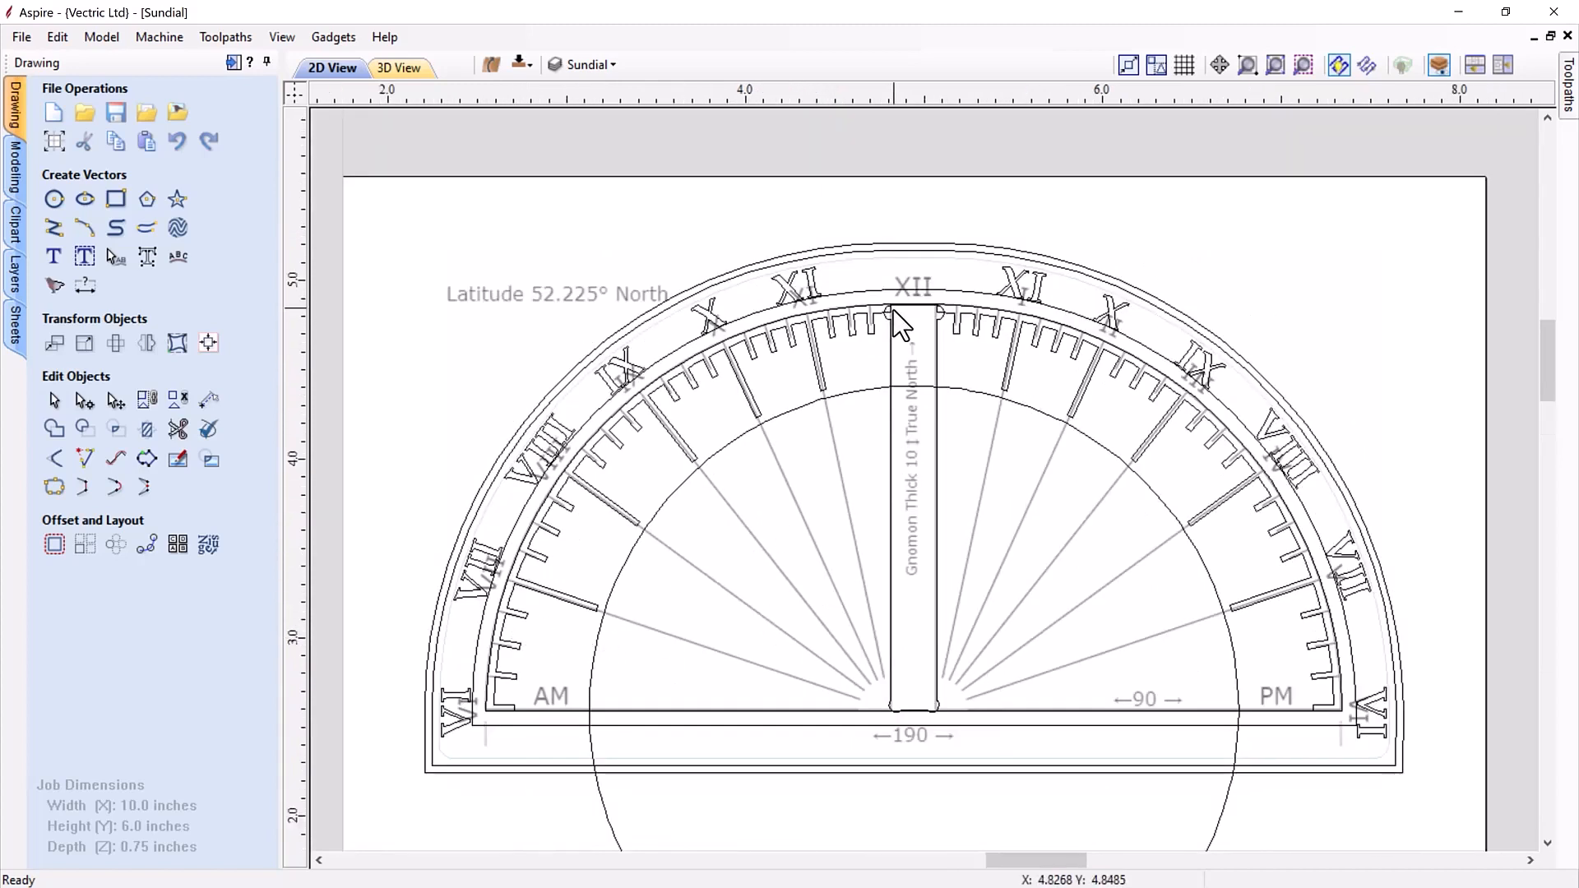
scroll(892, 314, up, 2)
click(873, 313)
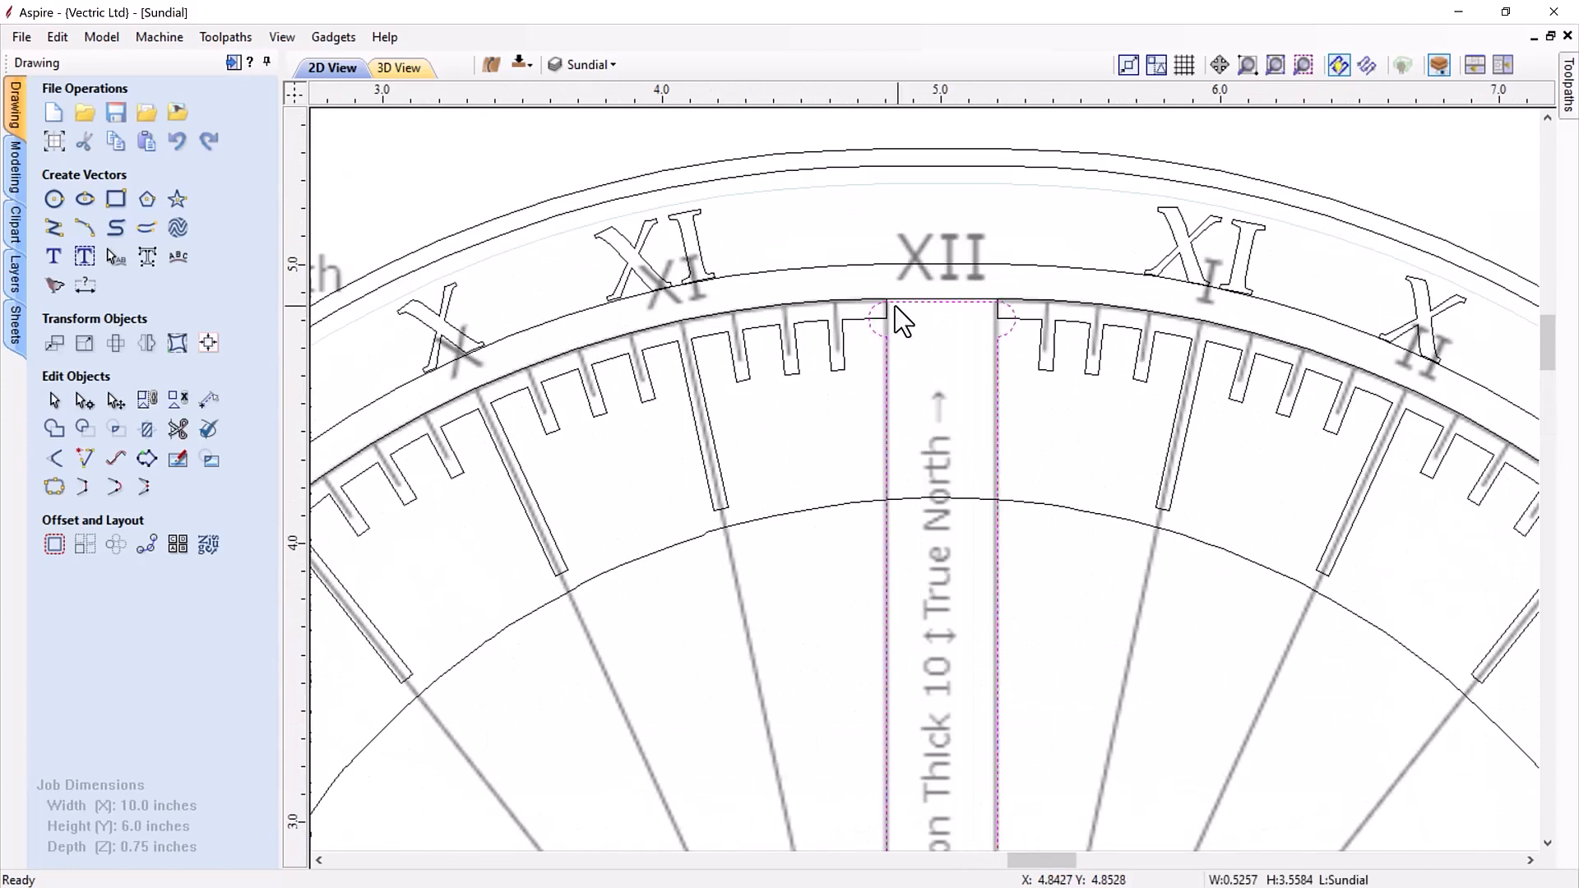
scroll(940, 429, down, 2)
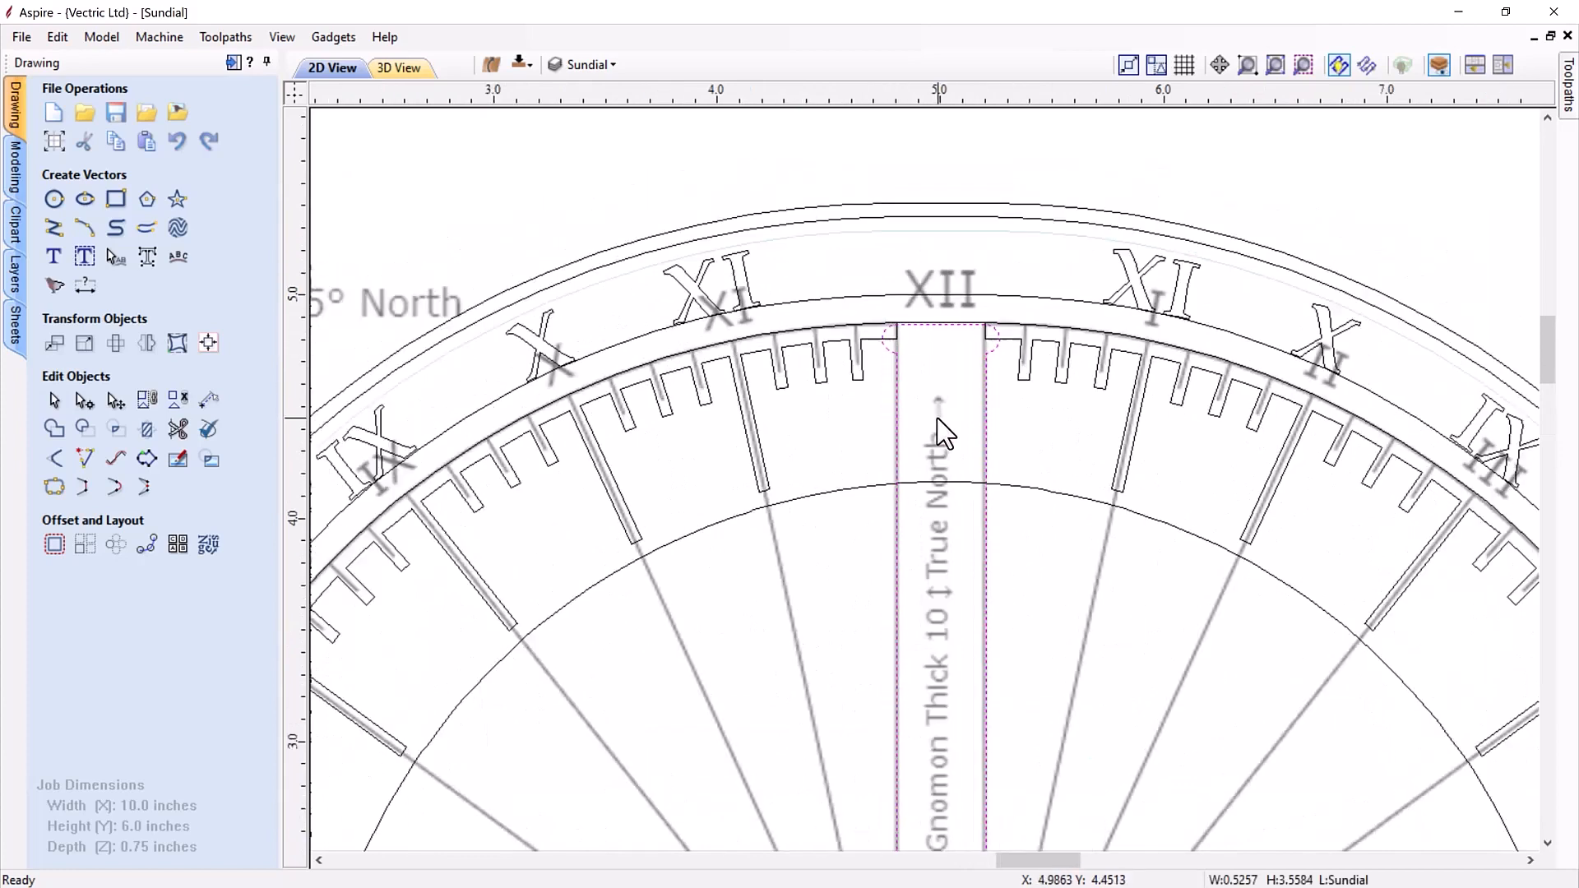
scroll(899, 469, down, 2)
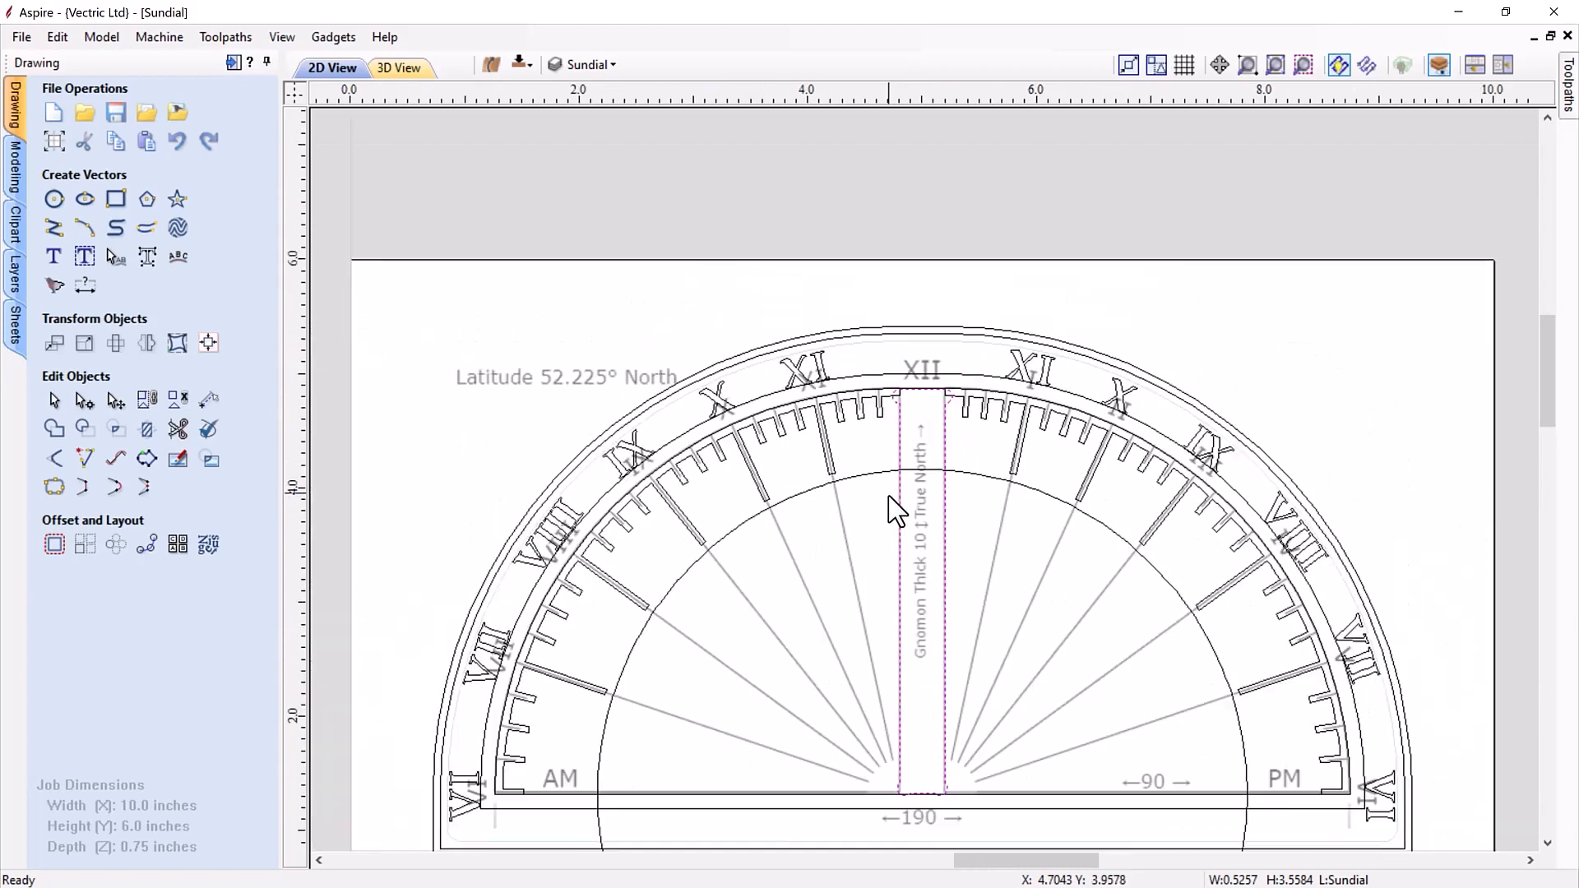
Step: Hide the Bitmap Layer so only the sundial vectors are displayed
click(609, 65)
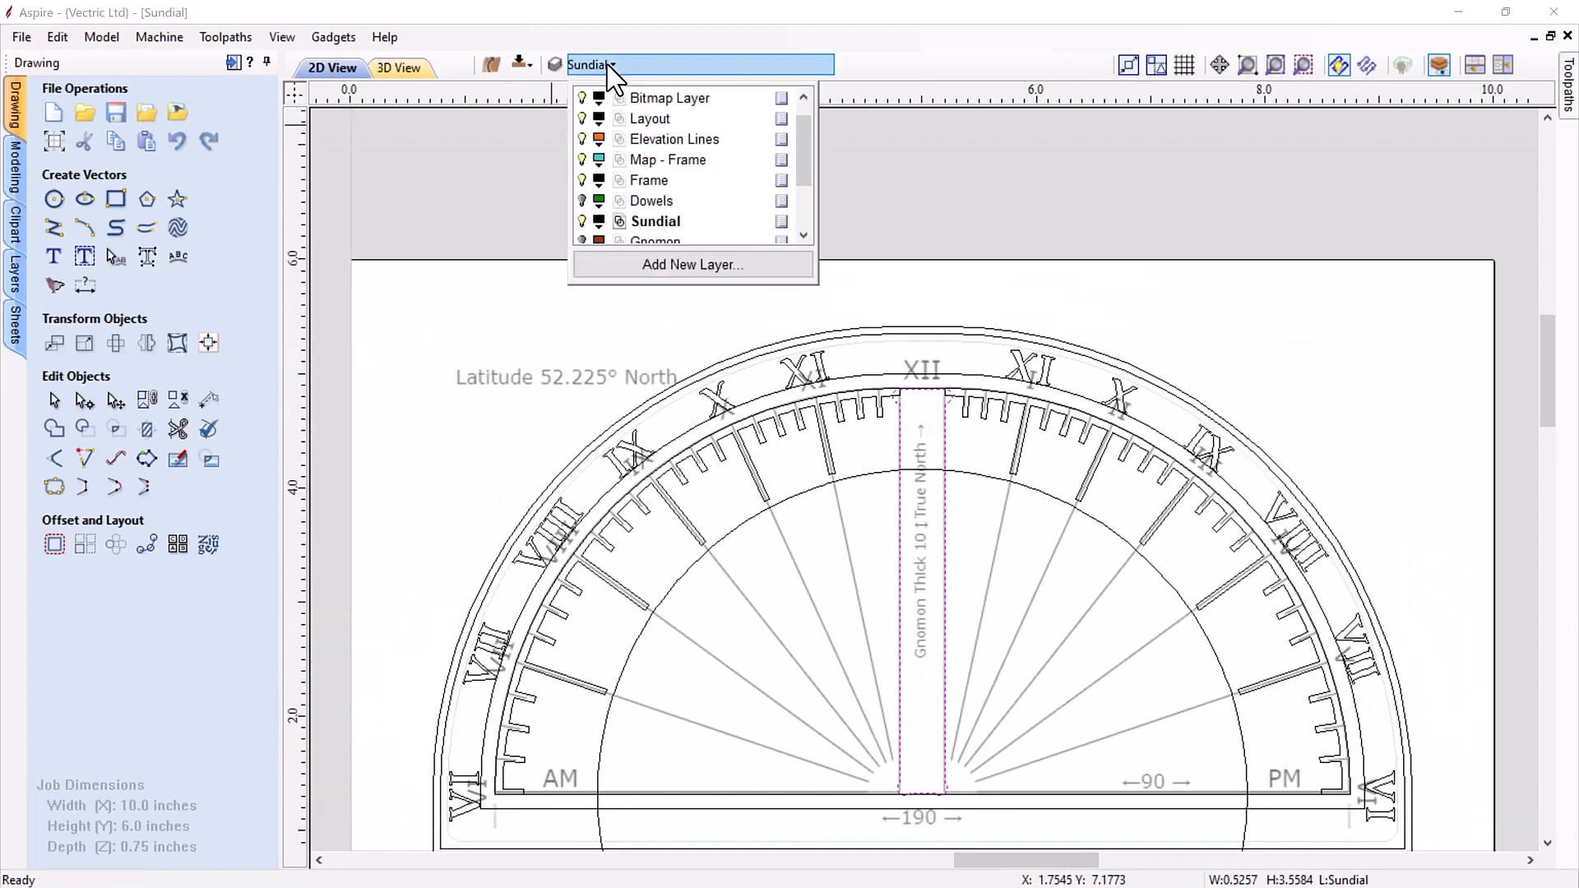
click(583, 98)
click(491, 173)
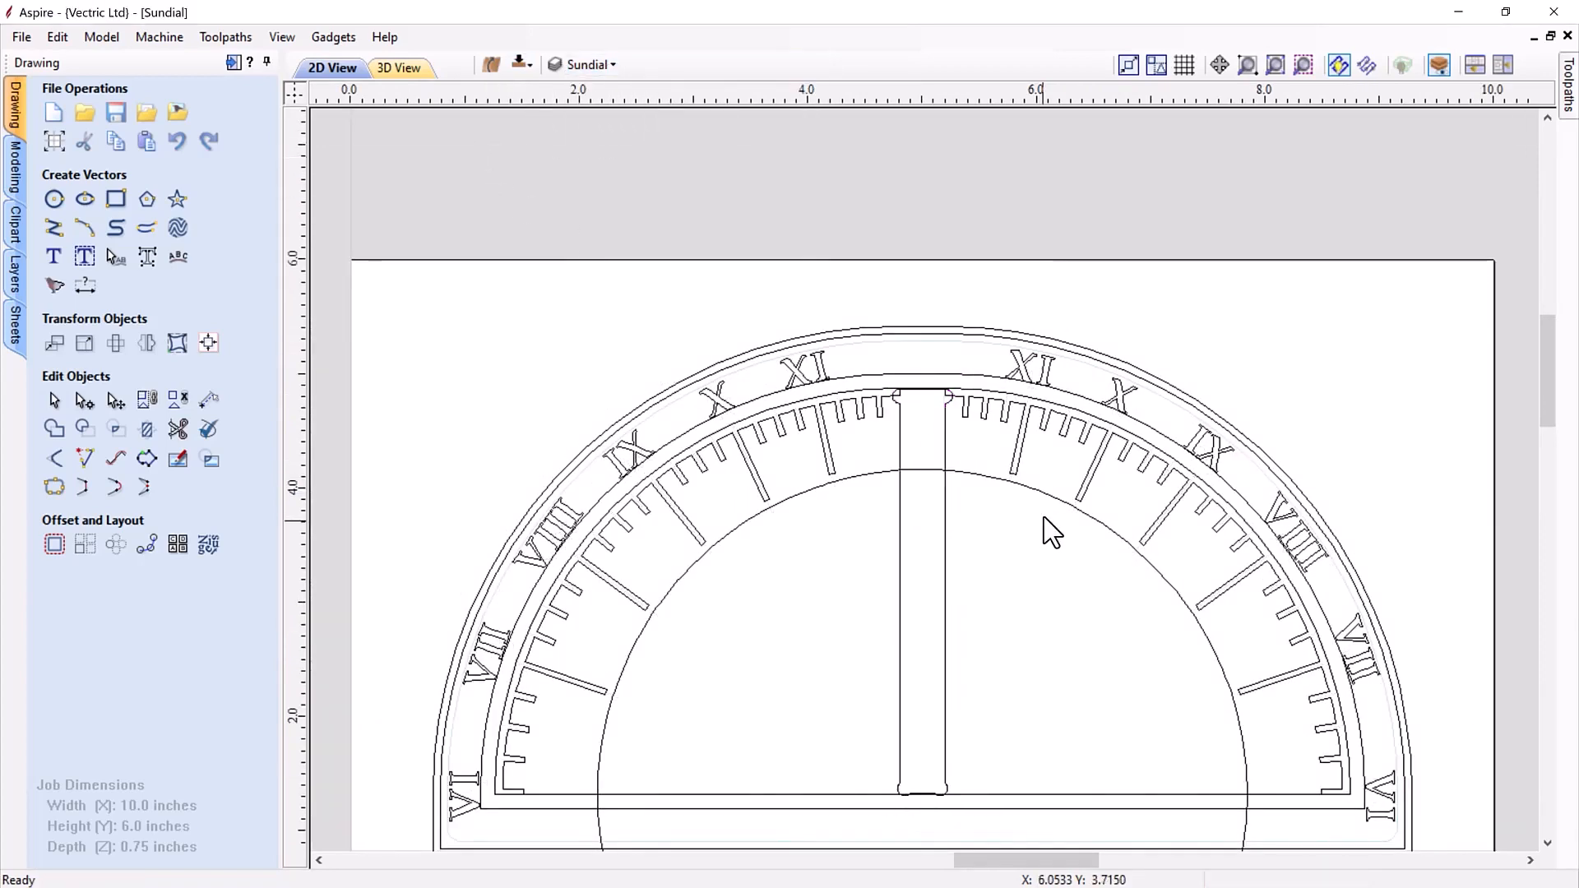
scroll(1053, 543, down, 2)
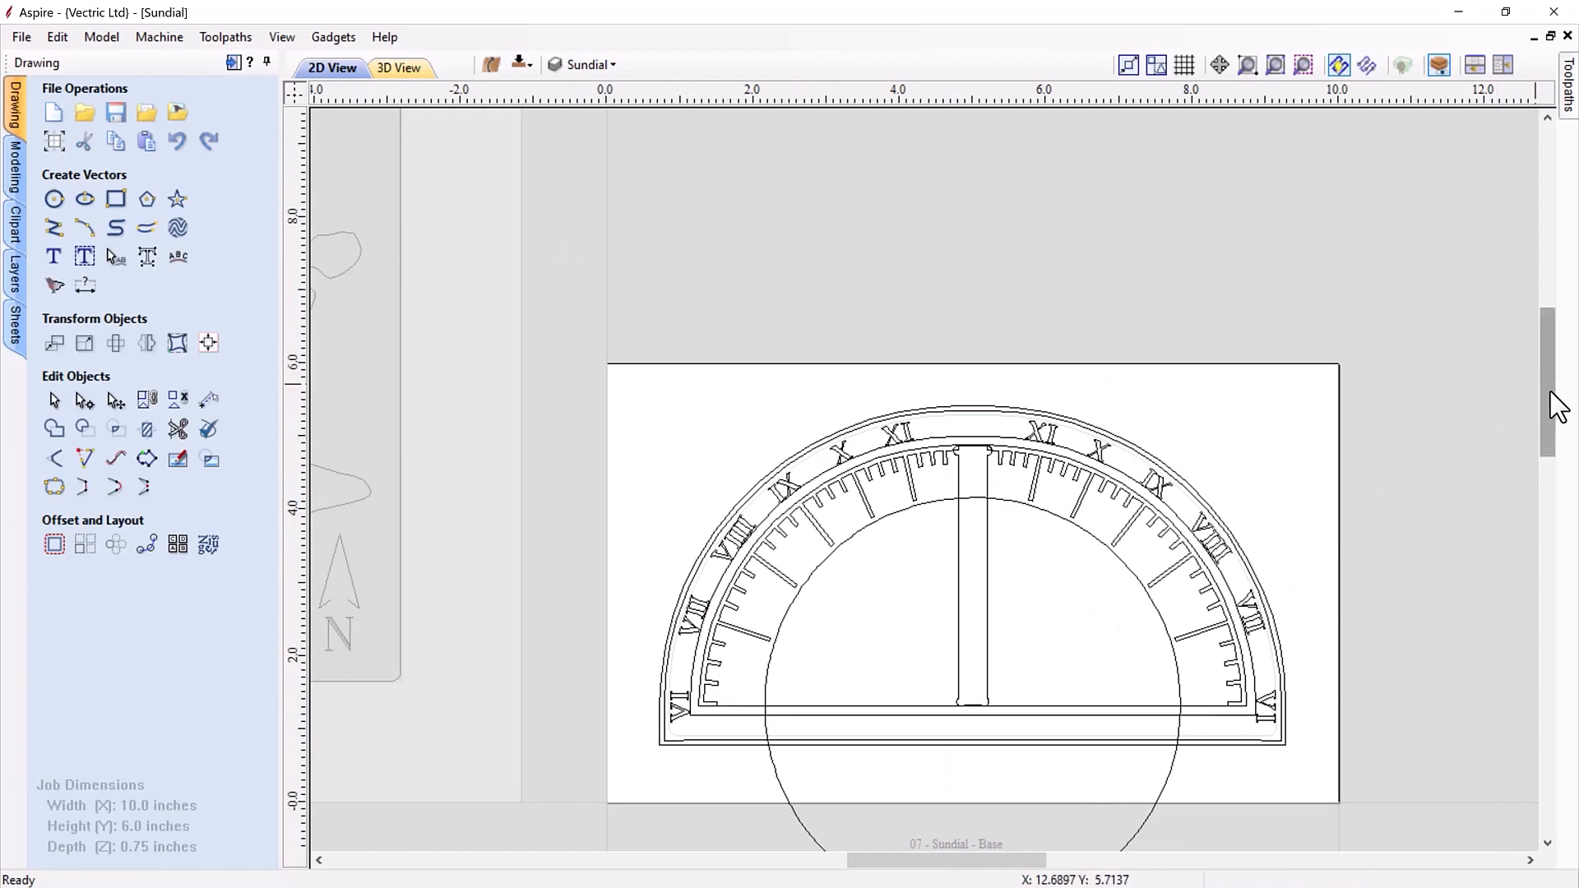
drag(1551, 391, 1552, 420)
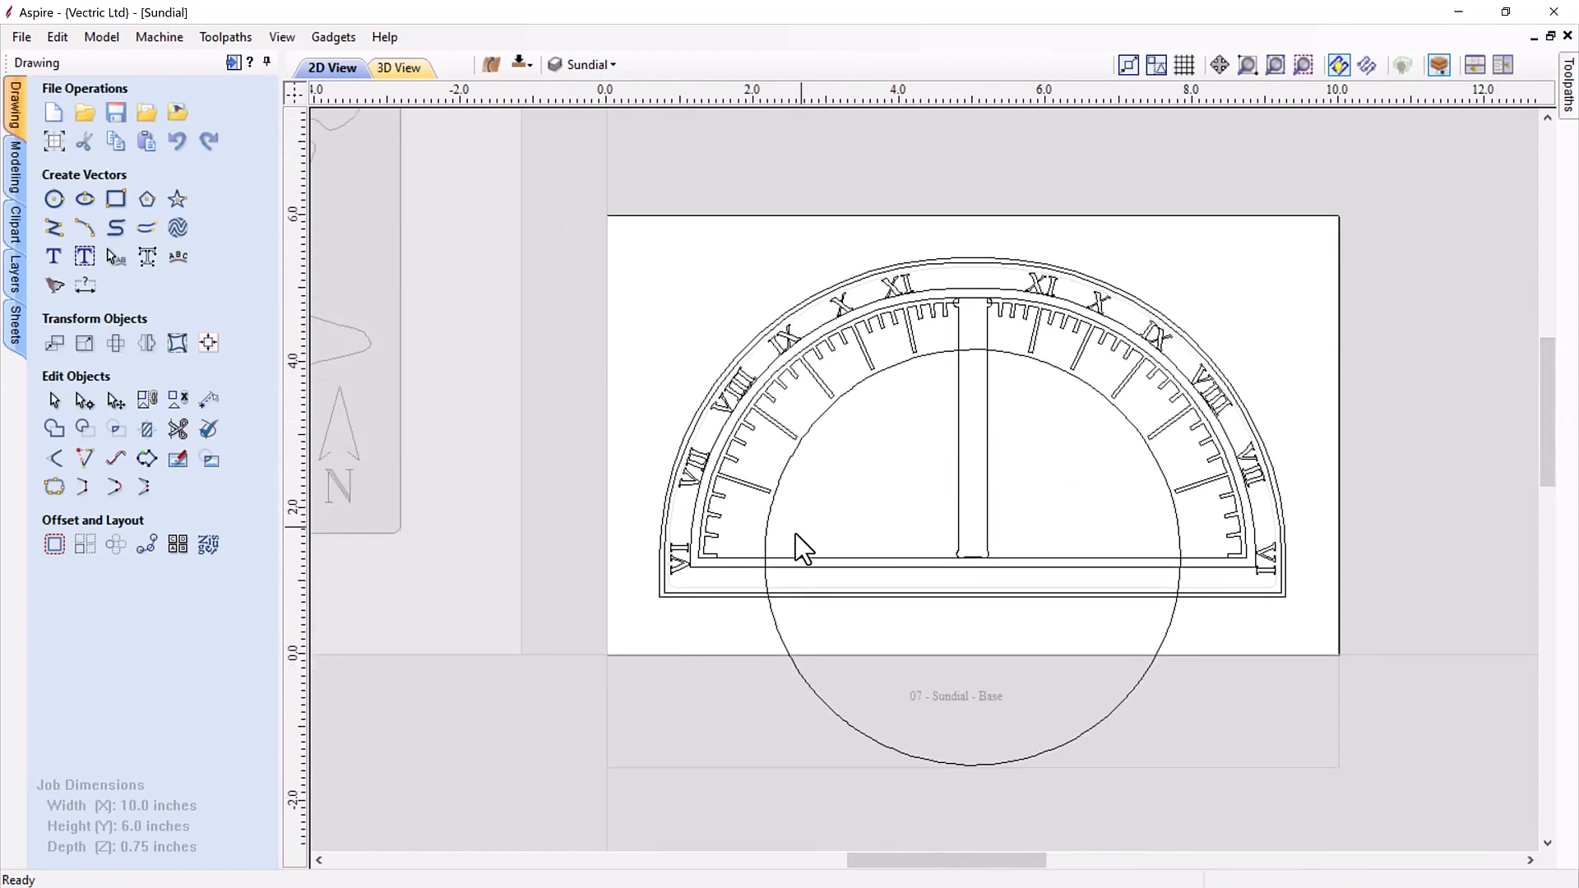
click(786, 649)
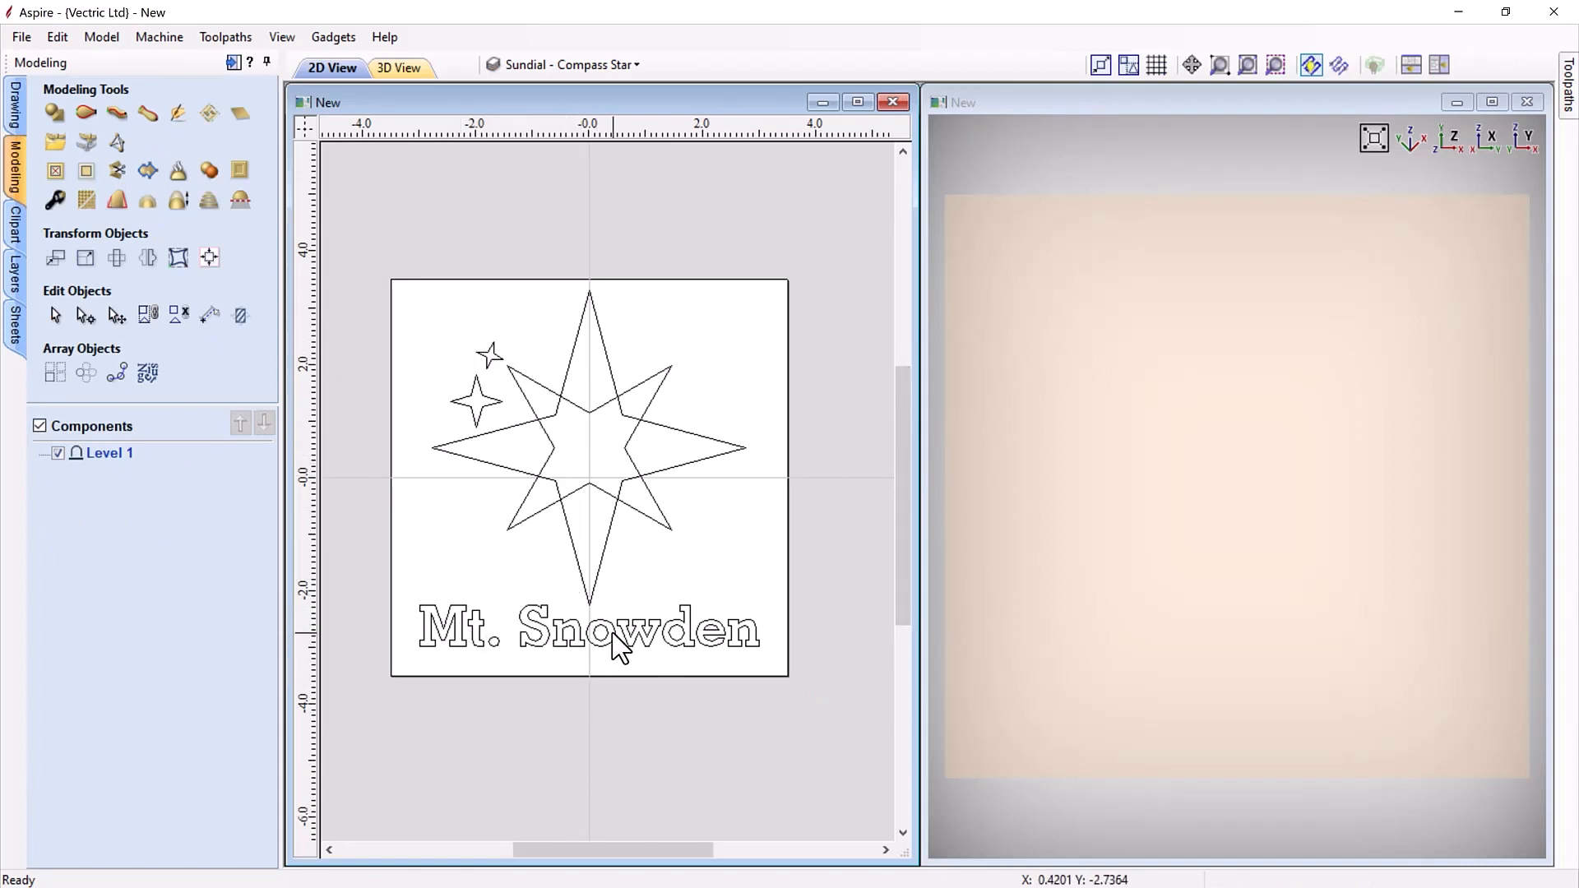
Step: Create a 3D shape from the compass star and two small star vectors using the triangular profile at angle 34.2
drag(388, 264, 775, 605)
drag(778, 607, 779, 607)
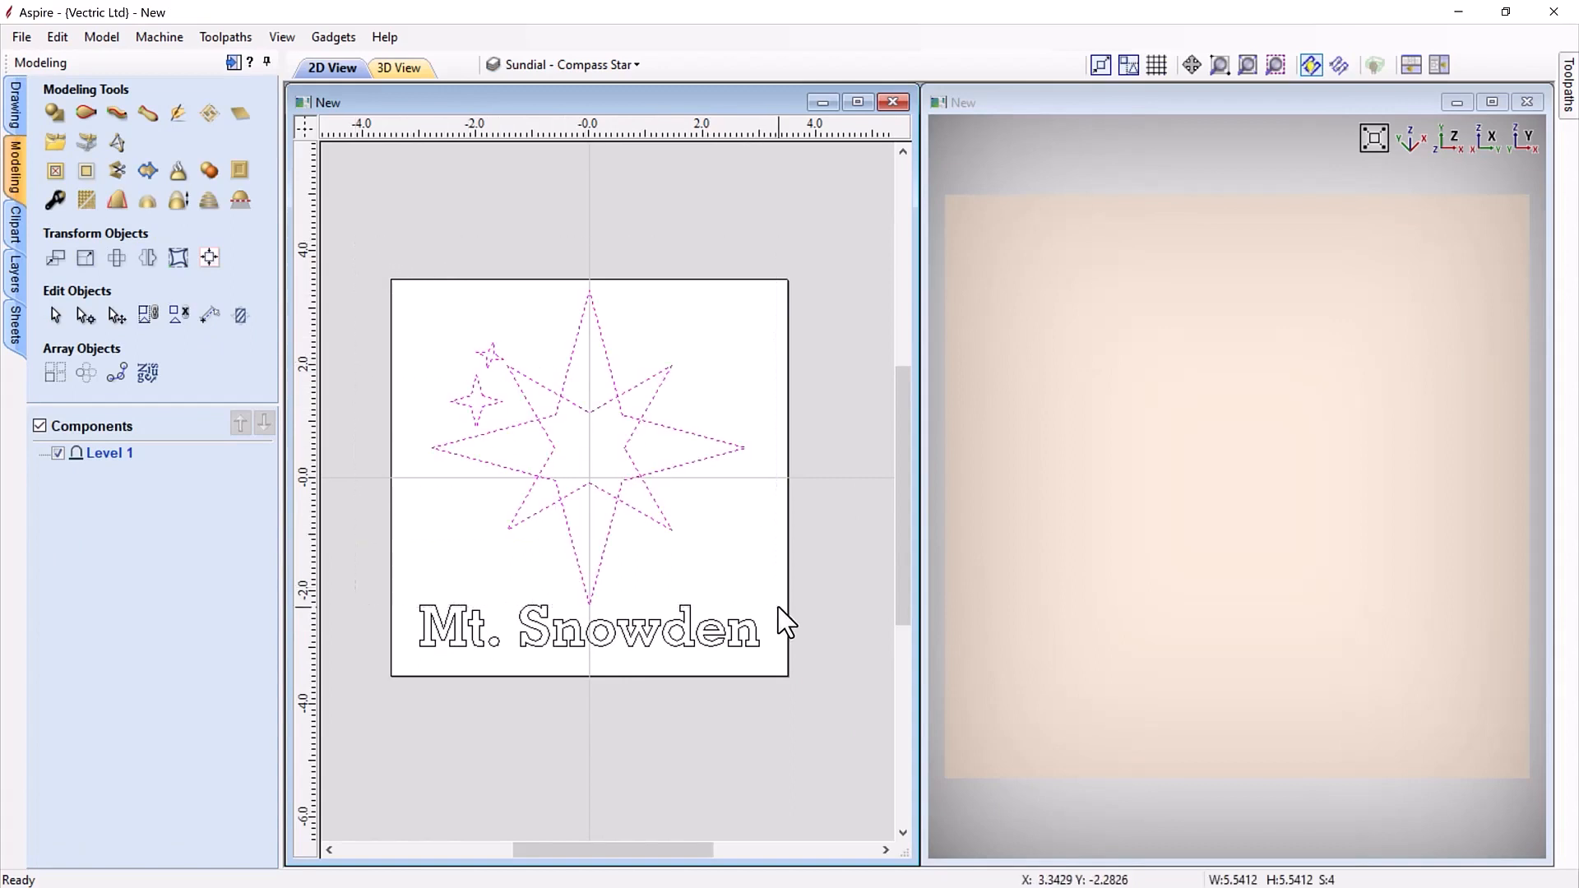
click(55, 113)
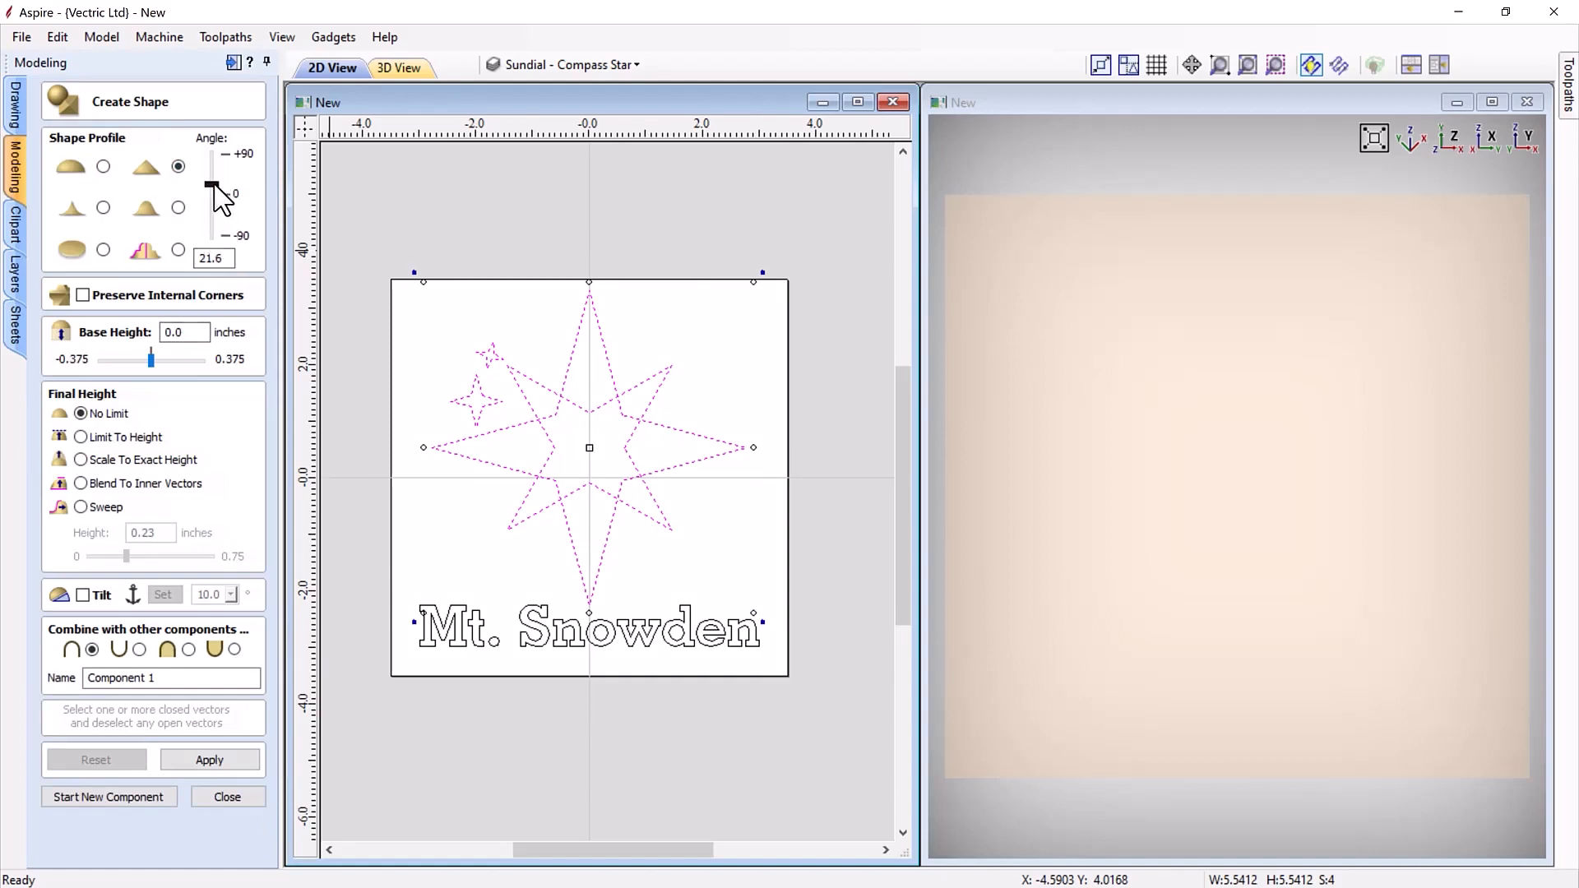
drag(214, 181, 214, 181)
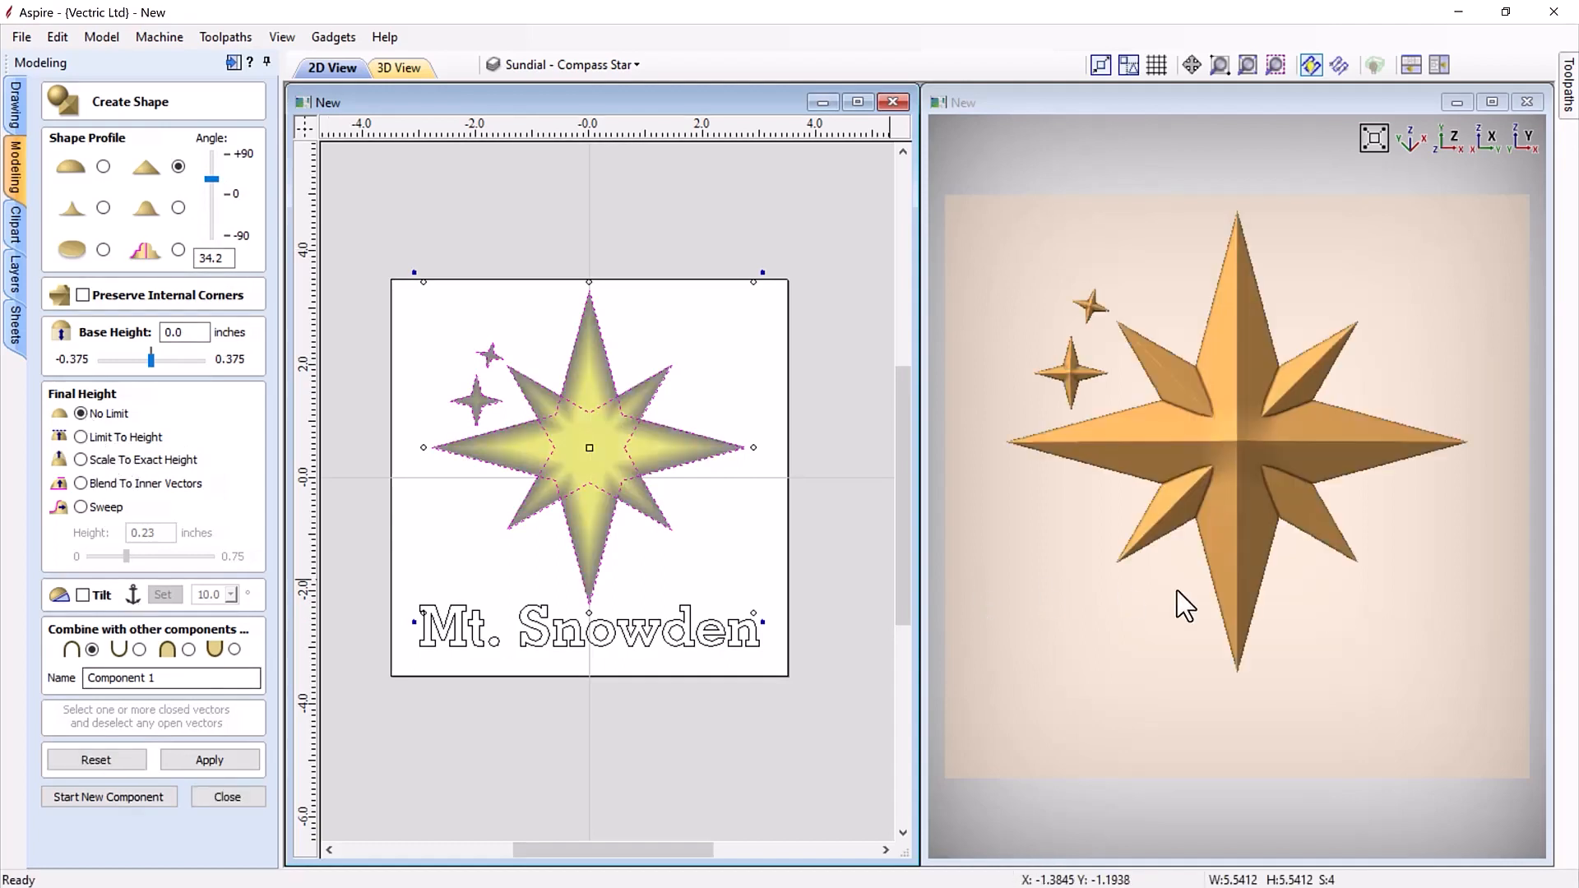
Step: Enable Preserve Internal Corners for the star shape and inspect the resulting 3D ridges
drag(1156, 648, 1280, 579)
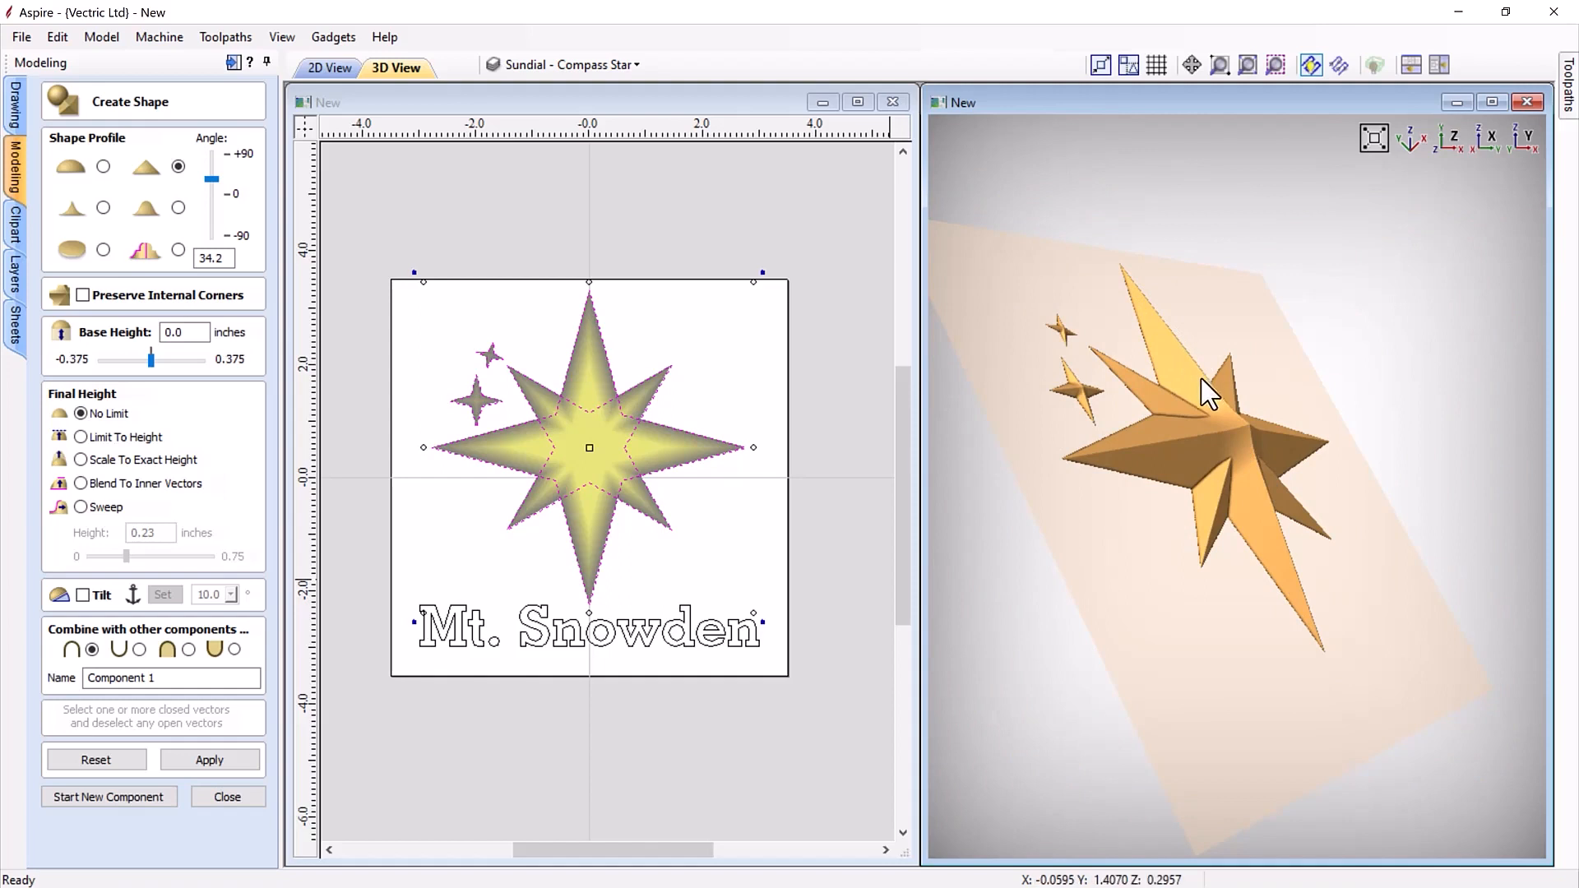
drag(1182, 576, 1300, 663)
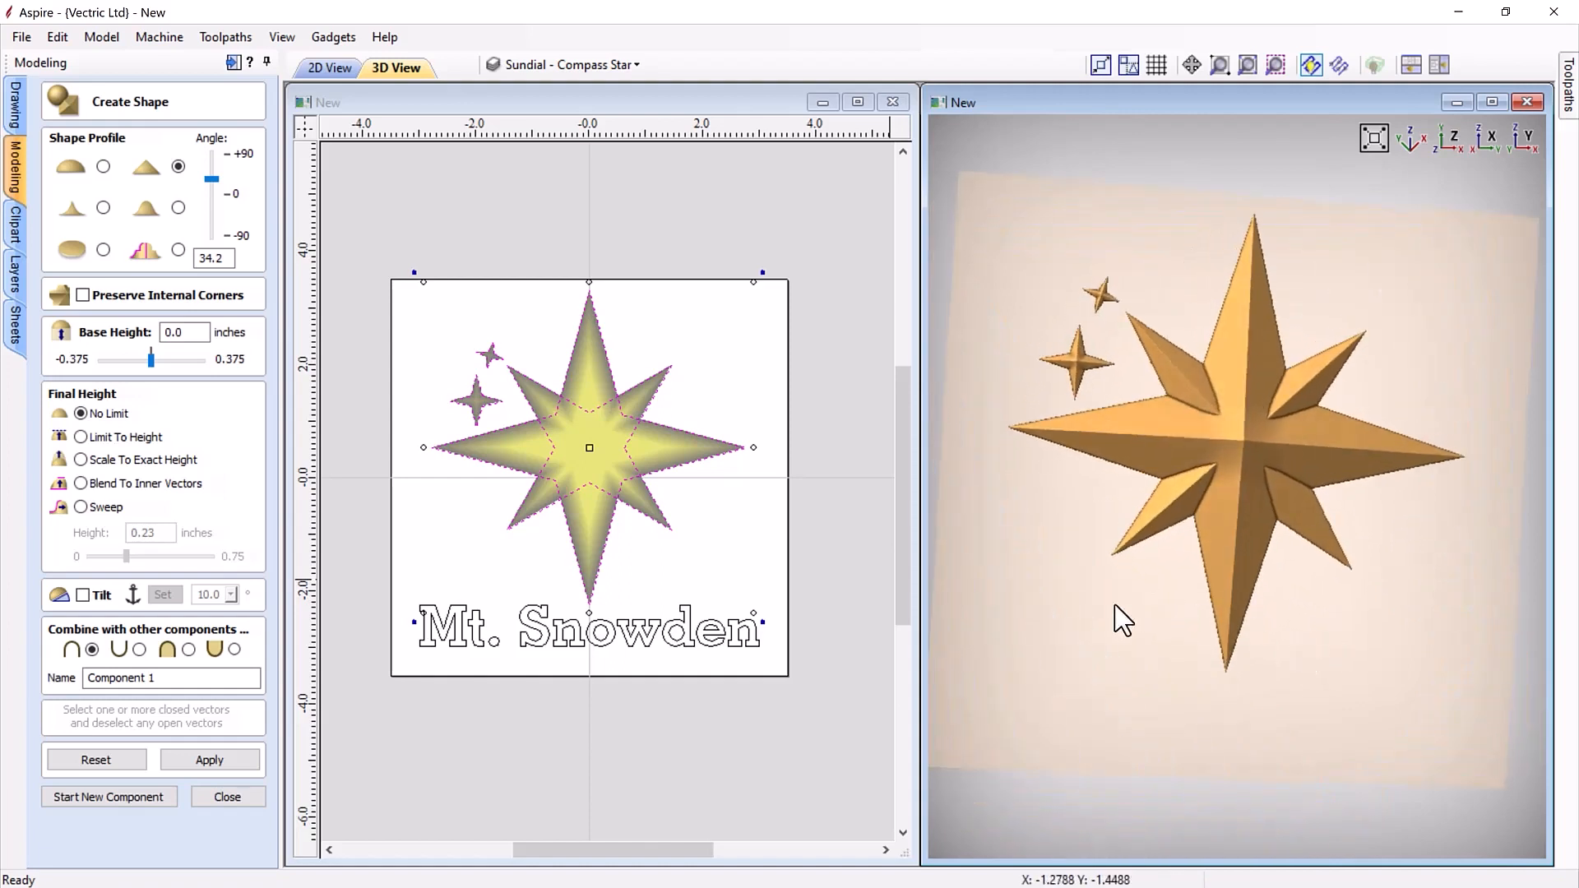
drag(1097, 598, 1251, 610)
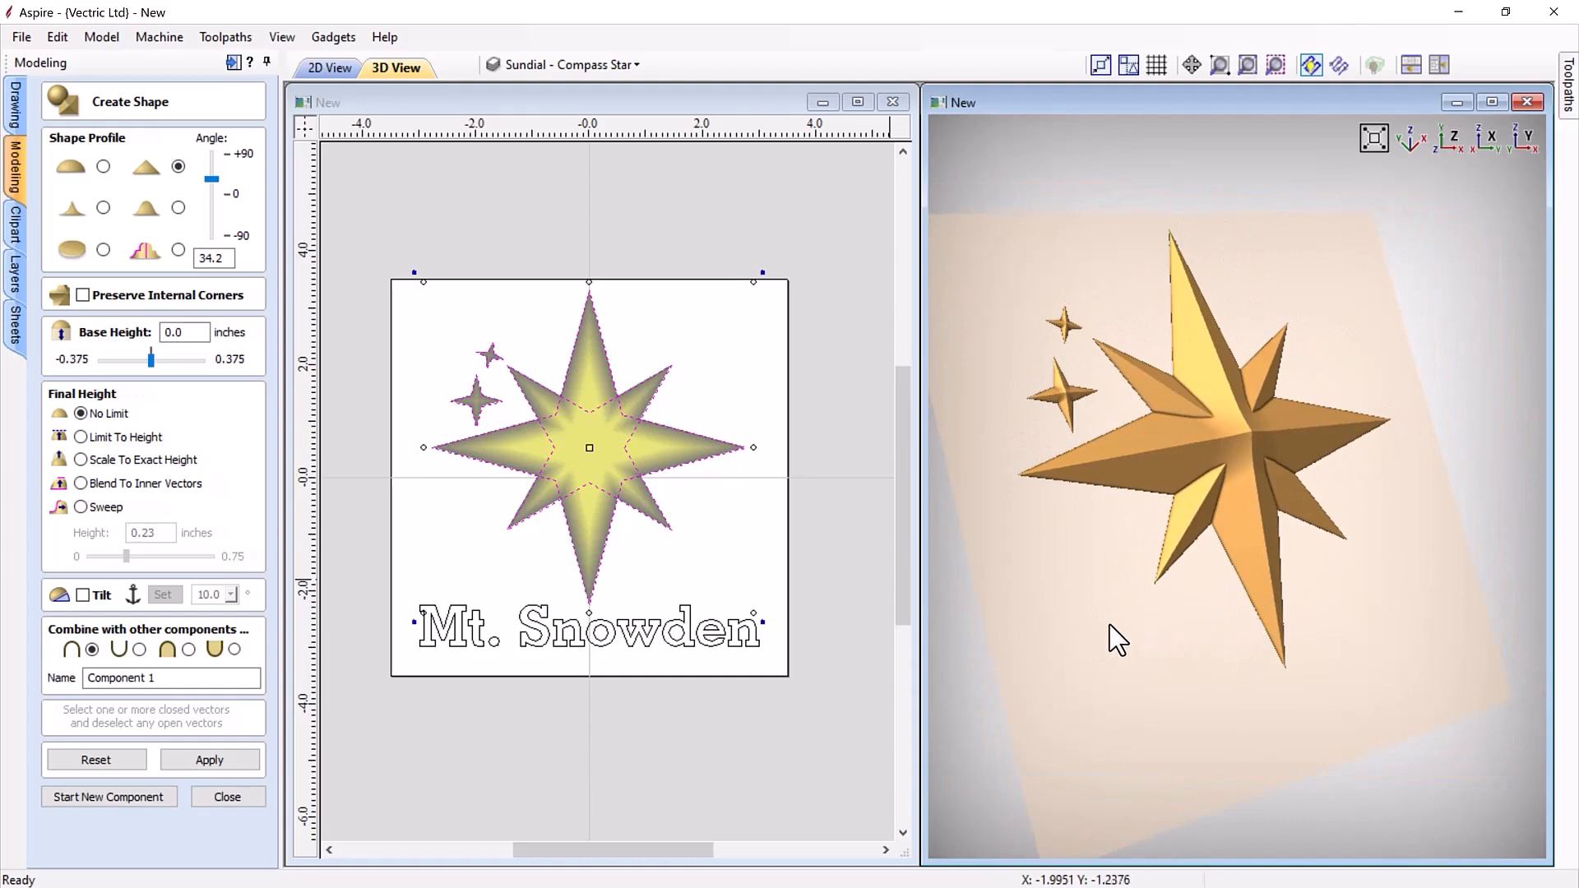
drag(1123, 622, 1120, 619)
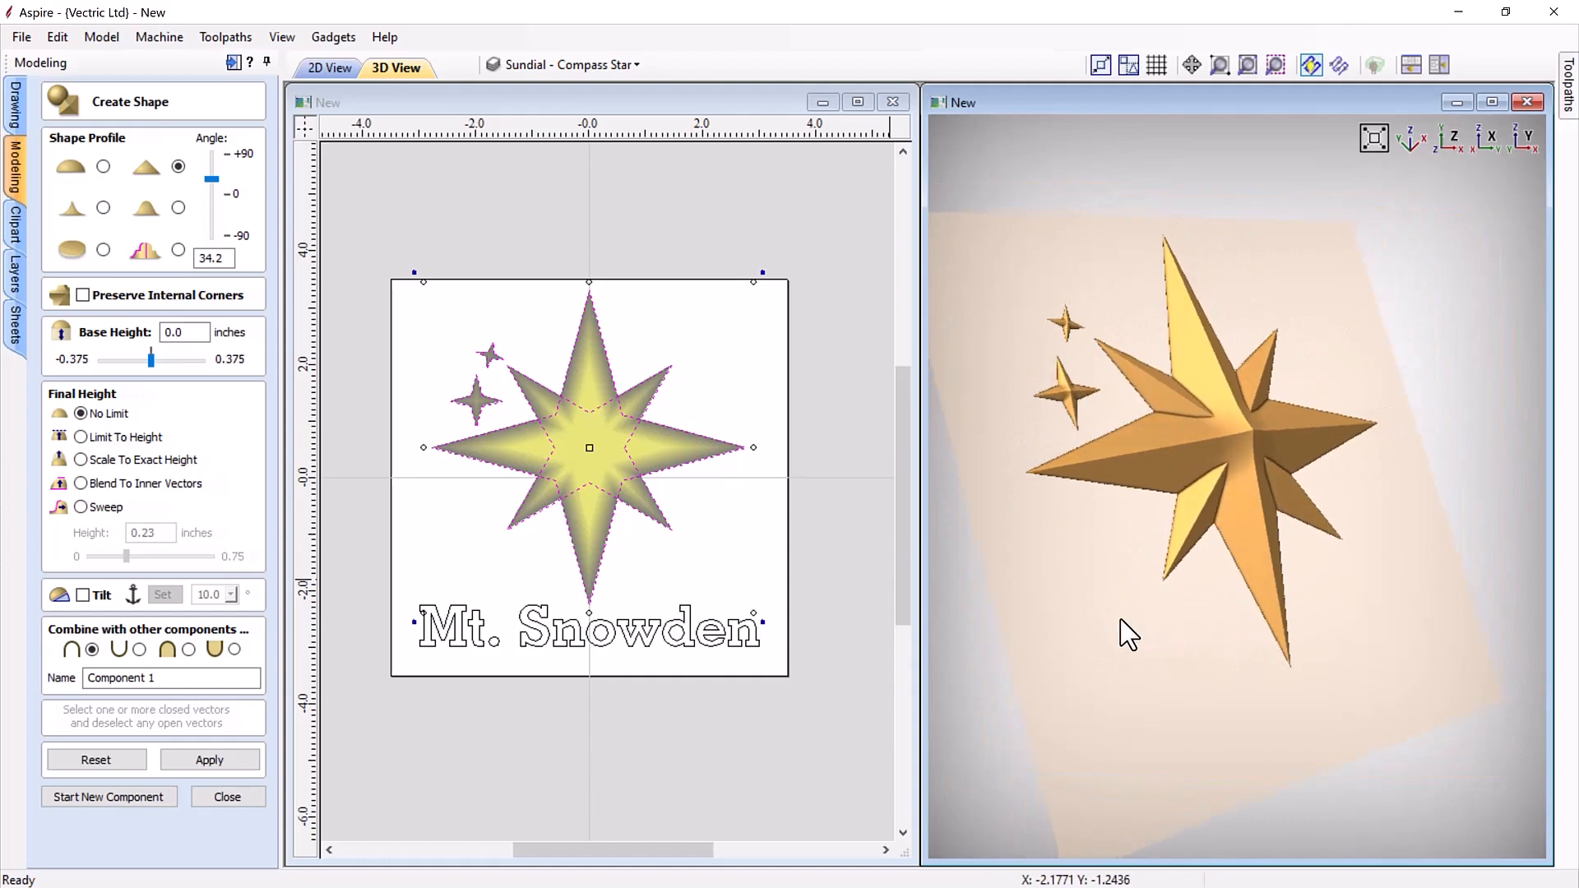
click(83, 296)
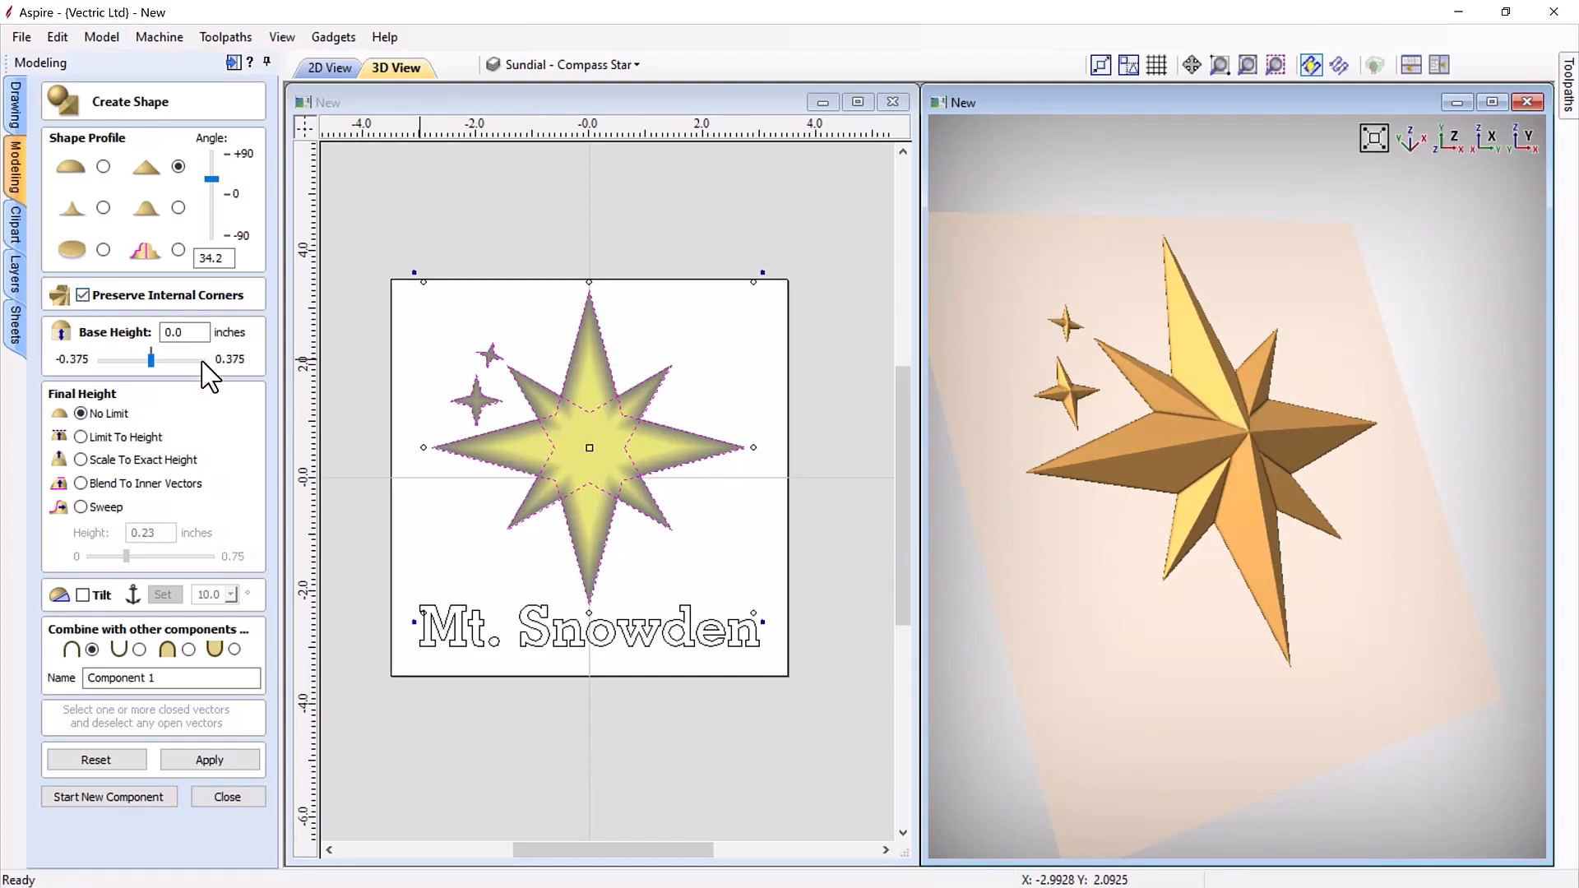
drag(1355, 586, 1192, 593)
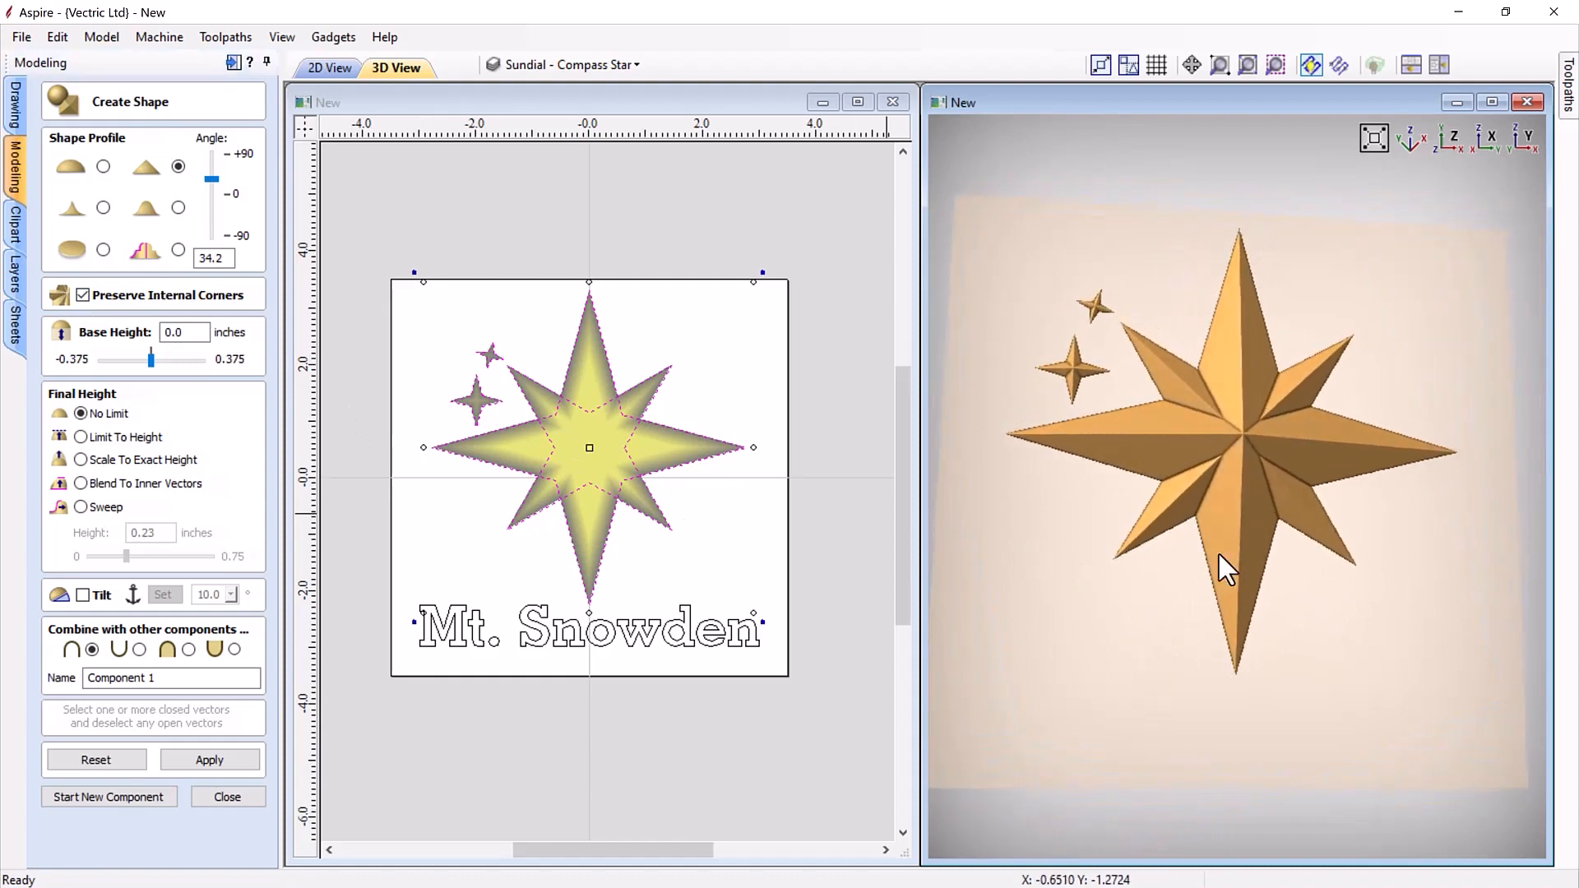
Step: Turn Preserve Internal Corners off and back on for the compass star to compare its ridges
drag(1018, 579, 1110, 586)
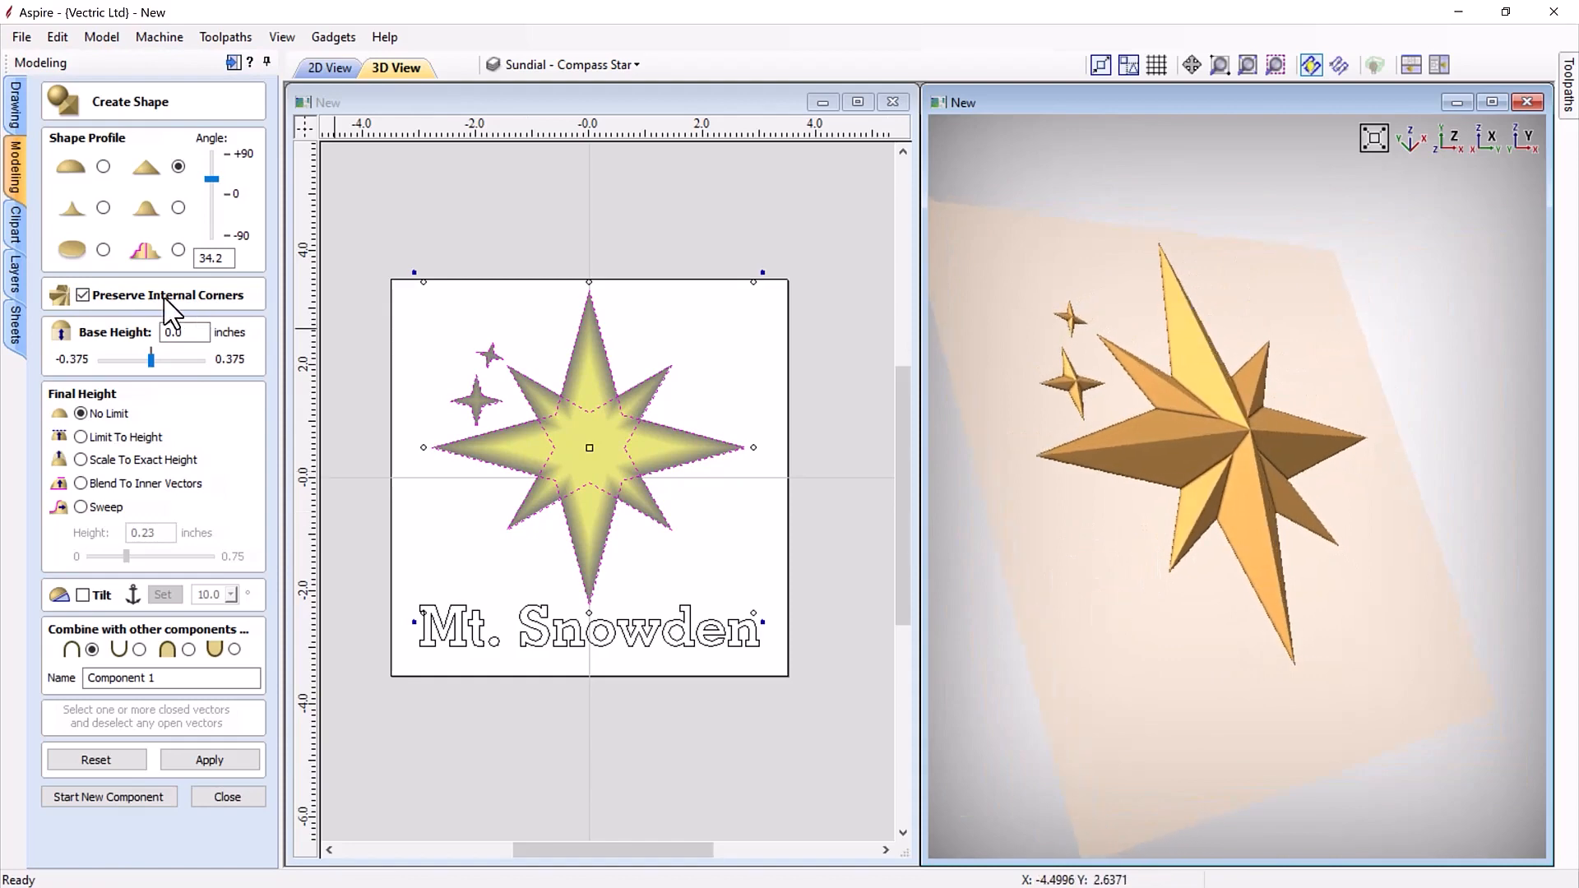
click(83, 294)
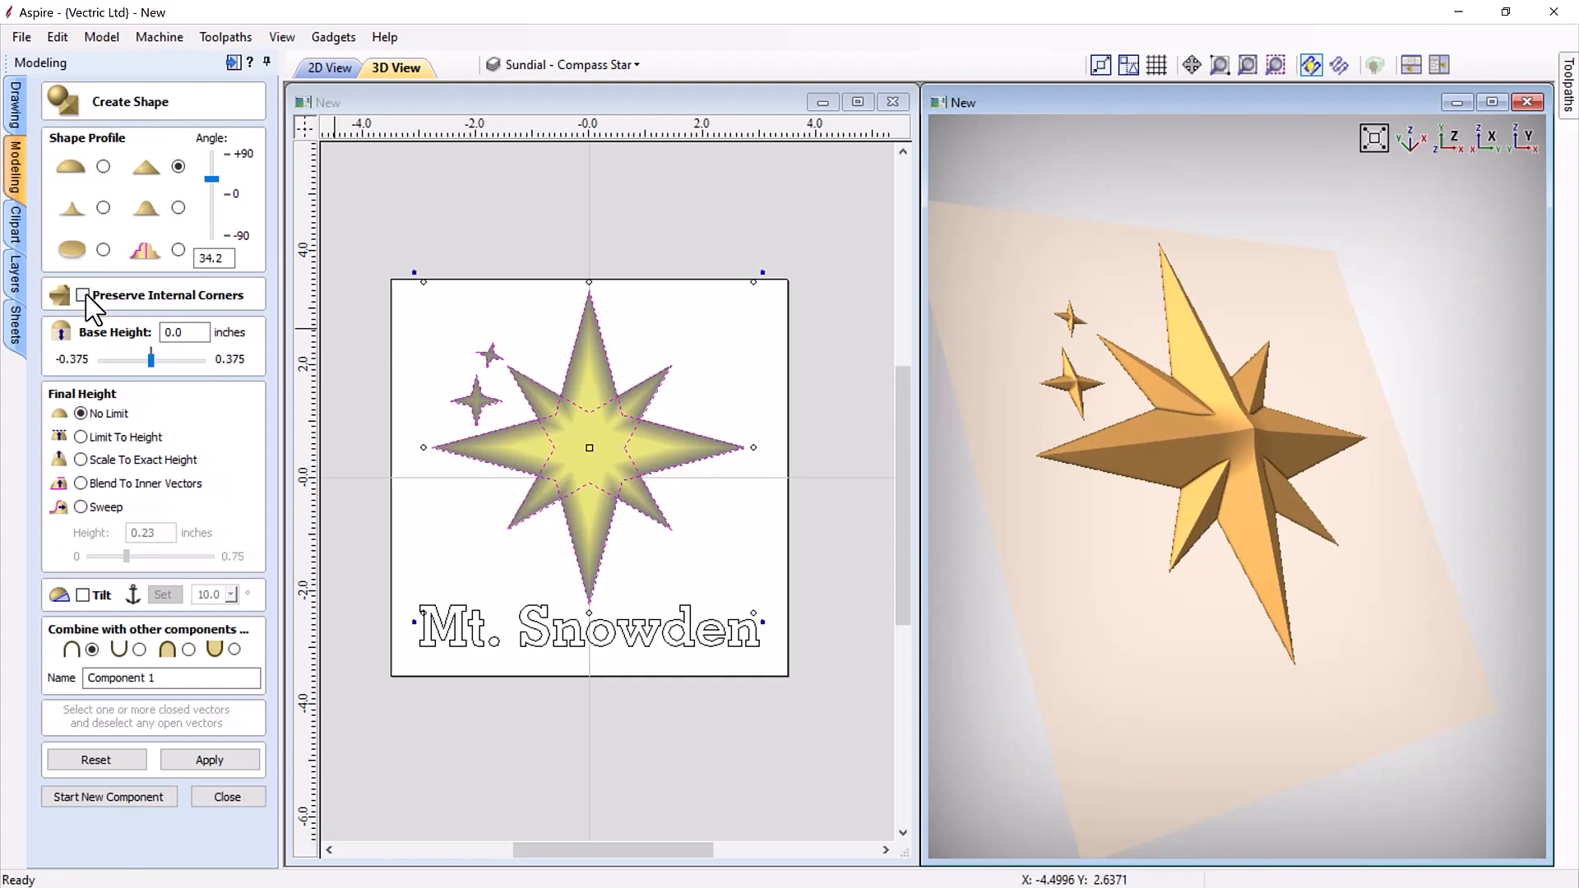
click(85, 295)
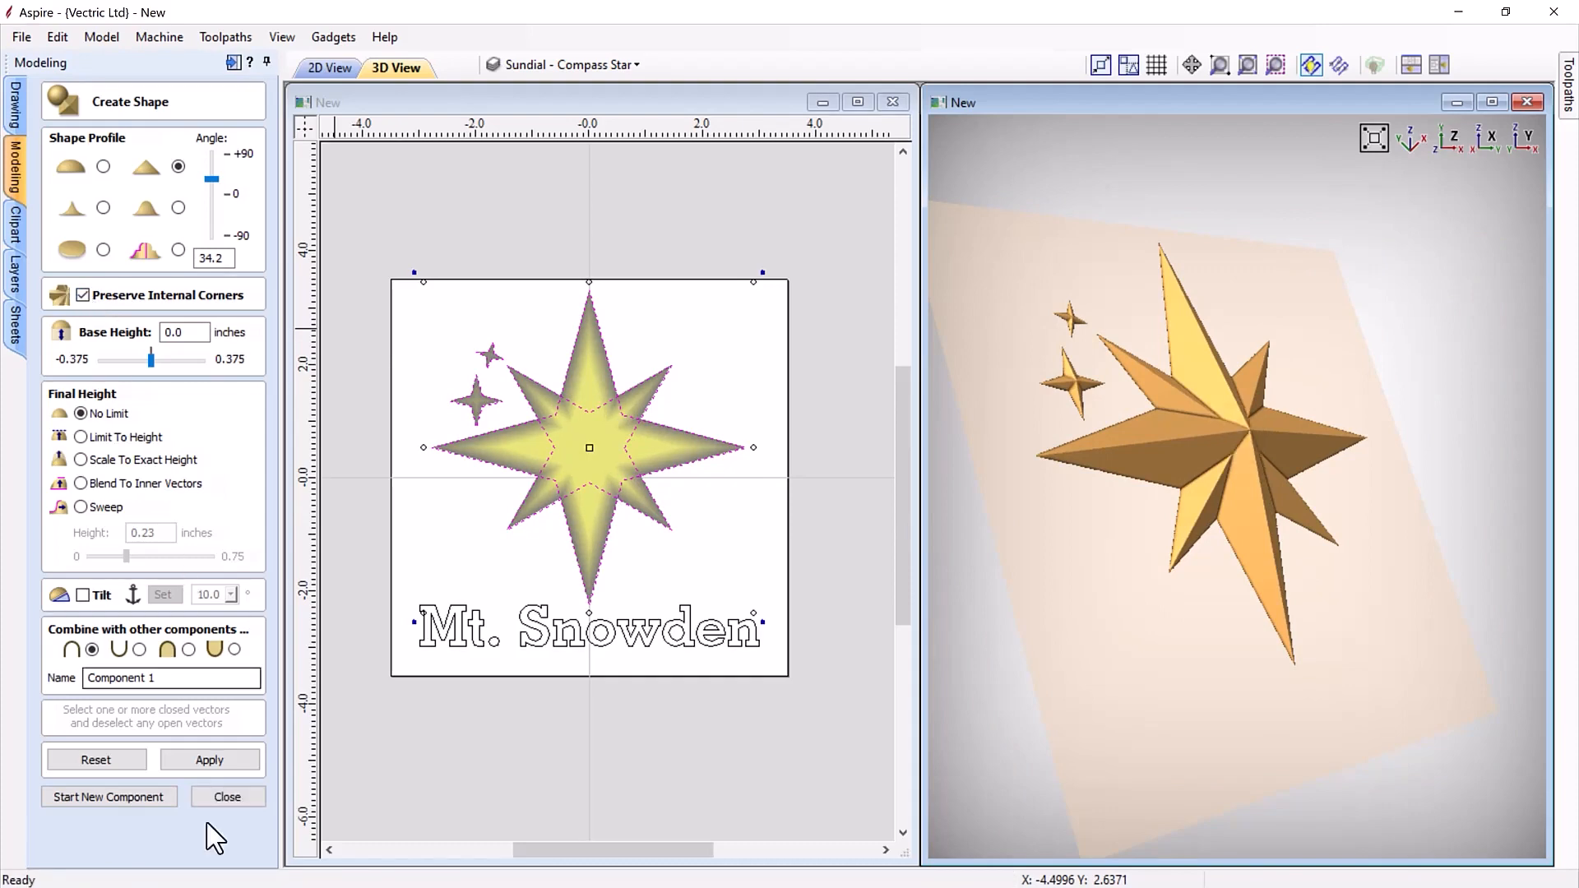
Step: Start a new component and create a triangular-profile shape from the Mt. Snowden text at angle 43.2, then inspect the lettering
click(149, 799)
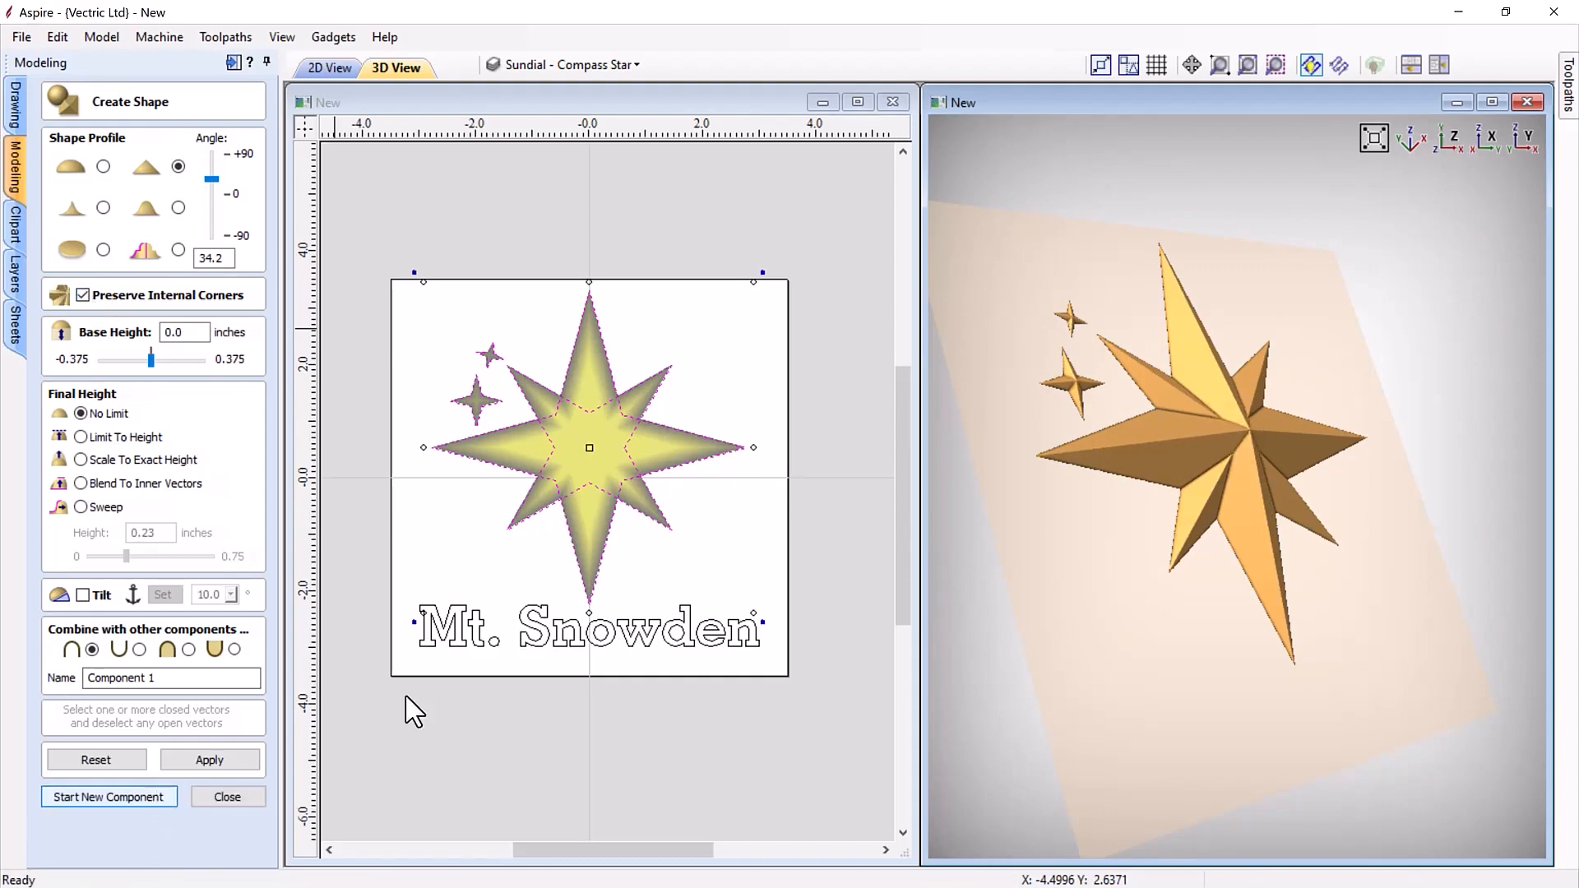
click(484, 655)
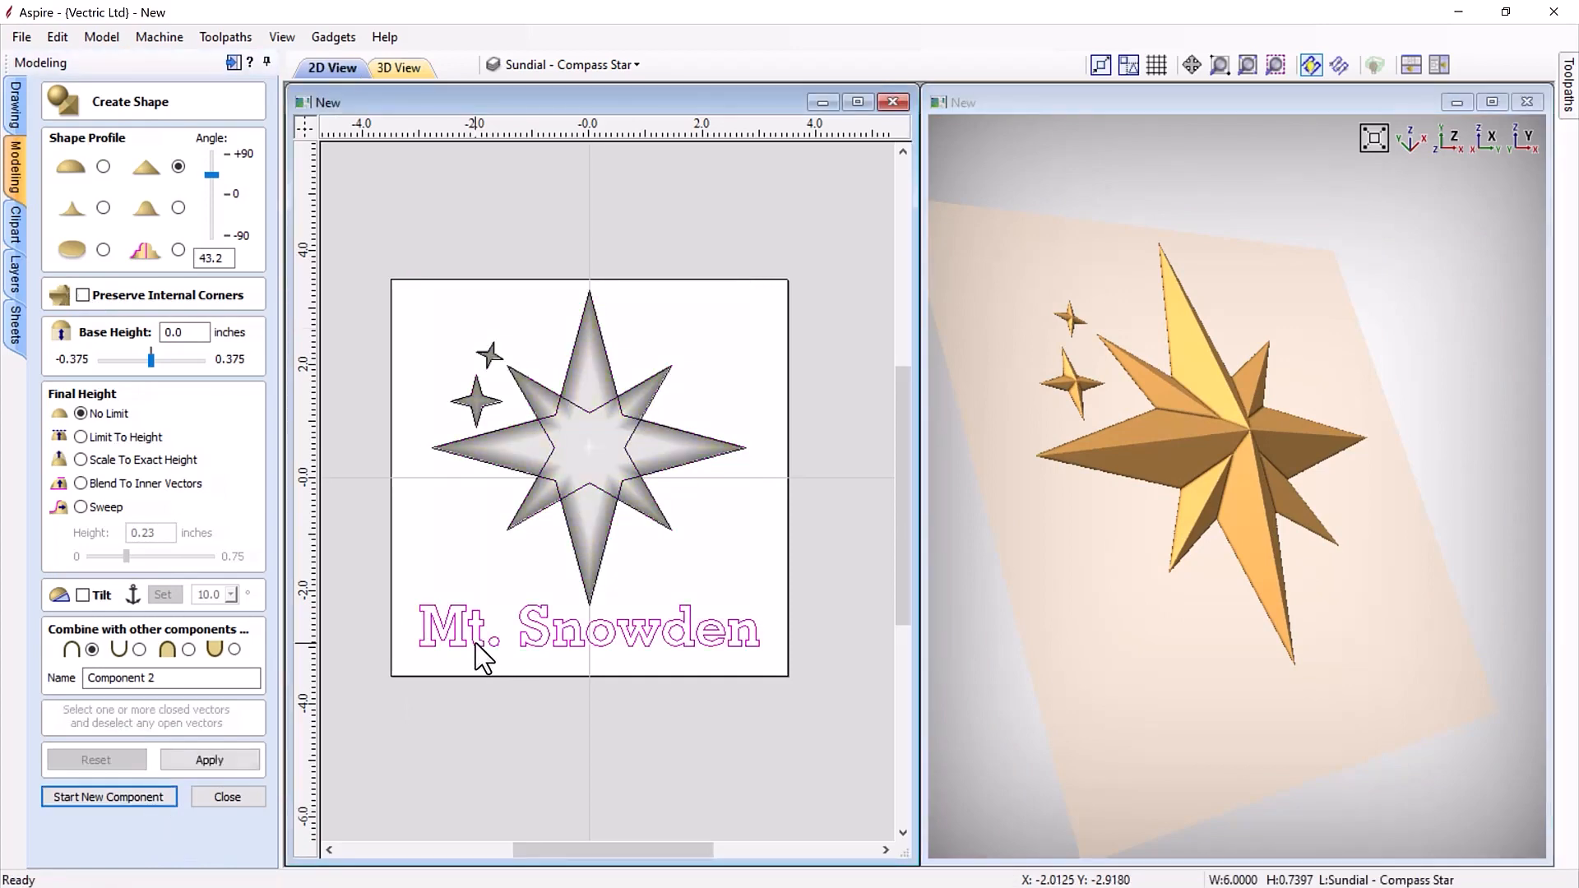
click(207, 763)
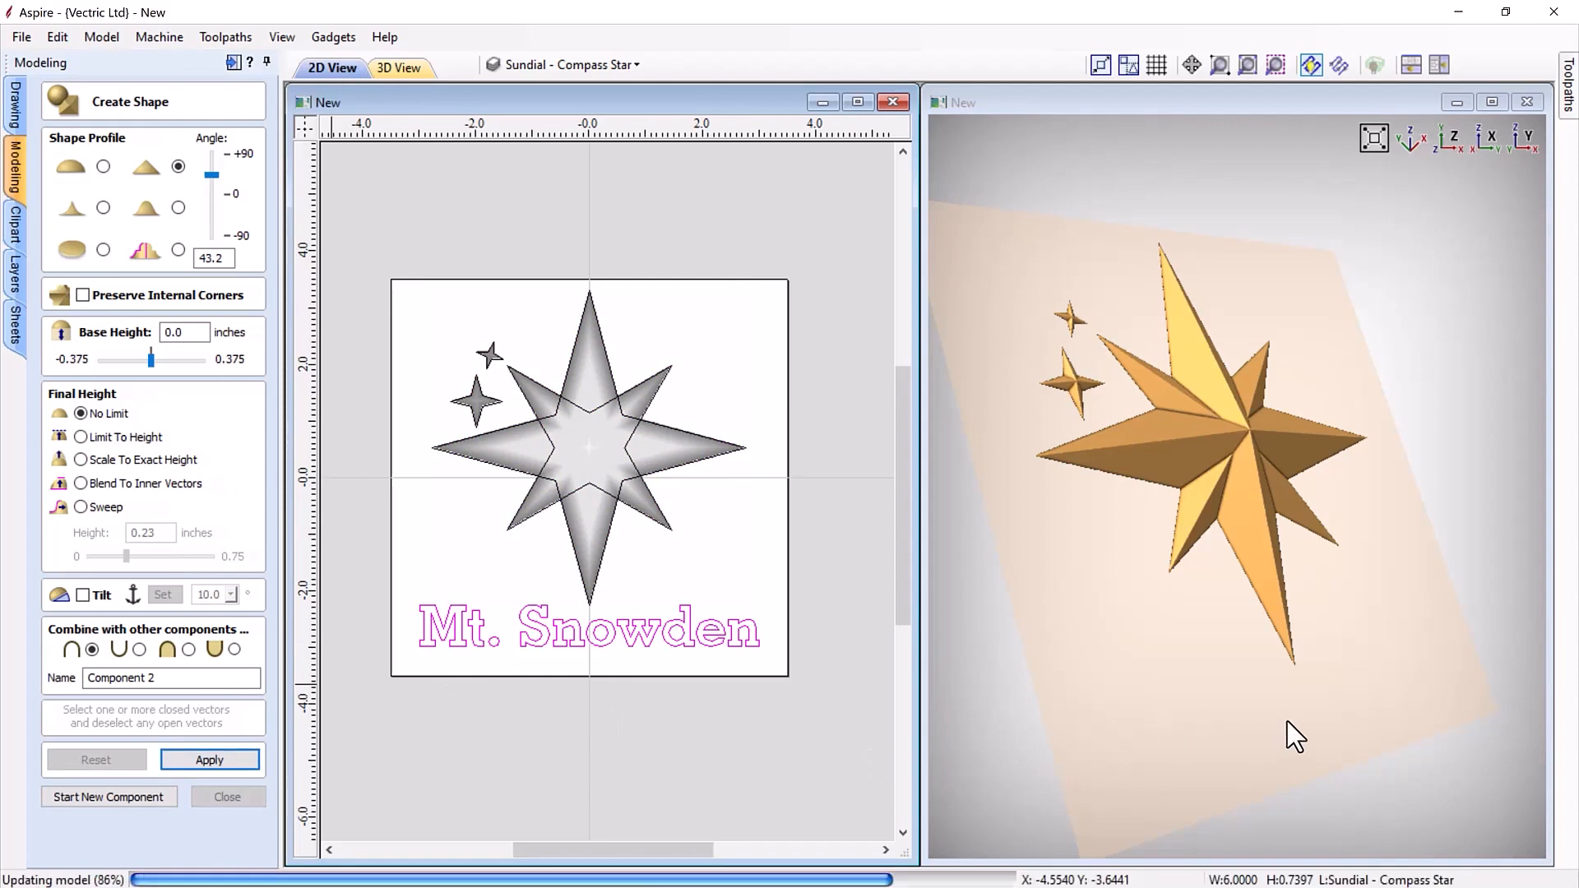
scroll(1297, 761, up, 8)
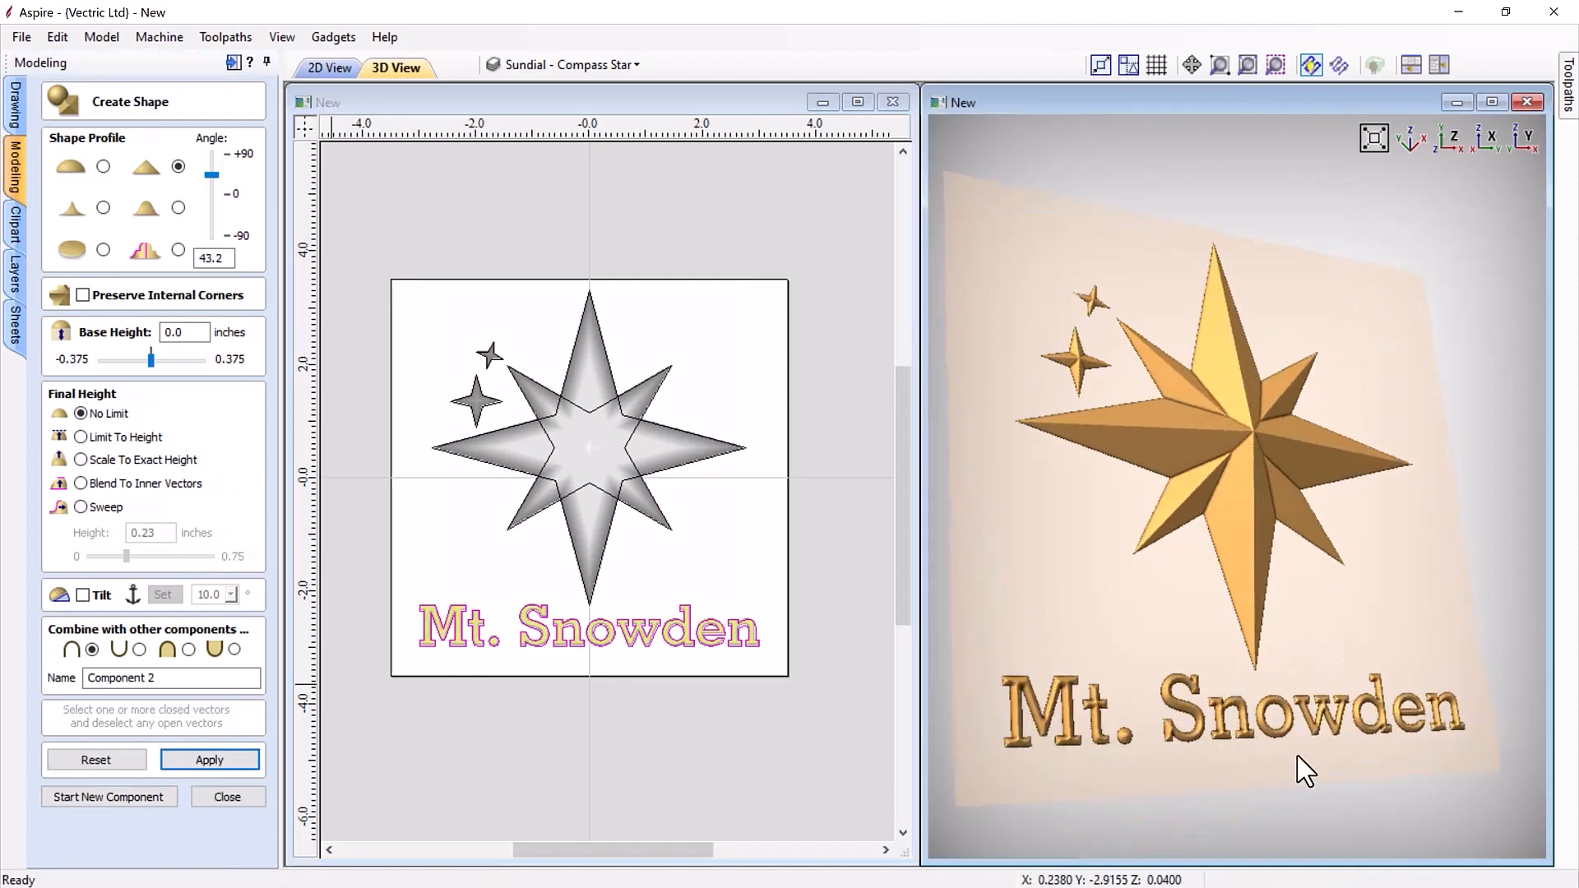
scroll(1151, 557, up, 6)
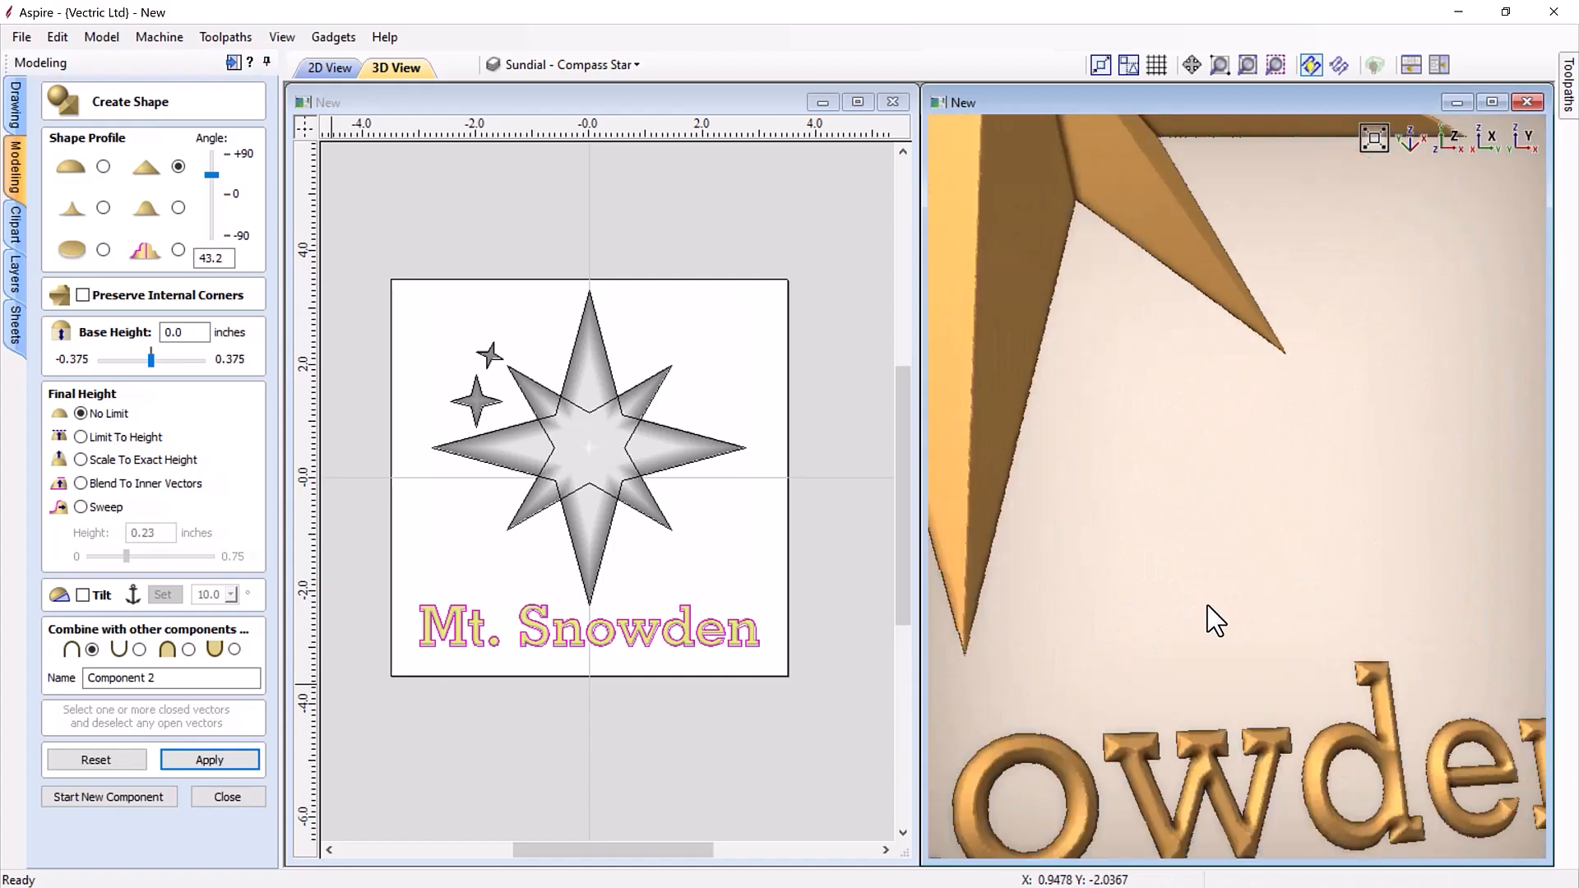
drag(1160, 607, 1174, 557)
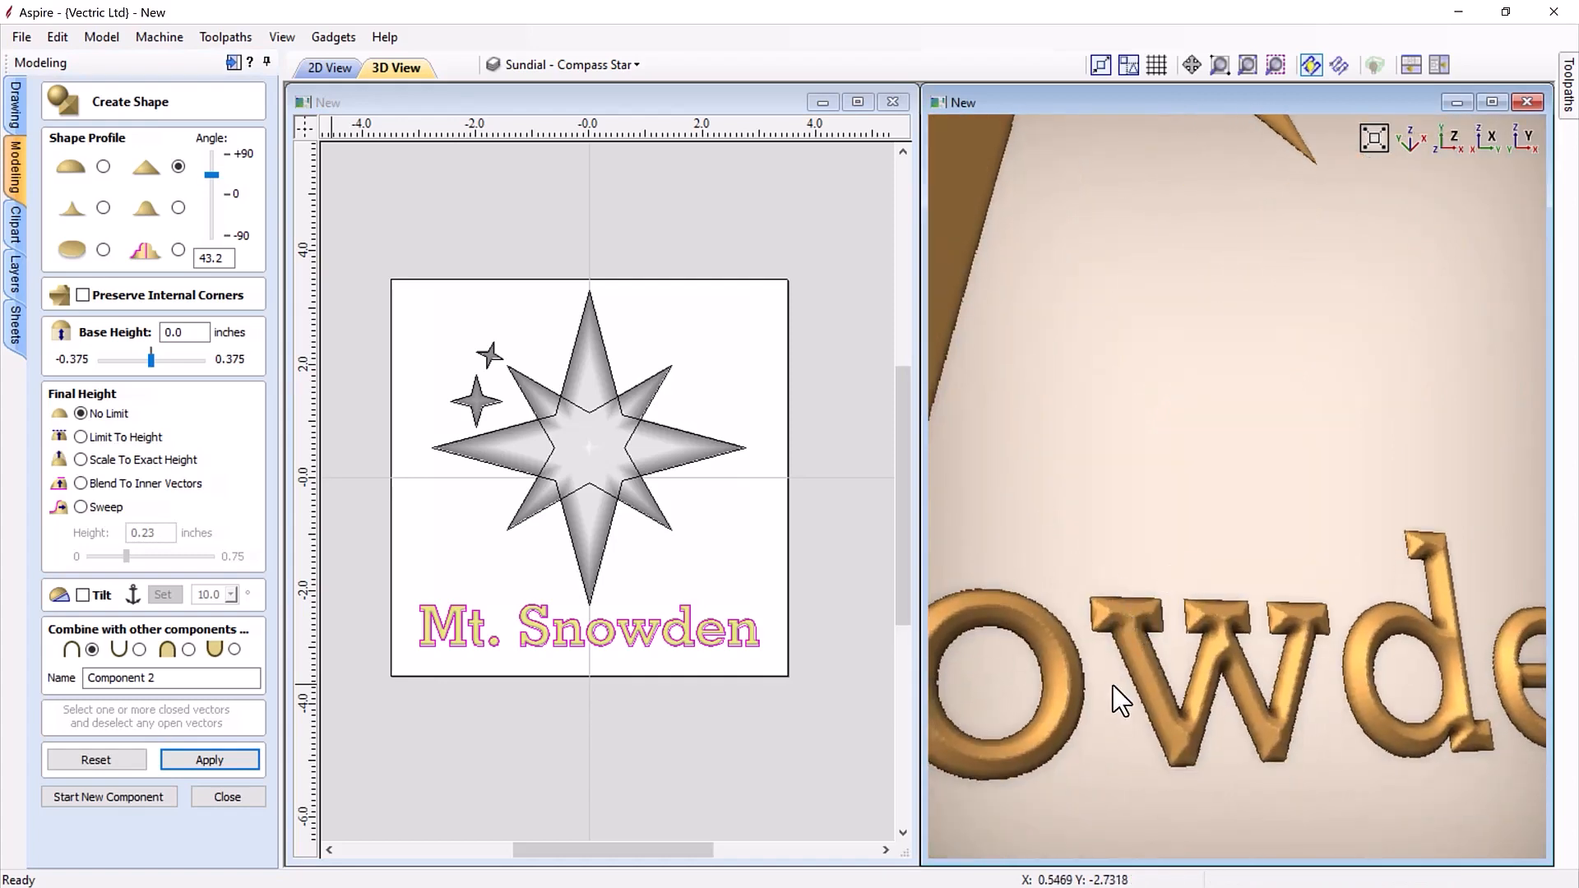
drag(1127, 670, 1137, 691)
drag(1261, 596, 1379, 591)
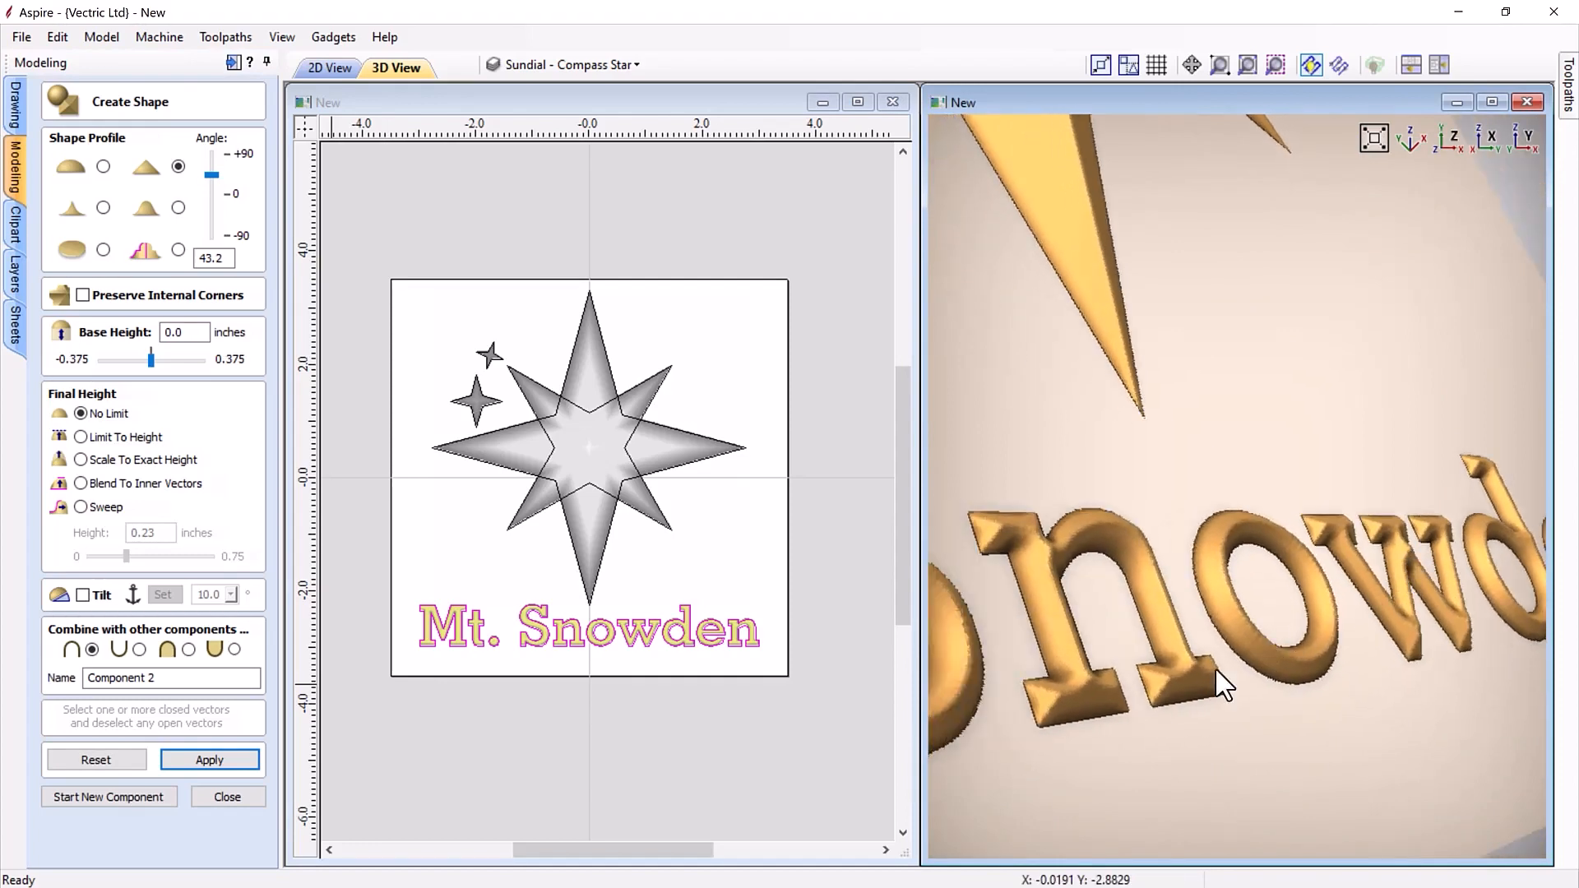
drag(1138, 761, 1238, 649)
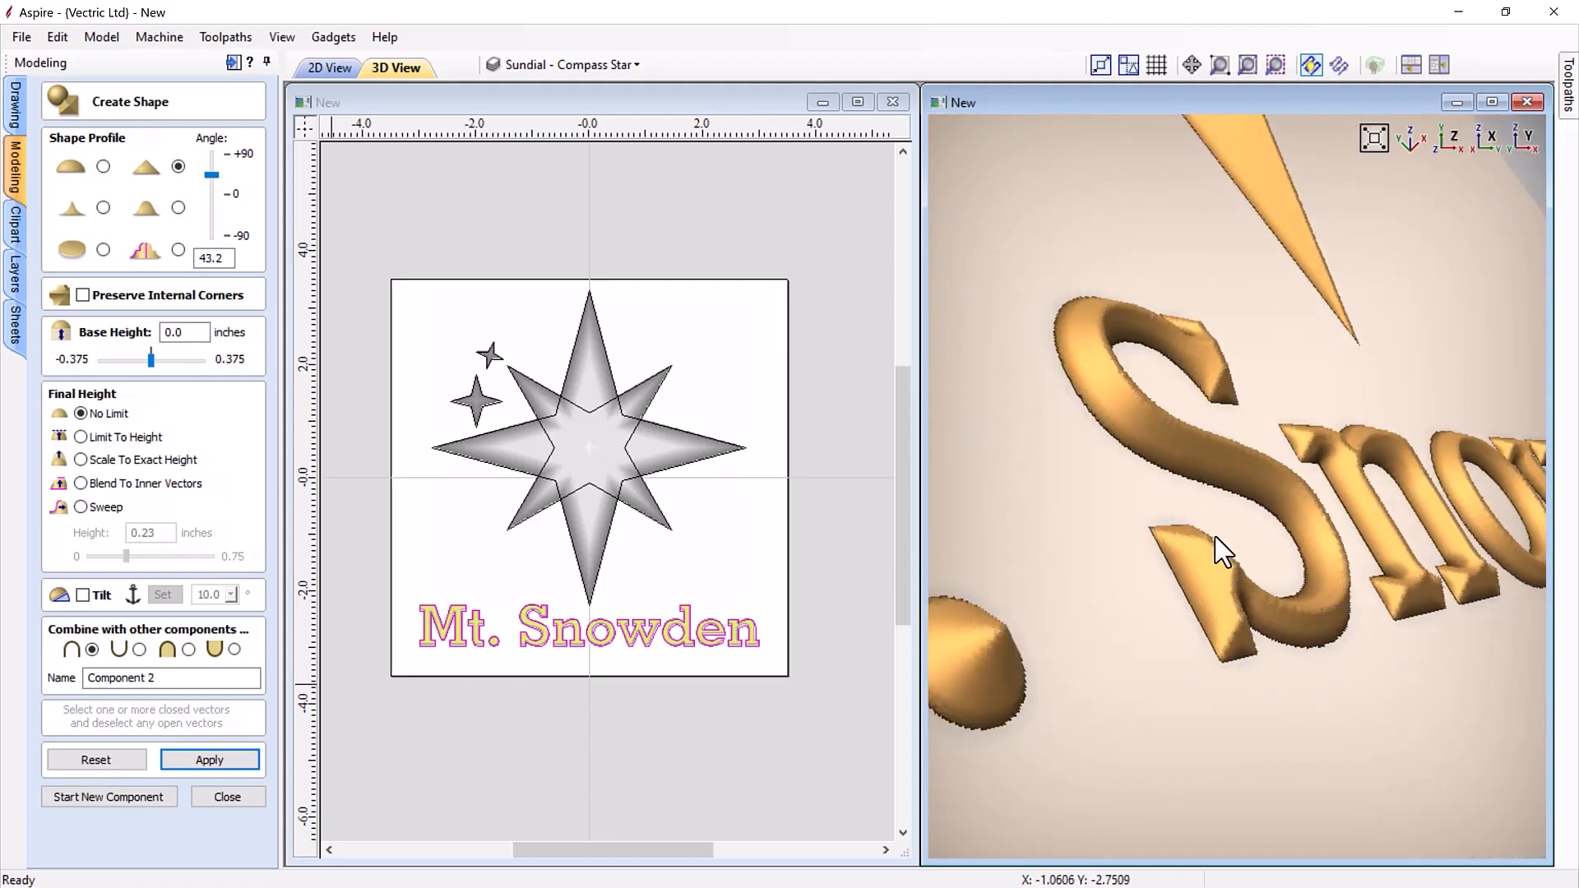
Step: Enable Preserve Internal Corners for the Mt. Snowden lettering and inspect the letter corners and serifs
click(83, 295)
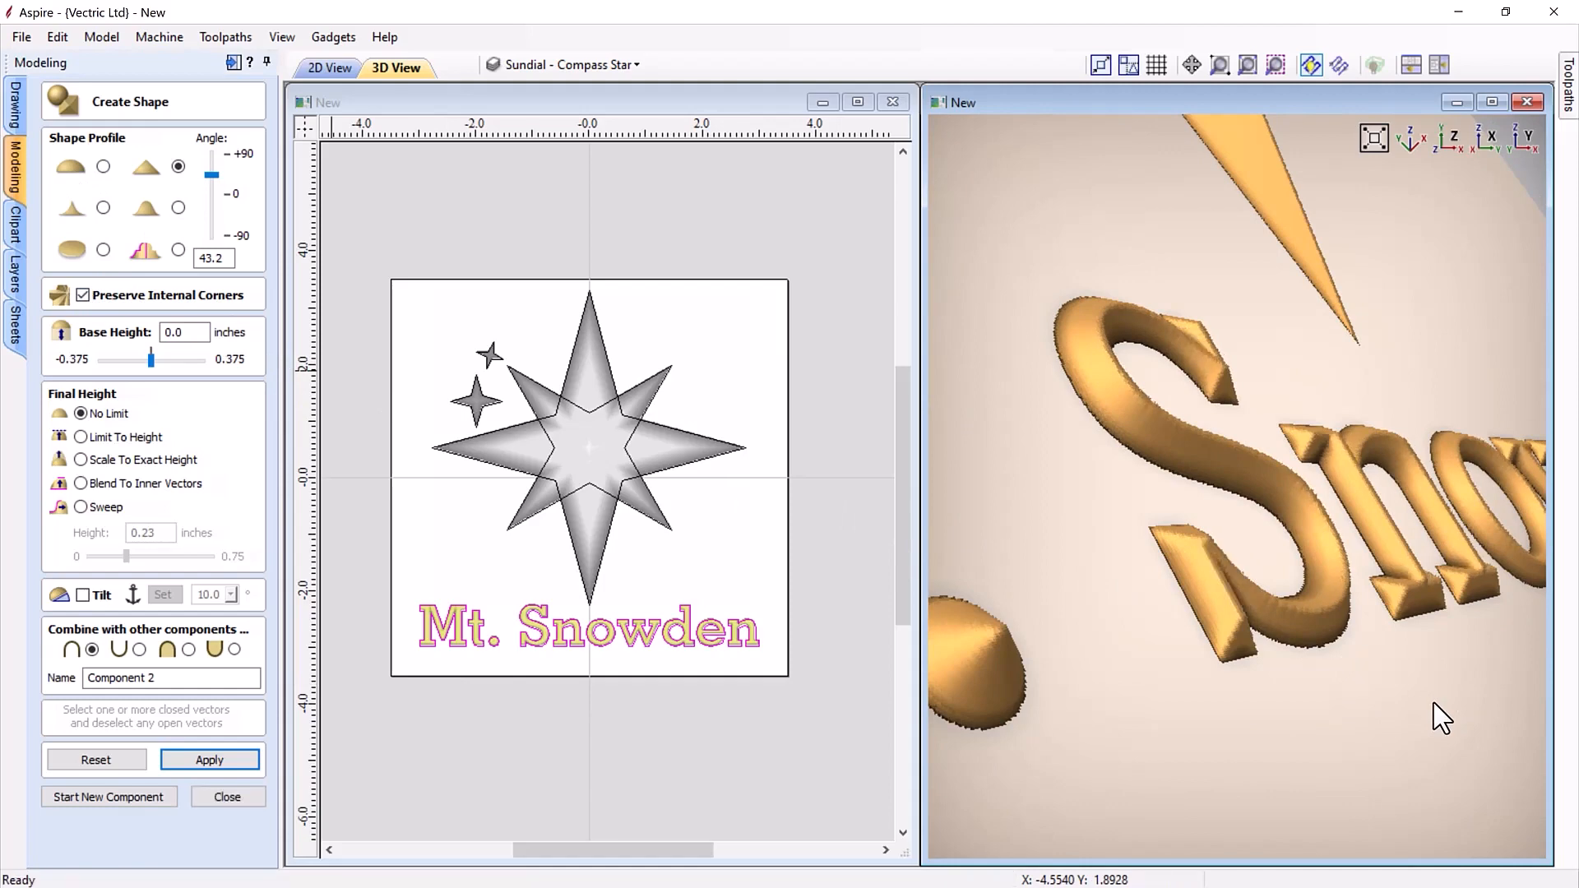
drag(1412, 647, 1154, 673)
drag(1285, 552, 1117, 581)
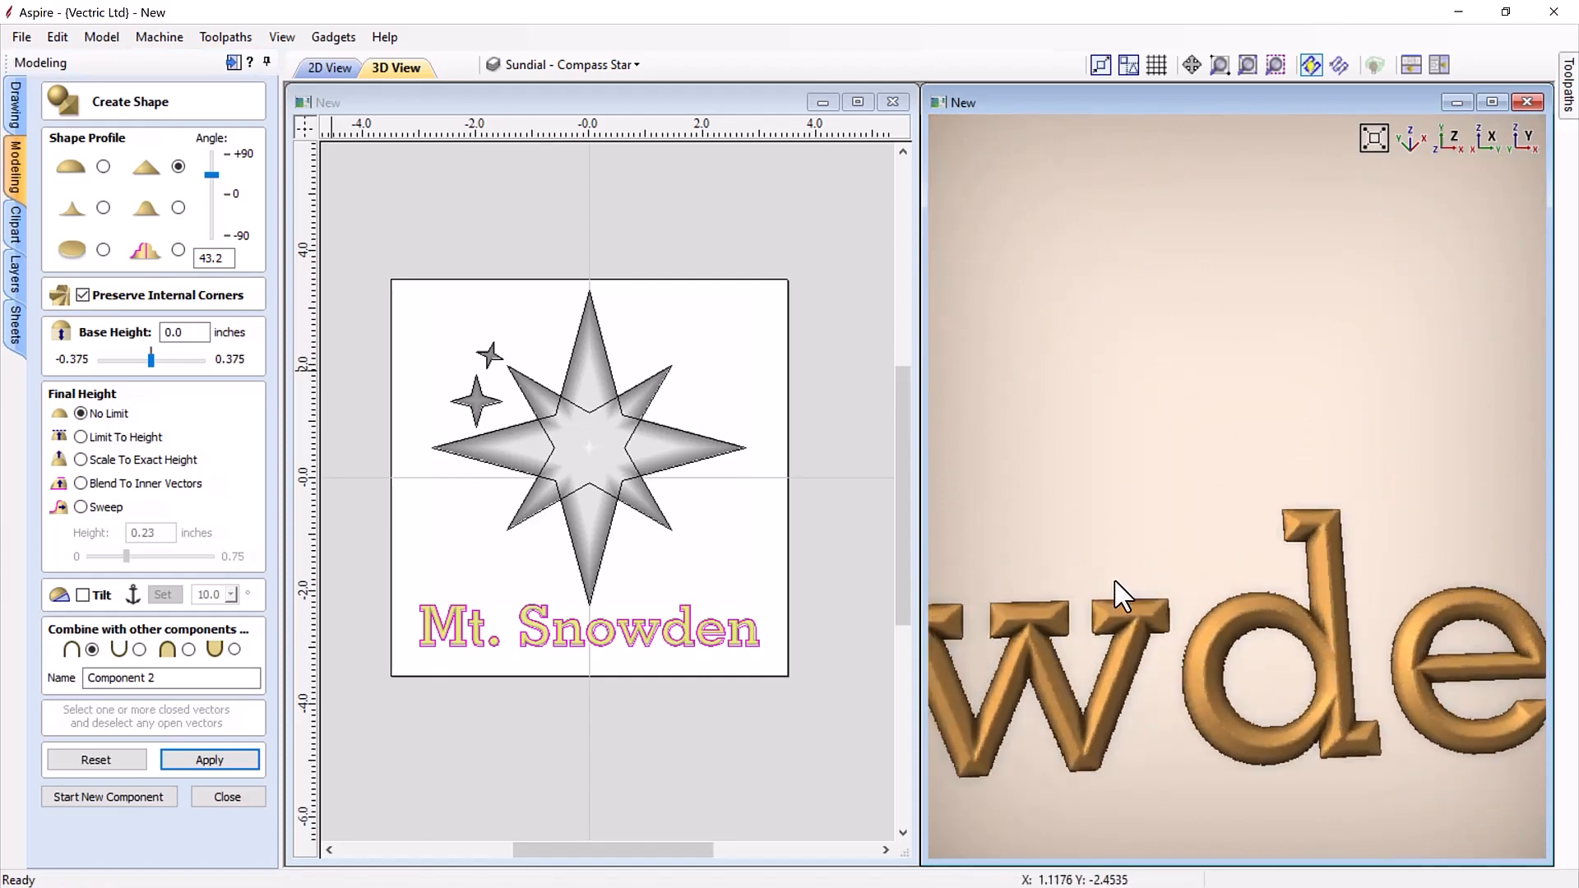
scroll(1116, 592, down, 5)
scroll(1110, 607, down, 5)
drag(1096, 514, 1121, 578)
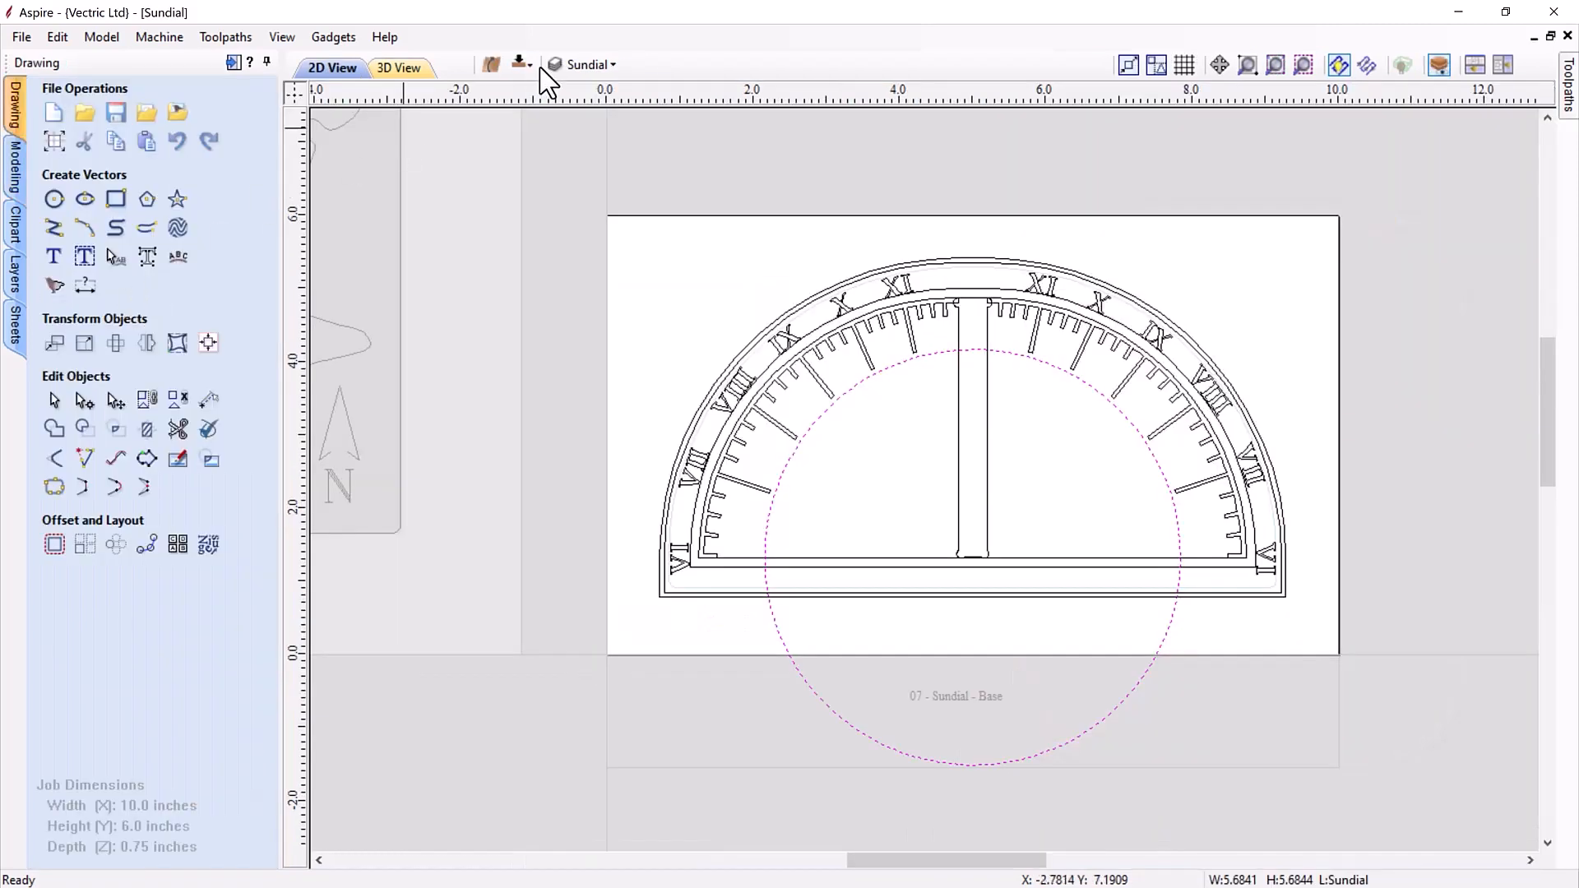
Step: Show the component list and stack the 2D and 3D views with the 07 - Sundial - Base sheet in view
click(20, 185)
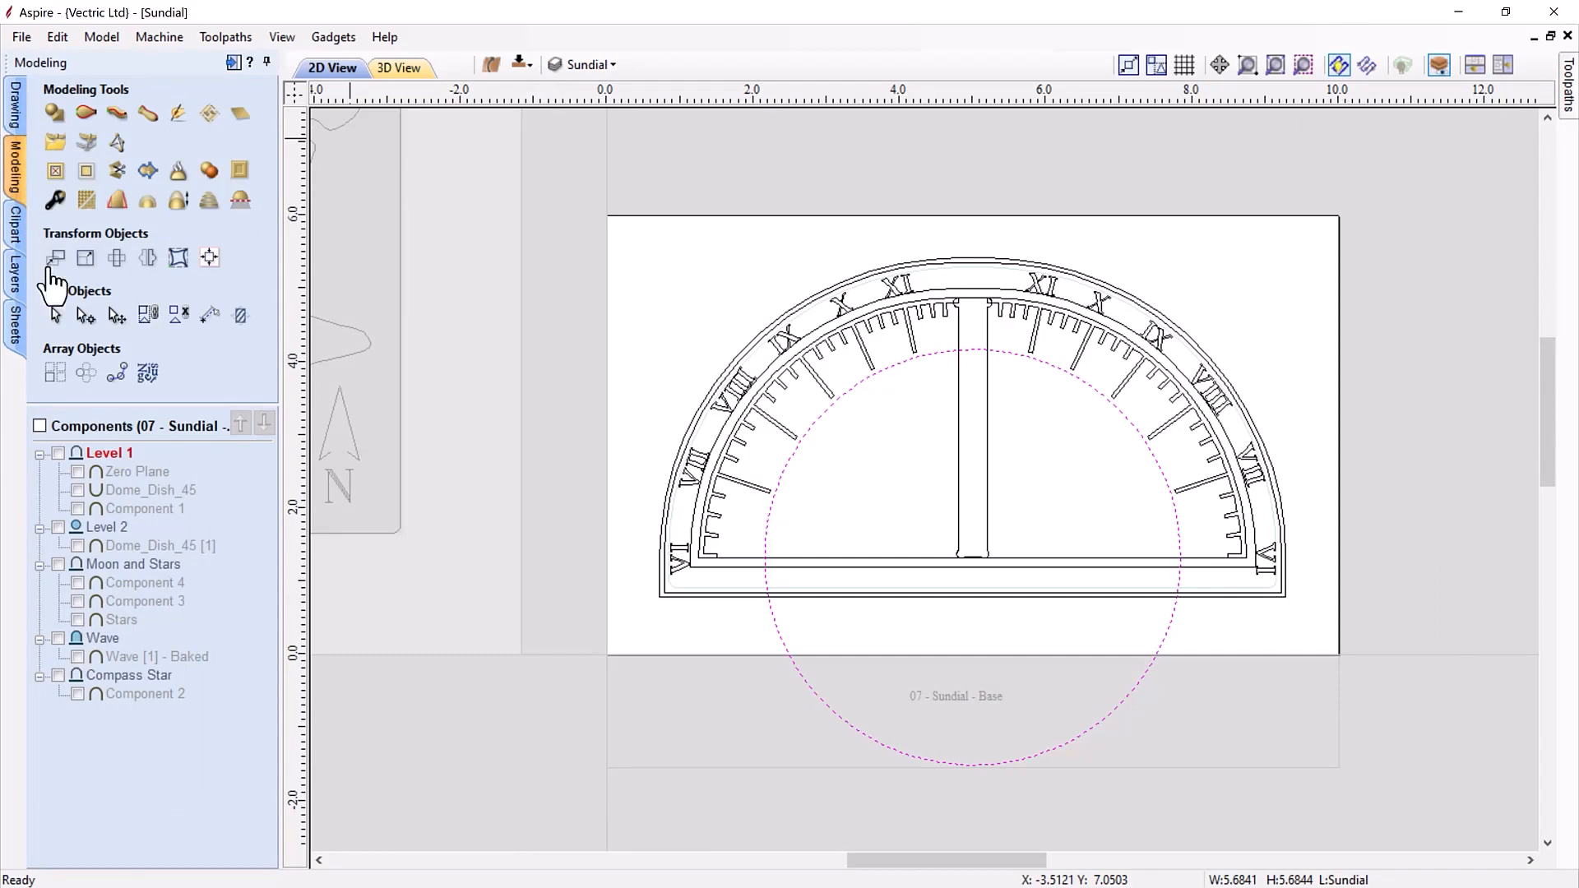
click(1502, 66)
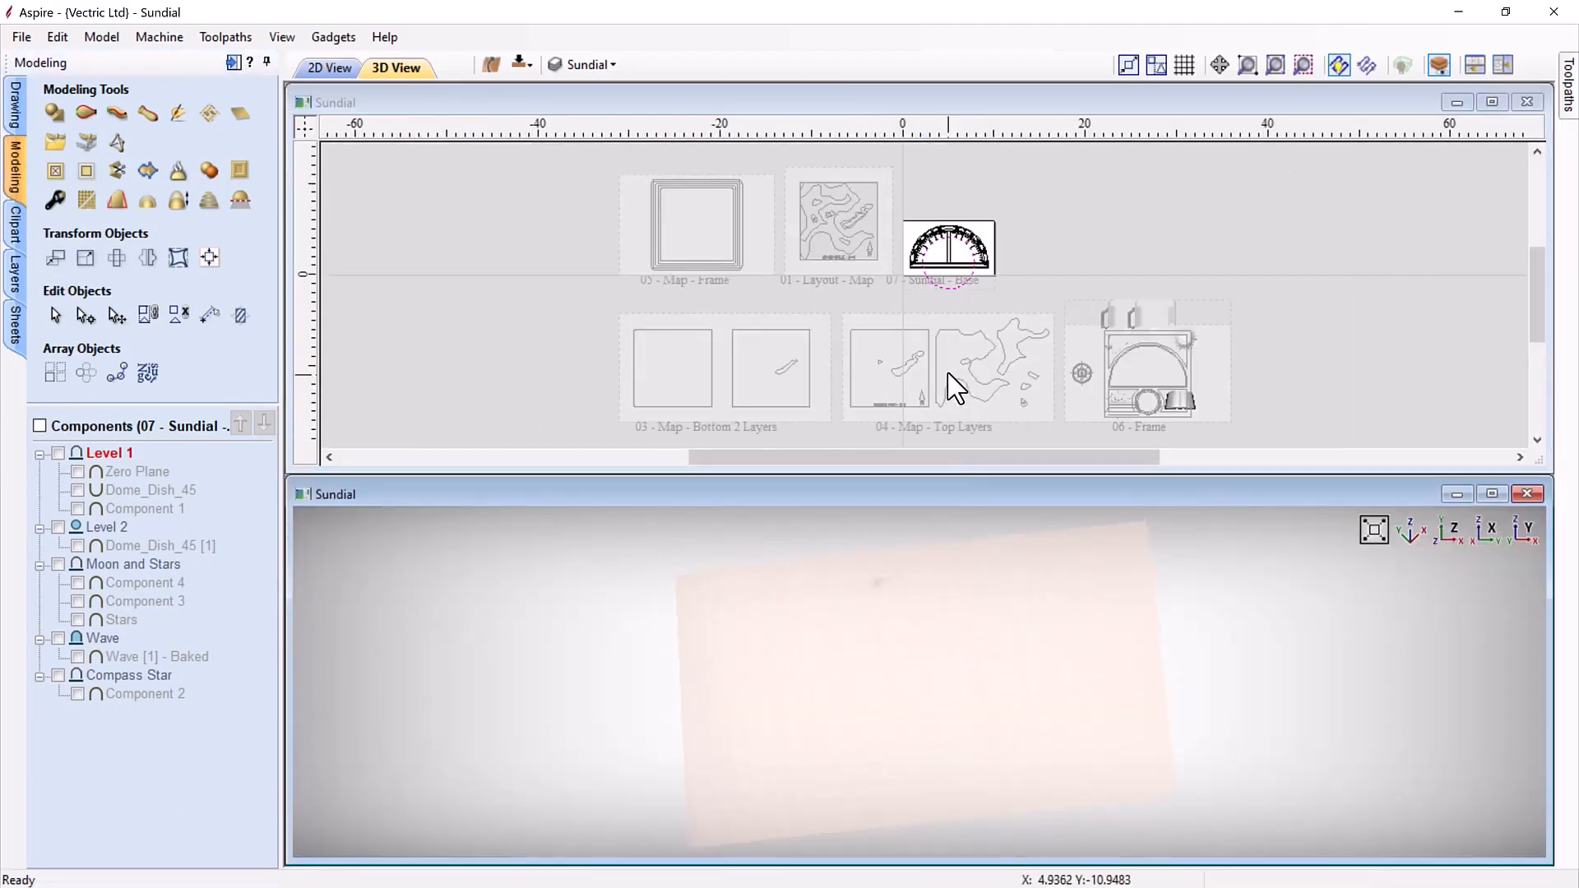
scroll(969, 313, up, 6)
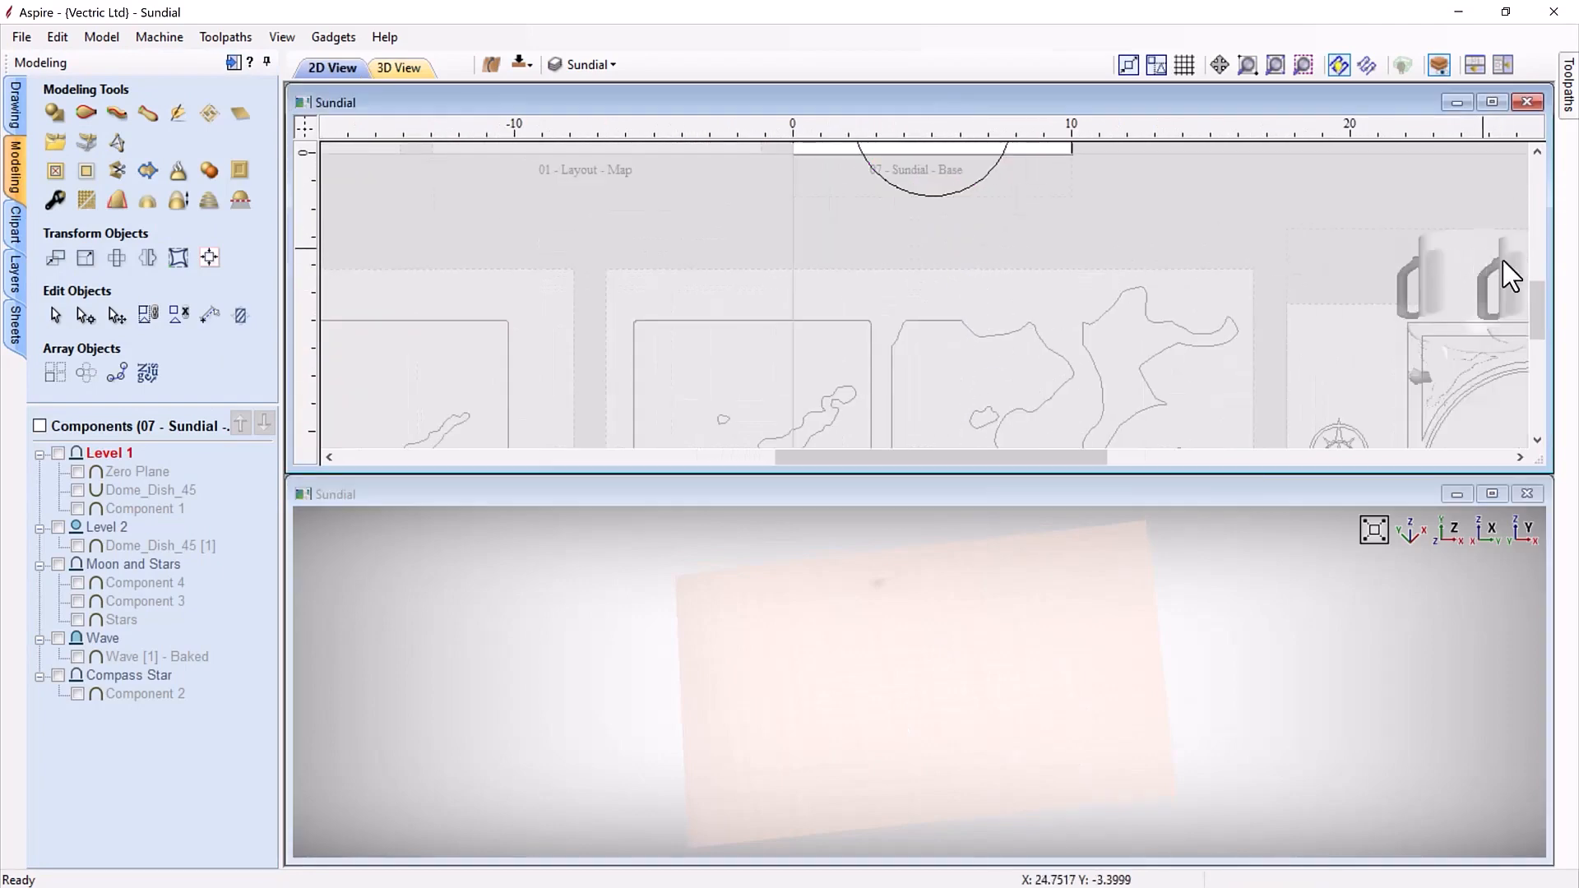
drag(1538, 311, 1537, 278)
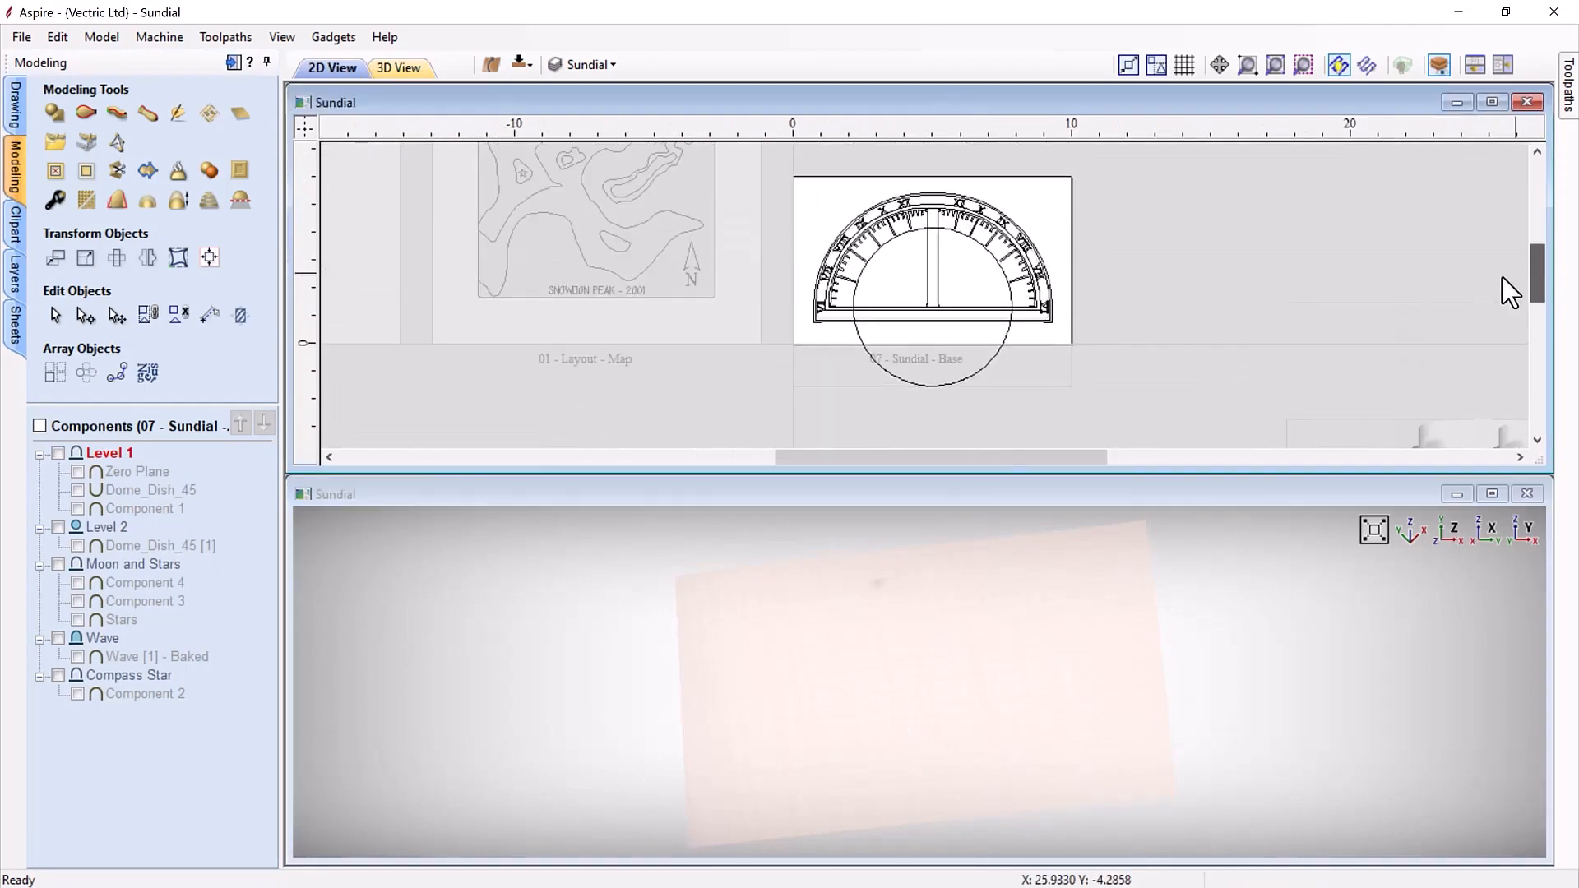
click(867, 733)
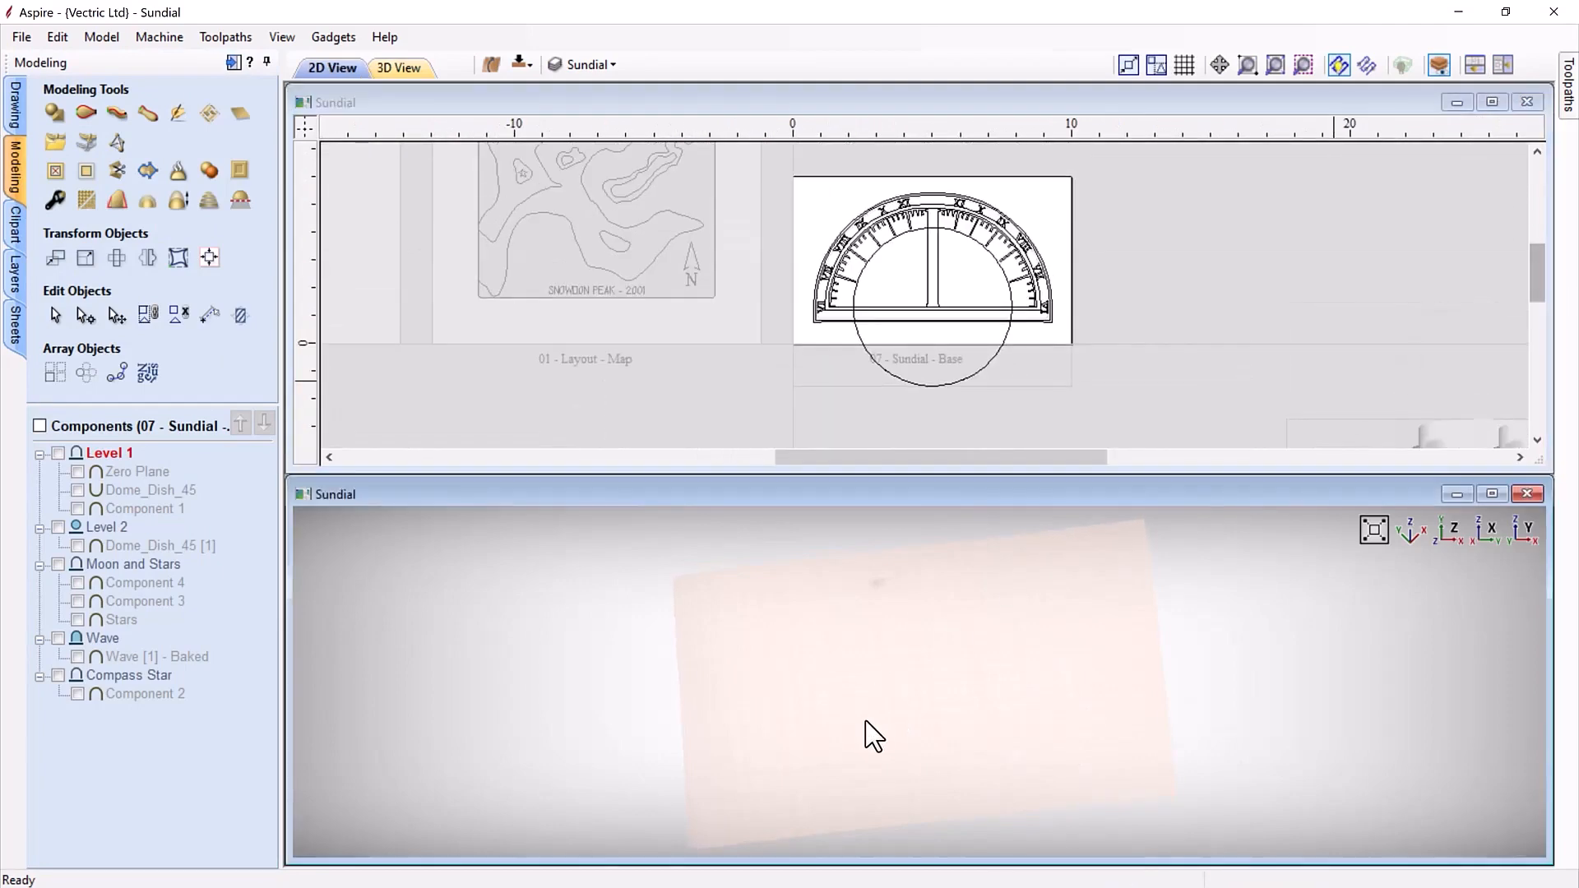
Step: Make the Level 1, Moon and Stars, and Compass Star component levels visible and inspect the combined sundial relief
click(59, 454)
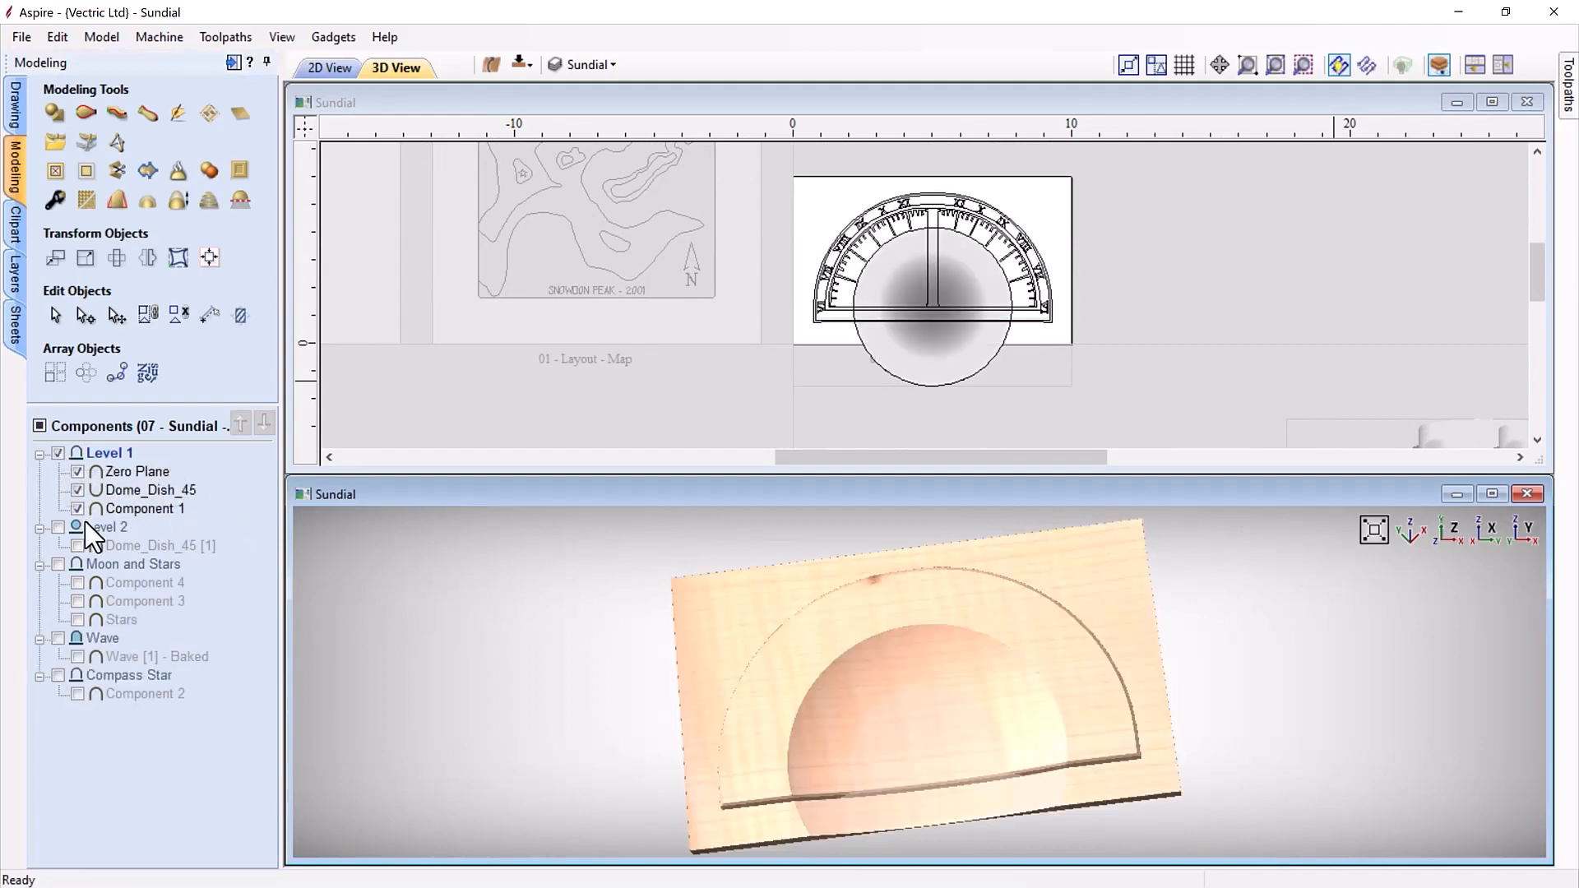
drag(500, 663, 916, 723)
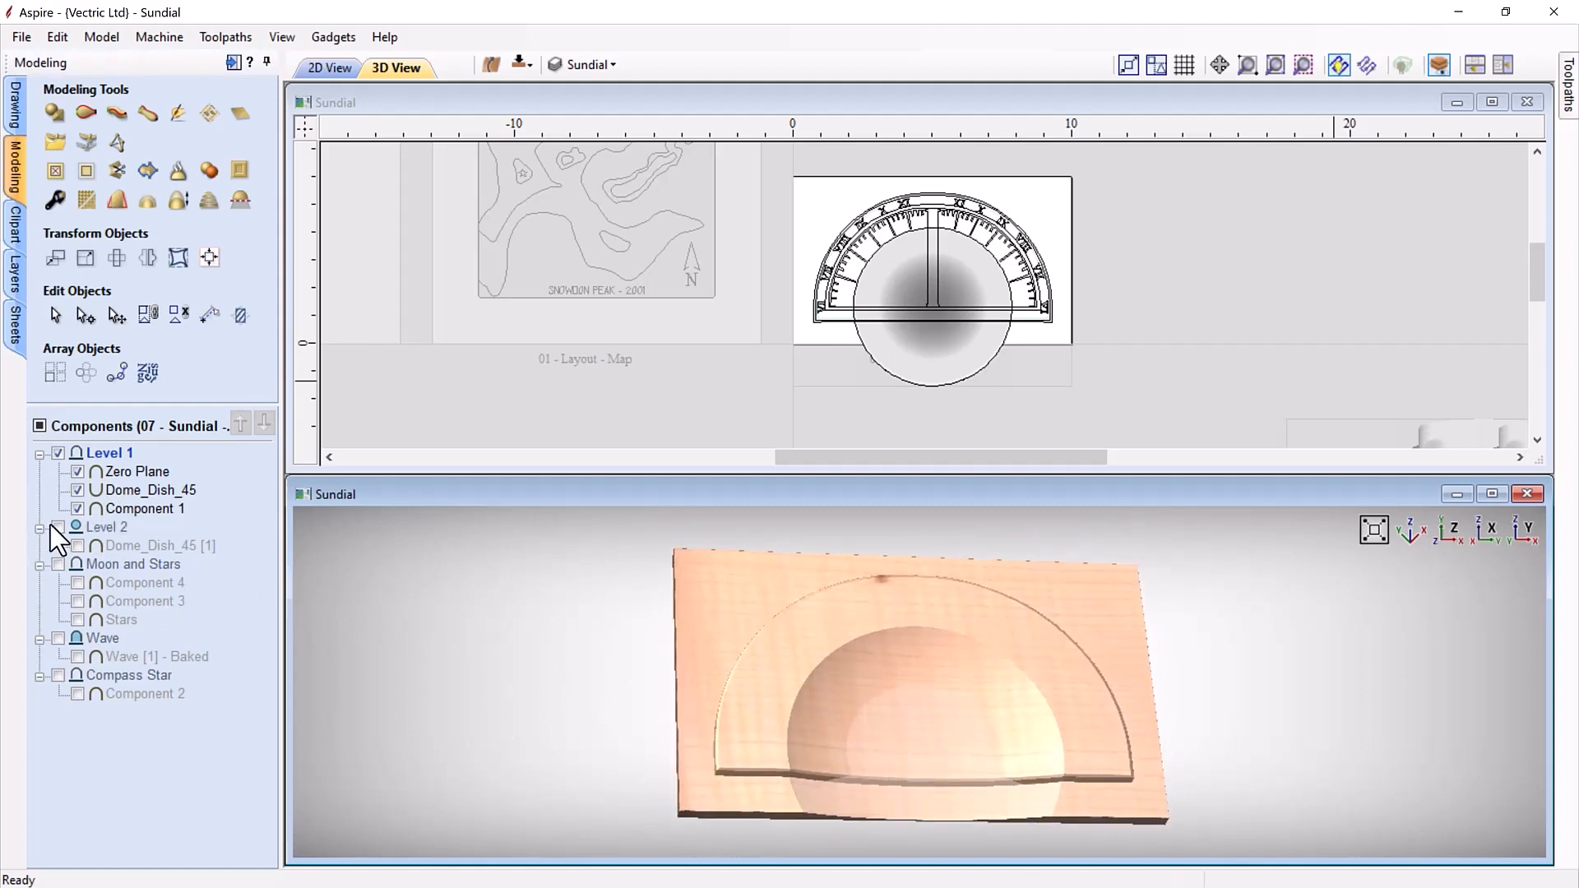
click(59, 565)
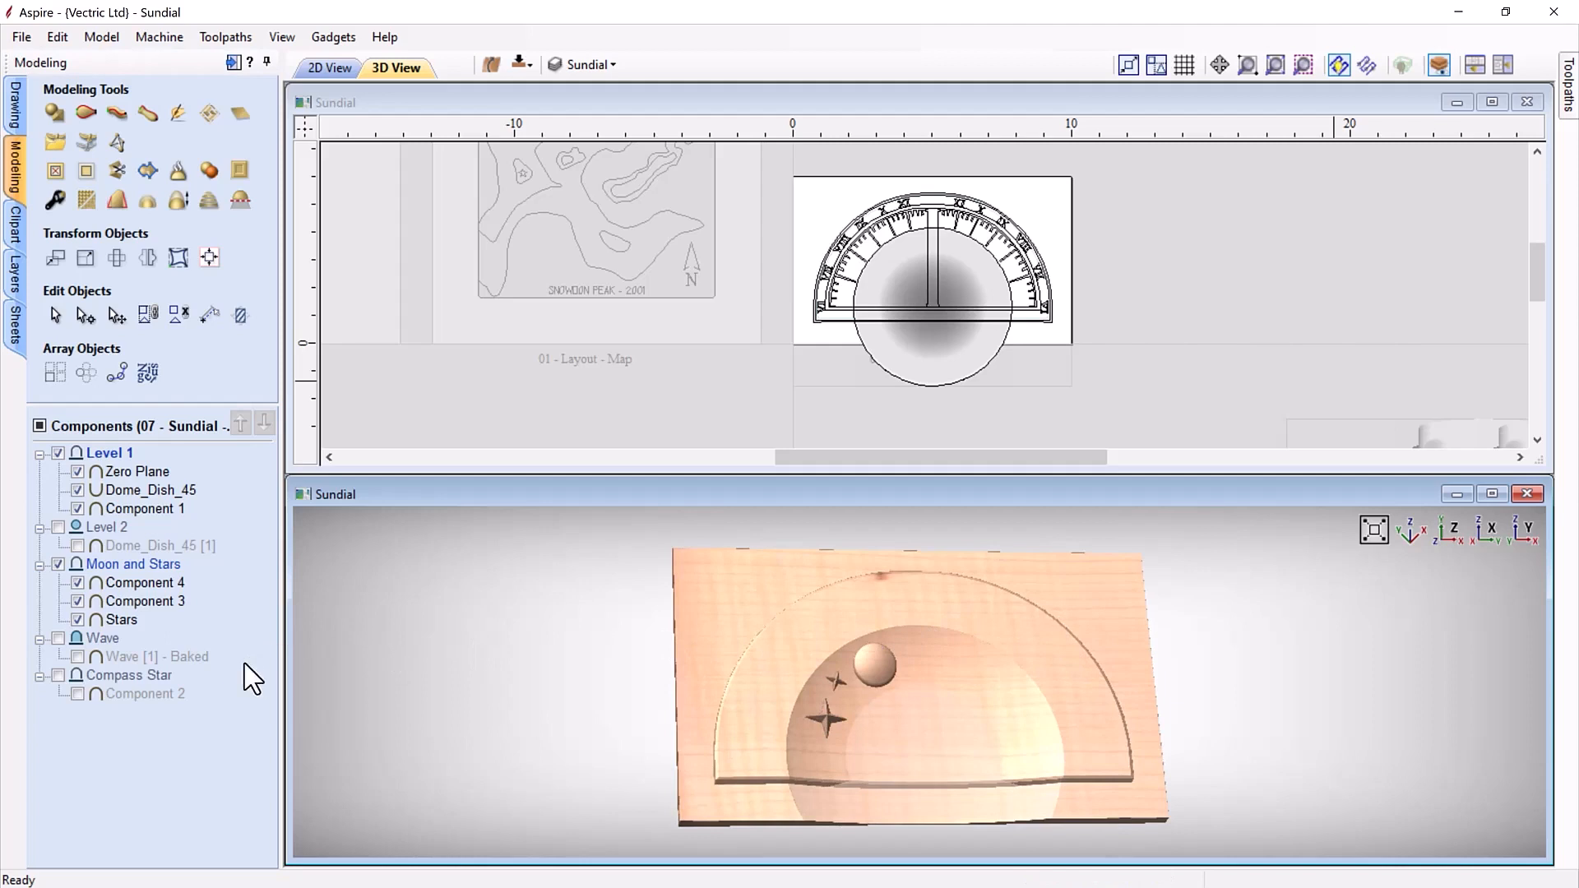
click(60, 676)
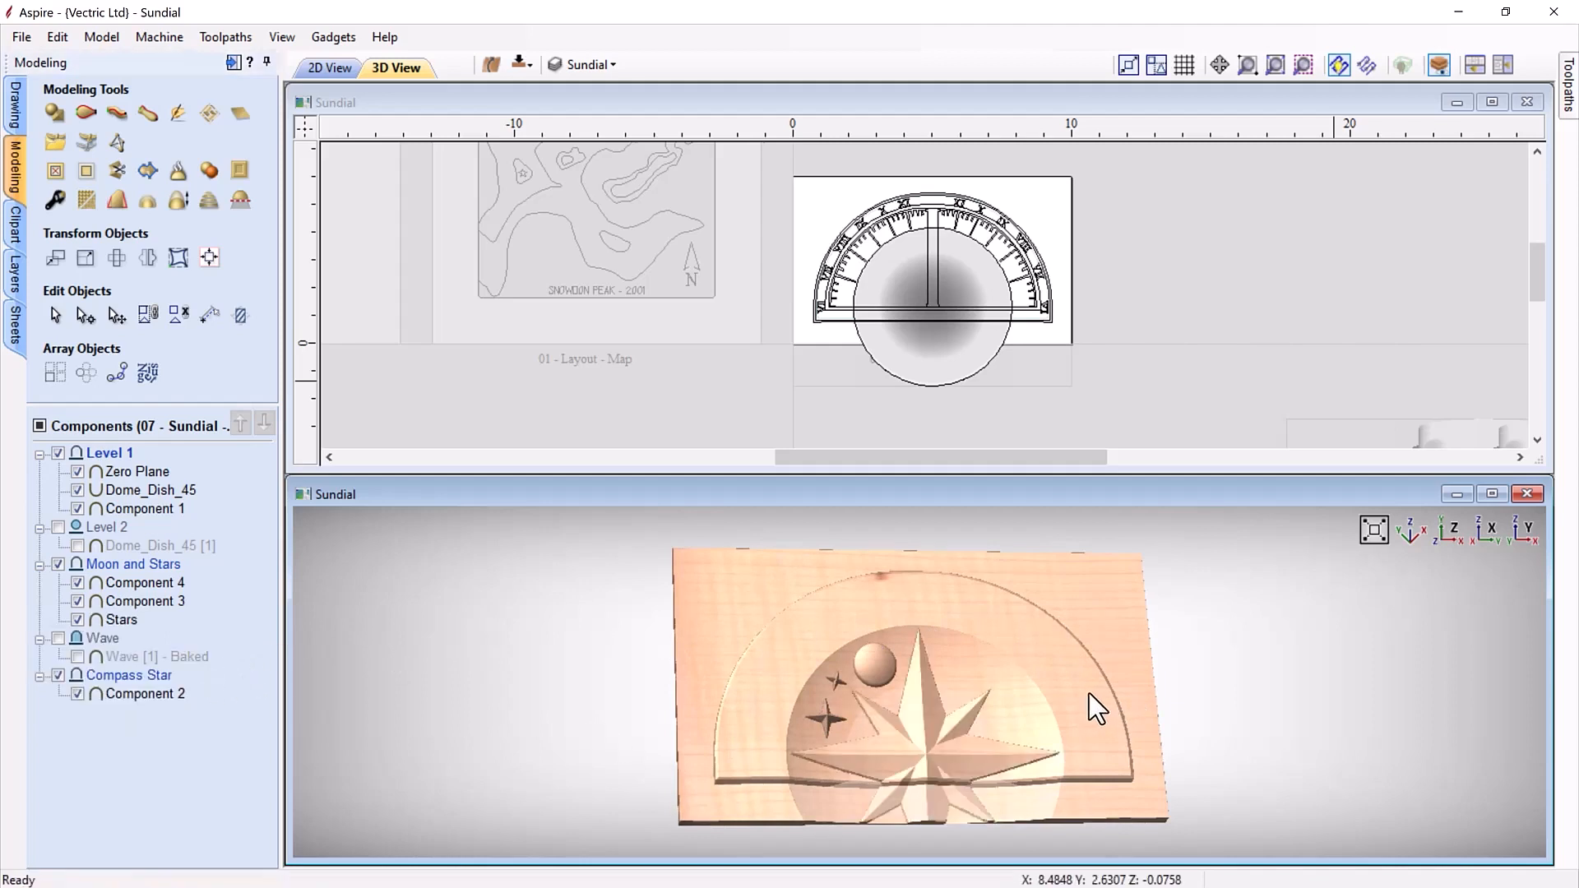
drag(804, 719, 765, 738)
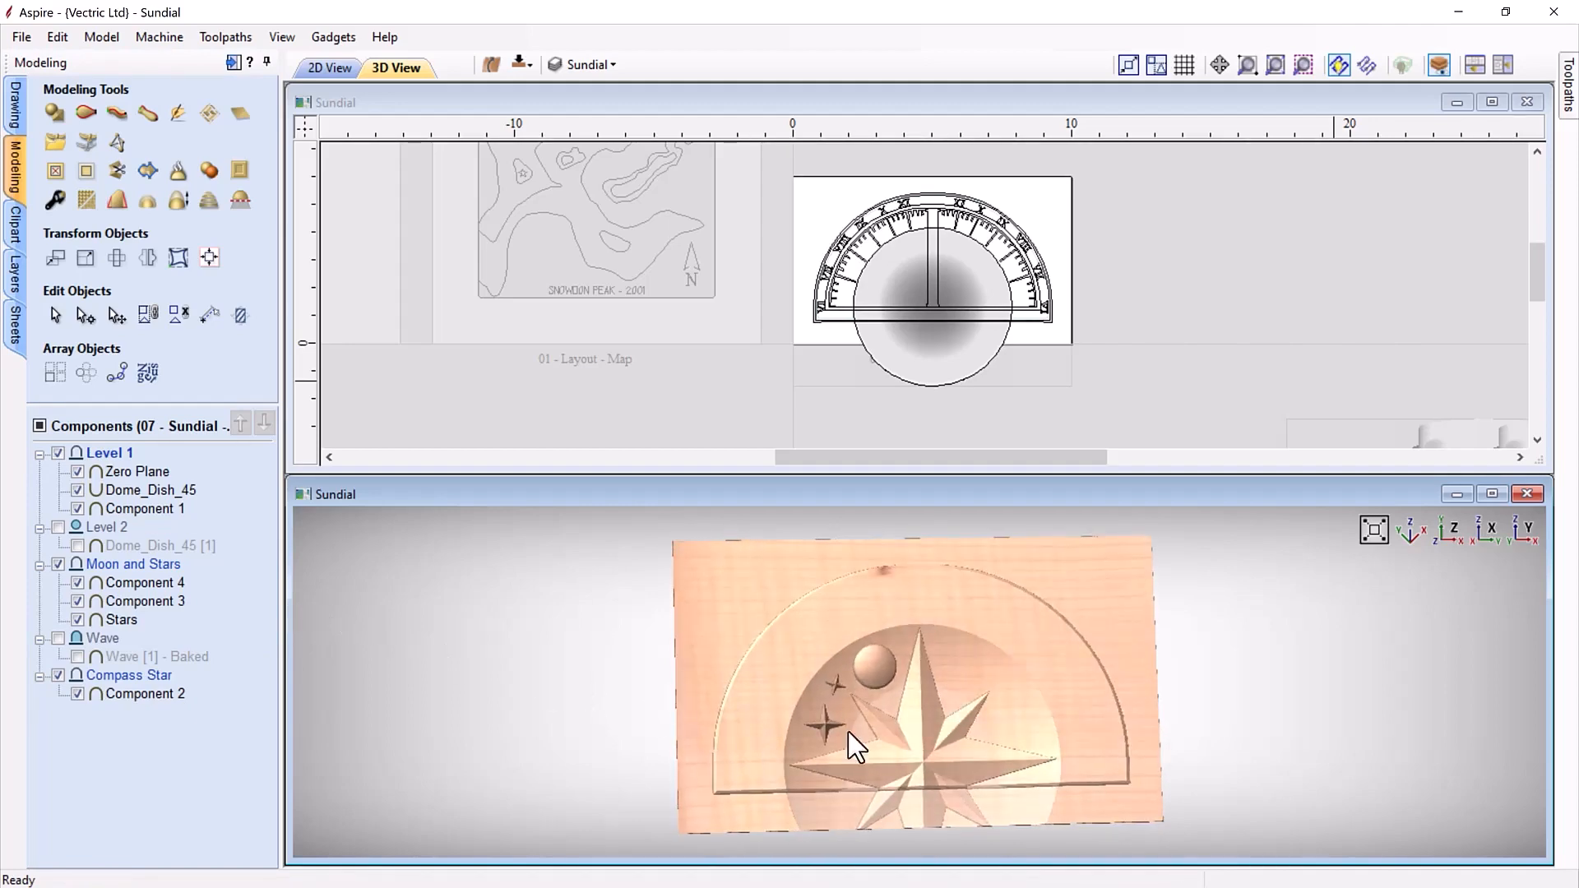
drag(964, 732, 951, 696)
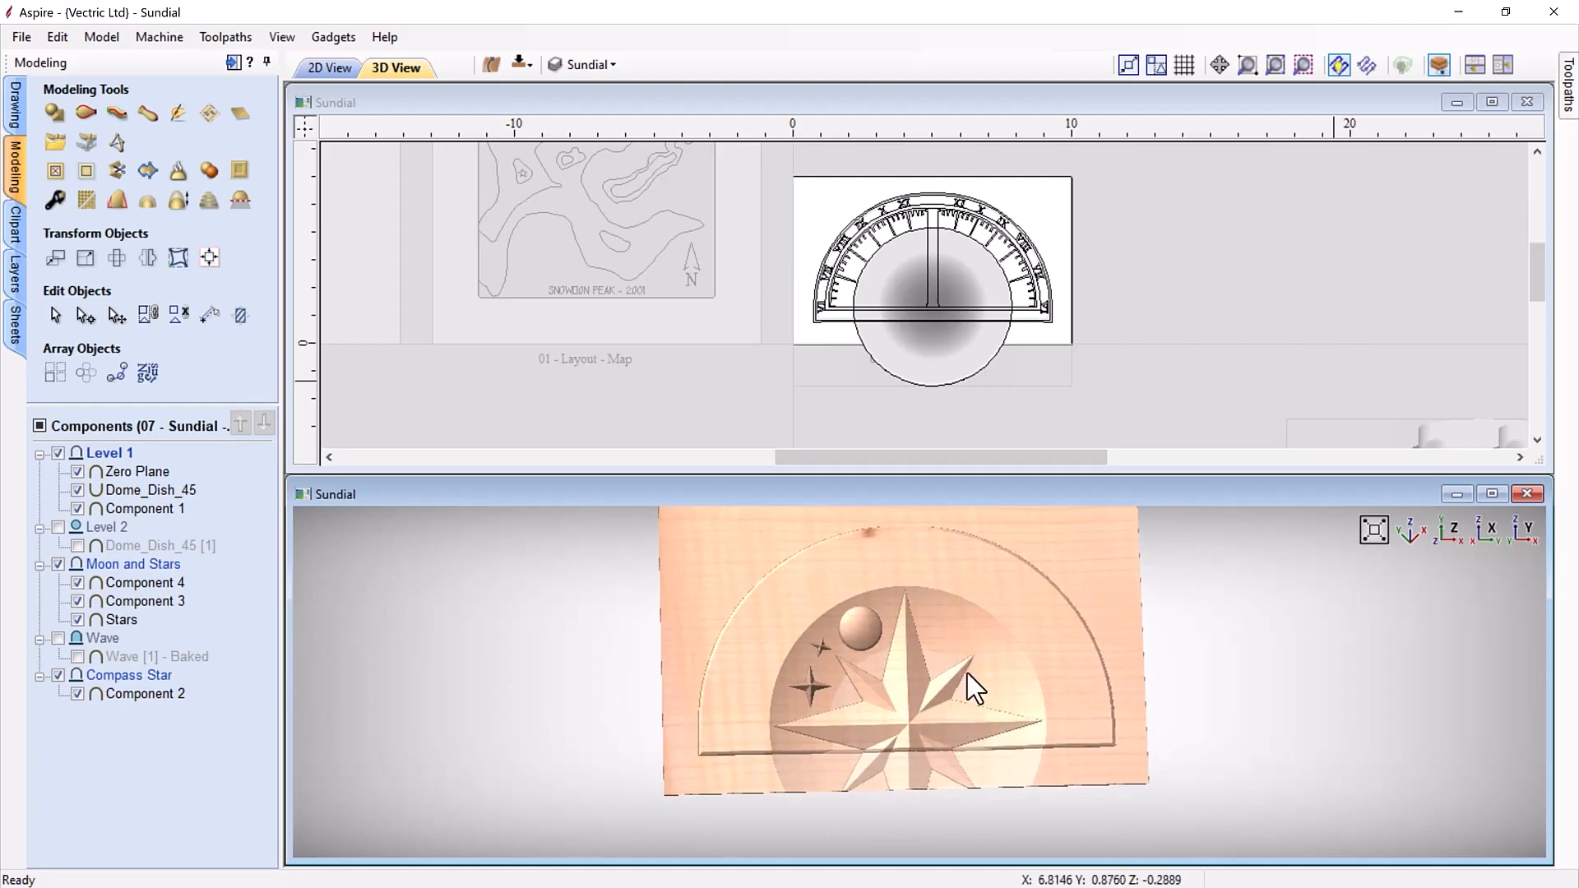
drag(1198, 647, 1197, 658)
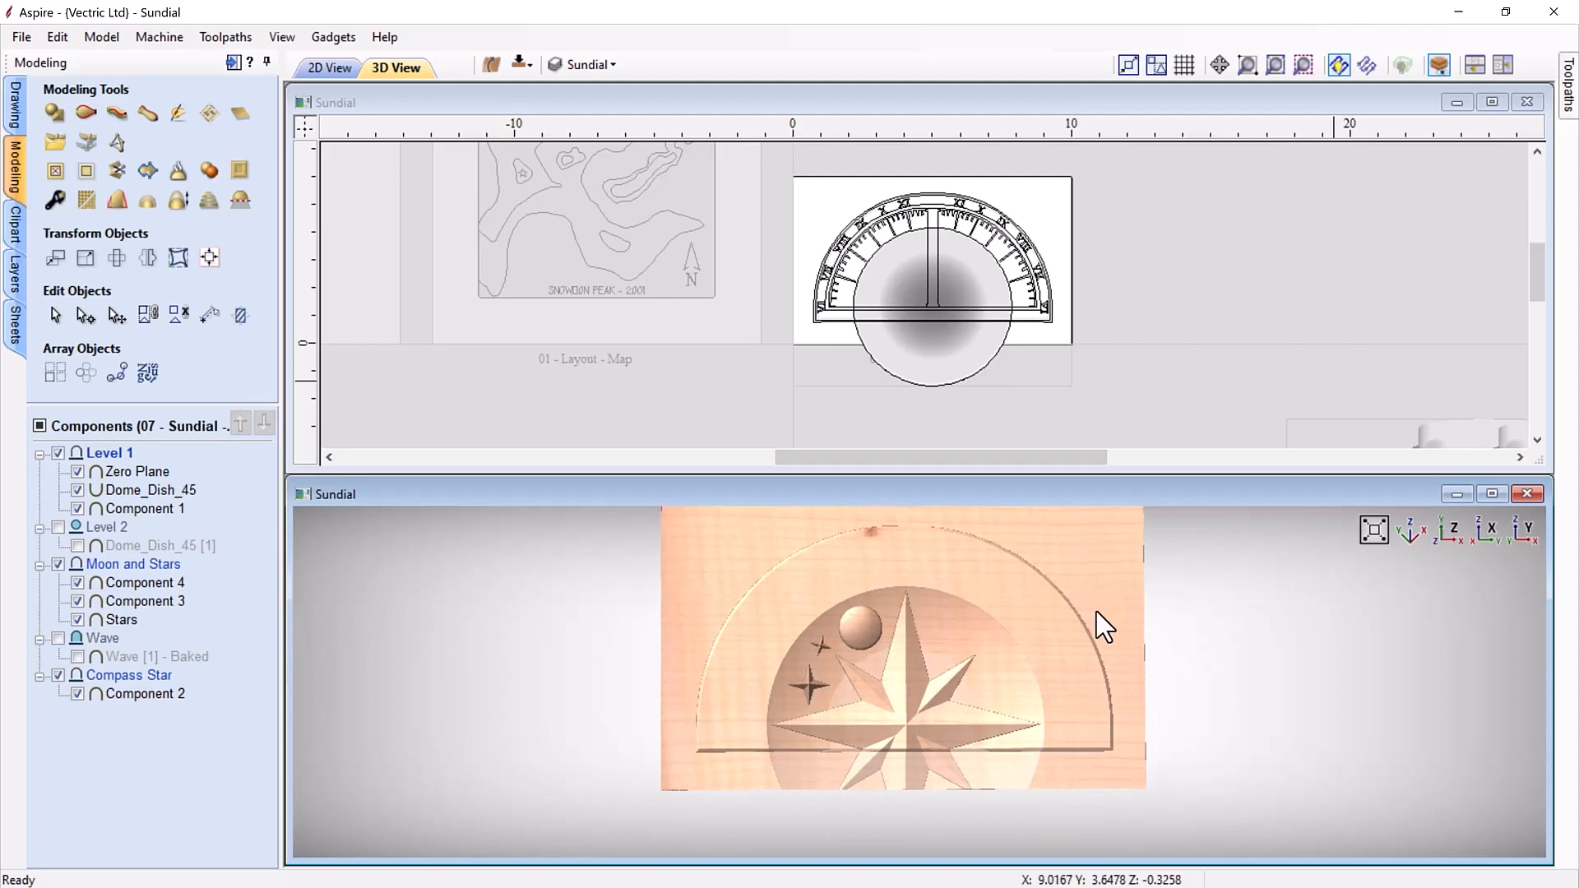
drag(921, 662, 936, 709)
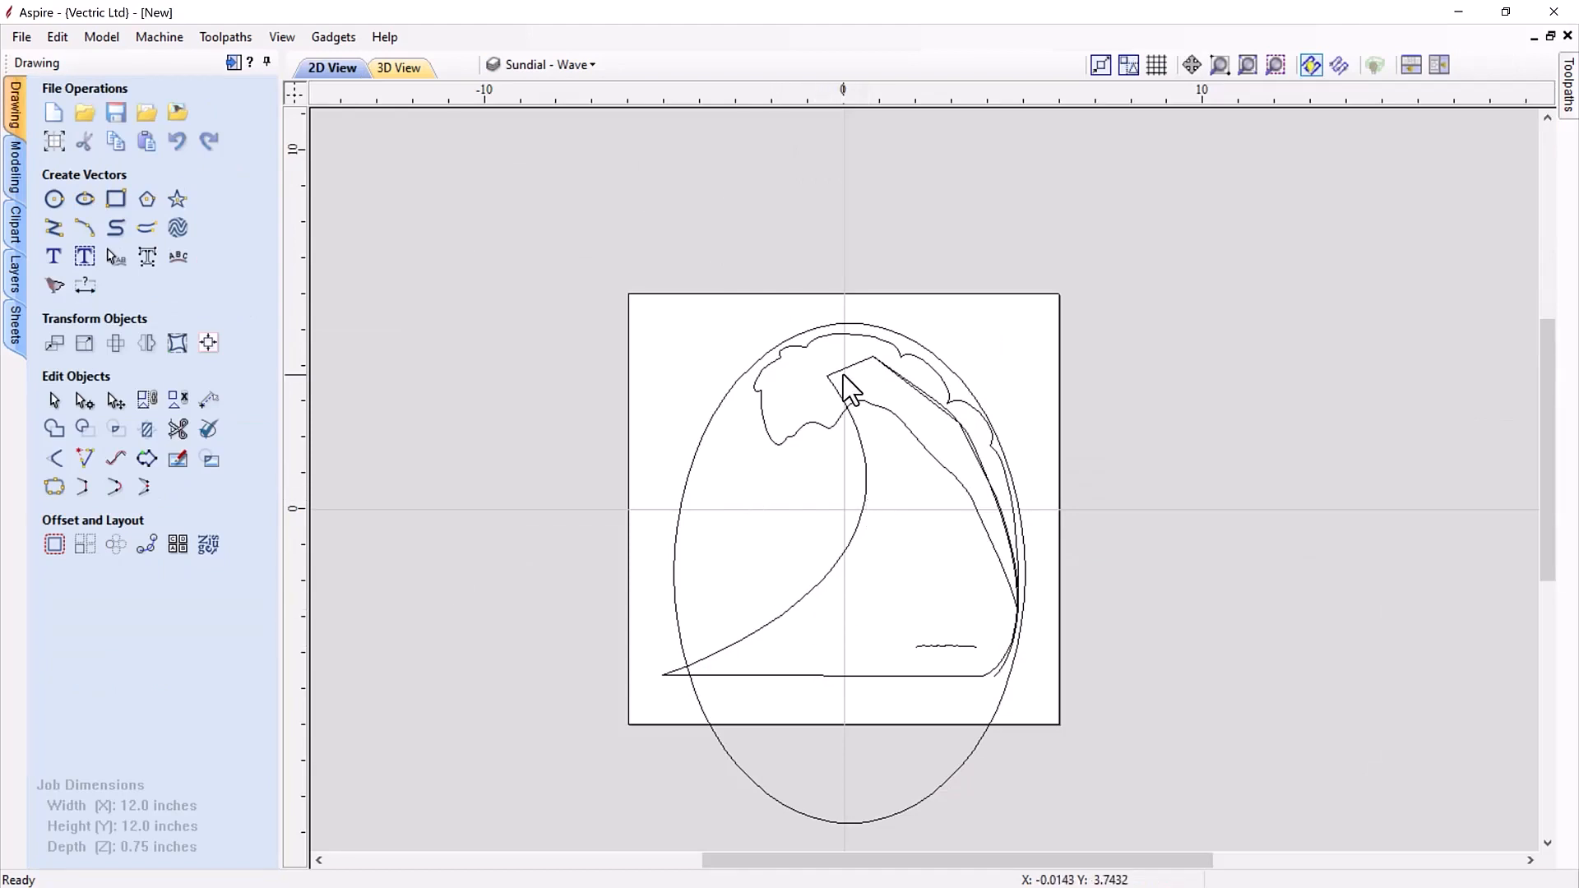
Step: Arrange the wave design's 2D and 3D views side by side and check the modeling resolution in the job setup
click(1441, 65)
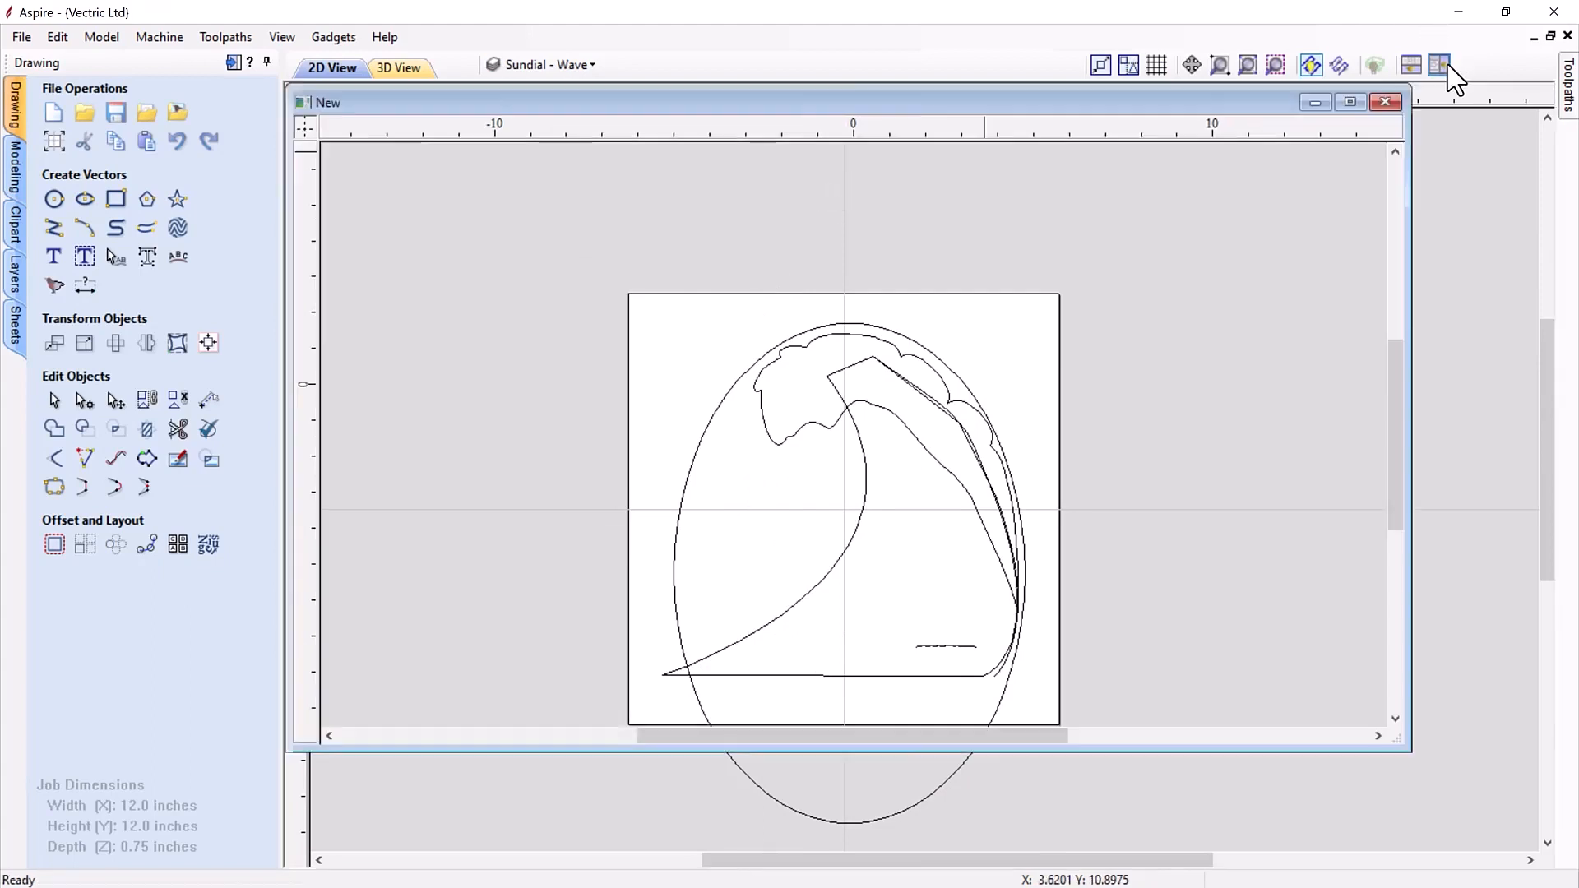
click(1252, 719)
drag(1271, 668, 1257, 629)
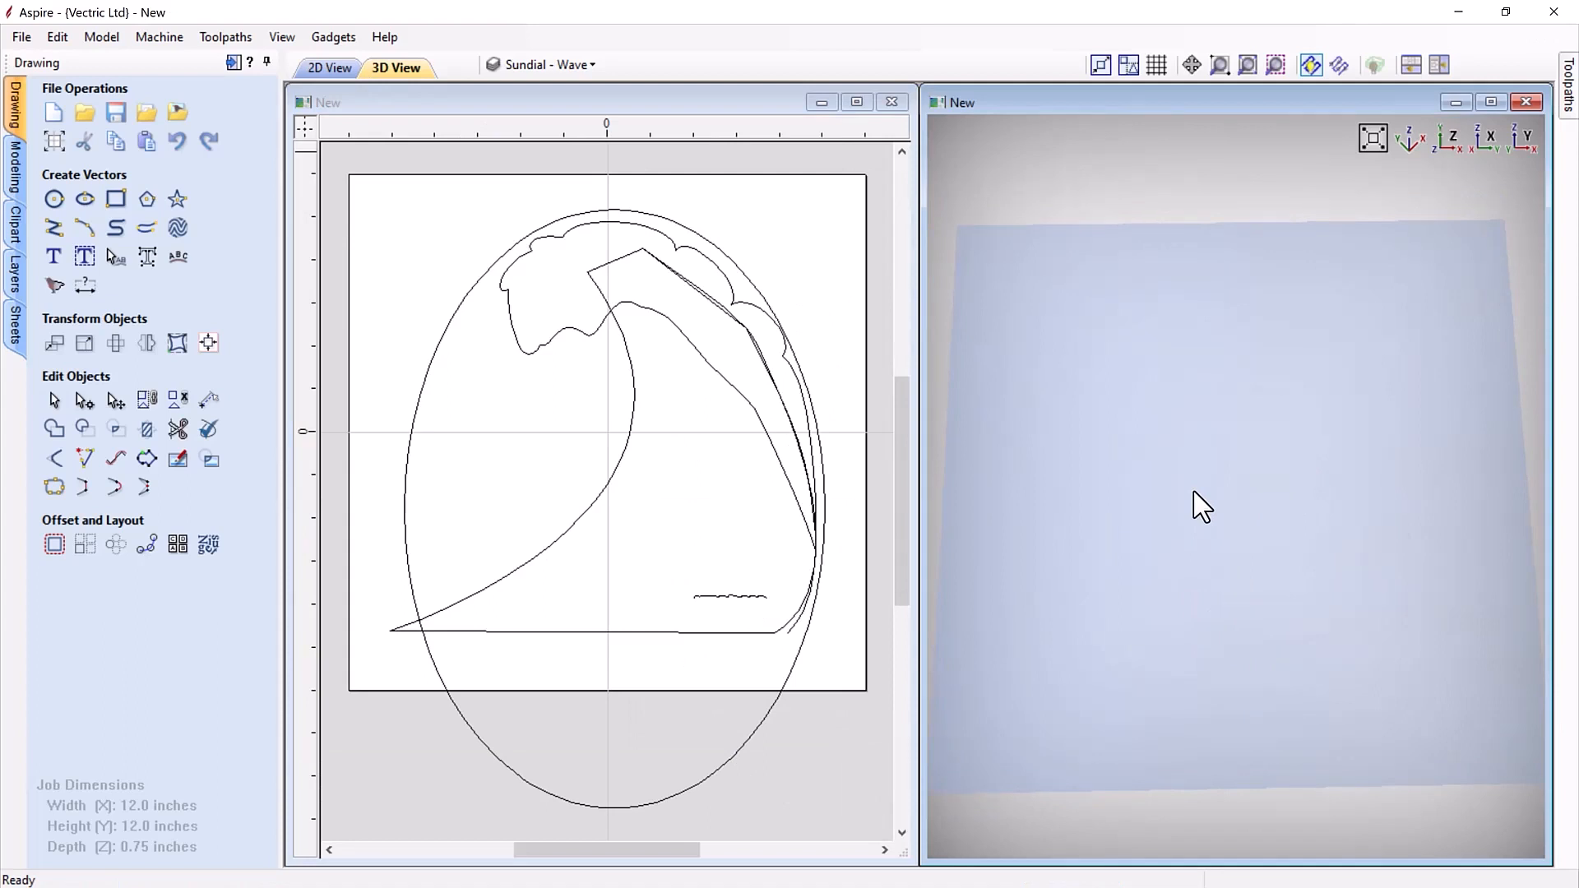
click(56, 143)
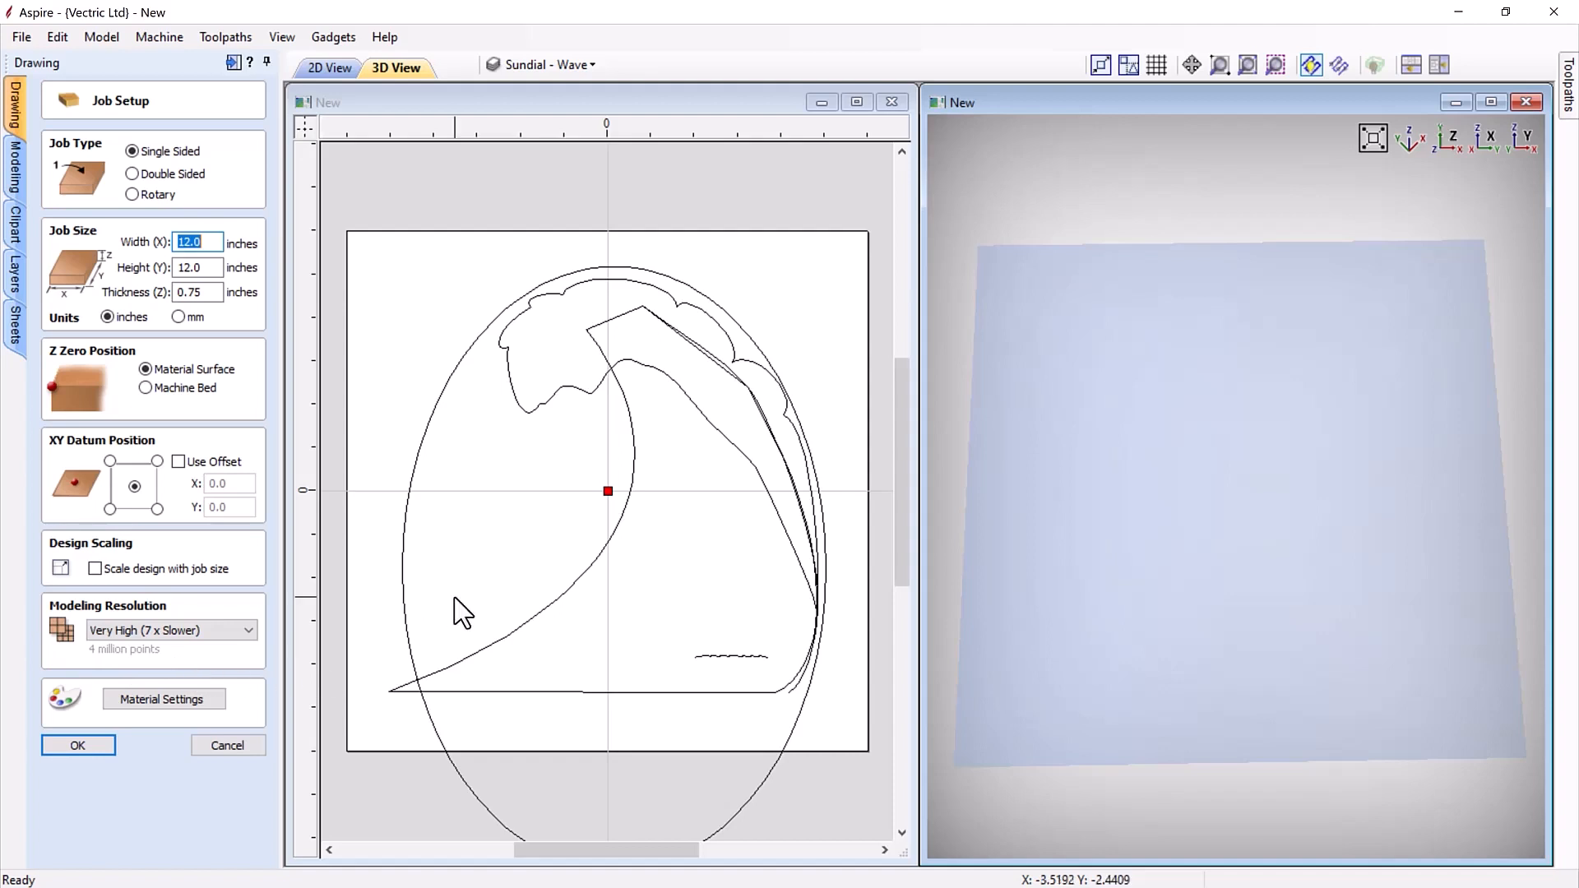
click(225, 749)
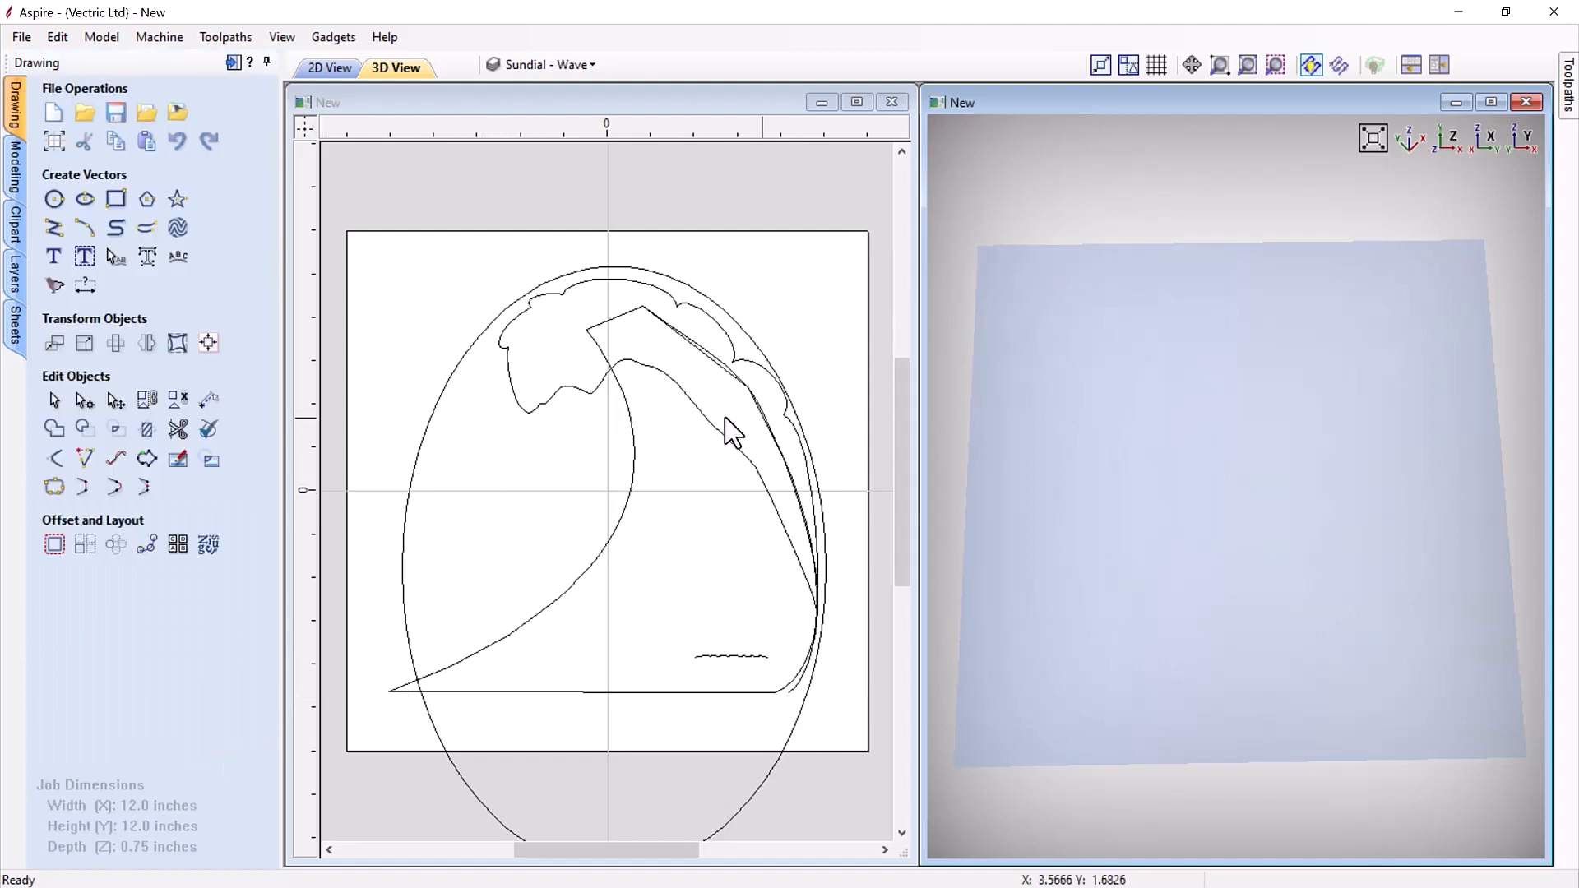
Step: Set the wave's inner curved edge and outer back edge as the drive rails of a Two Rail Sweep
click(618, 531)
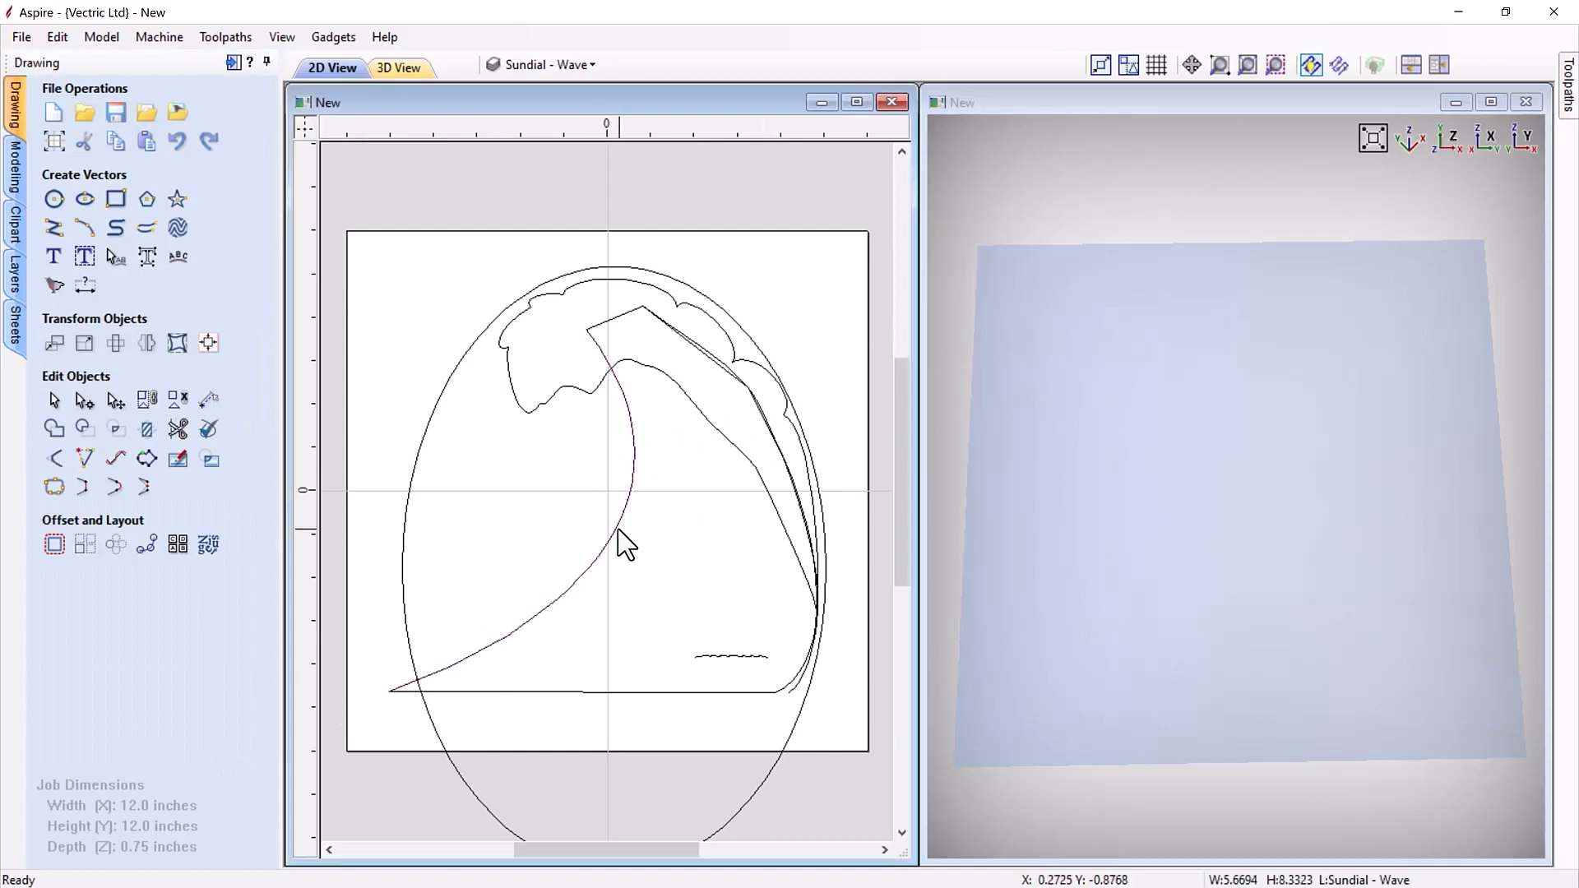
shift+click(799, 684)
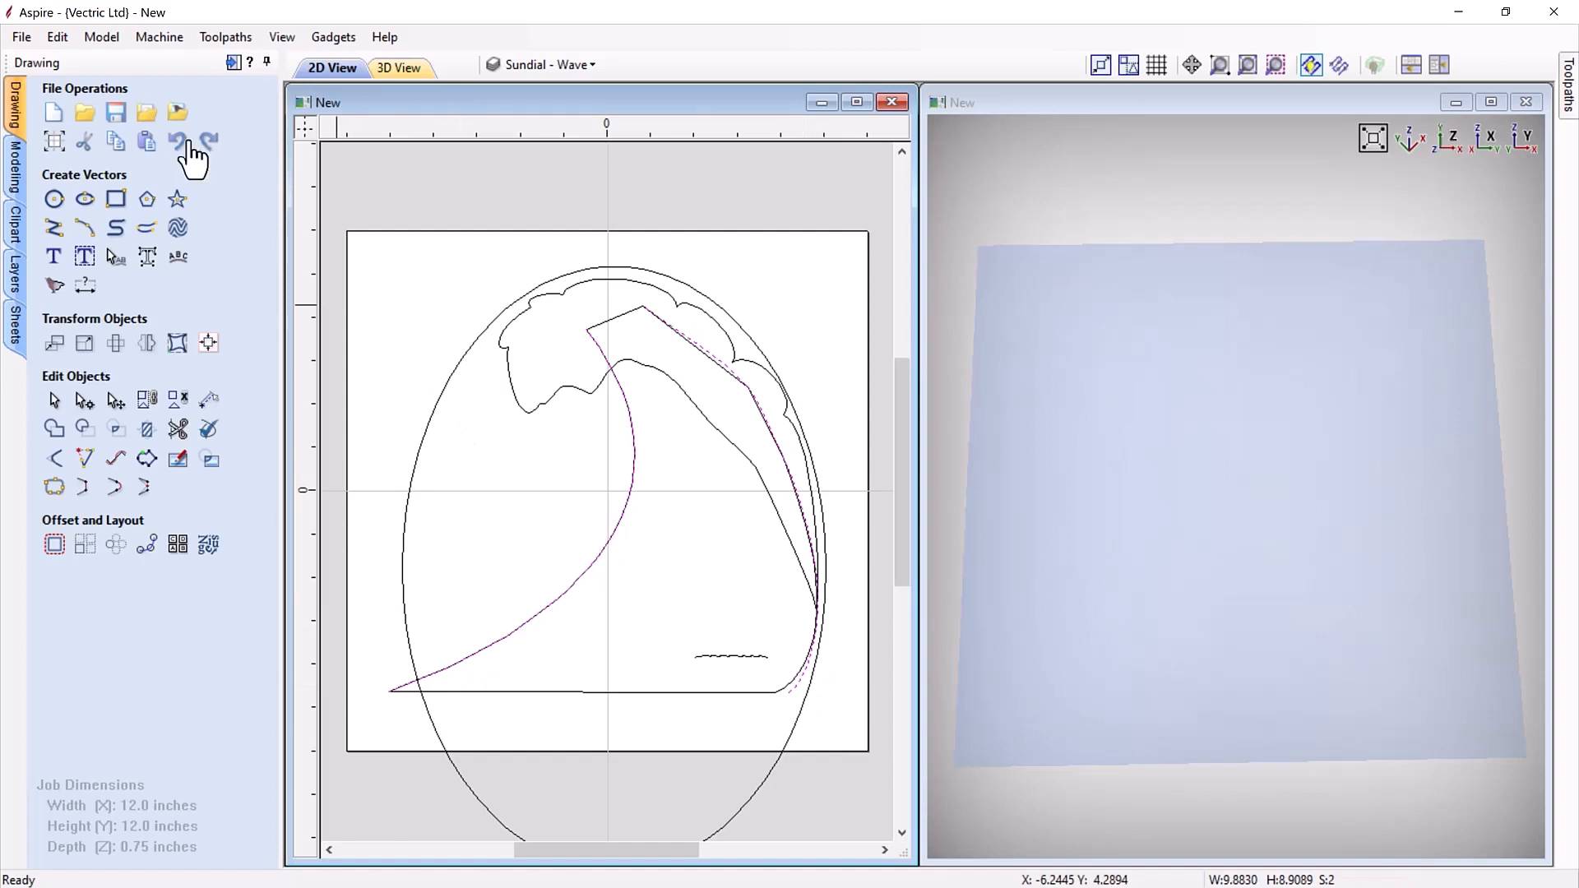
click(15, 169)
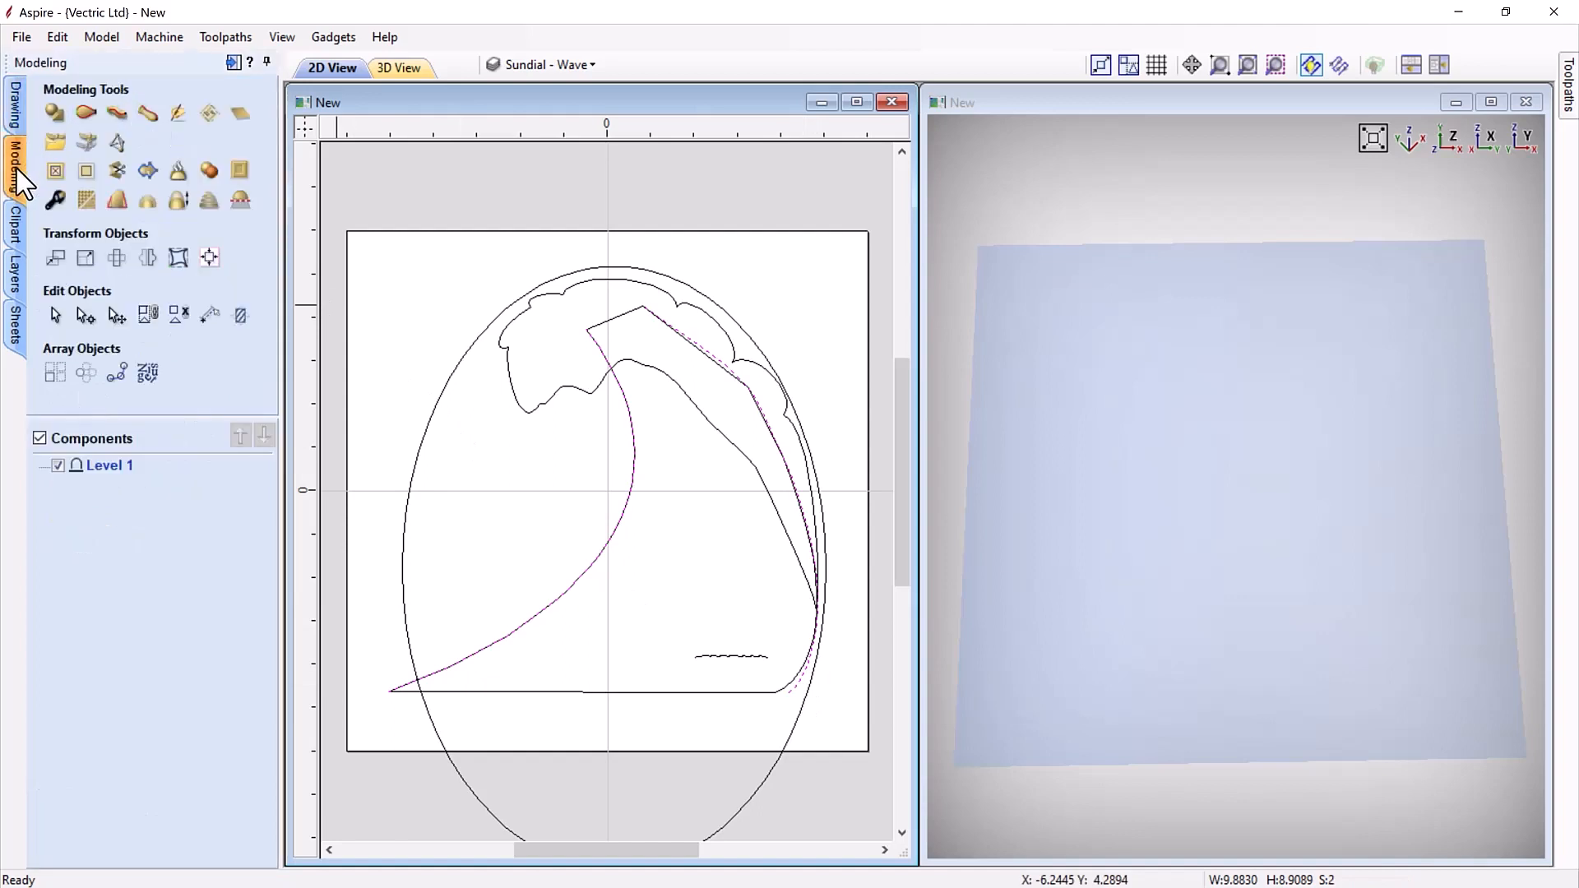
click(90, 117)
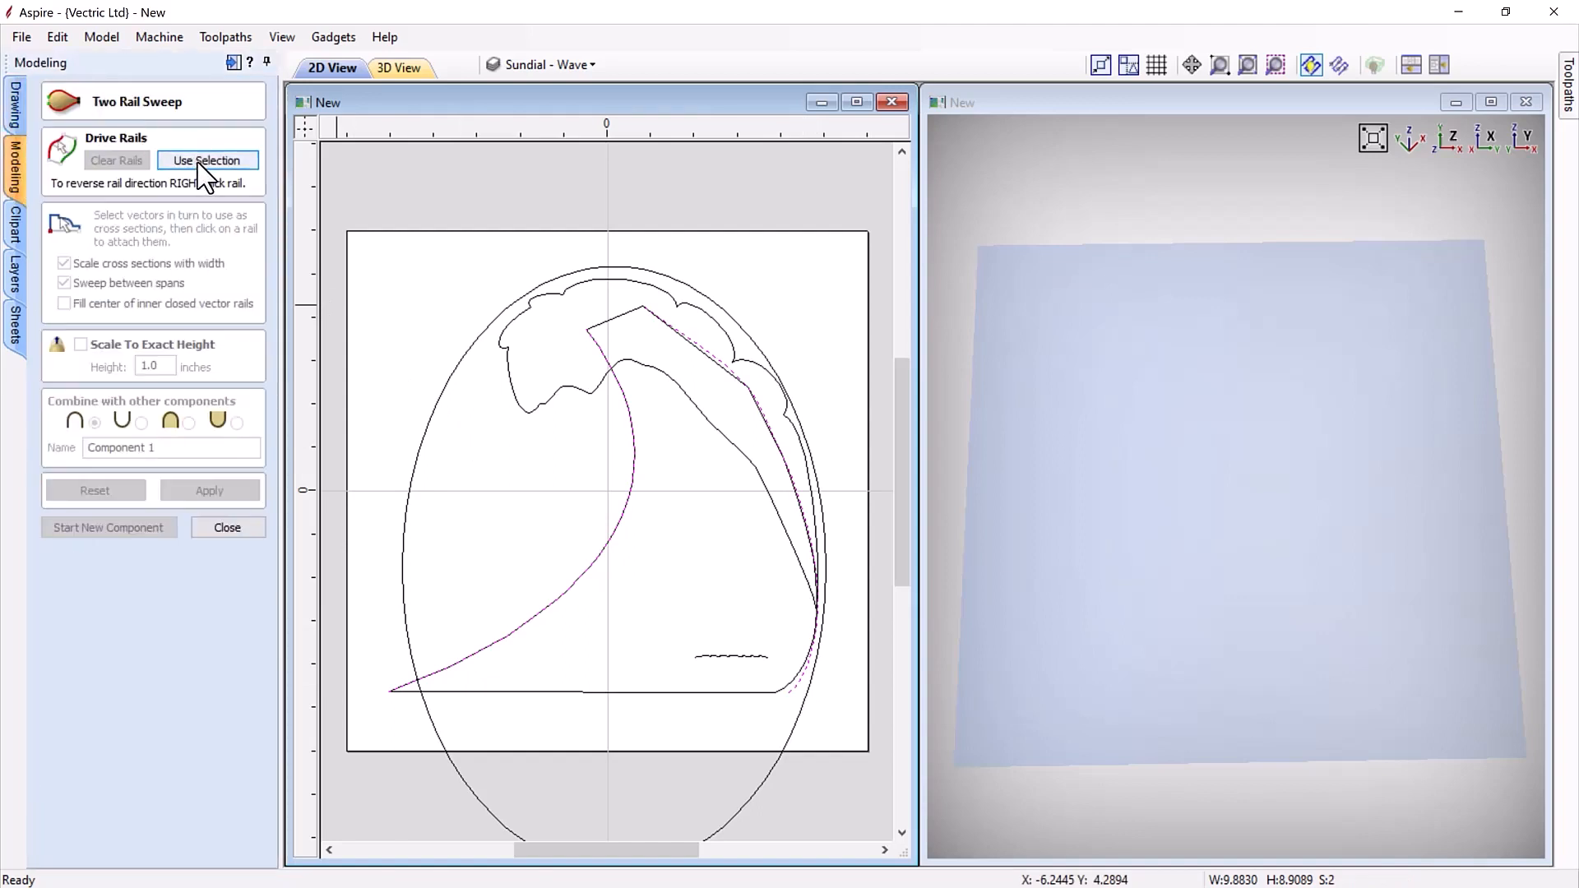
click(206, 161)
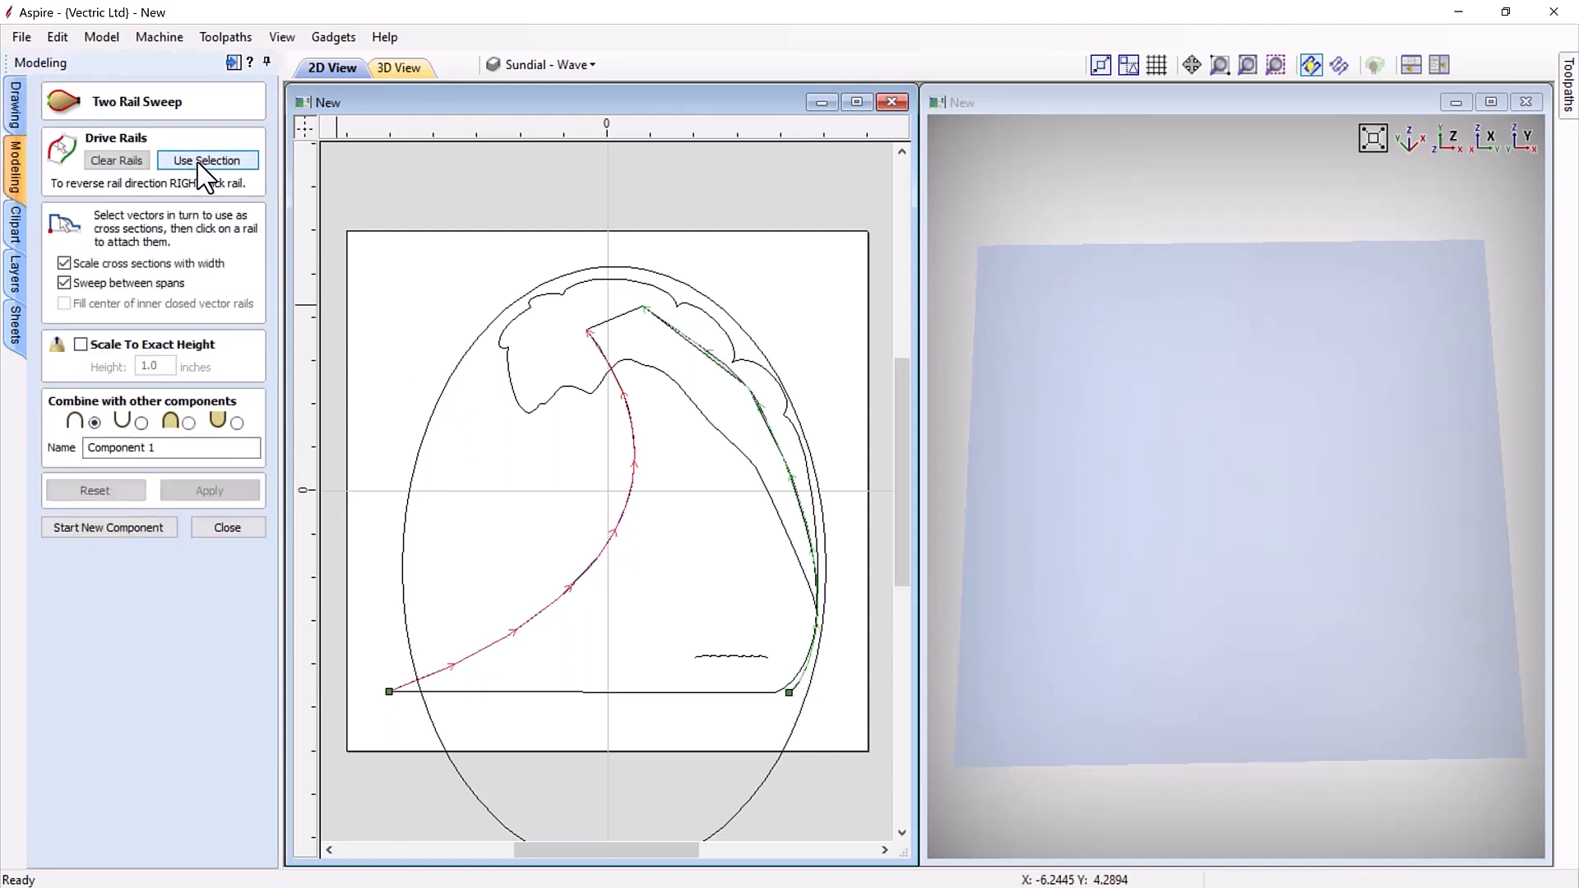
Step: Sweep the small rippled cross-section along both rails in merge mode, inspect the wave body, and close the sweep
click(757, 658)
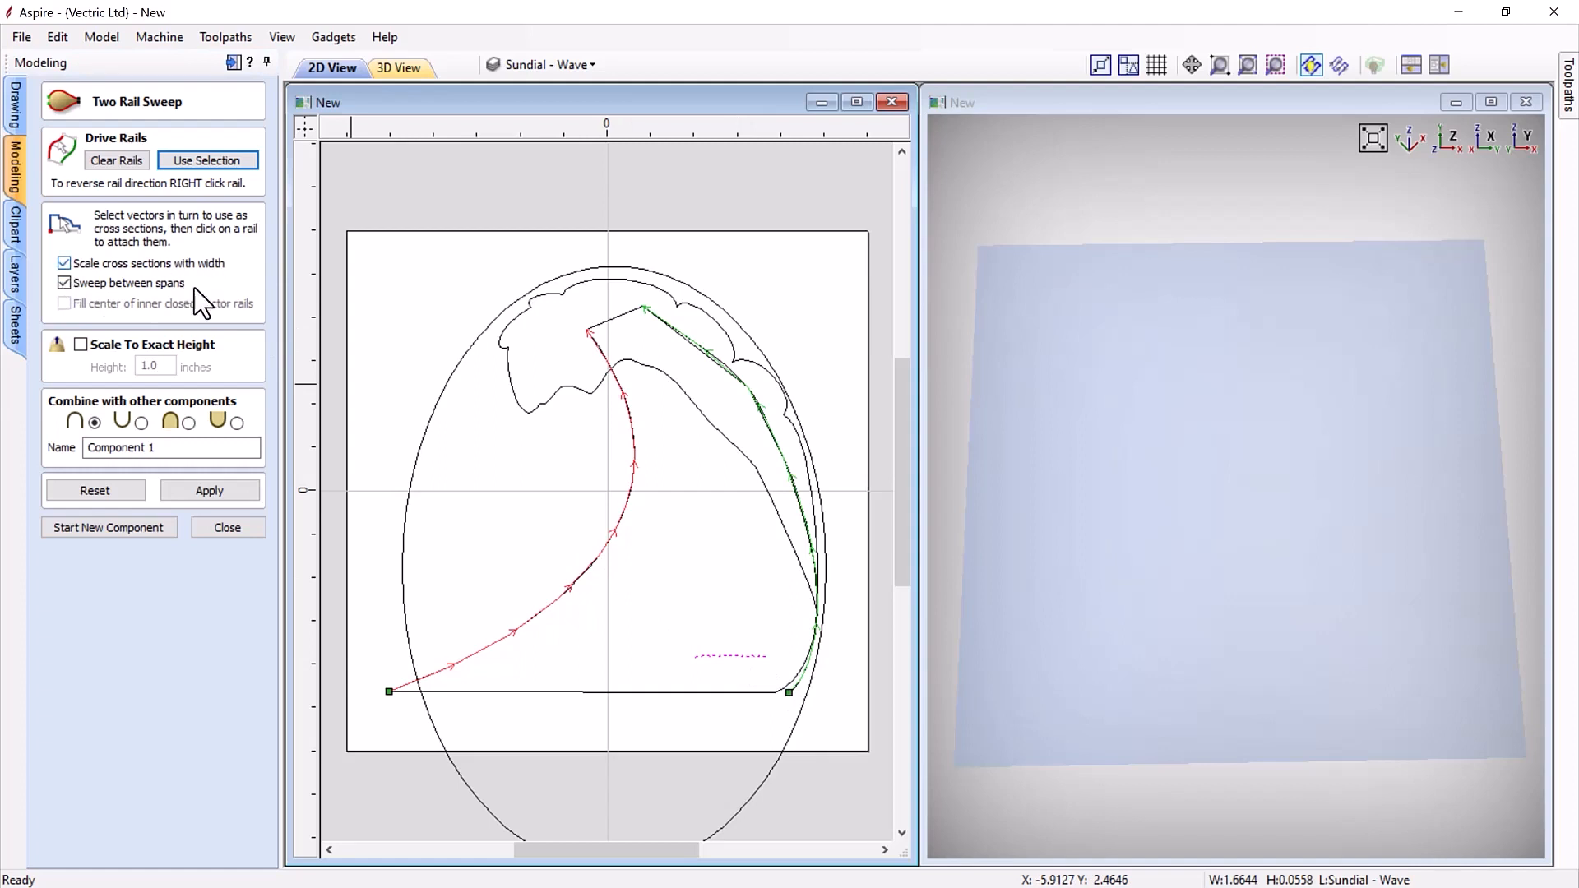
click(189, 423)
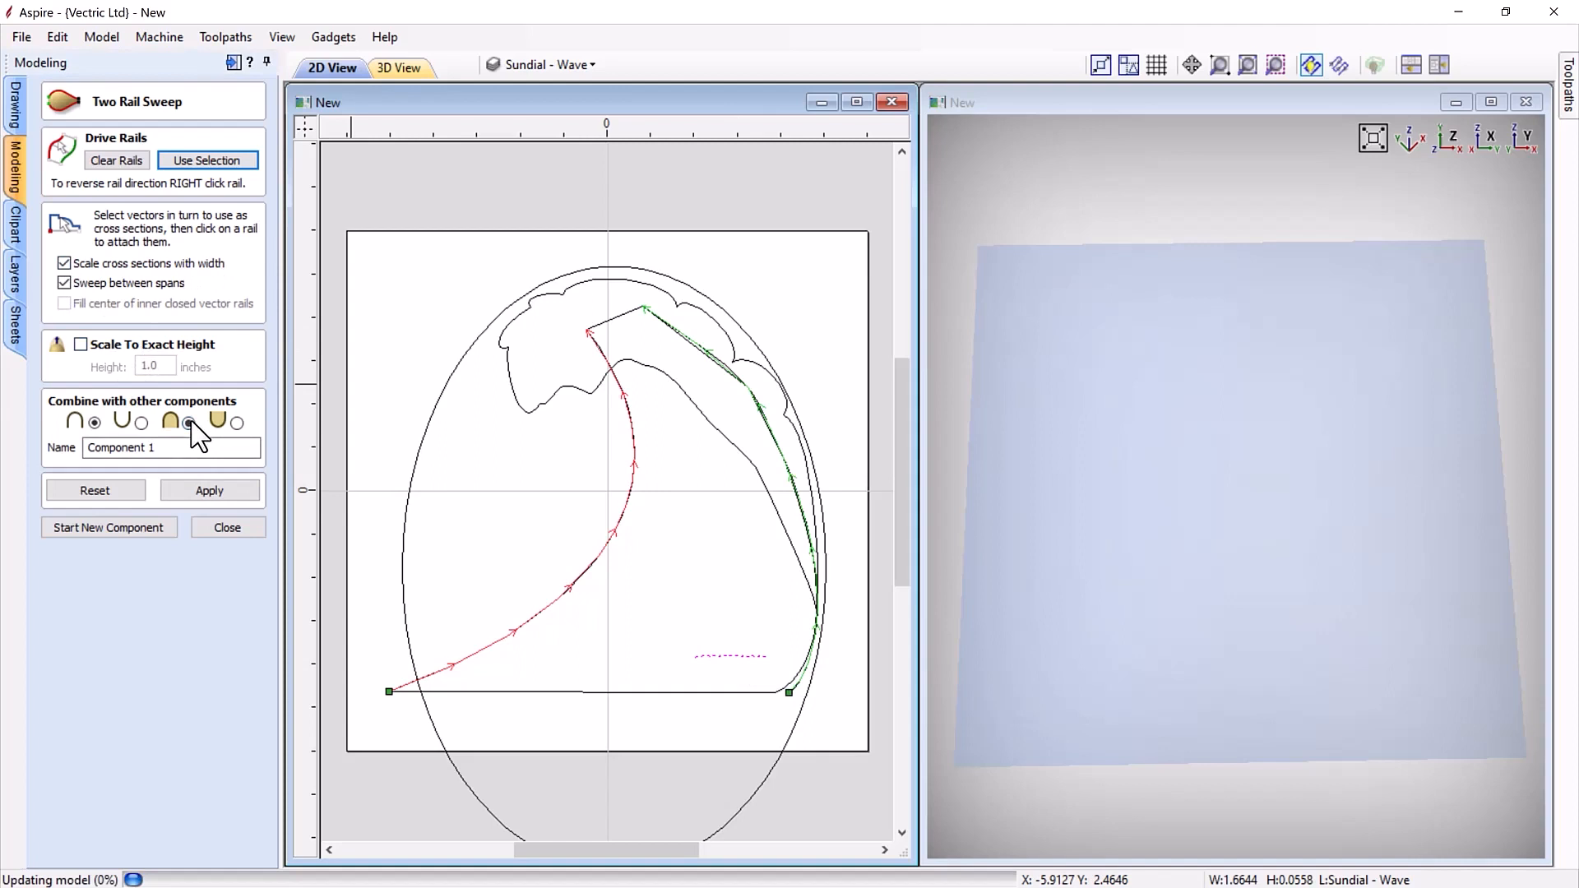
click(200, 492)
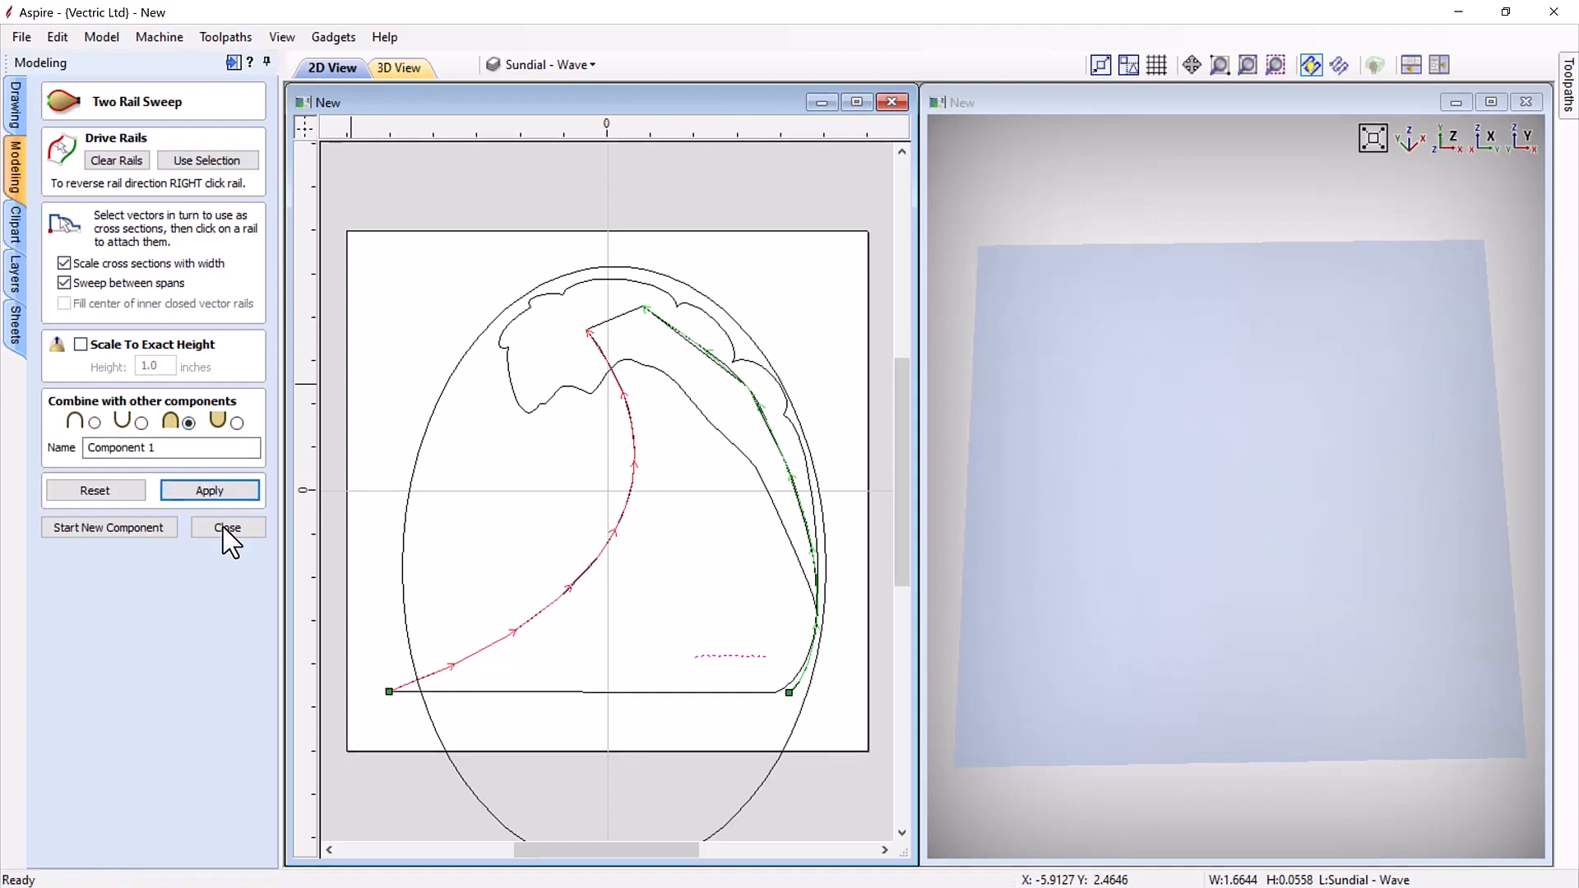
drag(1147, 567, 1058, 611)
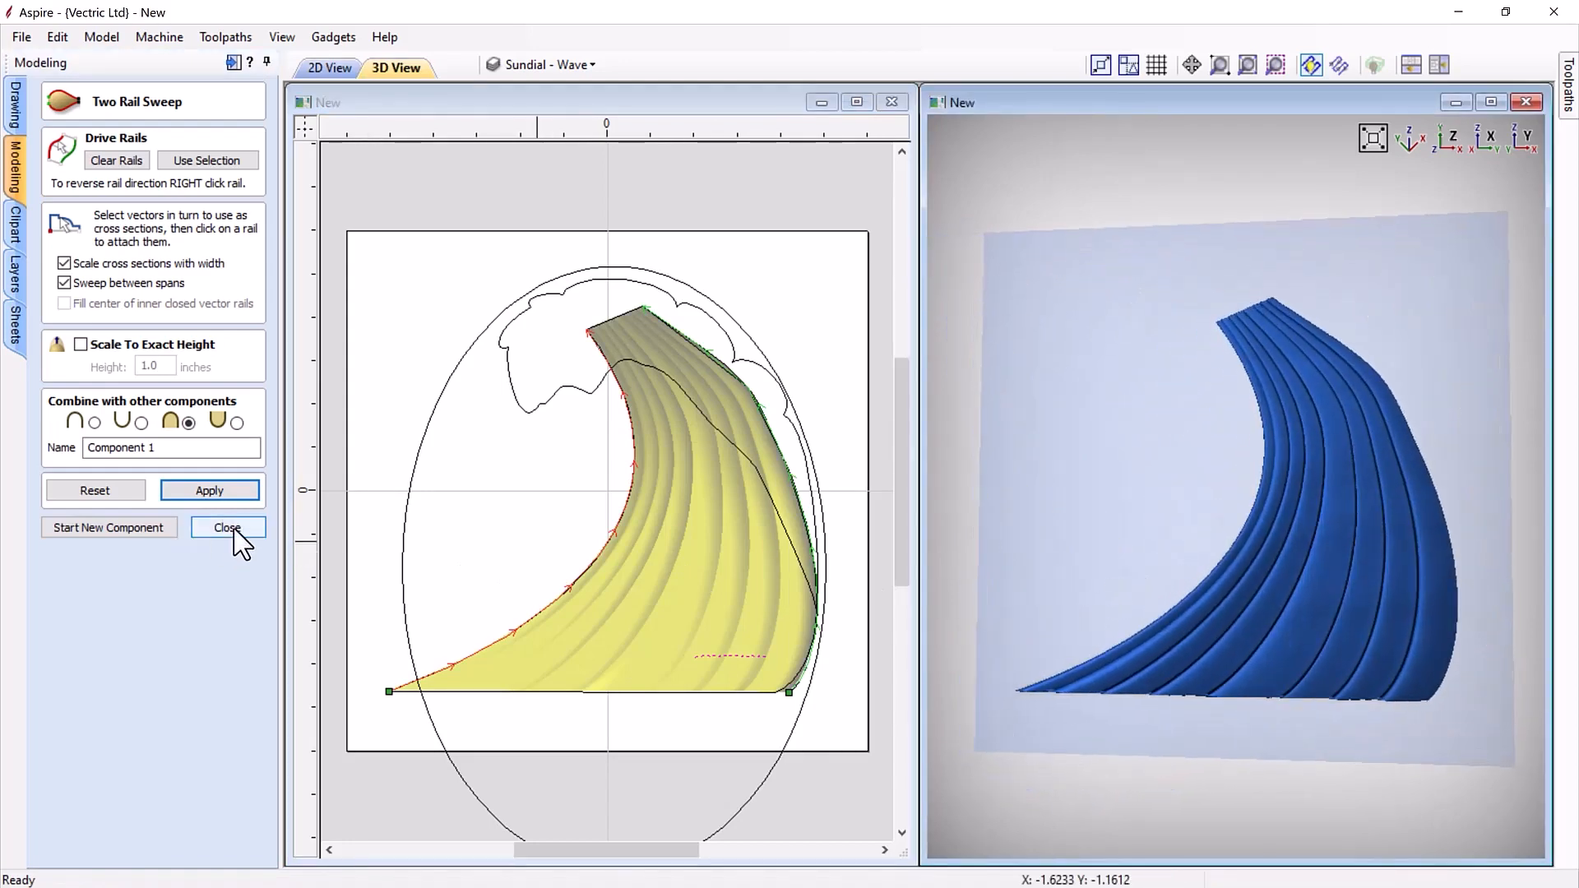
click(235, 529)
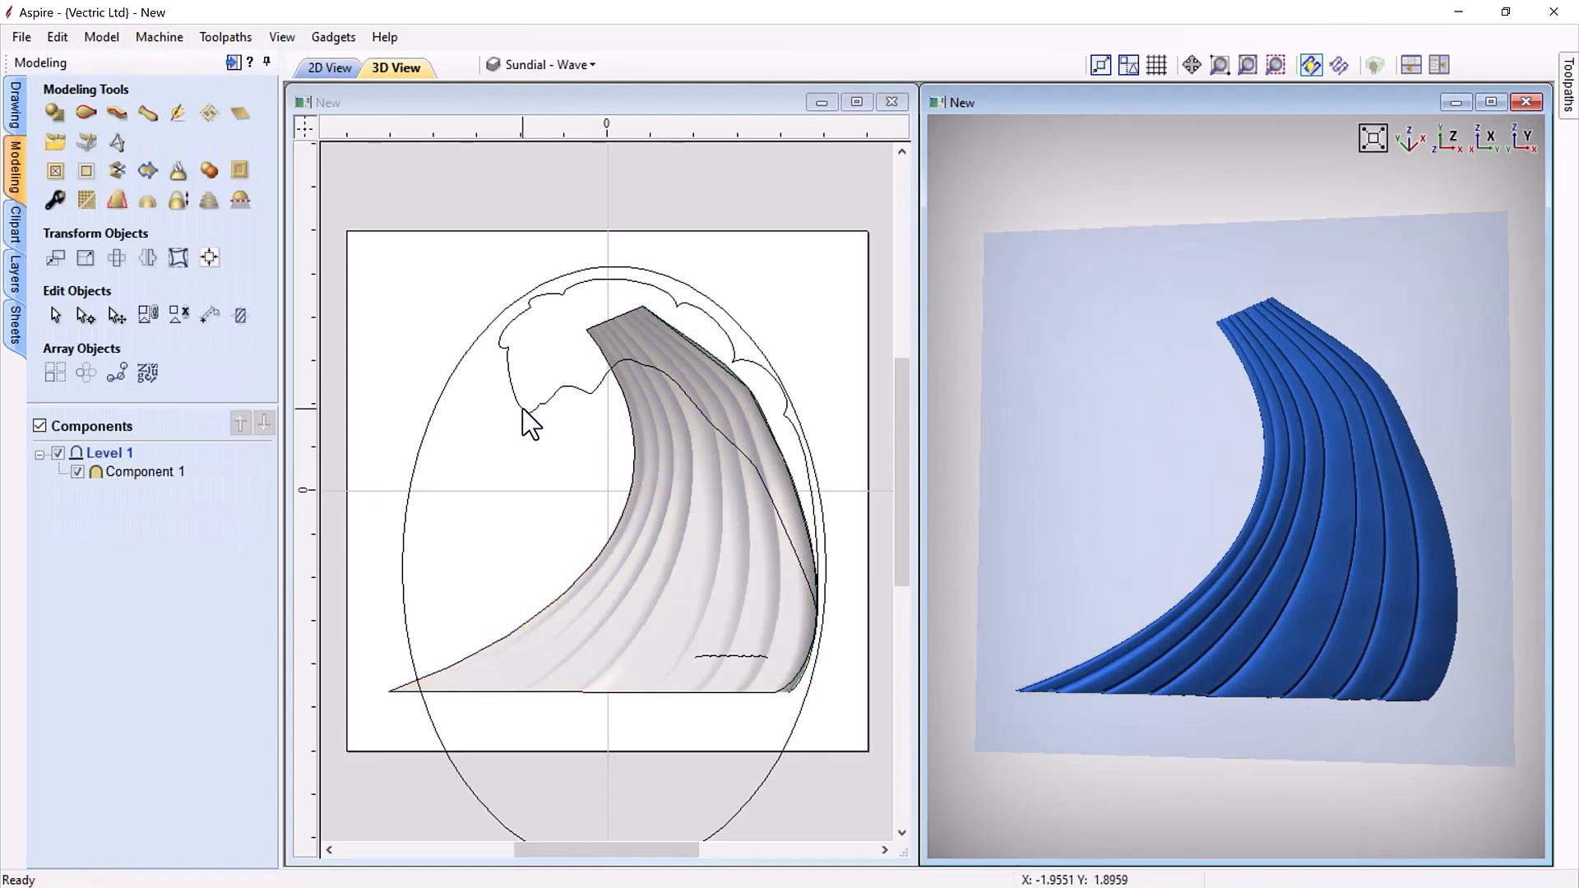
Step: Create a rounded dome from the large ellipse at a 32-degree angle with base height 0.0 and no height limit, in merge mode
click(423, 452)
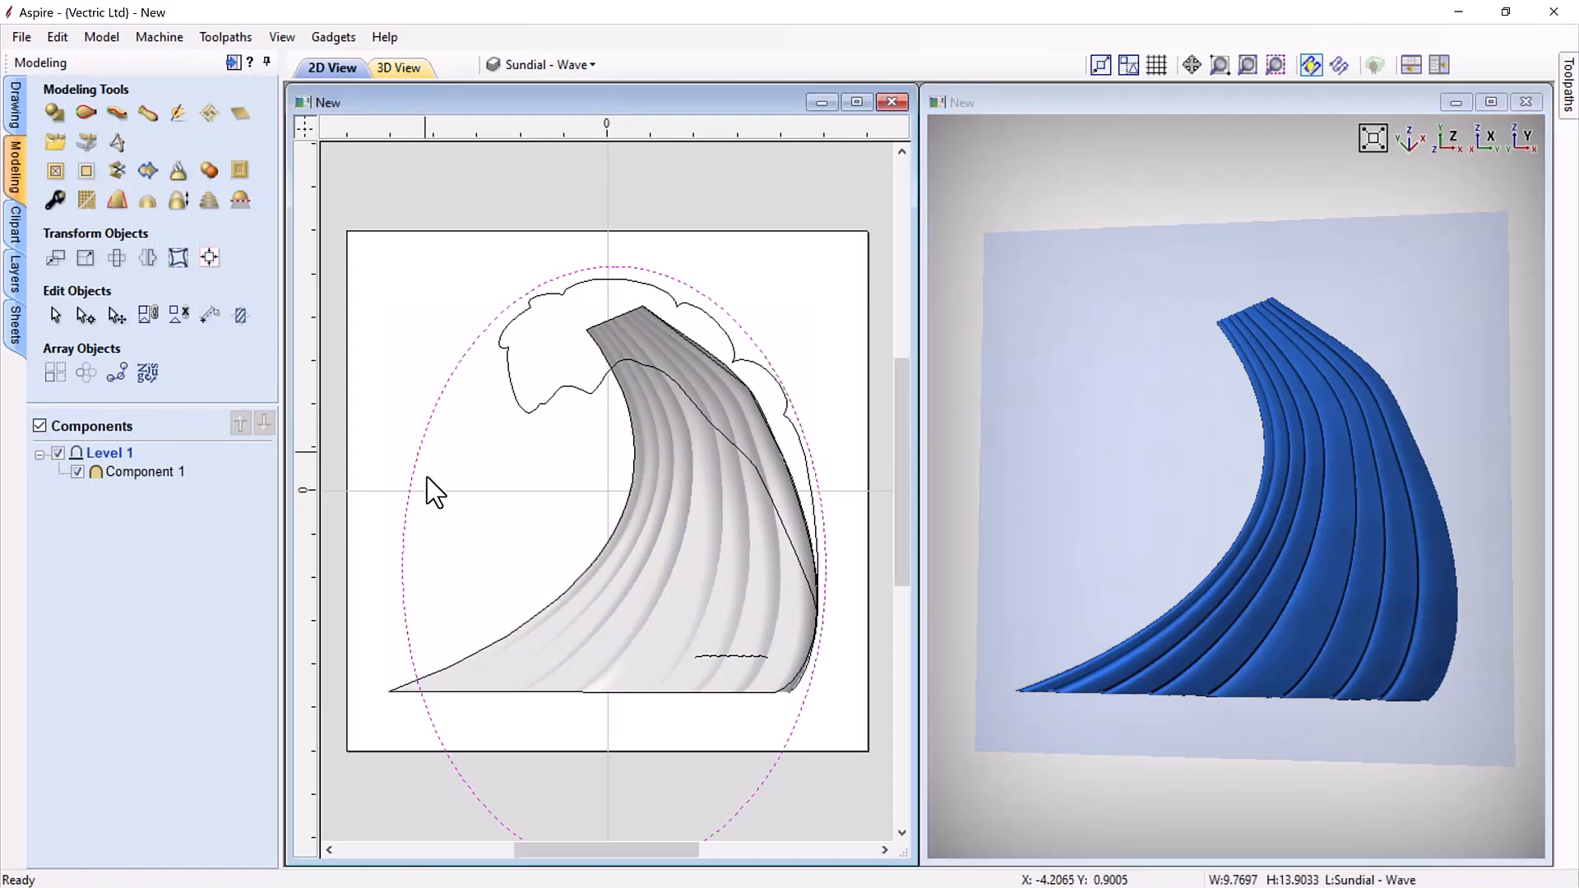
click(53, 122)
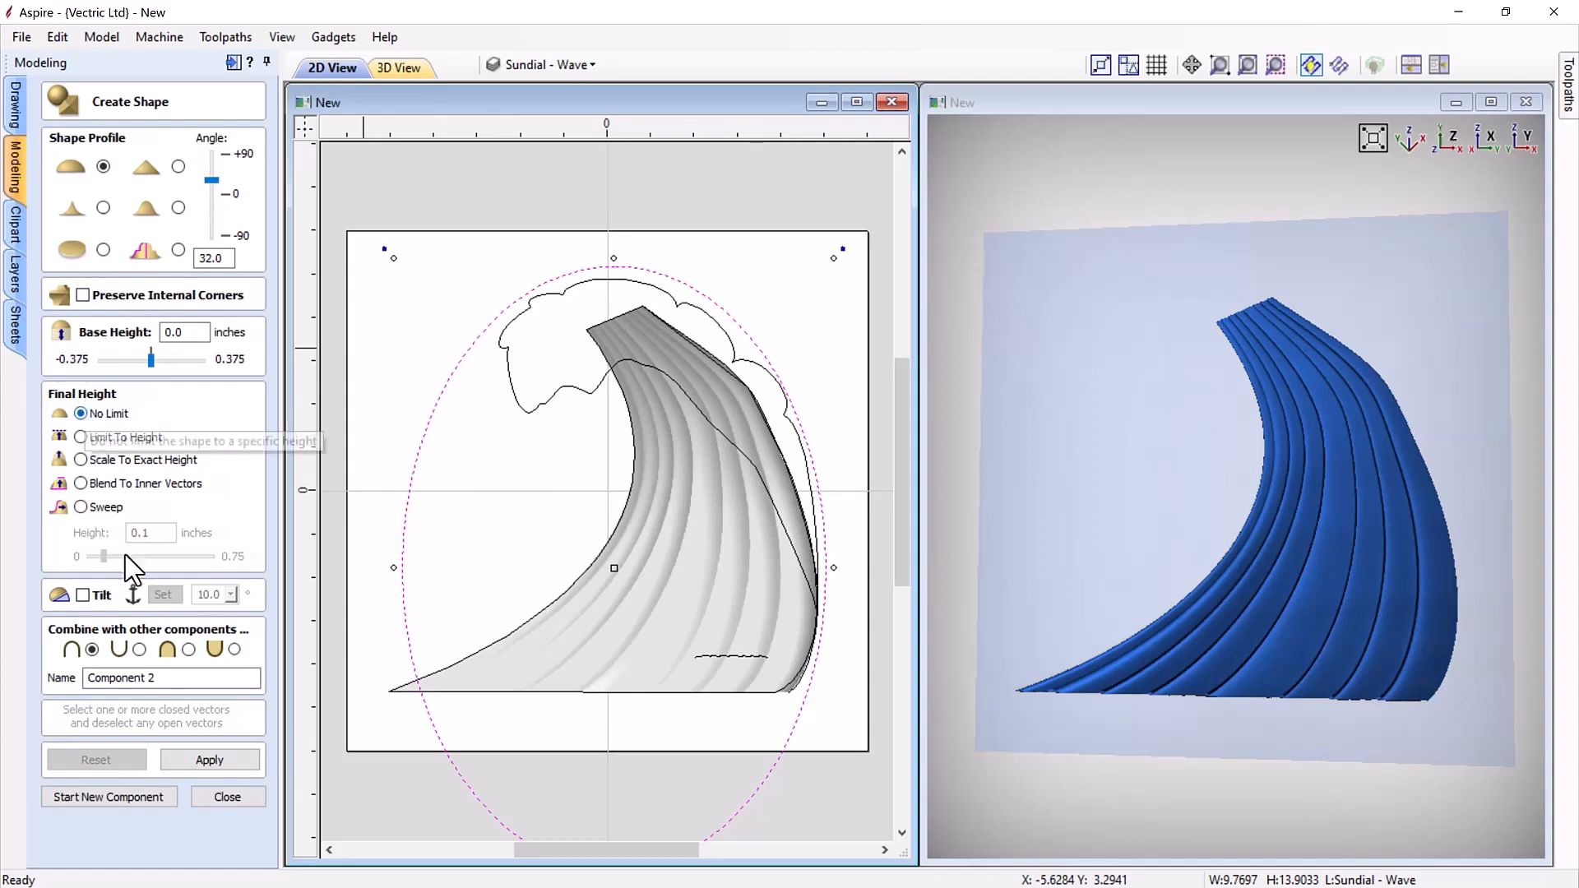
click(189, 649)
click(200, 762)
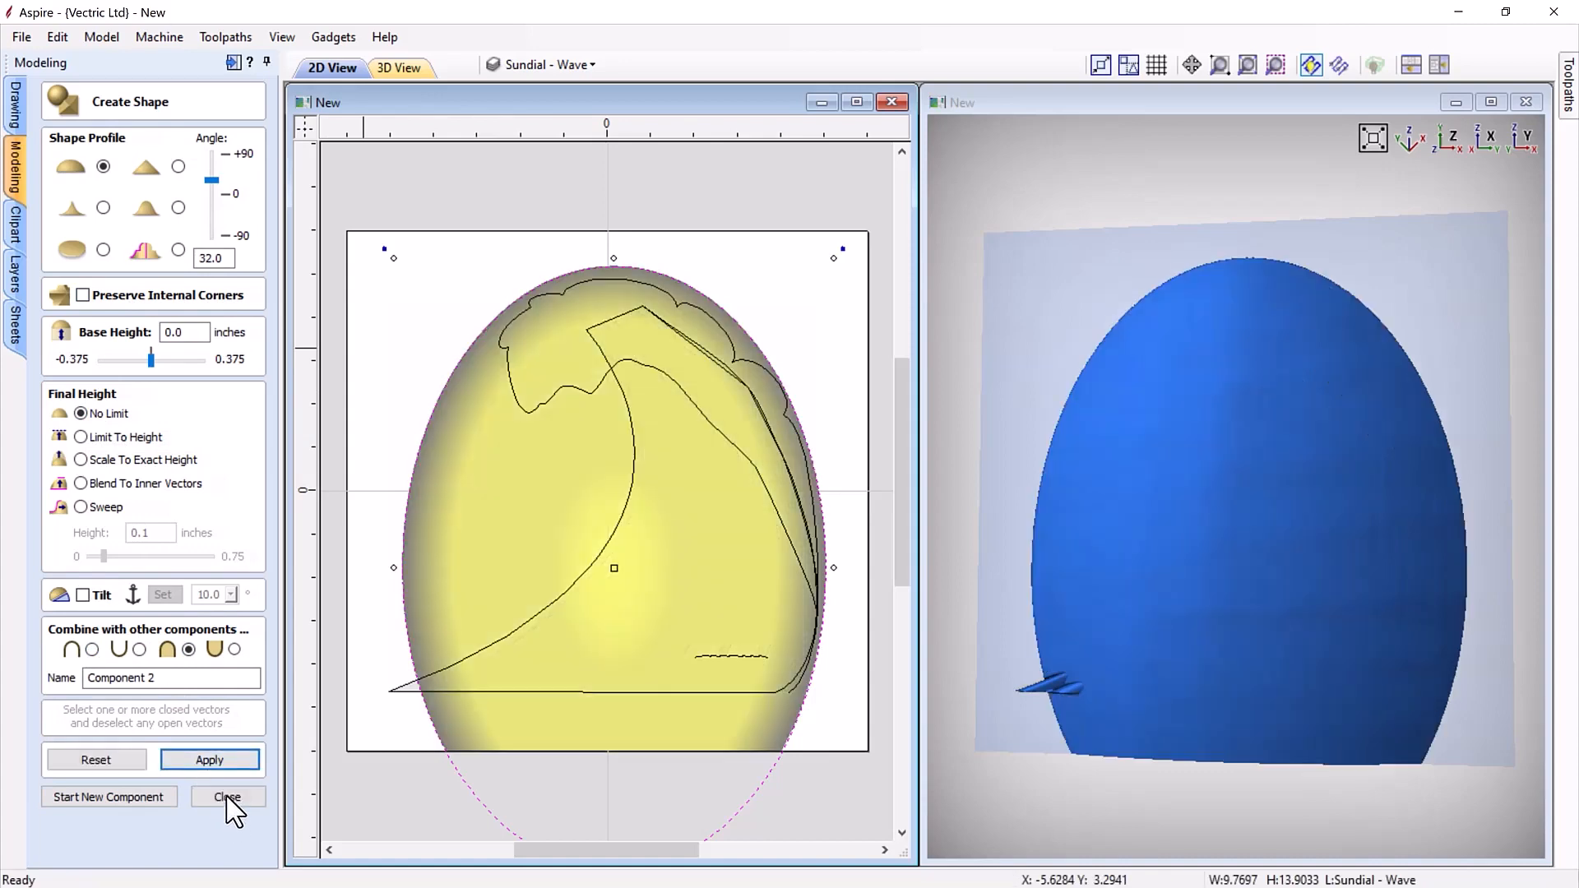
click(227, 798)
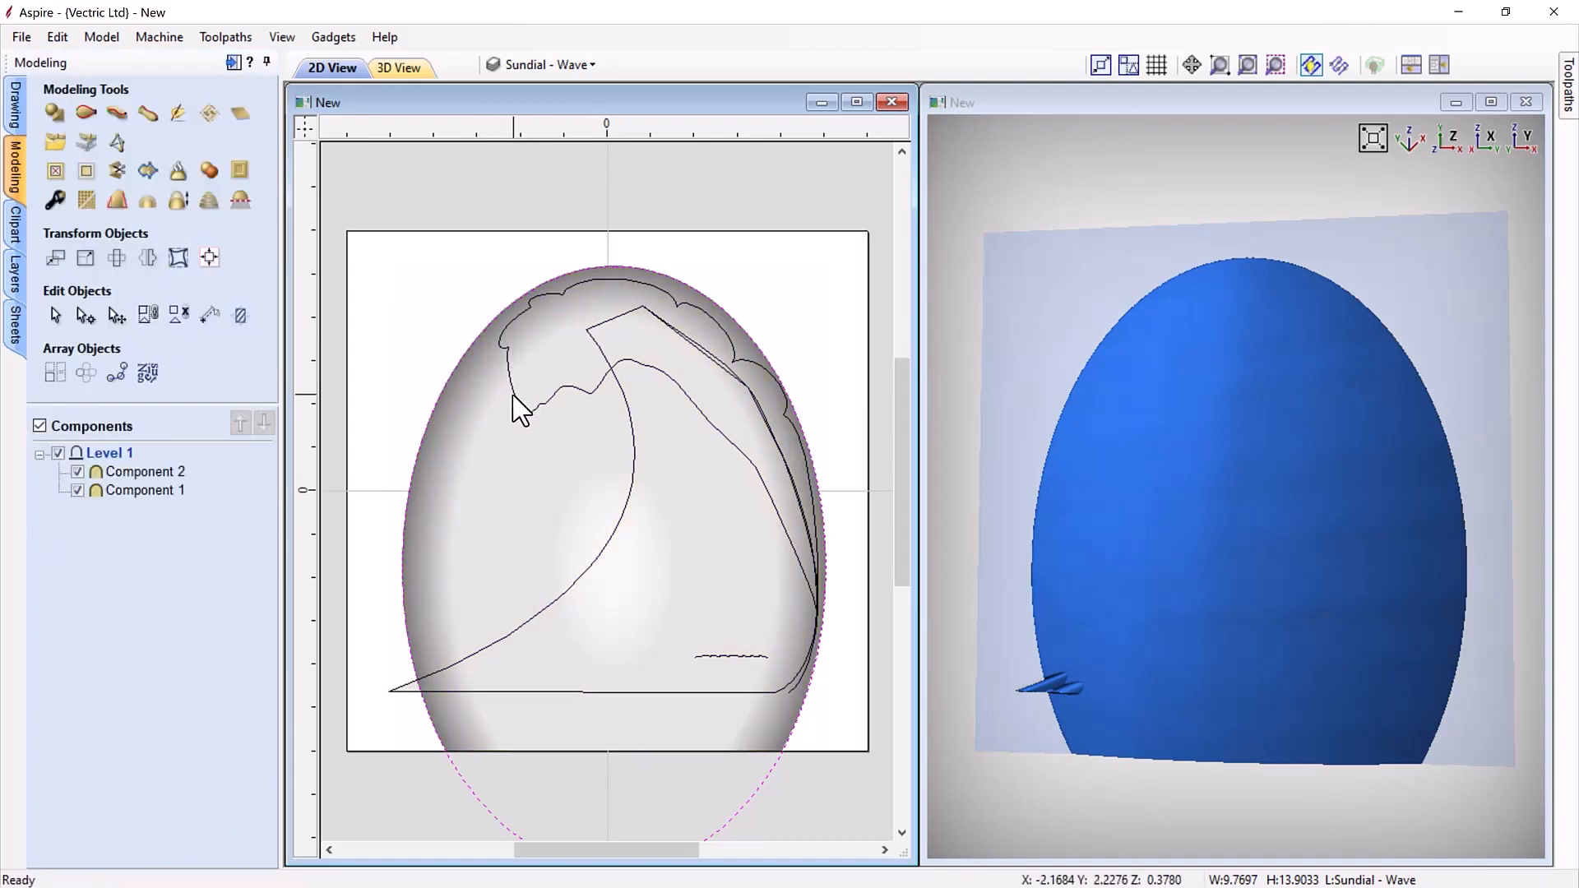
Step: Clear the dome component outside the scalloped crest outline so only the wave crest shape is kept
click(516, 396)
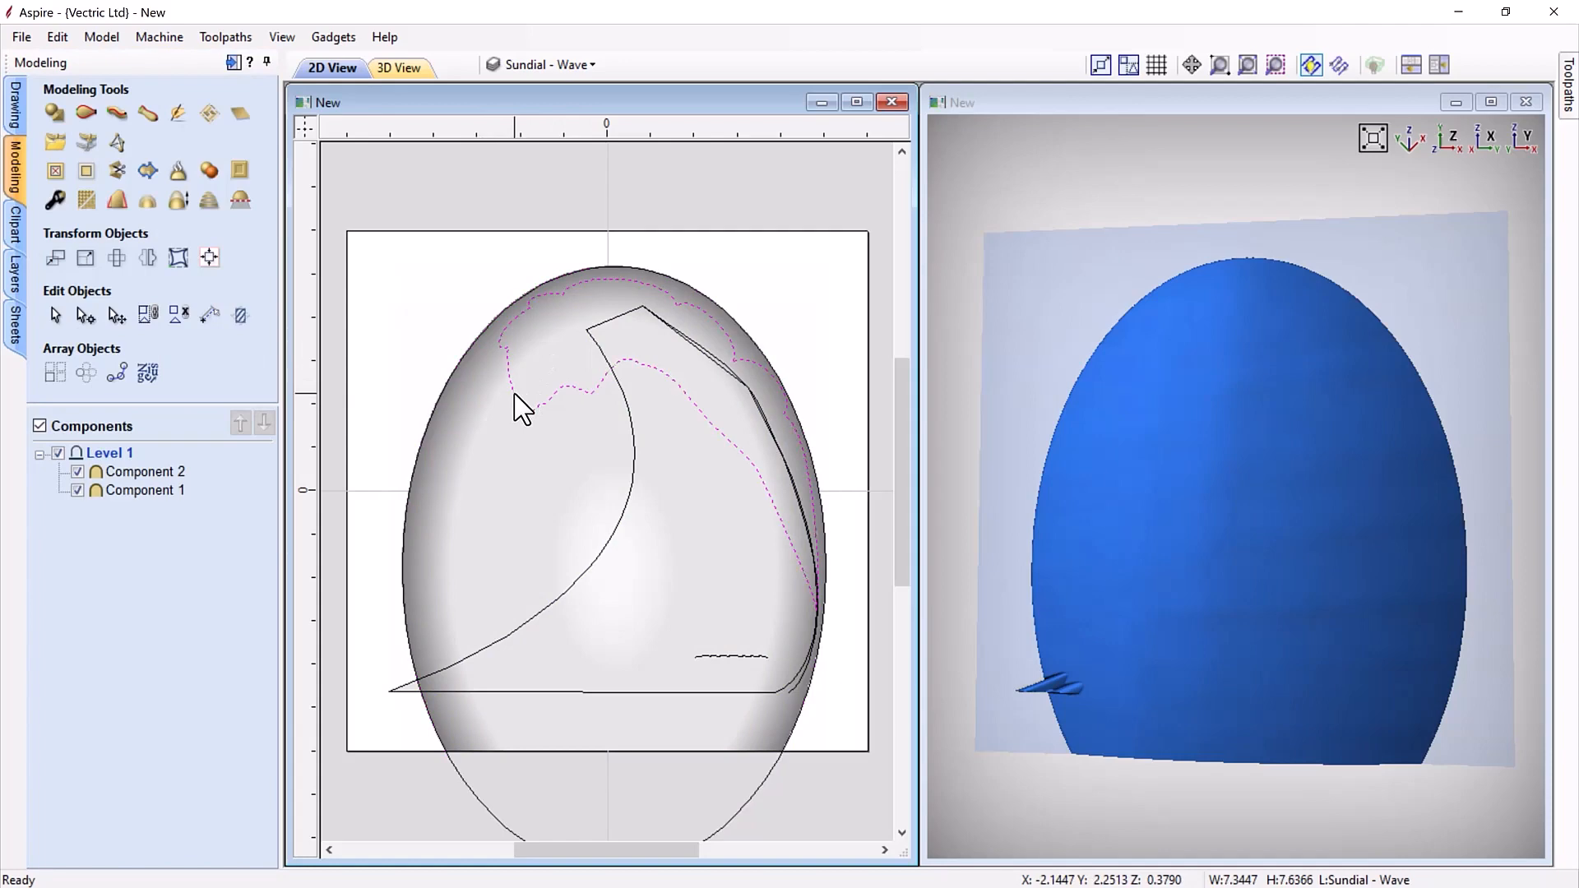
click(498, 440)
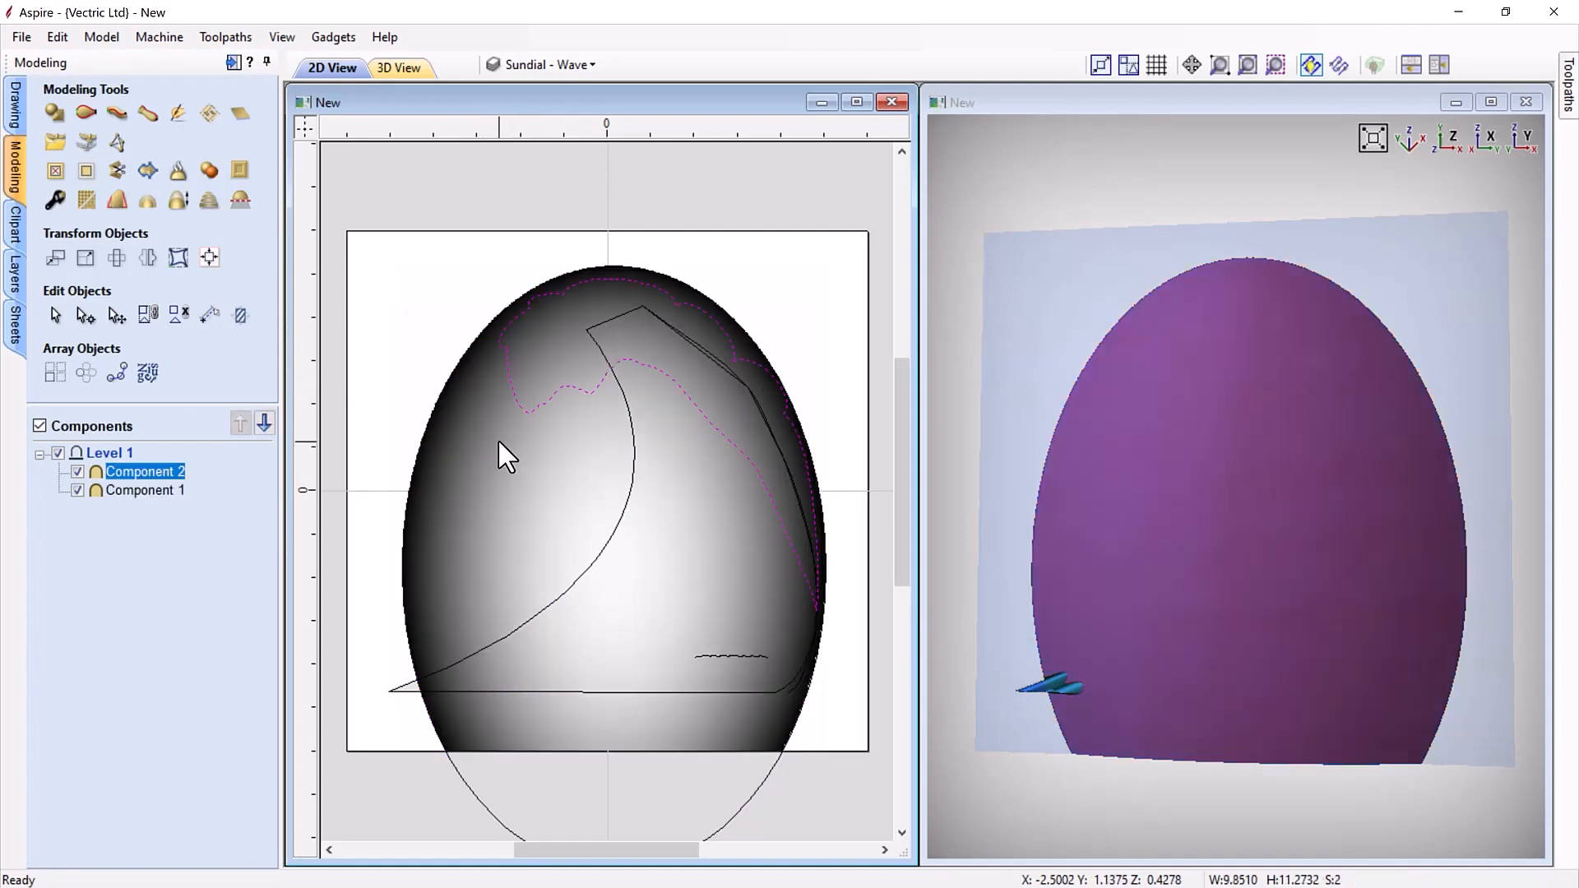
click(92, 183)
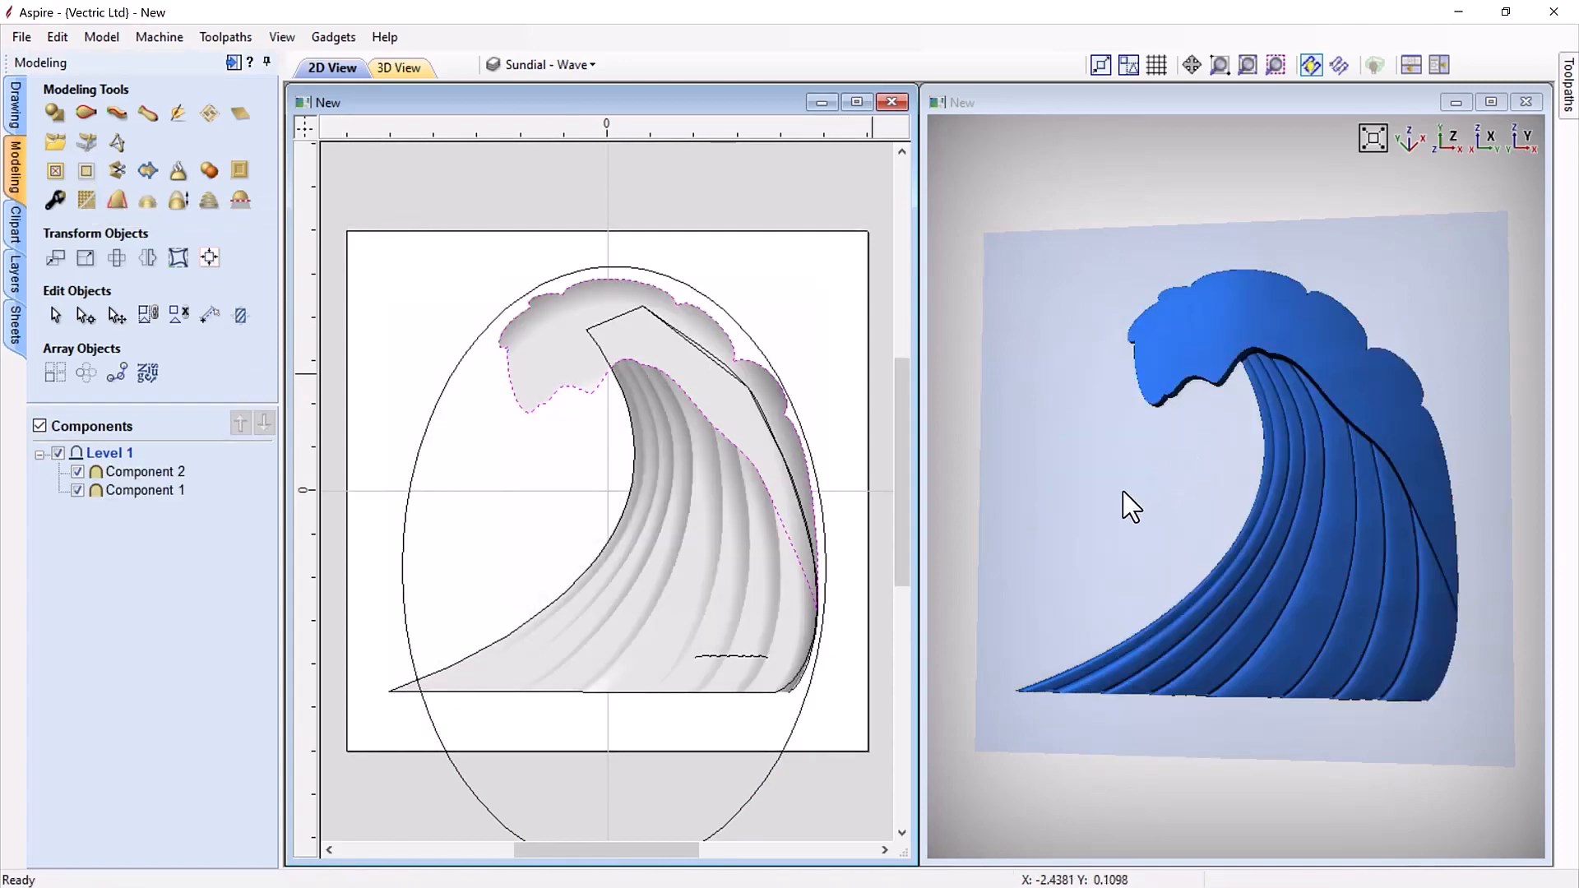
click(763, 292)
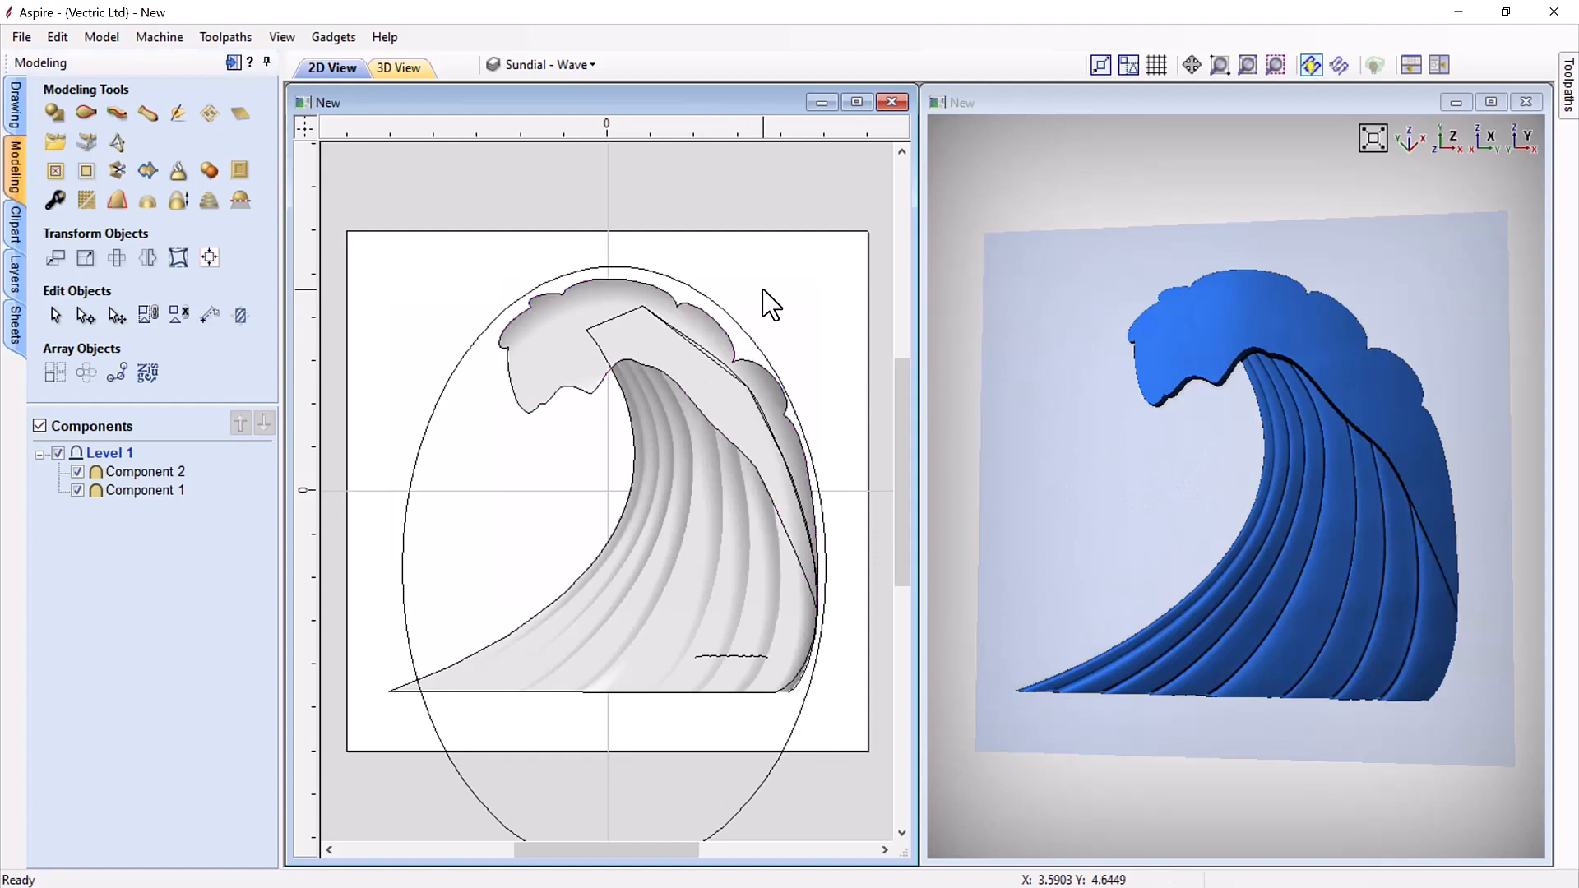
Step: Place a copy of the crest component slightly below the original and scale it to about 6.52 by 6.74 inches
click(582, 362)
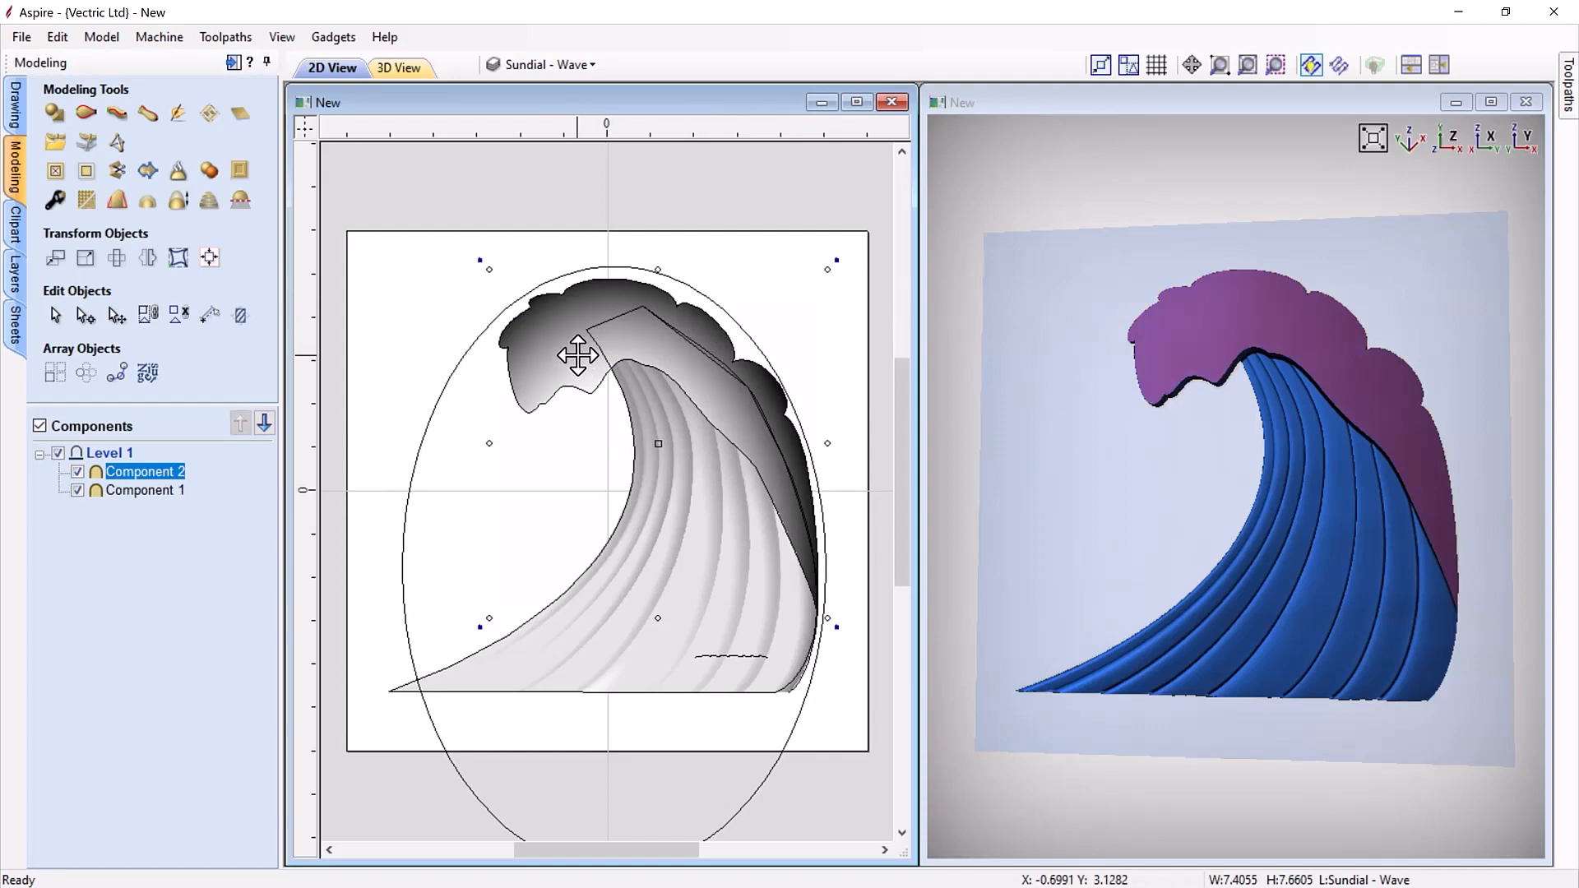
drag(578, 381, 580, 400)
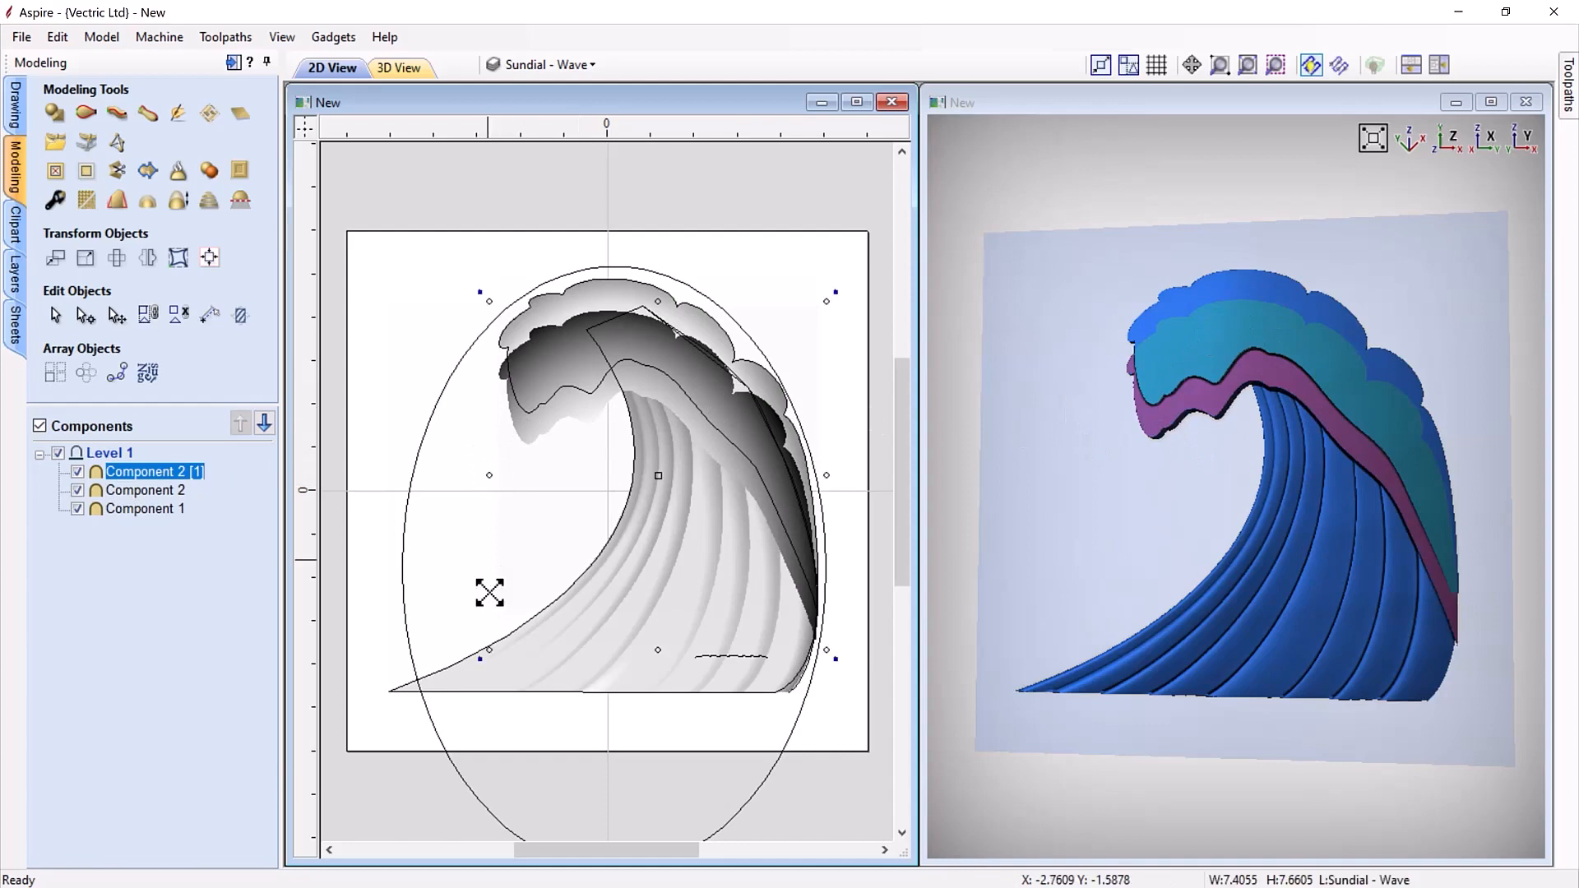
drag(491, 652, 536, 613)
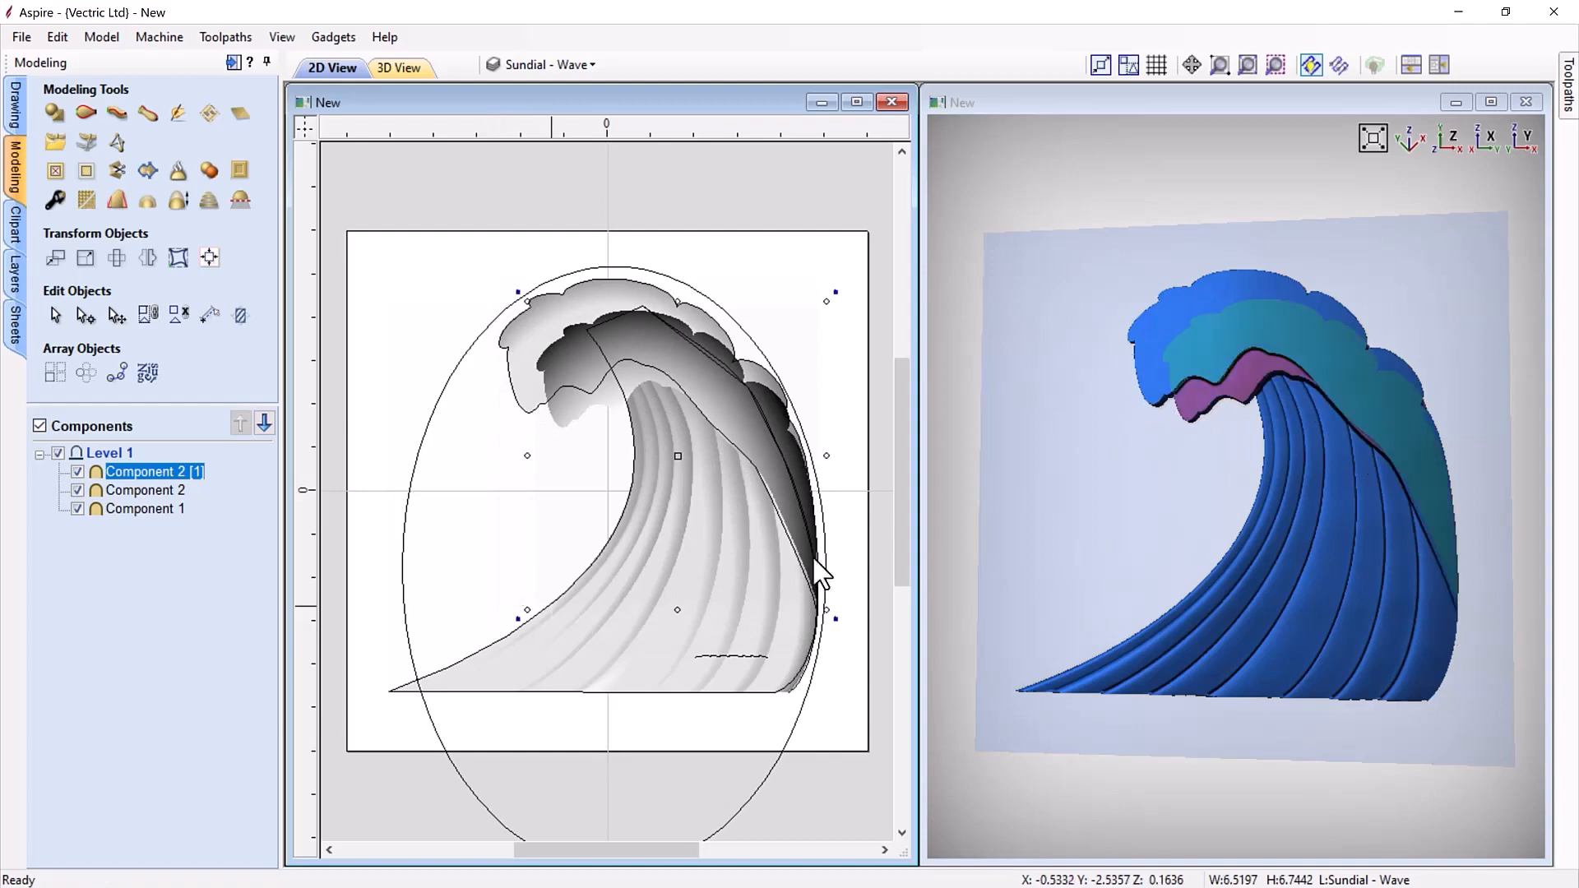
Step: Adjust the smaller crest copy's height with its transform handles in the 3D view and inspect its edge against the wave
click(1111, 528)
drag(1118, 543, 1213, 424)
drag(1188, 540, 1252, 383)
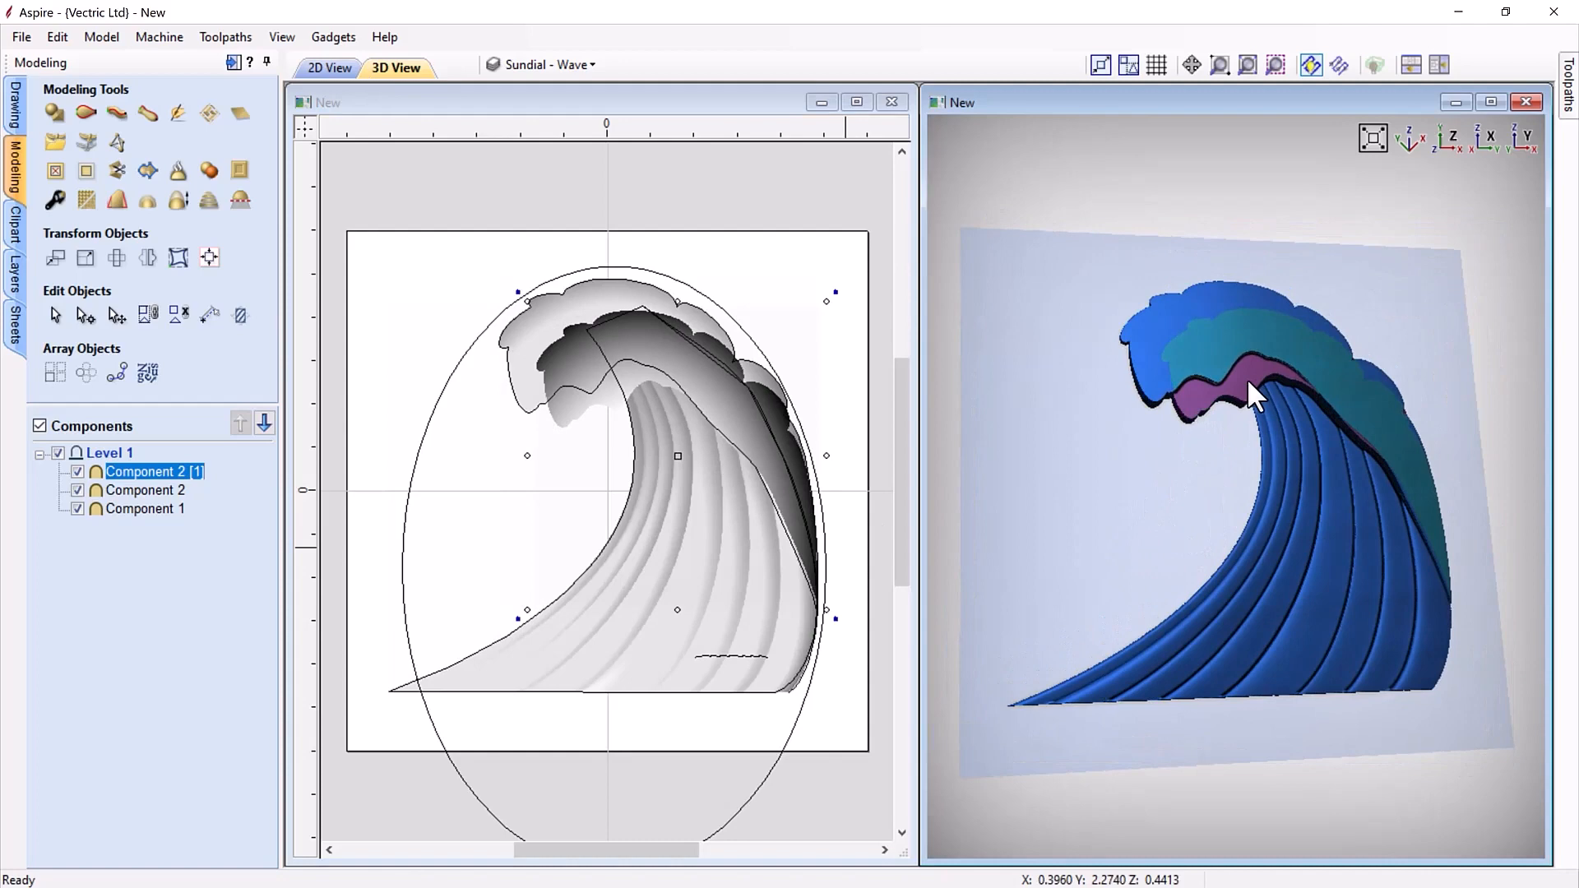
click(1246, 384)
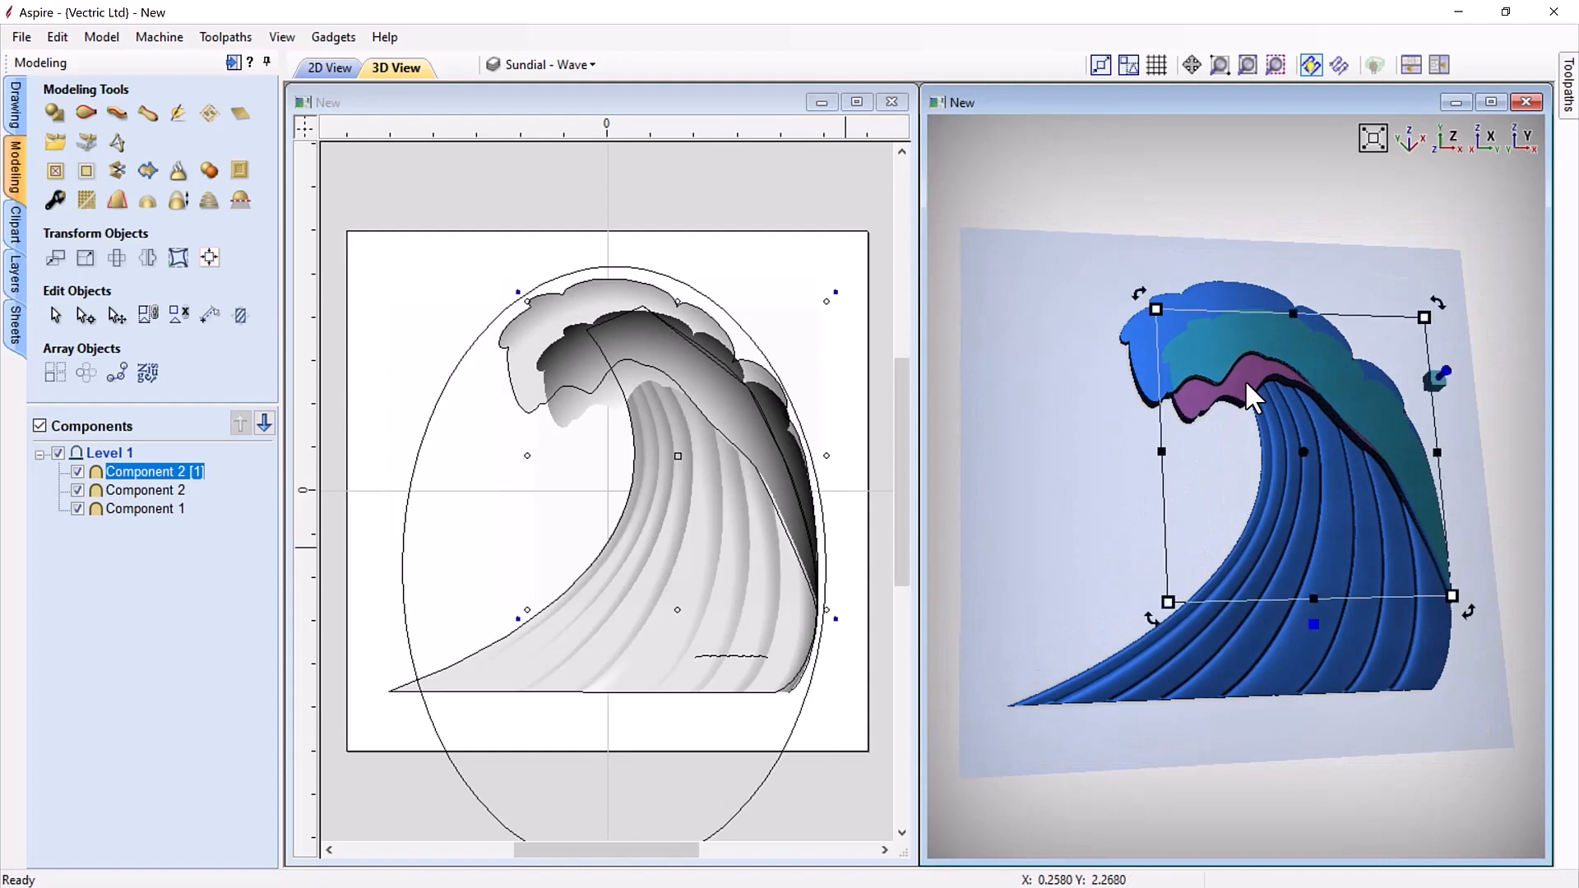
click(1447, 375)
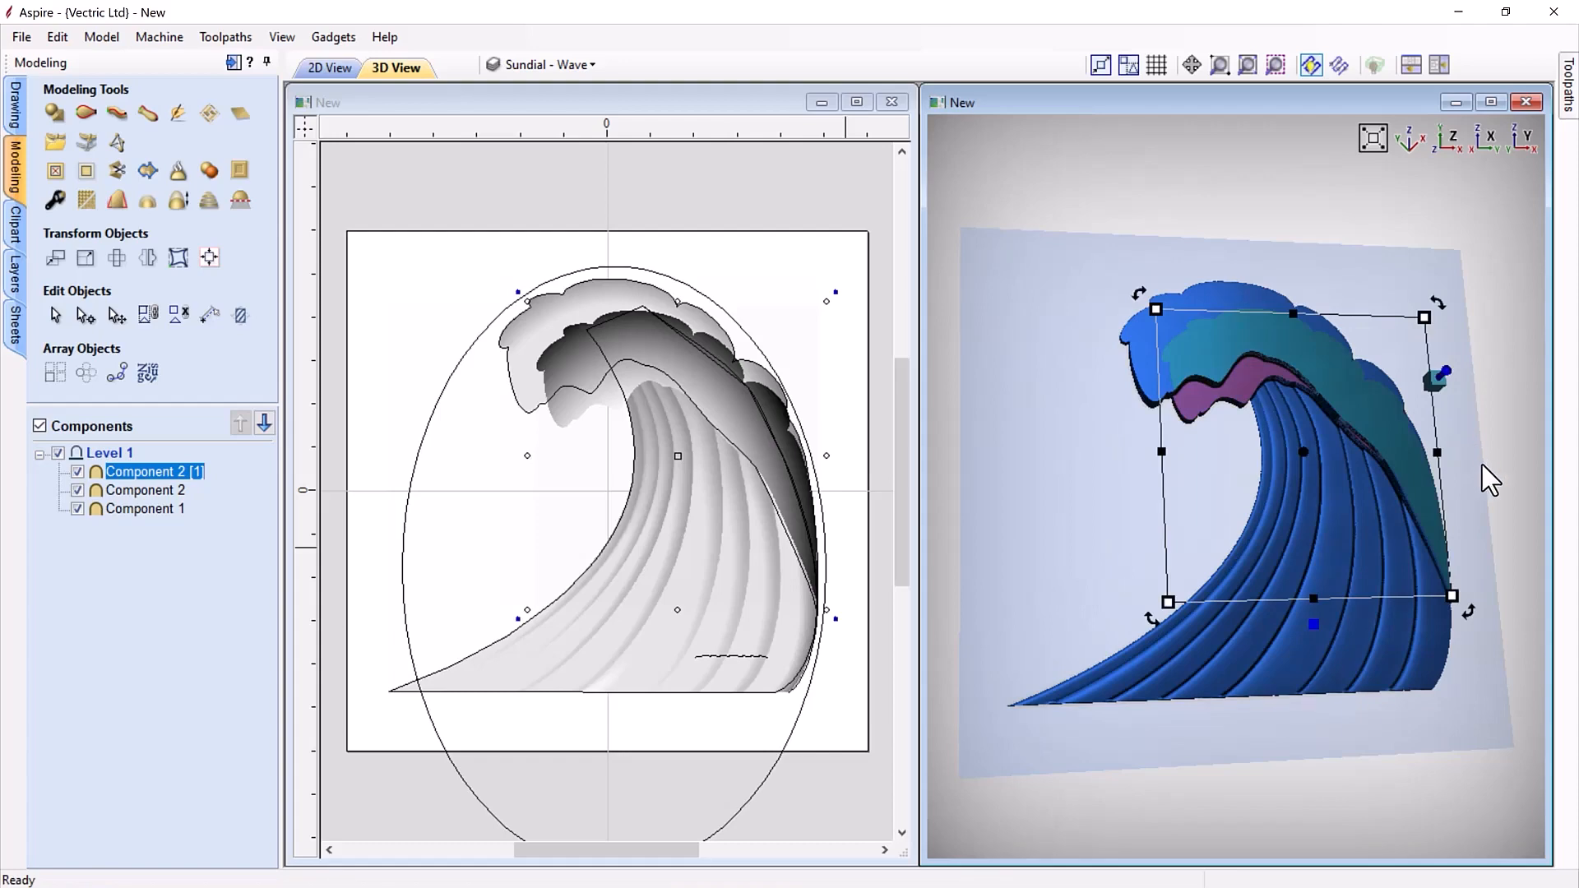
drag(1482, 466, 1440, 462)
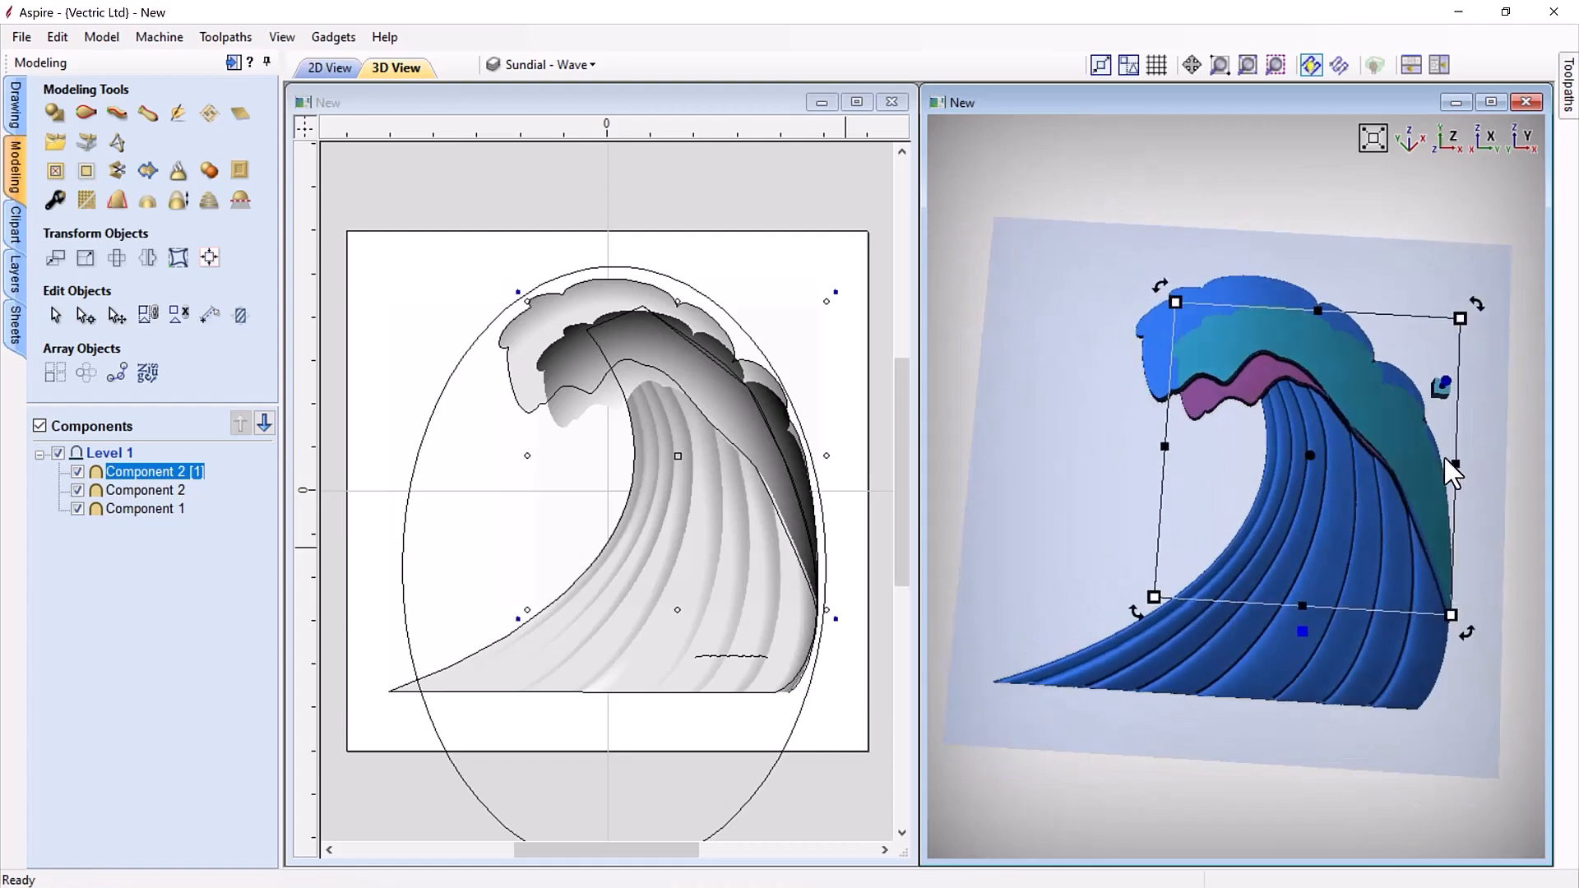
Step: Enlarge the 3D view and sculpt the smaller crest copy with the Smooth tool at diameter 153, strength 54 and smoothness 12
click(1485, 102)
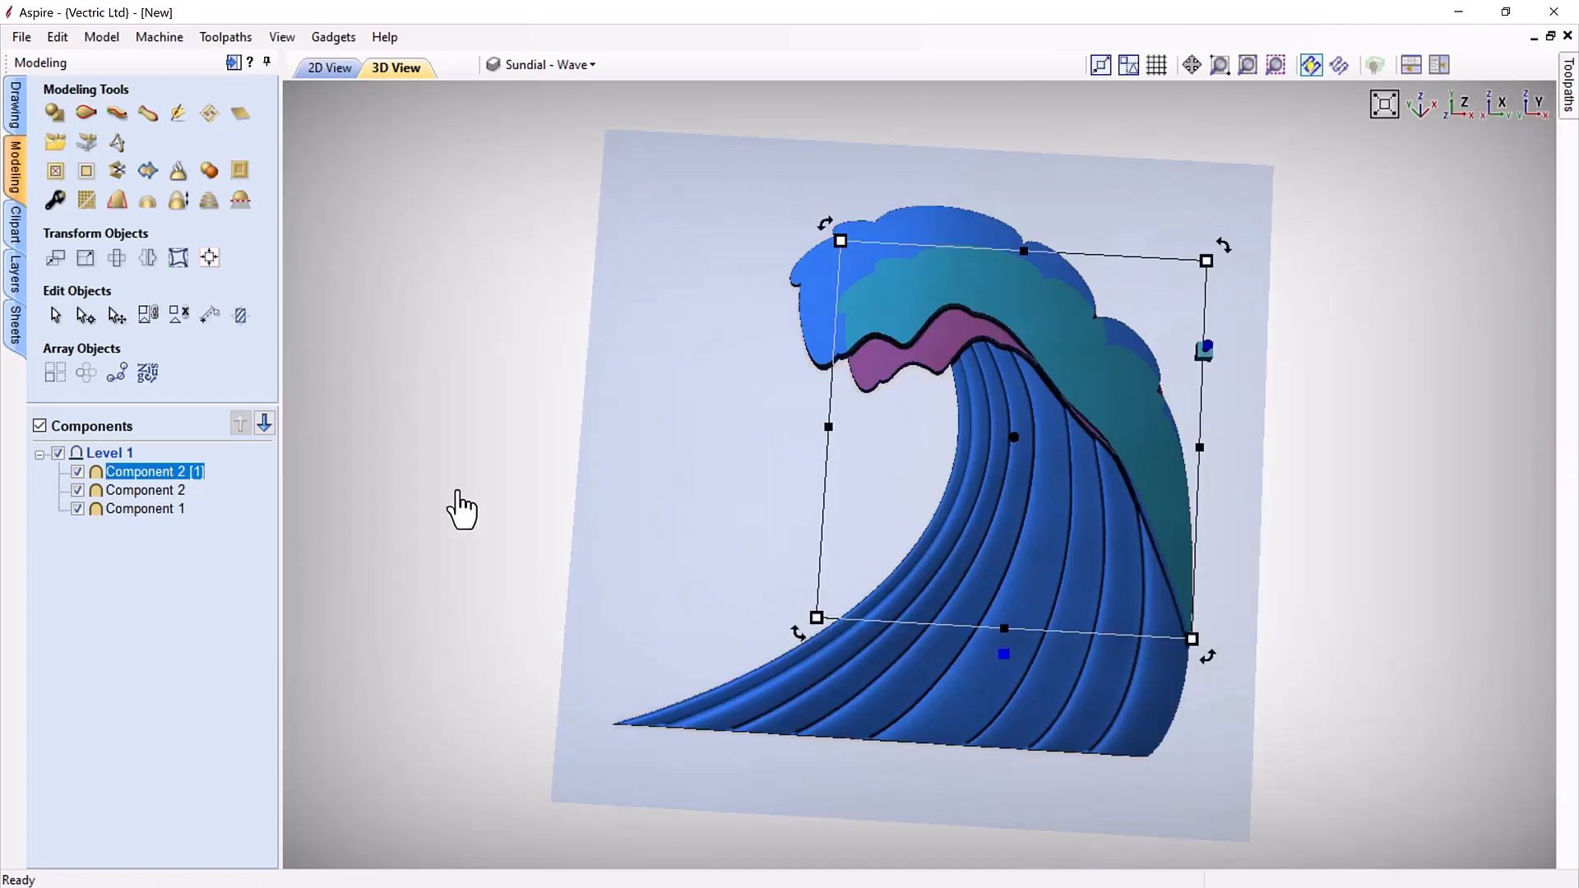
click(462, 510)
drag(754, 454, 1312, 569)
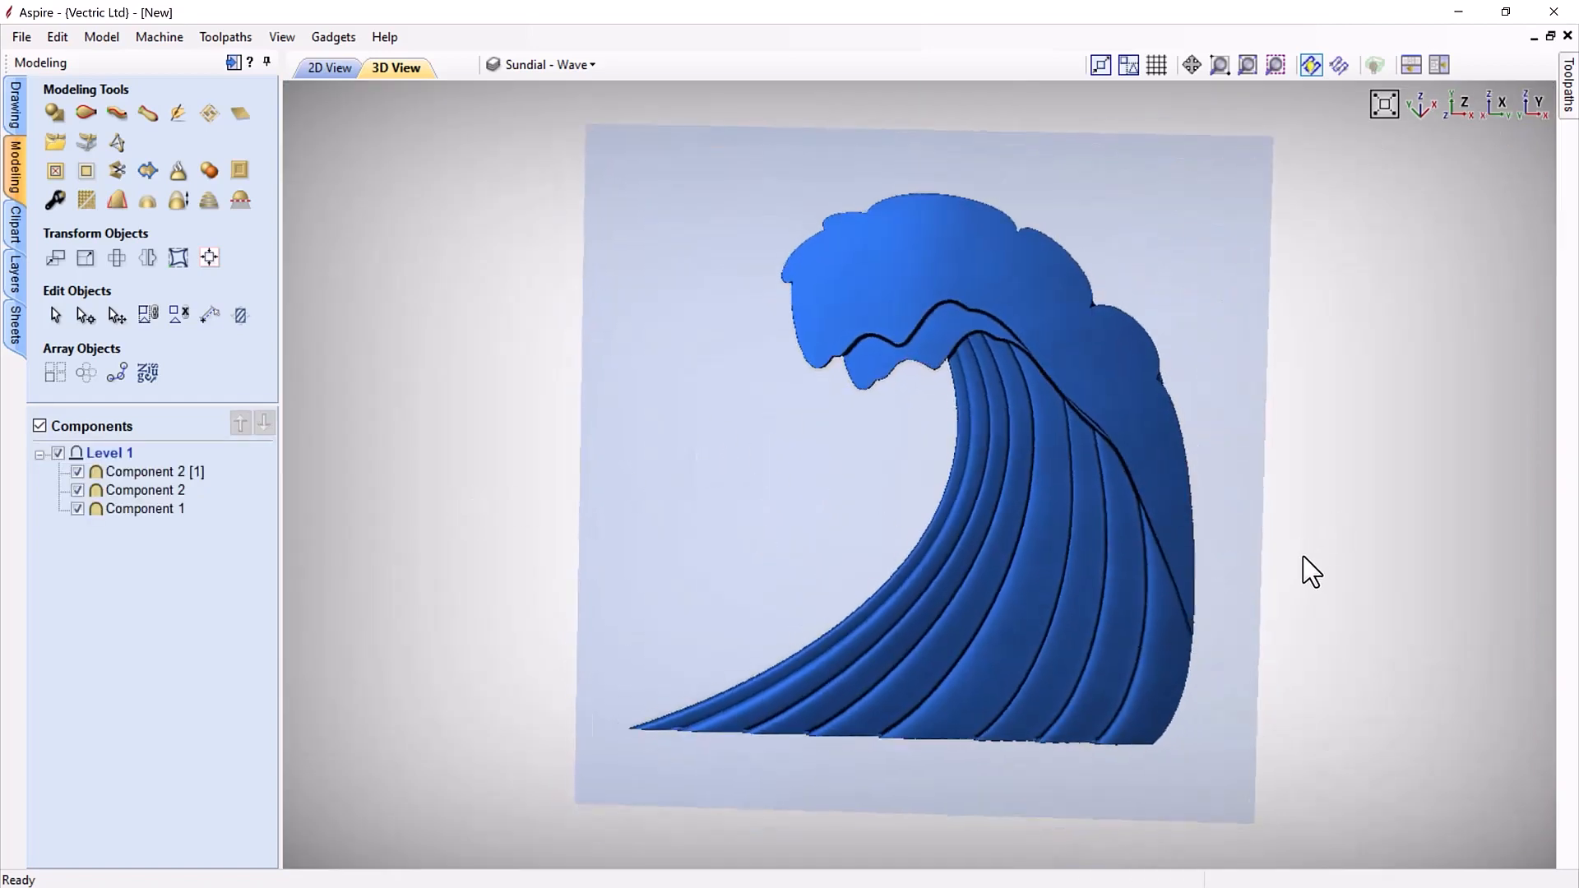
drag(811, 520, 1026, 353)
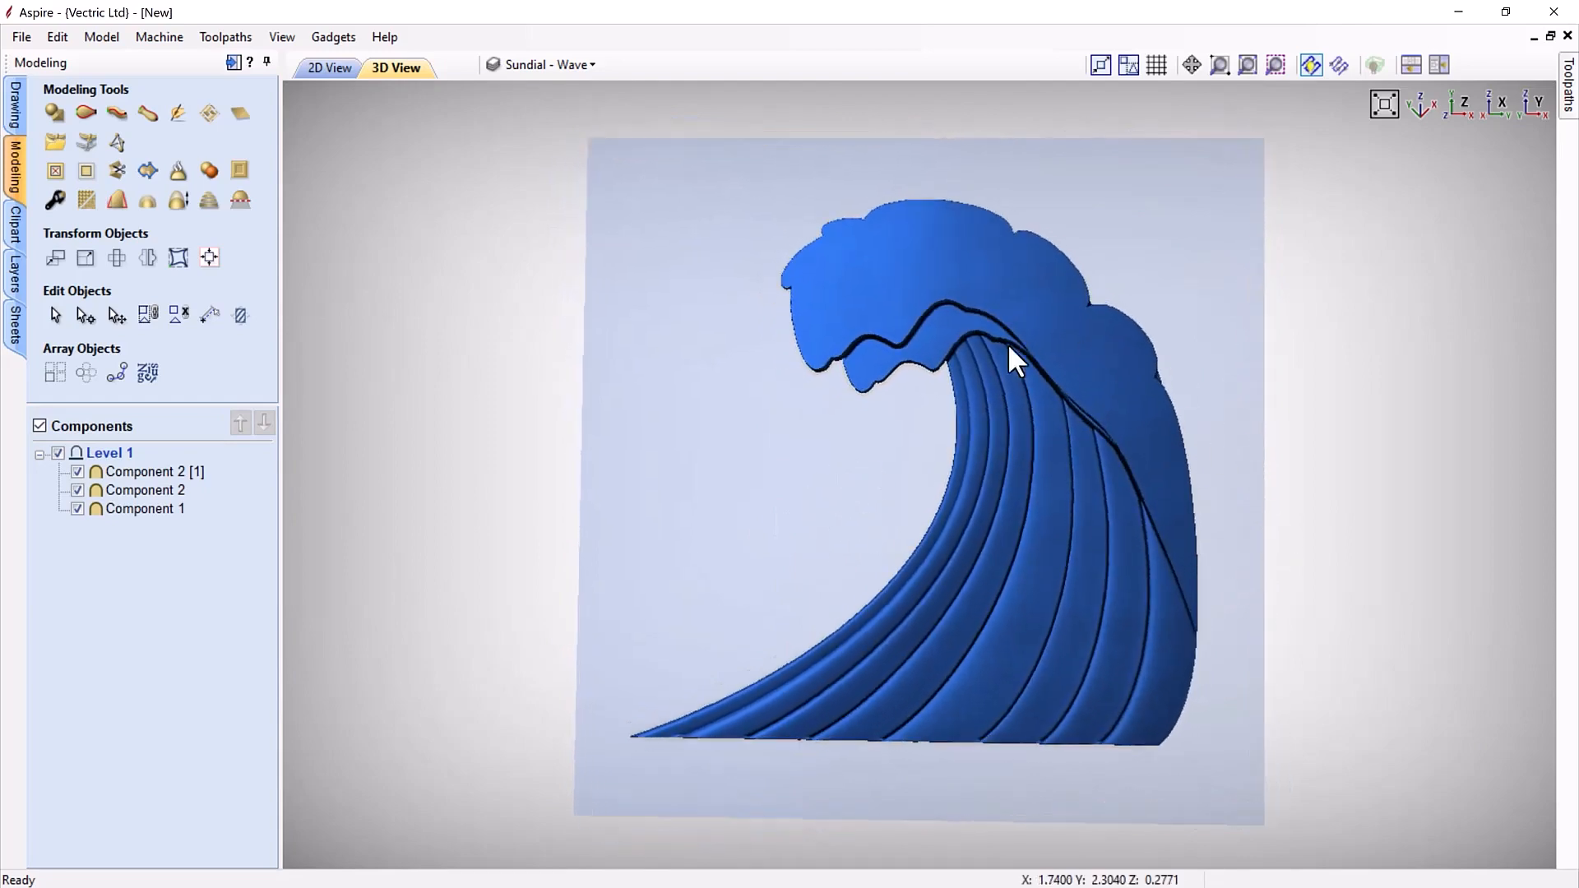
click(924, 349)
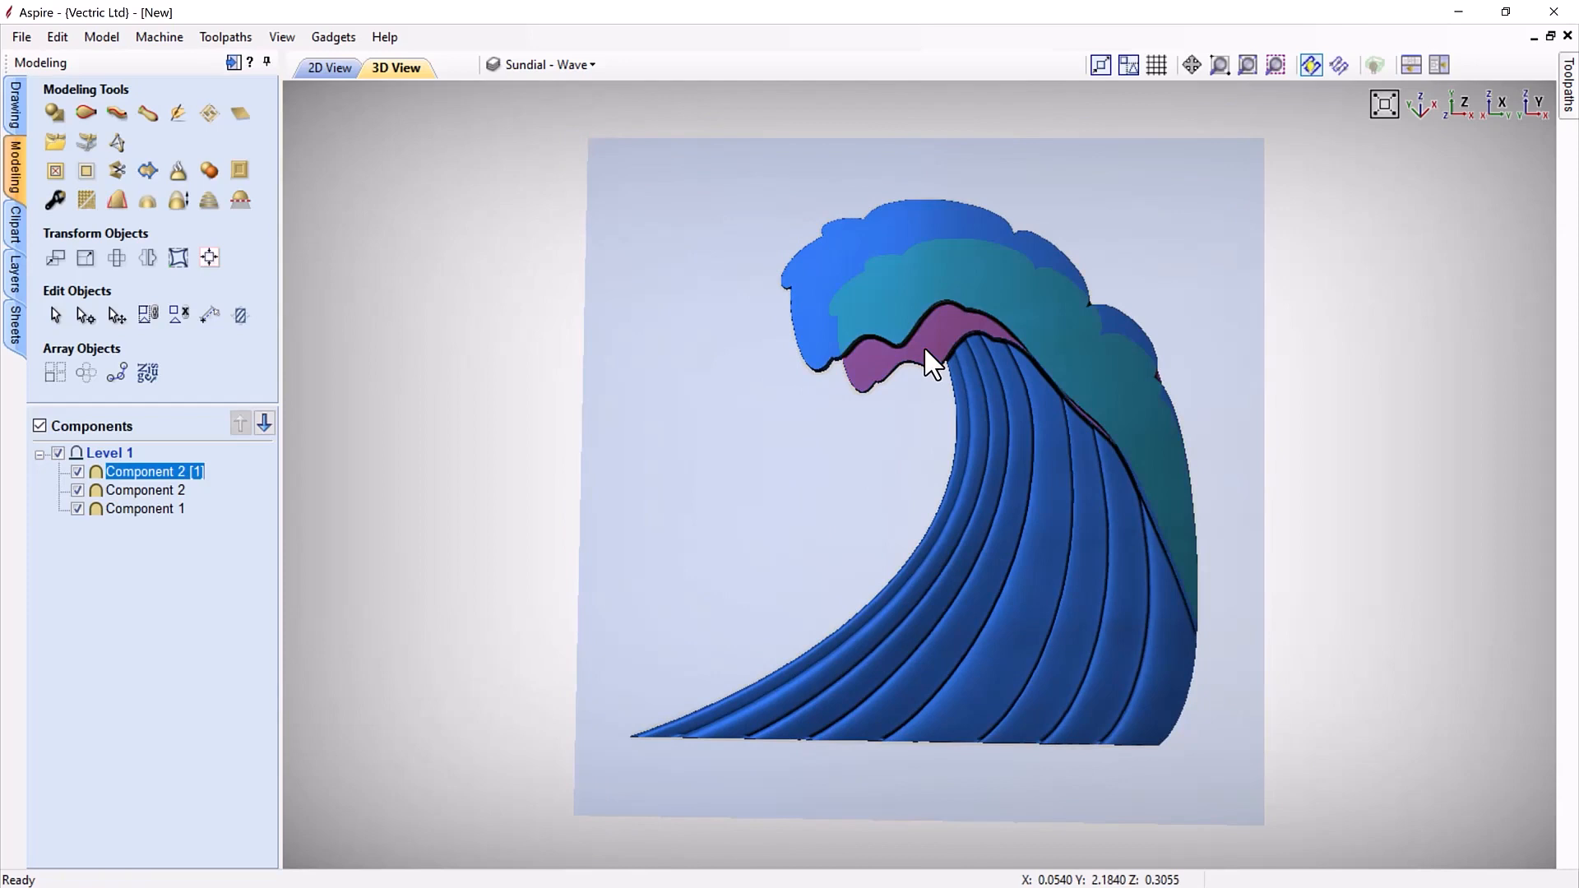
click(176, 117)
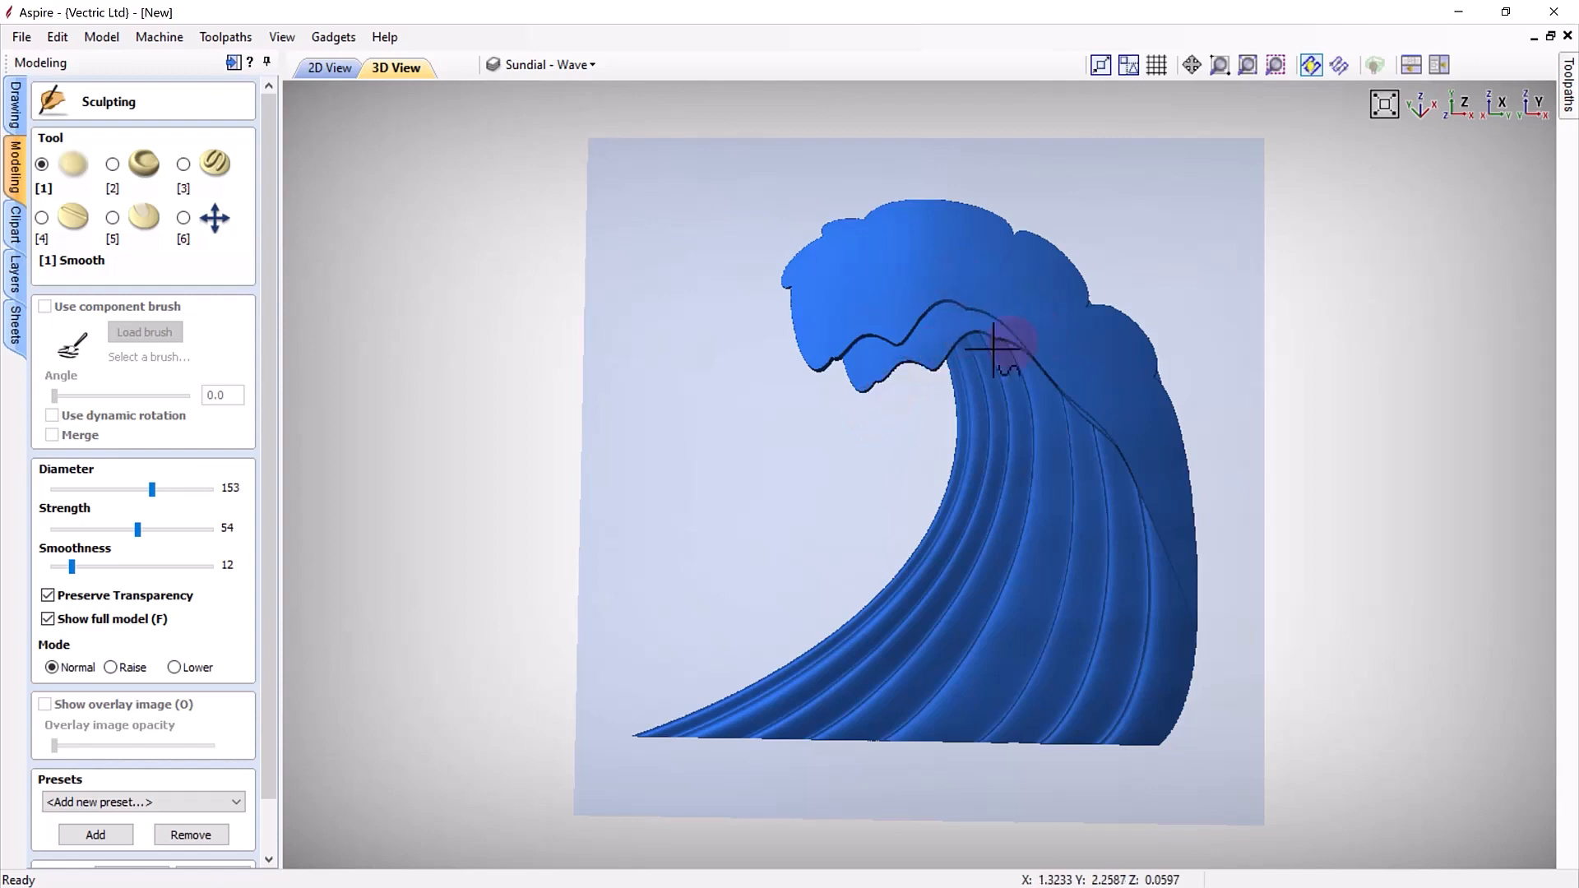
mouse_move(814, 355)
mouse_down()
mouse_move(874, 403)
mouse_move(1016, 370)
mouse_move(1066, 391)
mouse_move(1162, 520)
mouse_up()
Step: Shape the lower crest's front edge with the Smudge tool at diameter 125, strength 25 and smoothness 44
click(113, 166)
click(127, 490)
click(142, 489)
mouse_move(931, 325)
mouse_down()
mouse_move(922, 356)
mouse_move(933, 327)
mouse_up()
drag(876, 370, 899, 336)
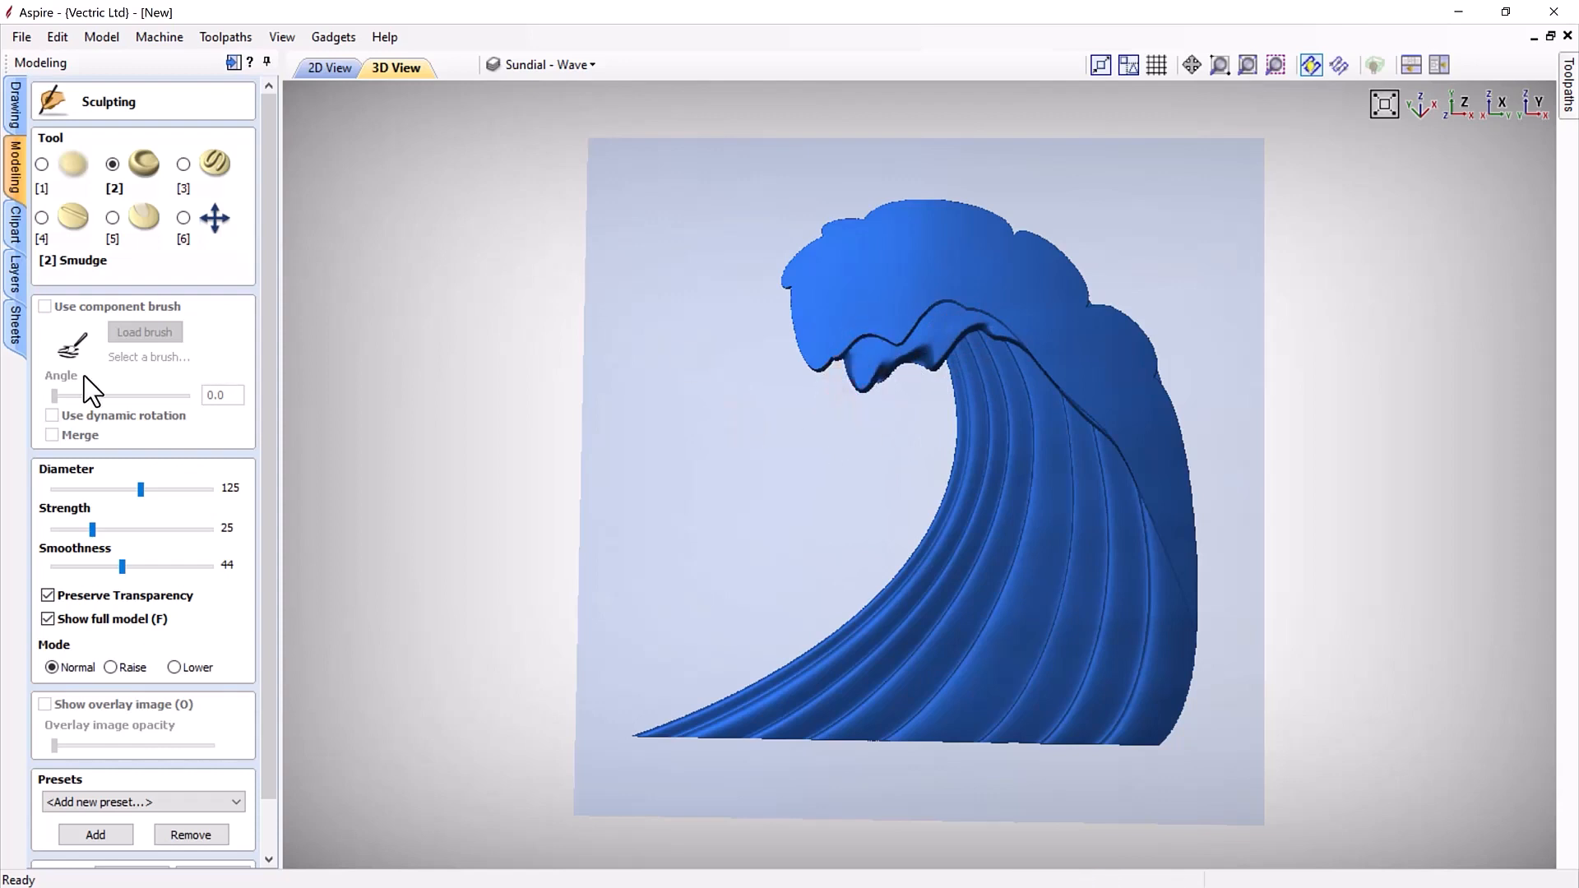
Step: Add material to the smaller crest copy's lower edge with the Deposit tool at diameter 81, strength 28 and smoothness 50, and accept the sculpting
click(184, 167)
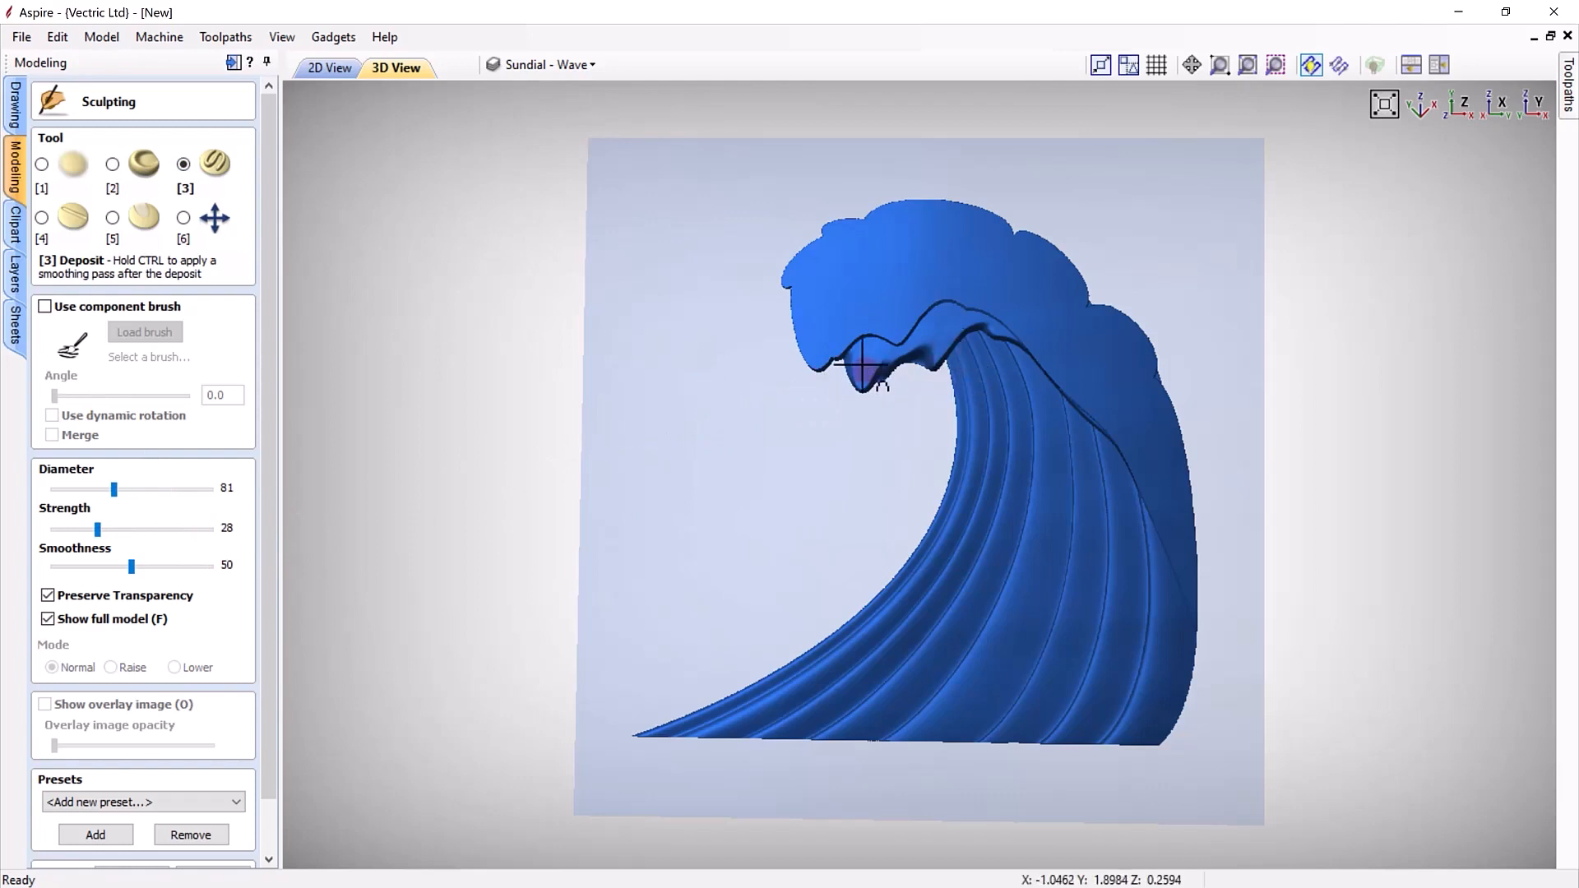
mouse_move(878, 386)
mouse_down()
mouse_move(887, 358)
mouse_move(930, 344)
mouse_move(954, 359)
mouse_move(954, 329)
mouse_move(999, 327)
mouse_move(1038, 360)
mouse_up()
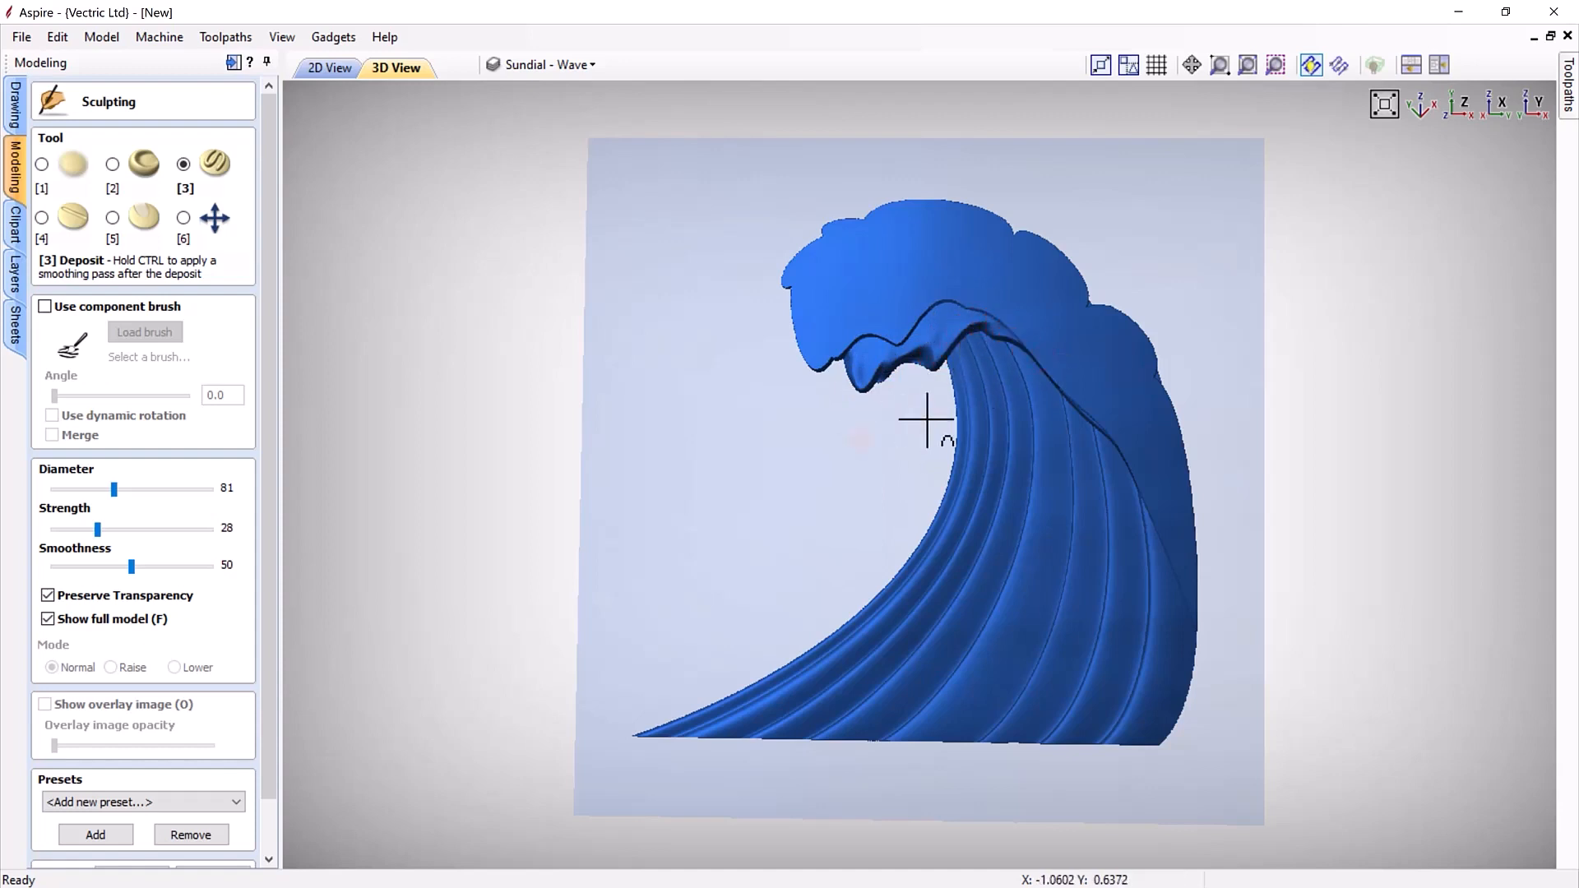
drag(938, 395, 903, 354)
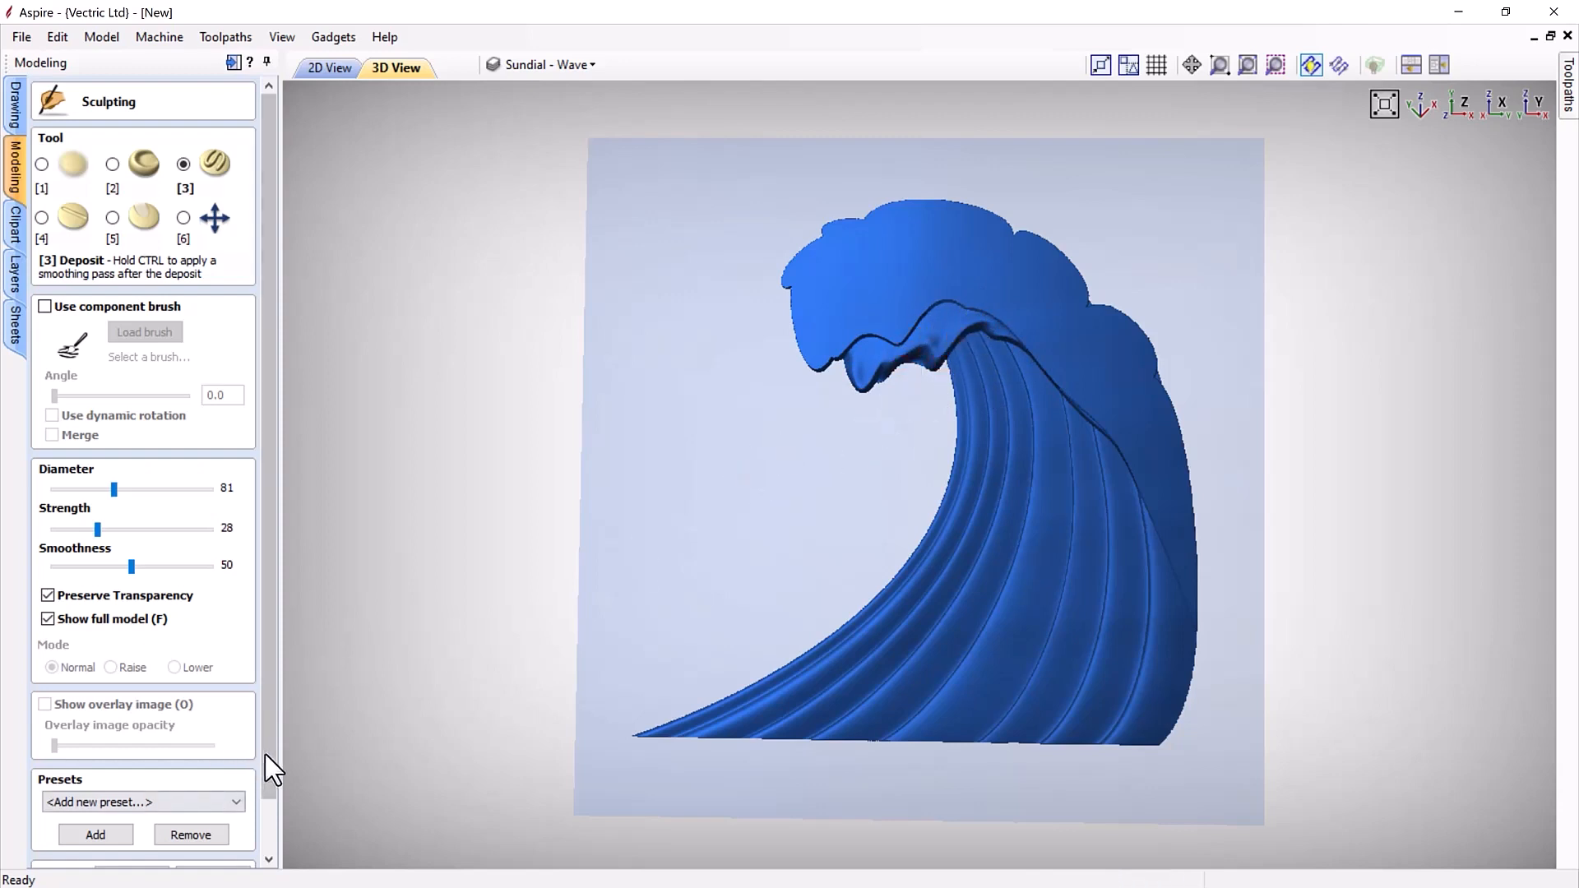
drag(264, 768, 265, 820)
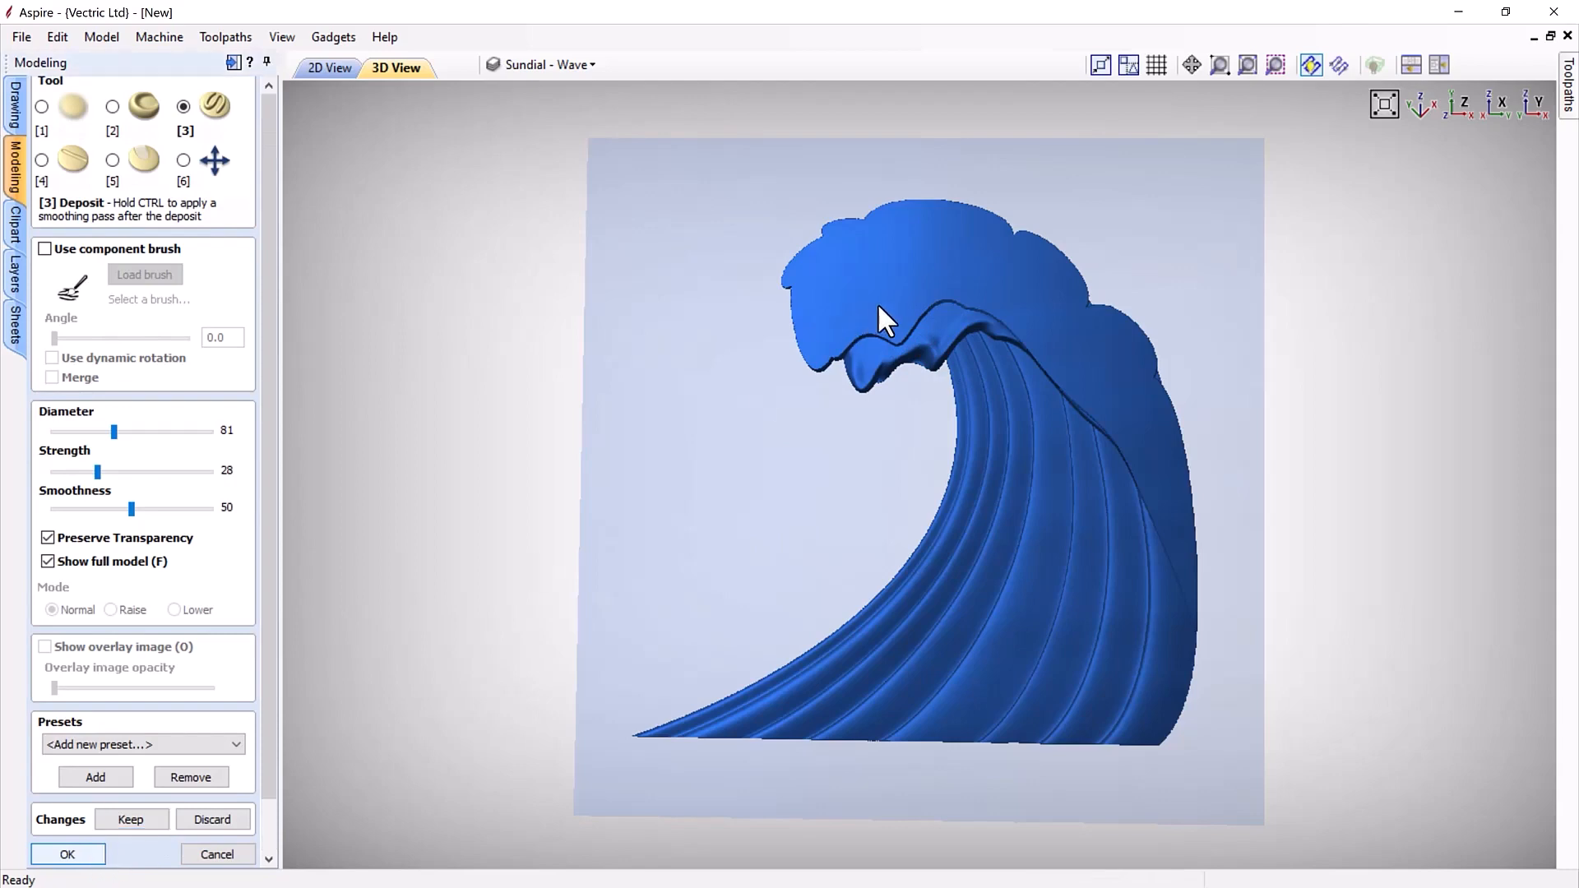
key(Return)
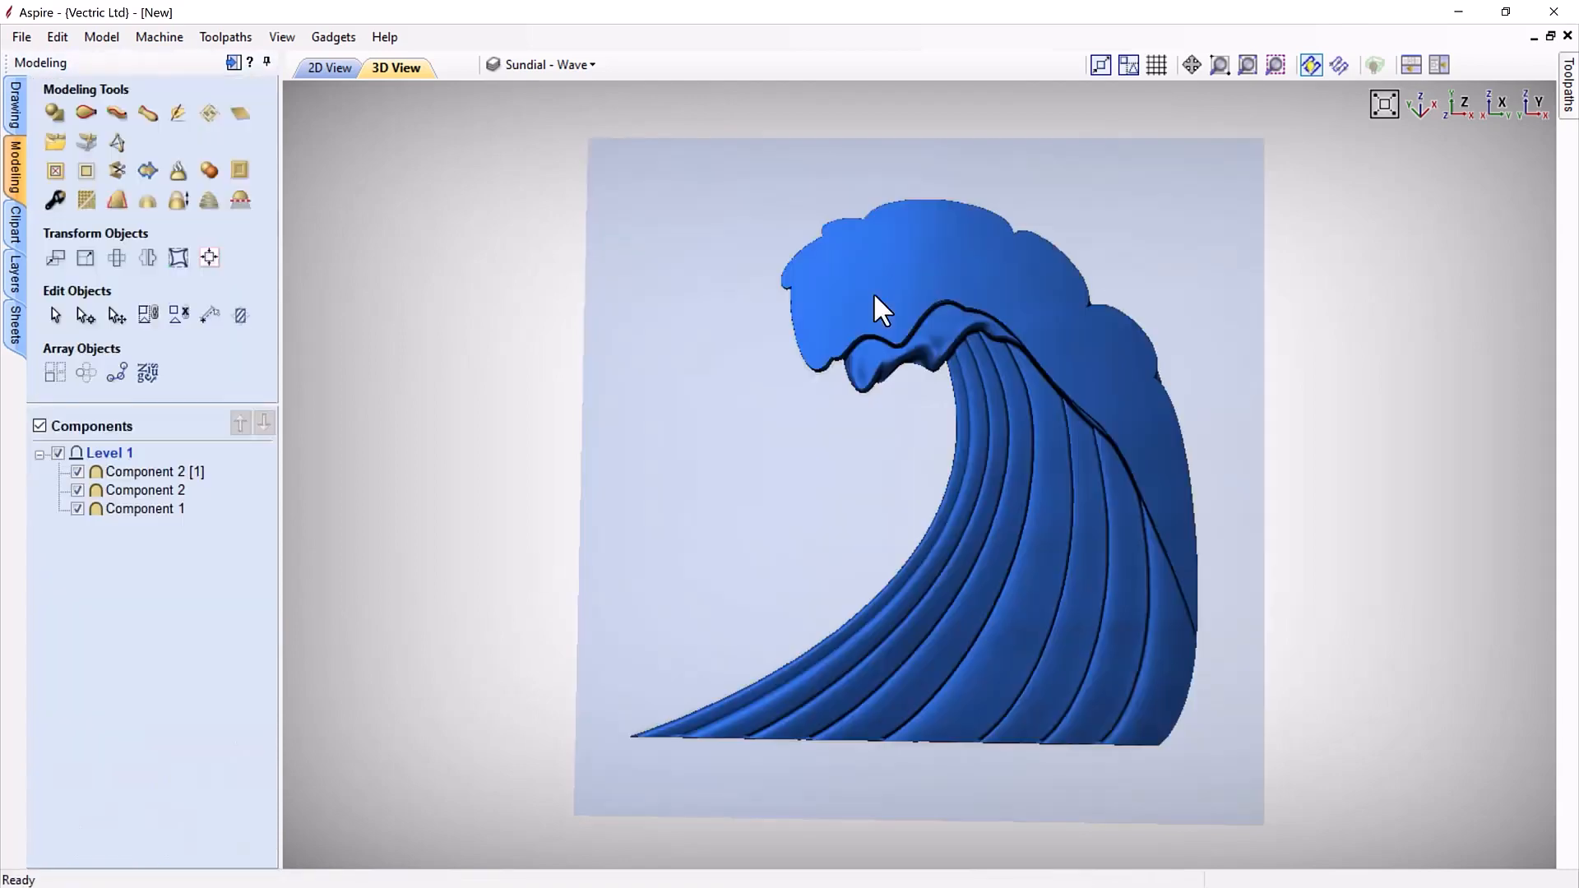
Step: Soften the larger upper crest's edges by sculpting with the Smooth tool at diameters 161 and 185, strength 54 and smoothness 12, alternating with Smudge
click(874, 293)
click(179, 114)
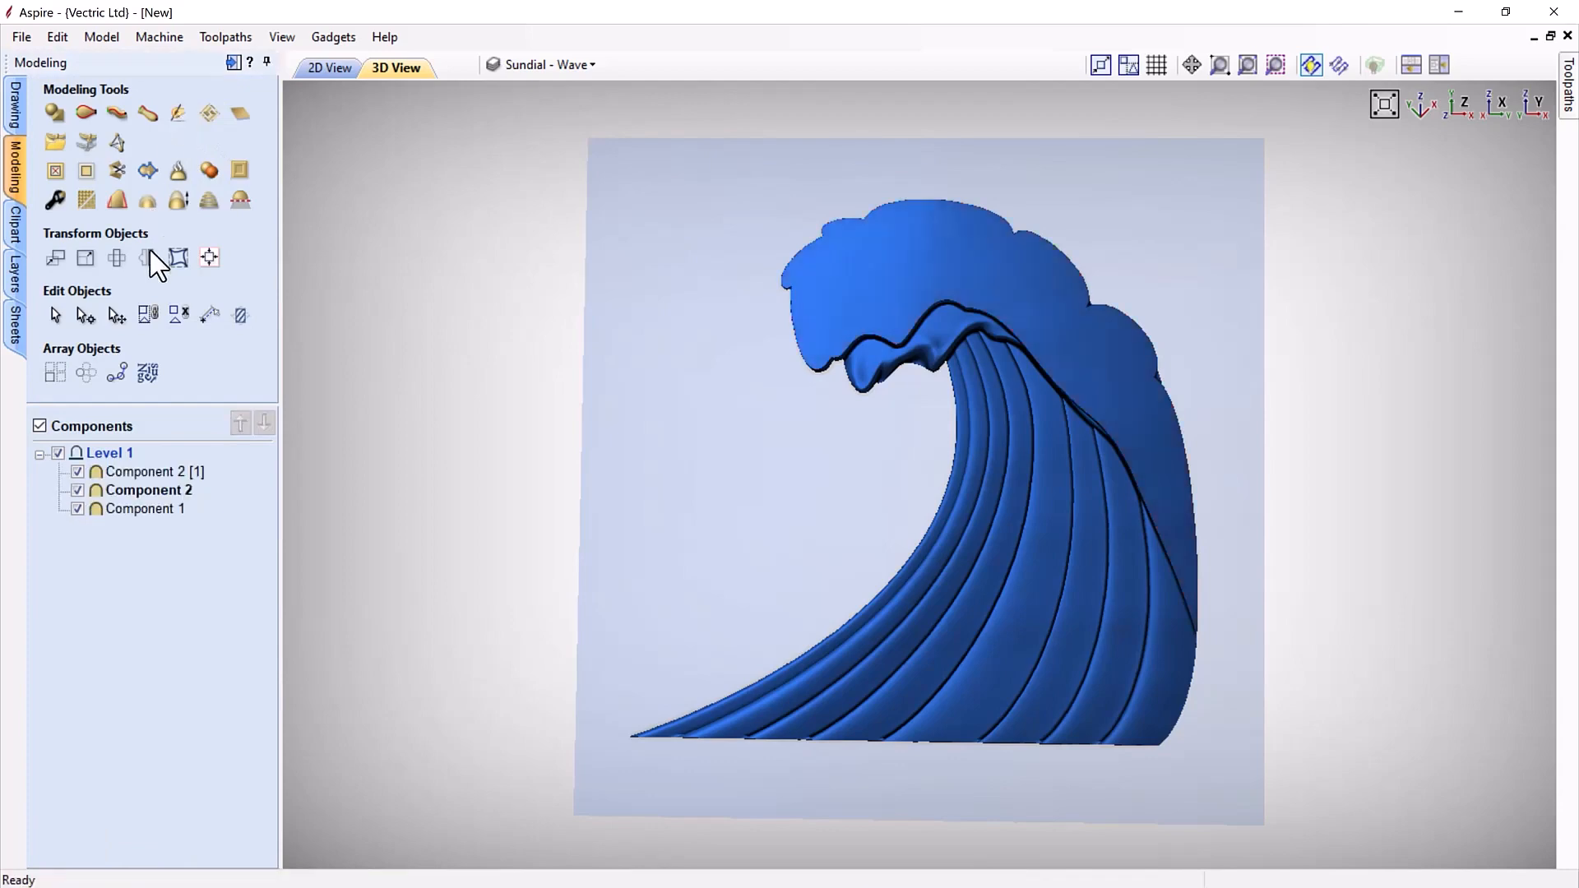
click(177, 111)
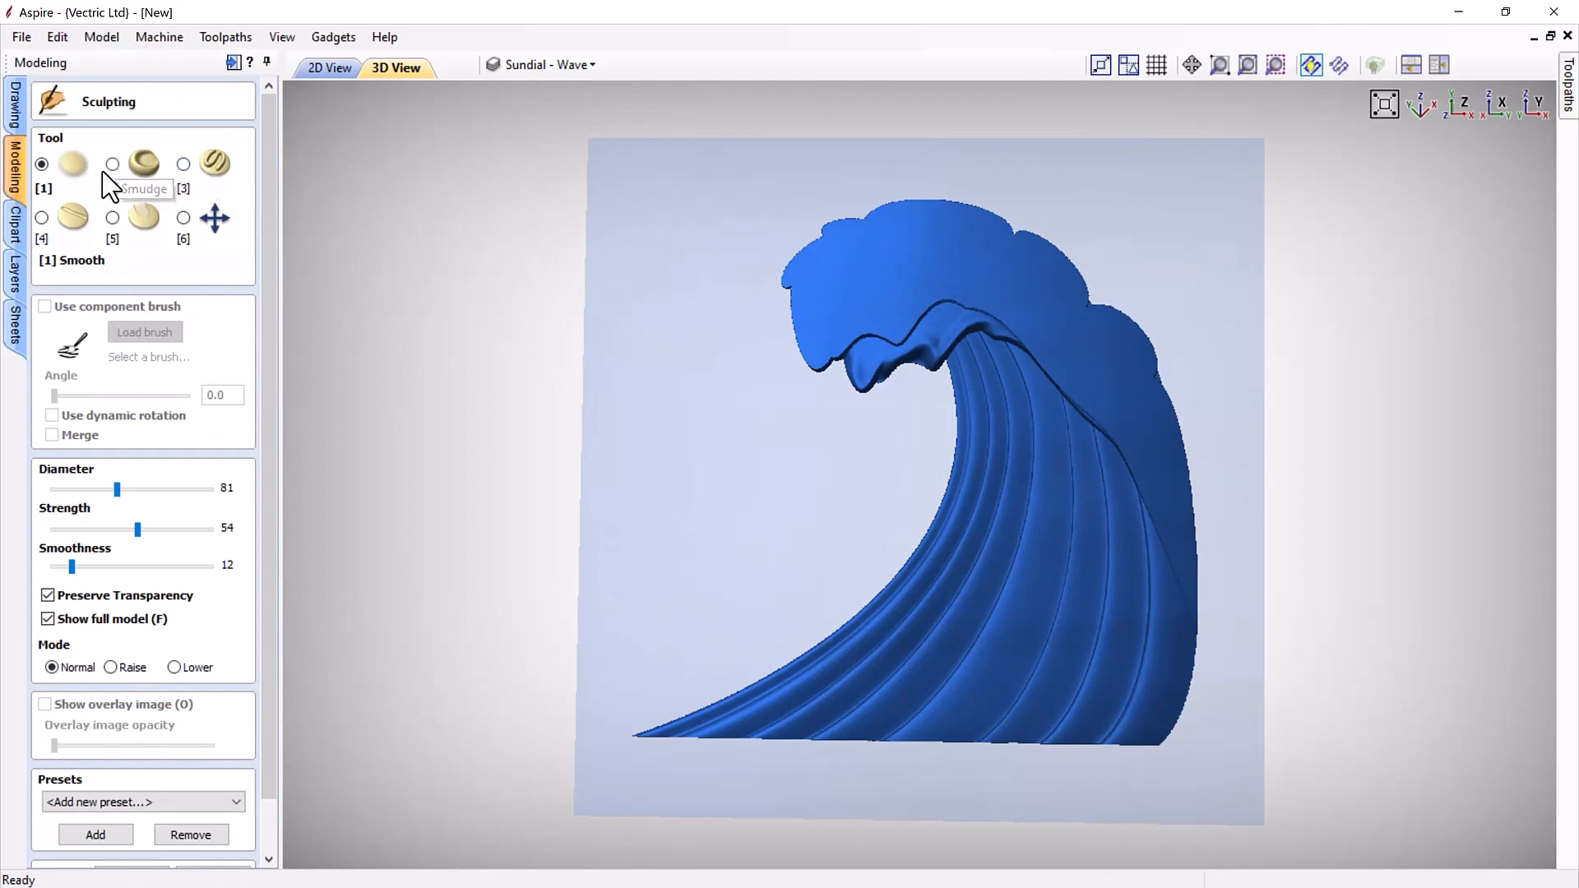
drag(117, 489, 154, 489)
drag(787, 305, 847, 344)
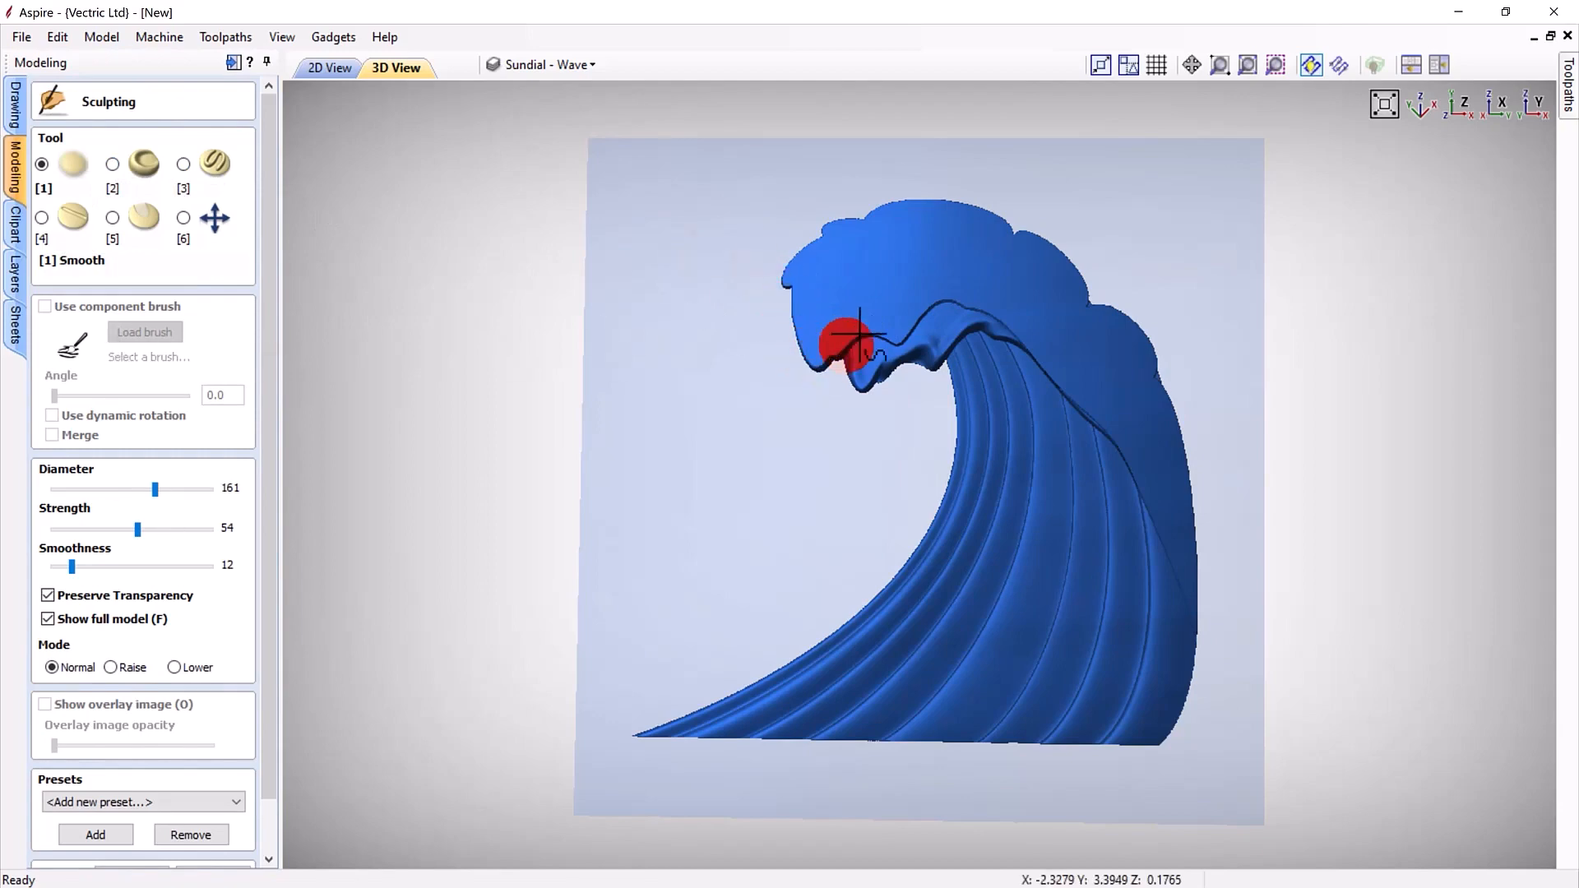
key(2)
mouse_move(873, 328)
mouse_down()
mouse_move(1008, 263)
mouse_move(958, 288)
mouse_move(882, 290)
mouse_move(899, 219)
mouse_move(1075, 288)
mouse_move(1161, 411)
mouse_up()
key(1)
mouse_move(856, 213)
mouse_down()
mouse_move(874, 219)
mouse_move(871, 324)
mouse_move(1121, 353)
mouse_move(1034, 227)
mouse_up()
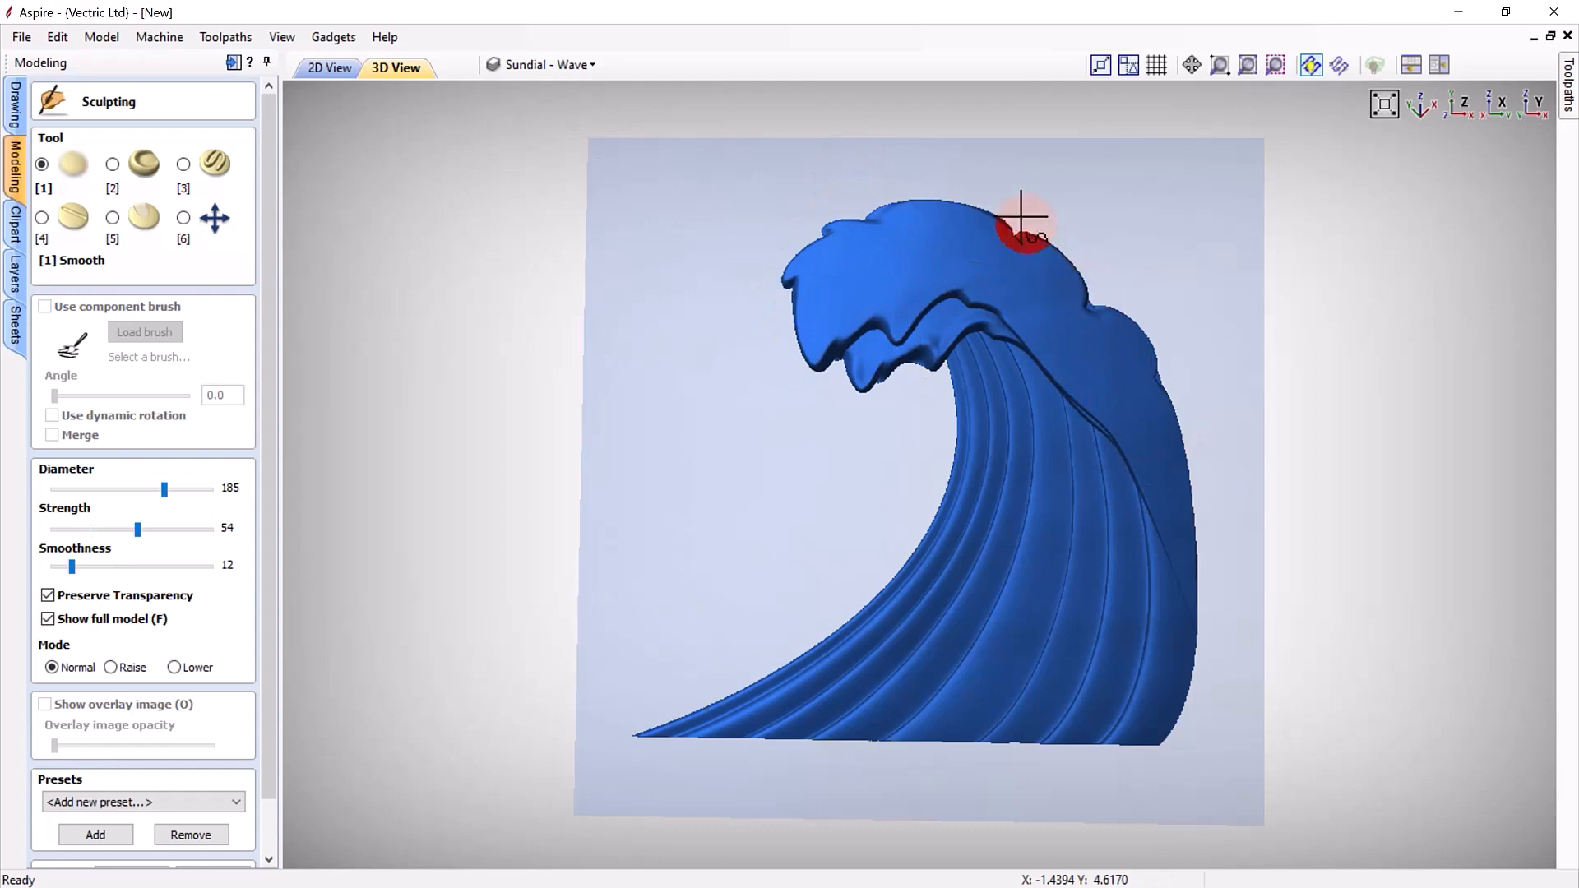
Step: Build up ridges across the upper crest with the Deposit tool at diameter 145, strength 24 and smoothness 50
click(216, 164)
drag(97, 529, 90, 529)
mouse_move(921, 198)
mouse_down()
mouse_move(835, 239)
mouse_move(831, 271)
mouse_move(866, 317)
mouse_move(977, 282)
mouse_move(1085, 288)
mouse_move(1072, 367)
mouse_move(1139, 344)
mouse_move(1175, 492)
mouse_up()
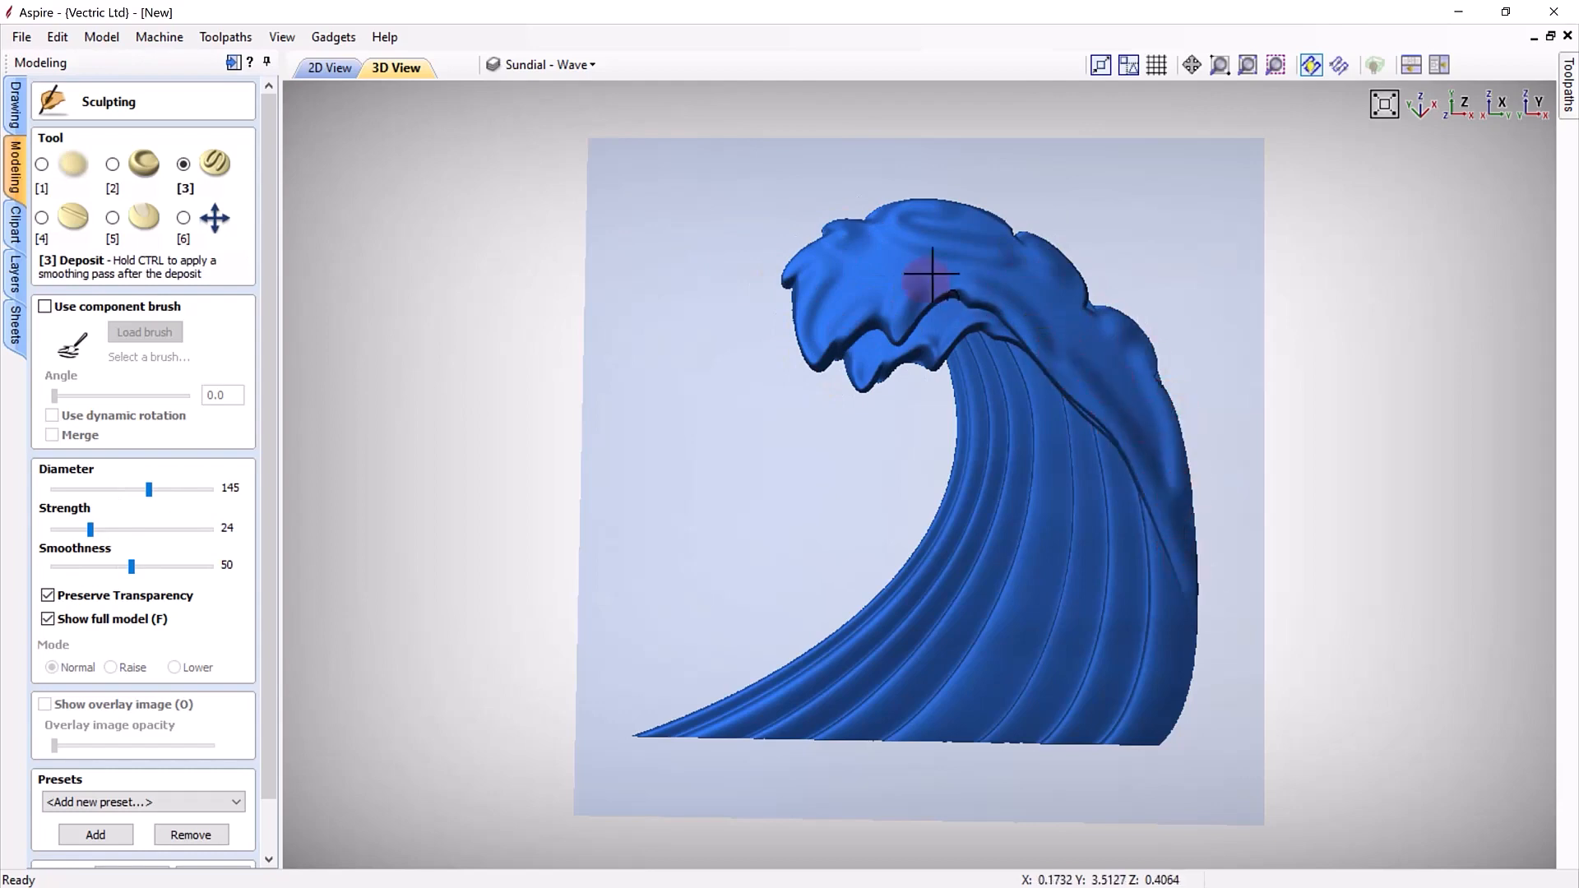
Step: Blend the upper crest's deposited ridges with the Smudge tool at diameter 217, strength 25 and smoothness 44, and keep the sculpting changes
click(113, 164)
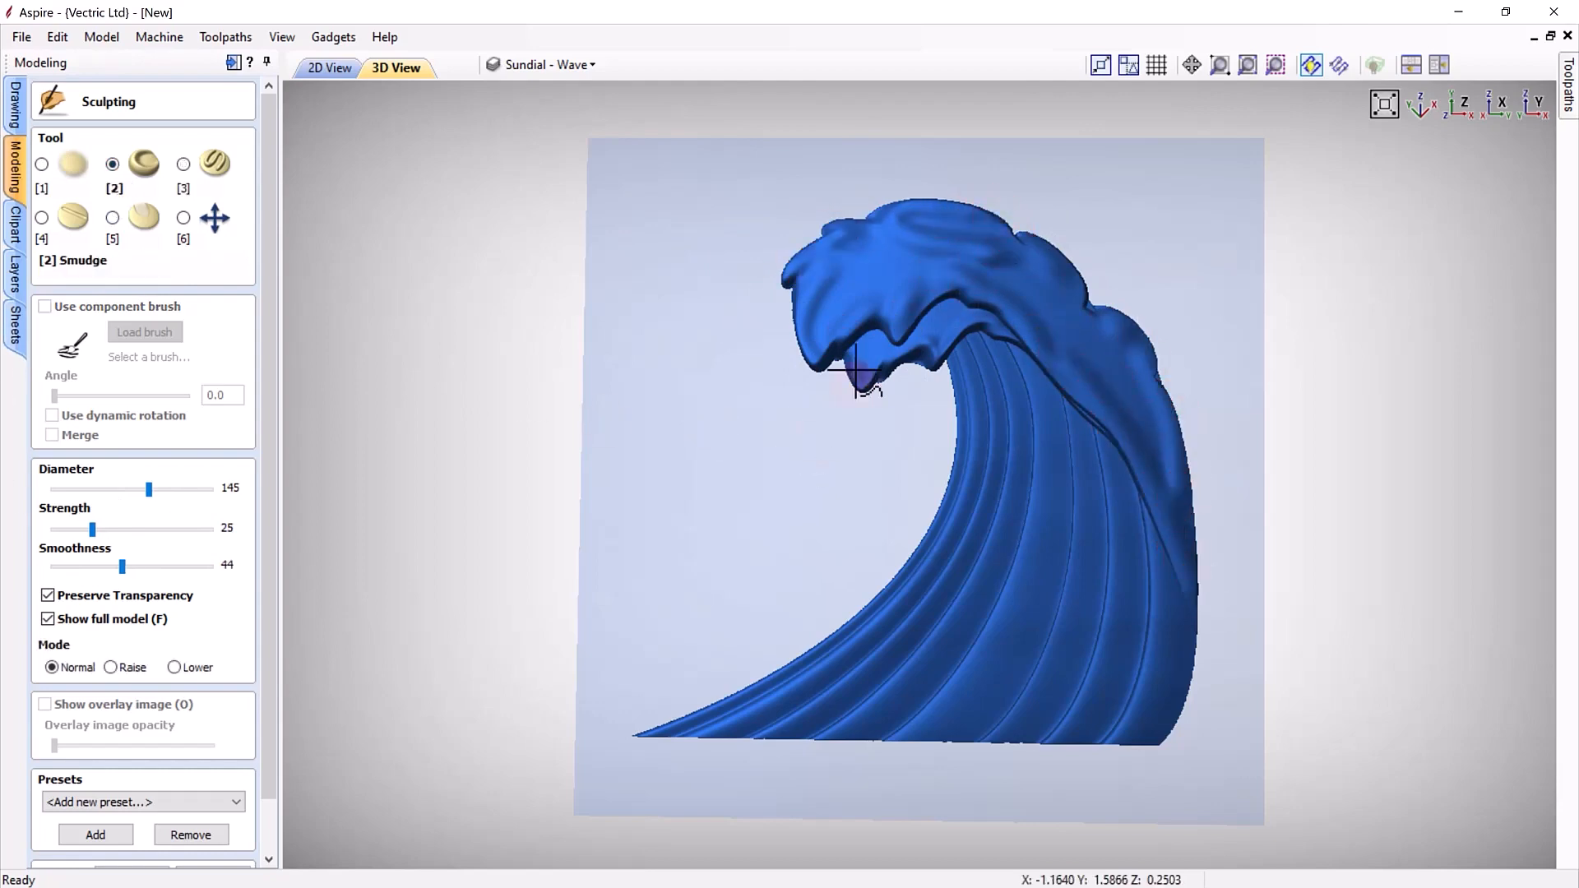
mouse_move(903, 208)
mouse_down()
mouse_move(1033, 264)
mouse_move(1149, 422)
mouse_move(1176, 526)
mouse_up()
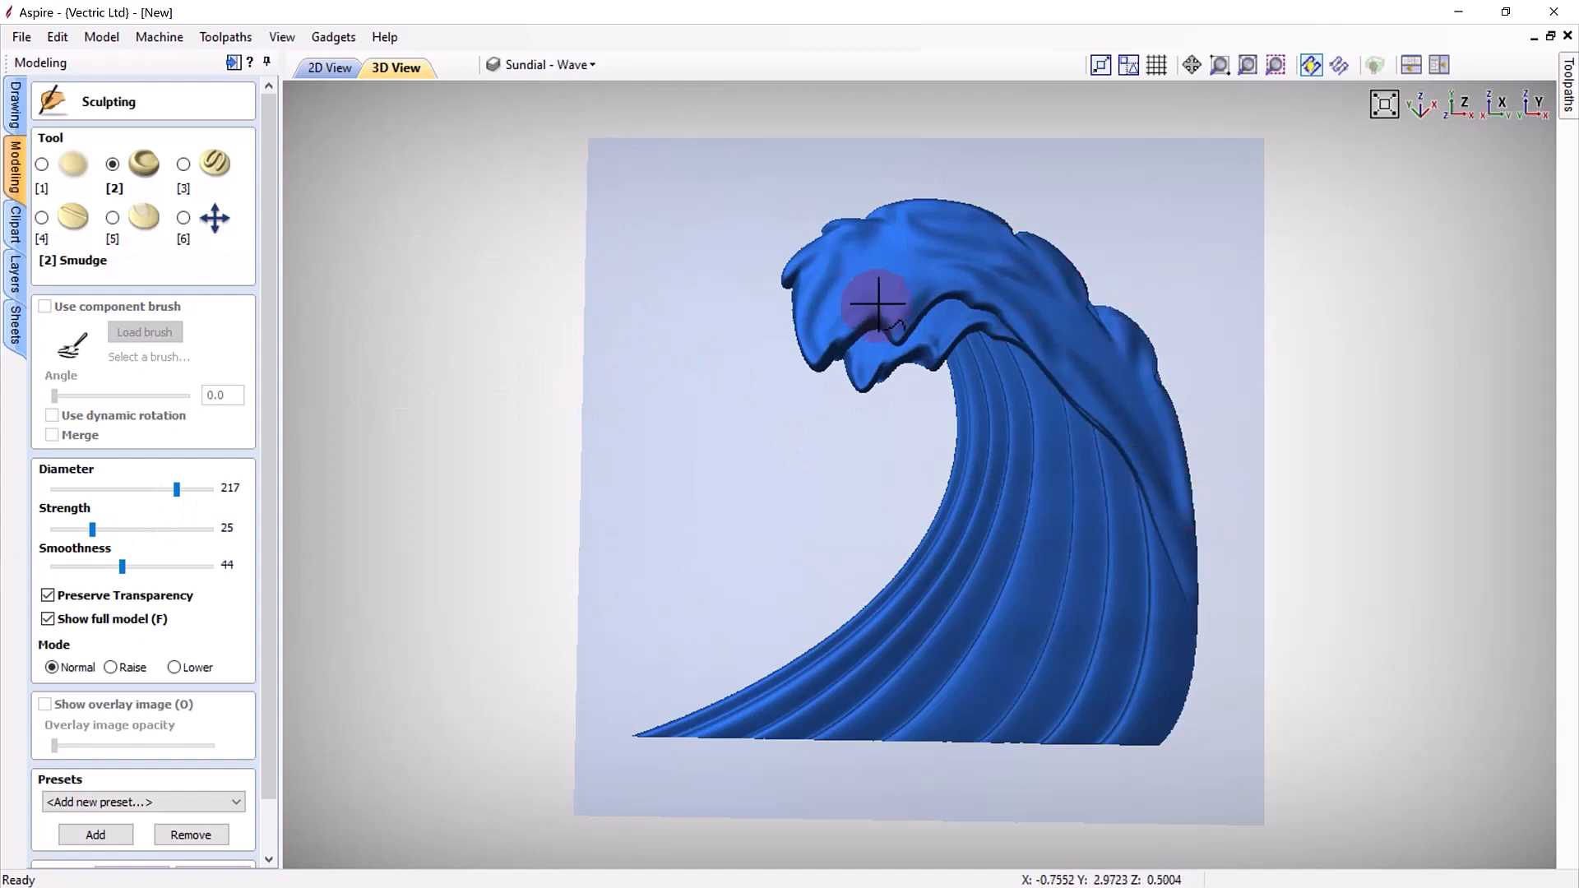
mouse_move(843, 251)
mouse_down()
mouse_move(994, 240)
mouse_move(1150, 361)
mouse_up()
mouse_move(804, 304)
mouse_down()
mouse_move(810, 379)
mouse_move(836, 388)
mouse_move(779, 338)
mouse_move(799, 362)
mouse_up()
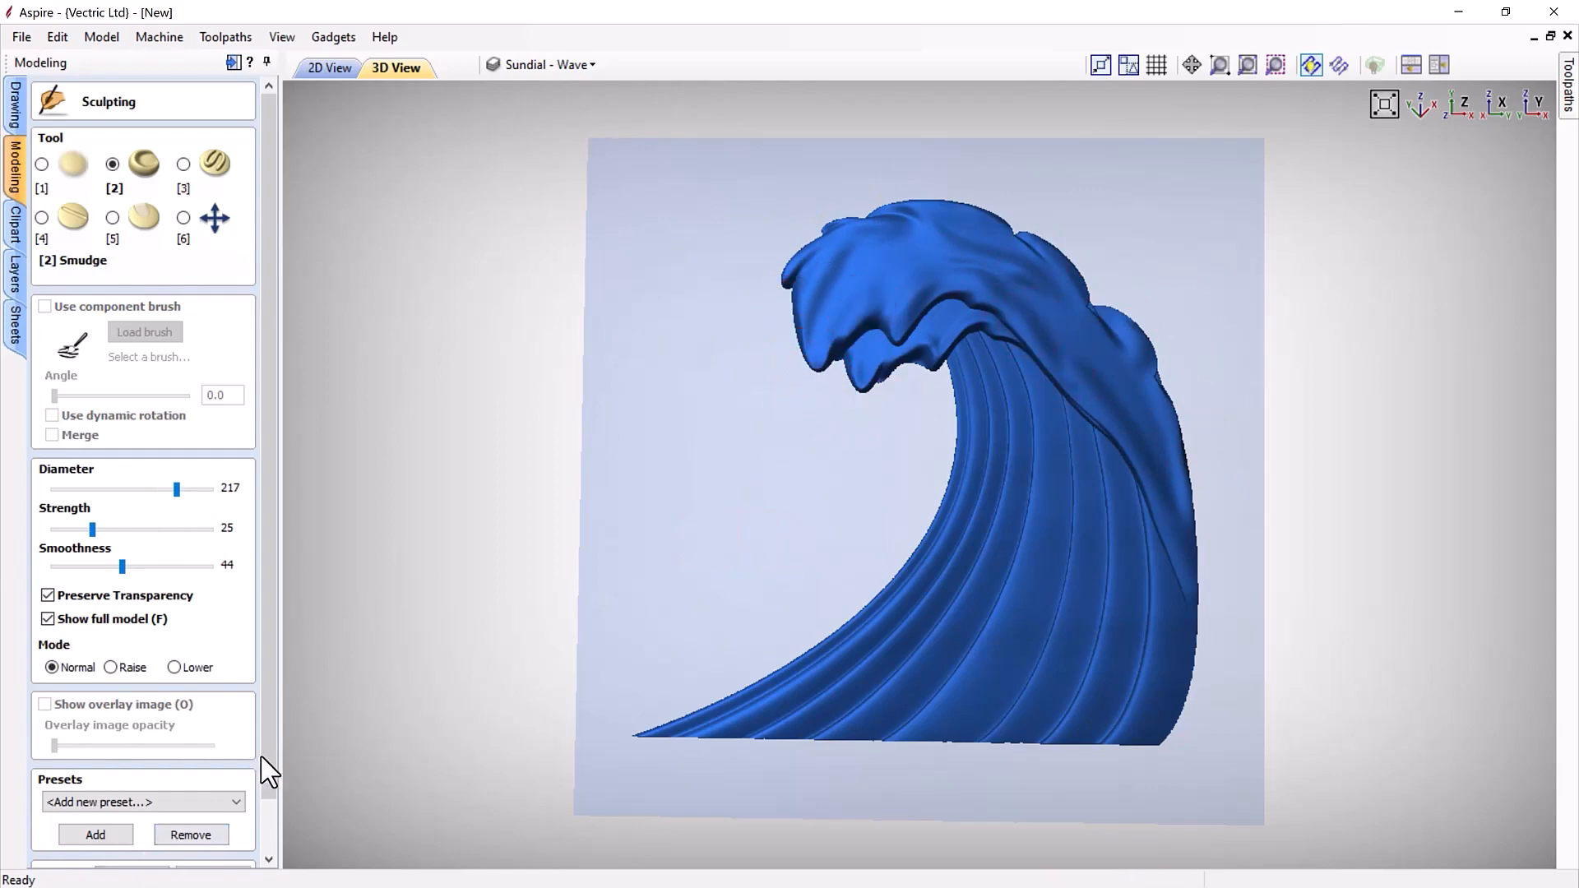
scroll(274, 744, down, 2)
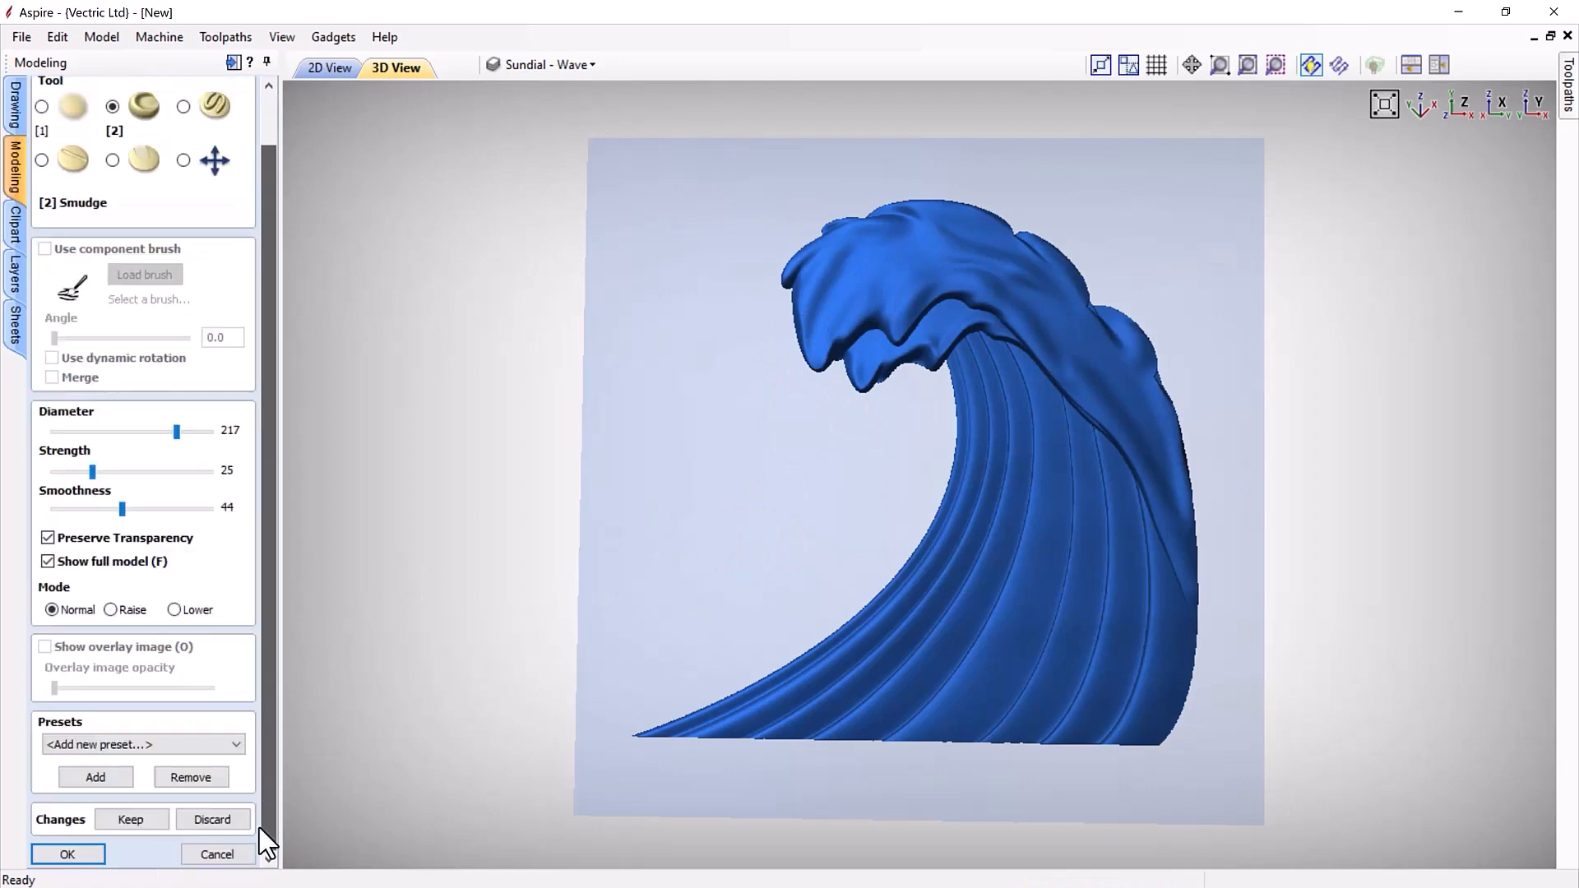
click(136, 820)
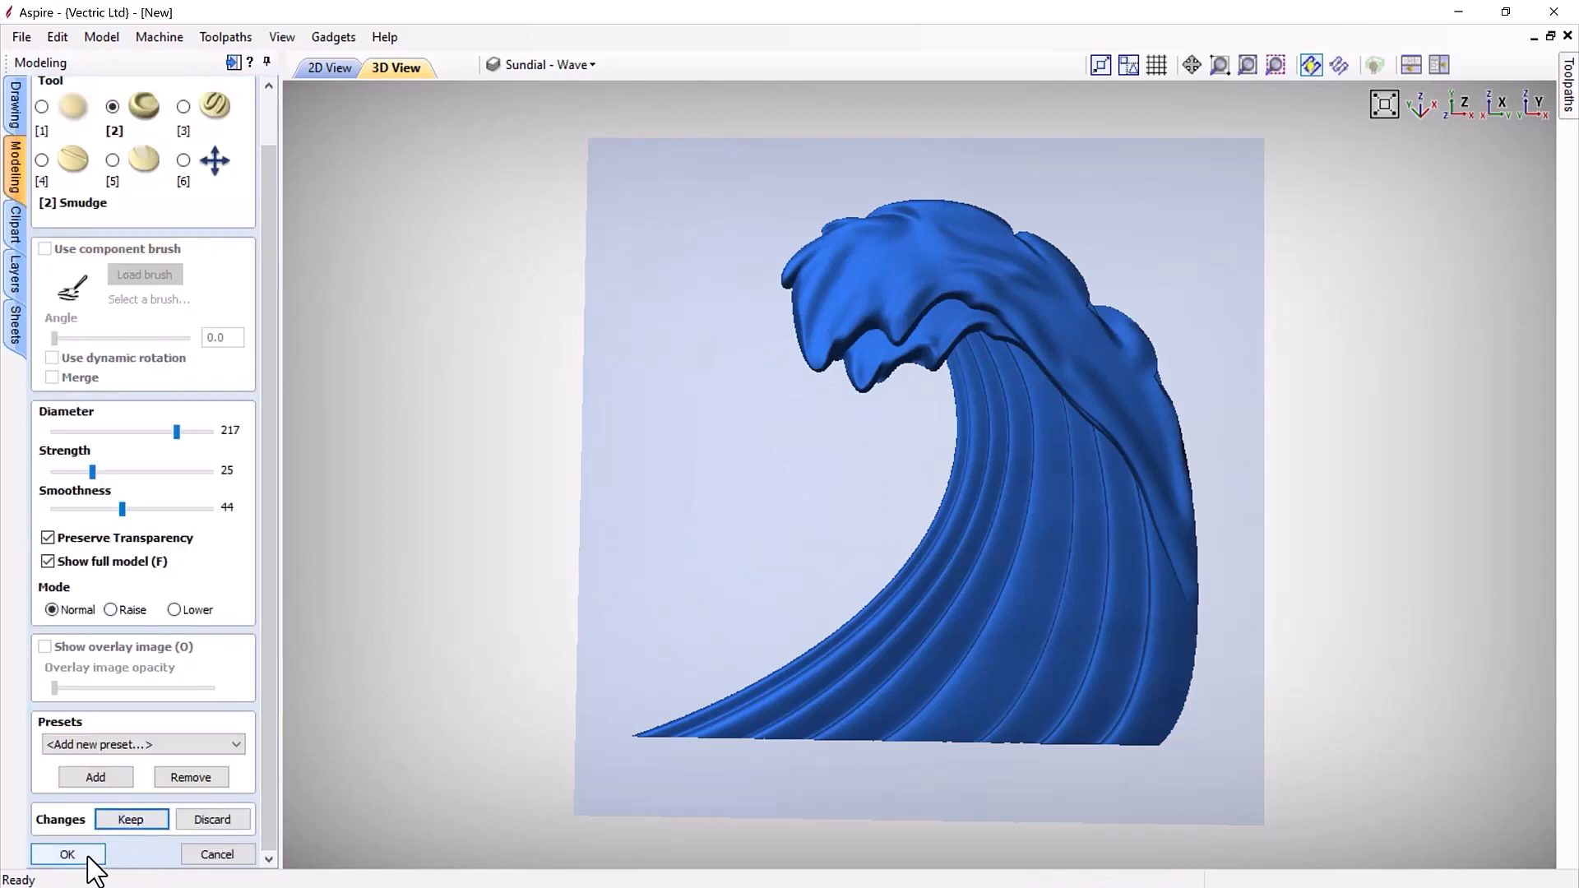
key(Return)
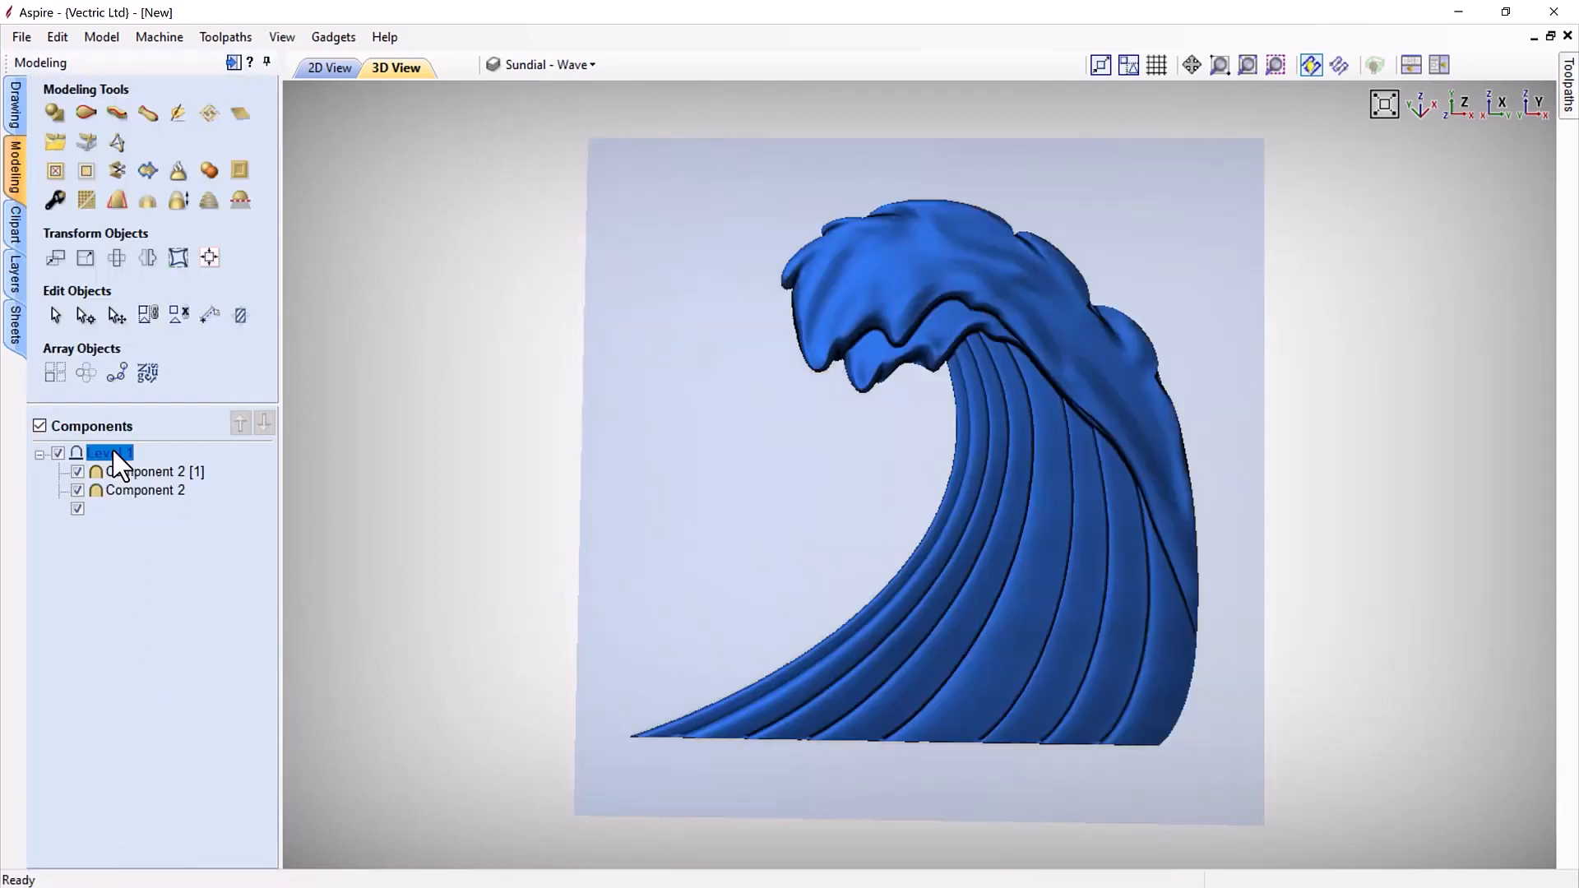
Step: Add a new level above Level 1 and create a component in it from the visible wave model
right_click(113, 452)
click(172, 617)
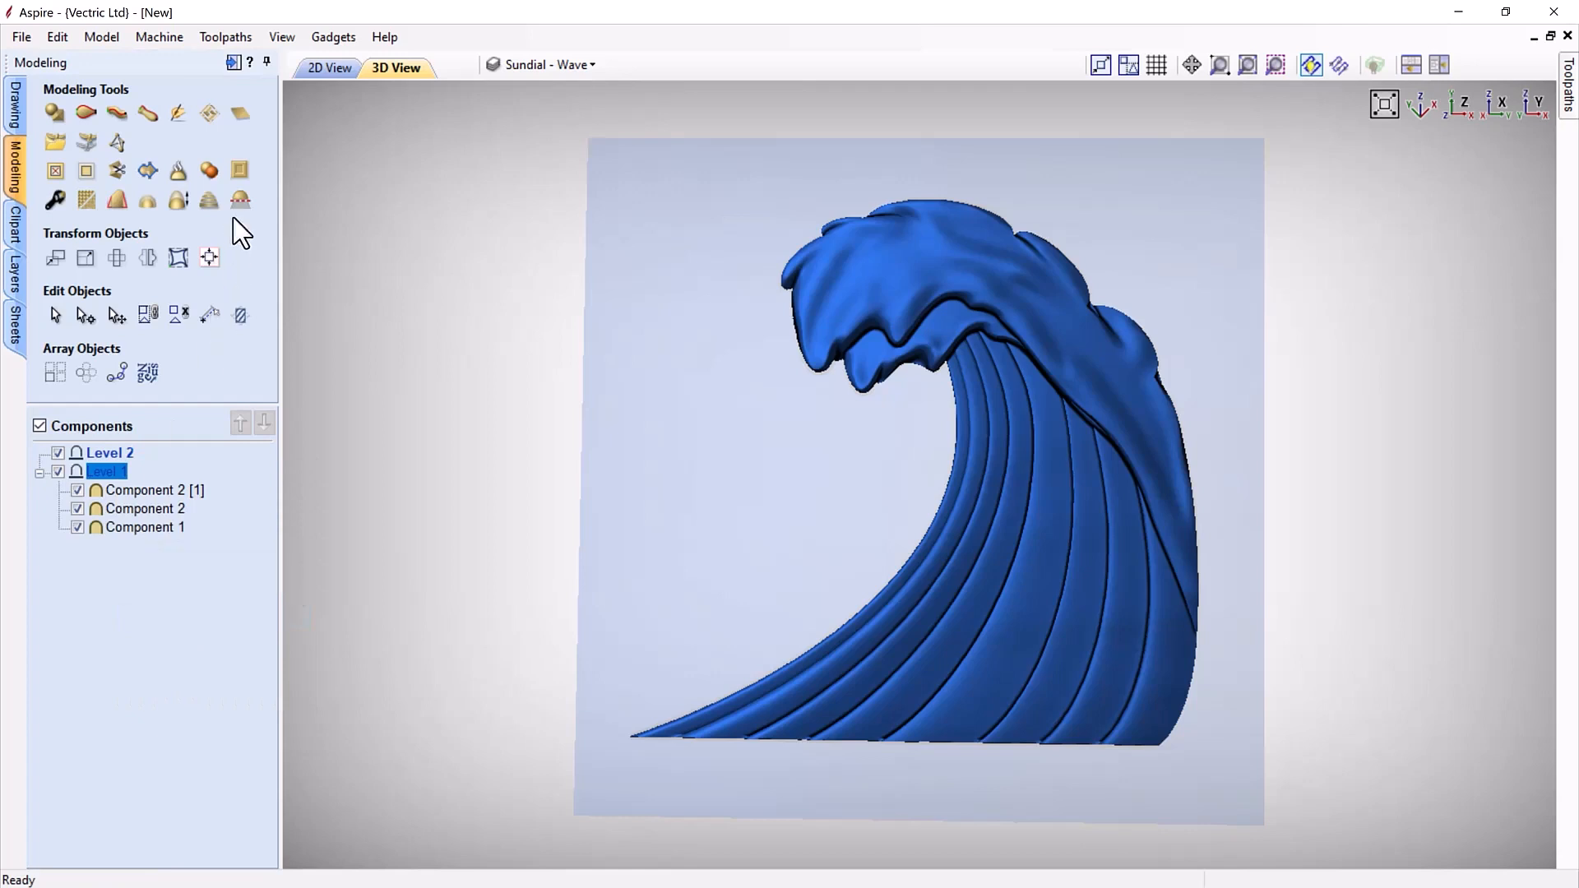
click(215, 175)
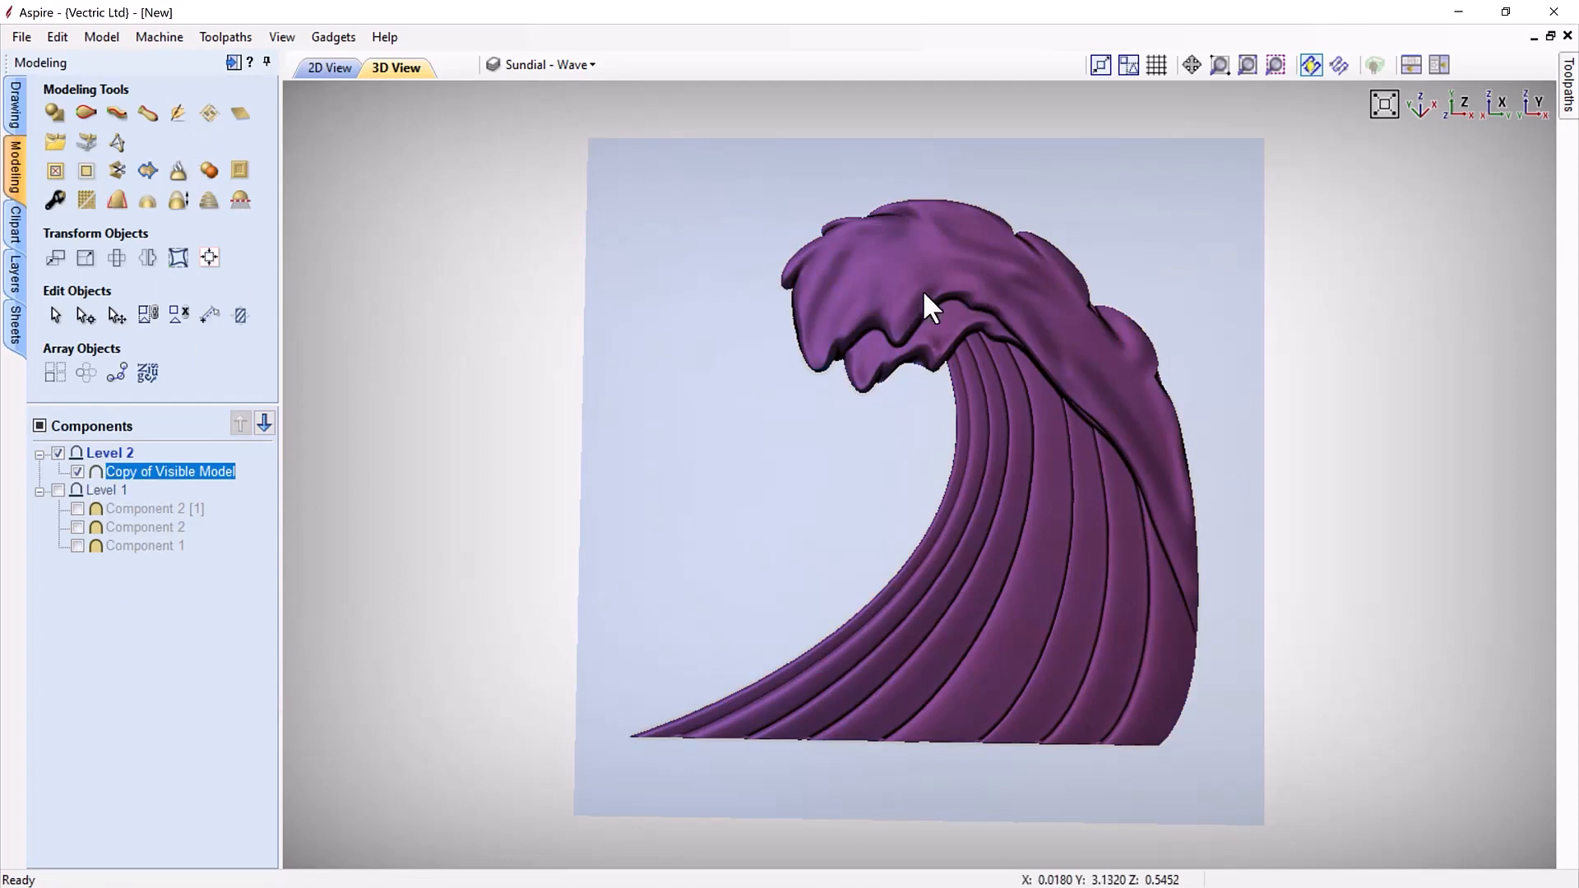
Step: Smooth the combined wave copy with the Smooth tool at diameter 217, strength 54 and smoothness 12, and keep the changes
click(179, 113)
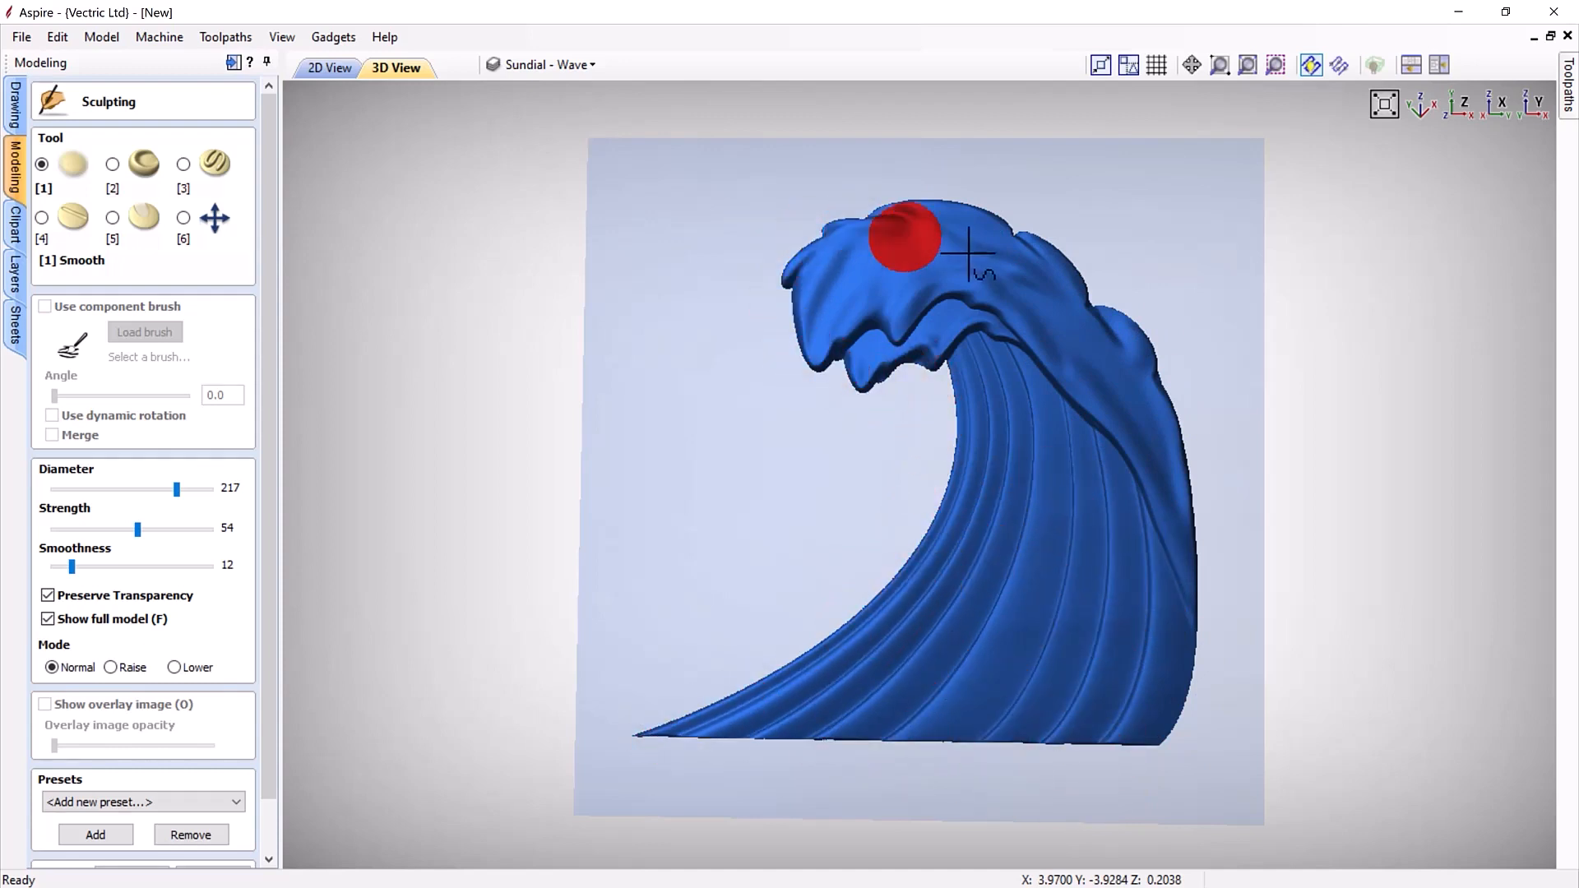
mouse_move(271, 765)
mouse_down()
mouse_move(247, 840)
mouse_move(146, 823)
mouse_up()
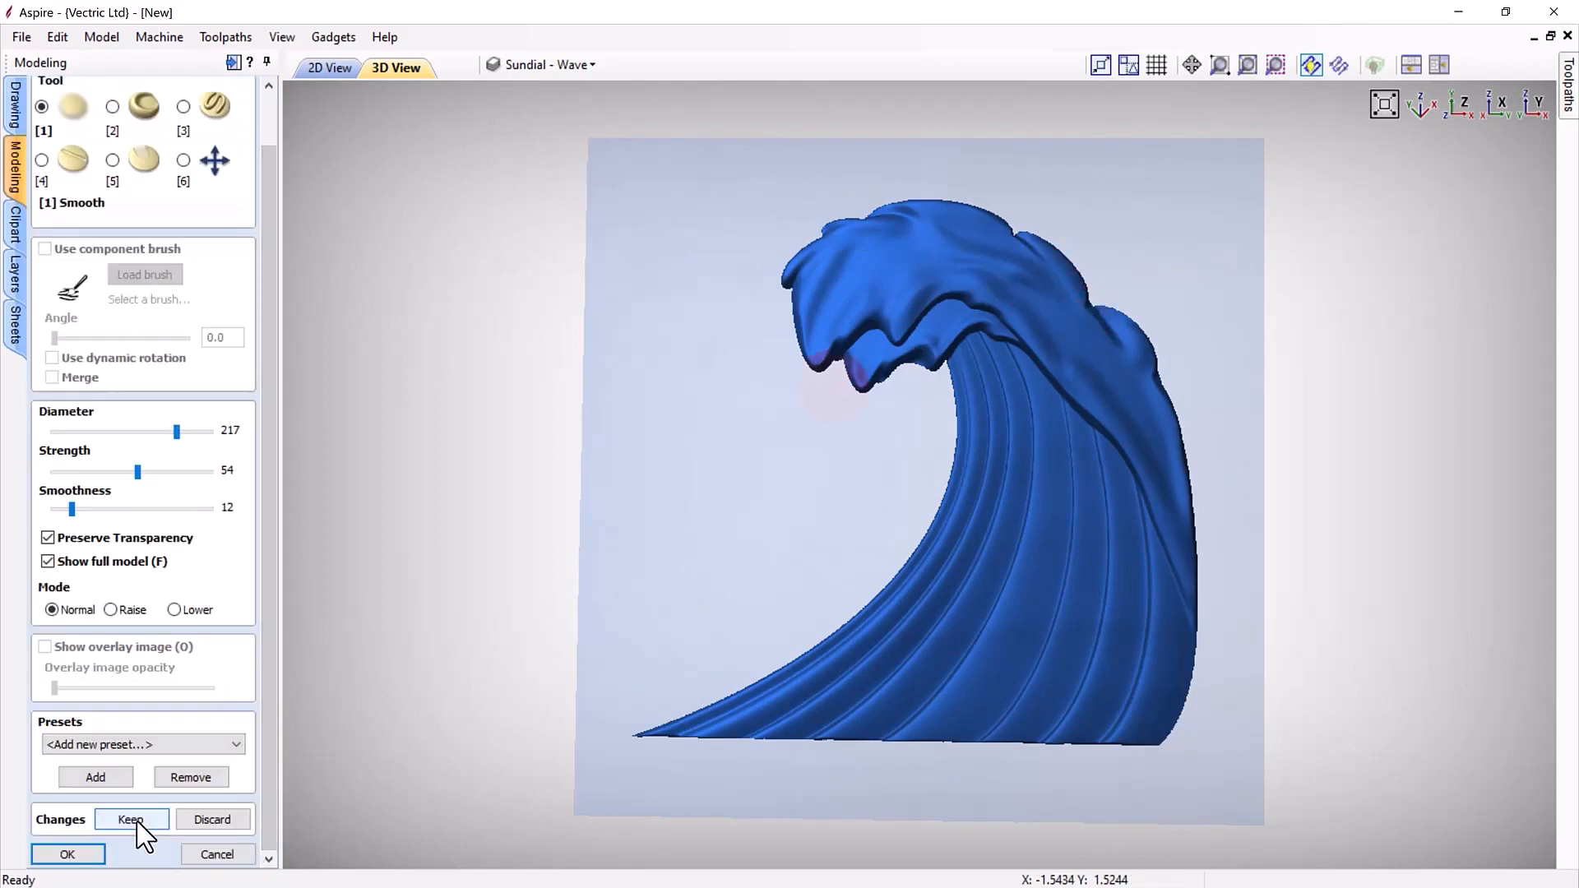
click(132, 820)
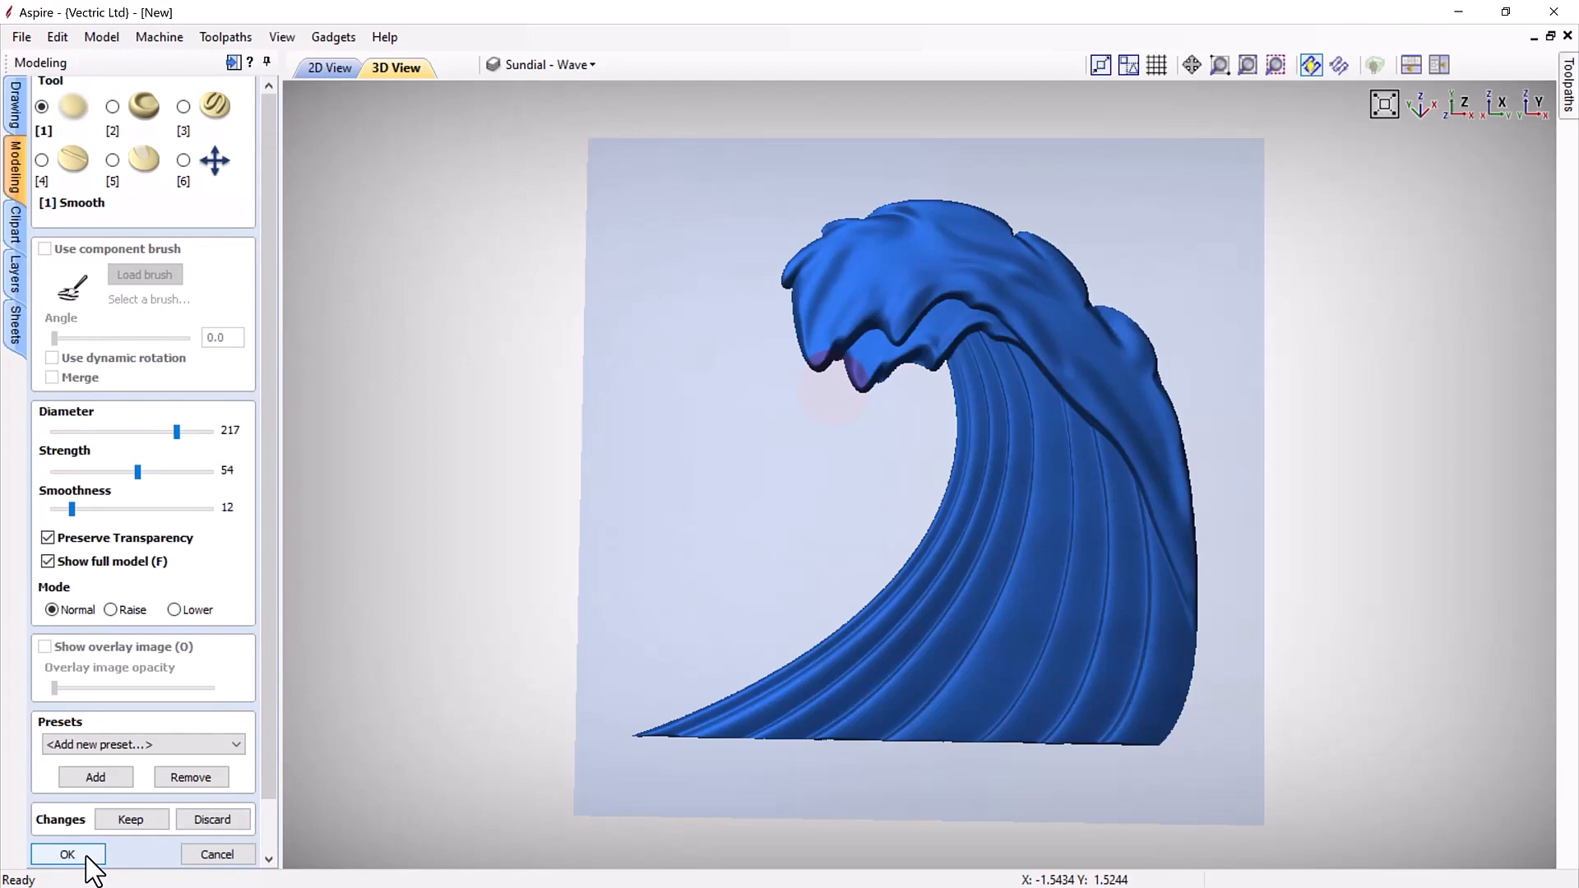
click(86, 857)
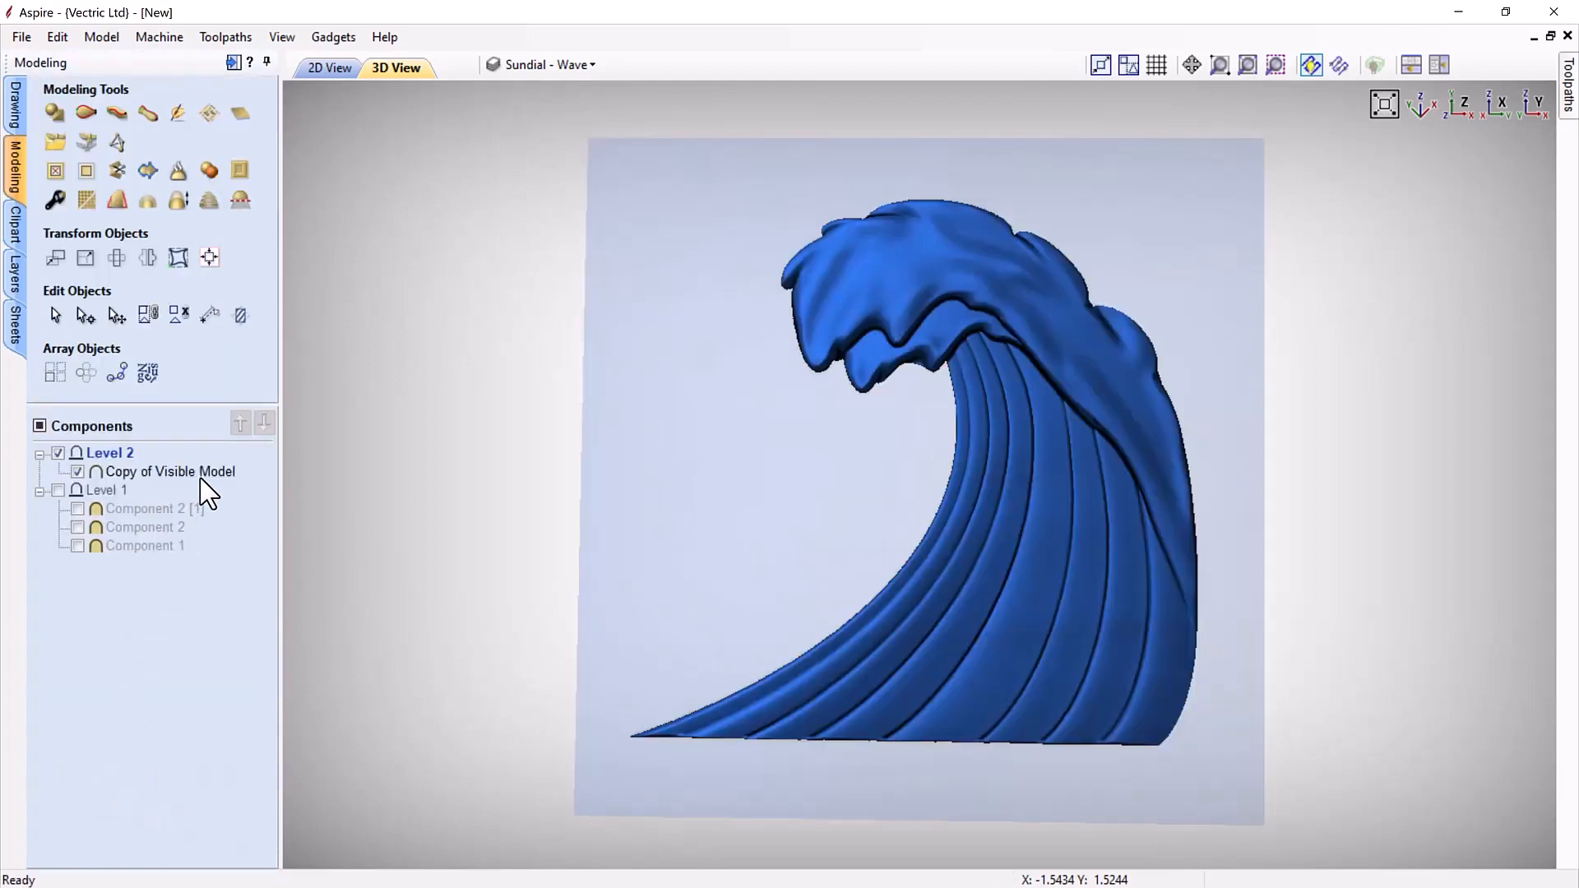
Step: Rename the combined wave component as Wave and view its Export as 3D Clipart option
click(201, 473)
click(201, 474)
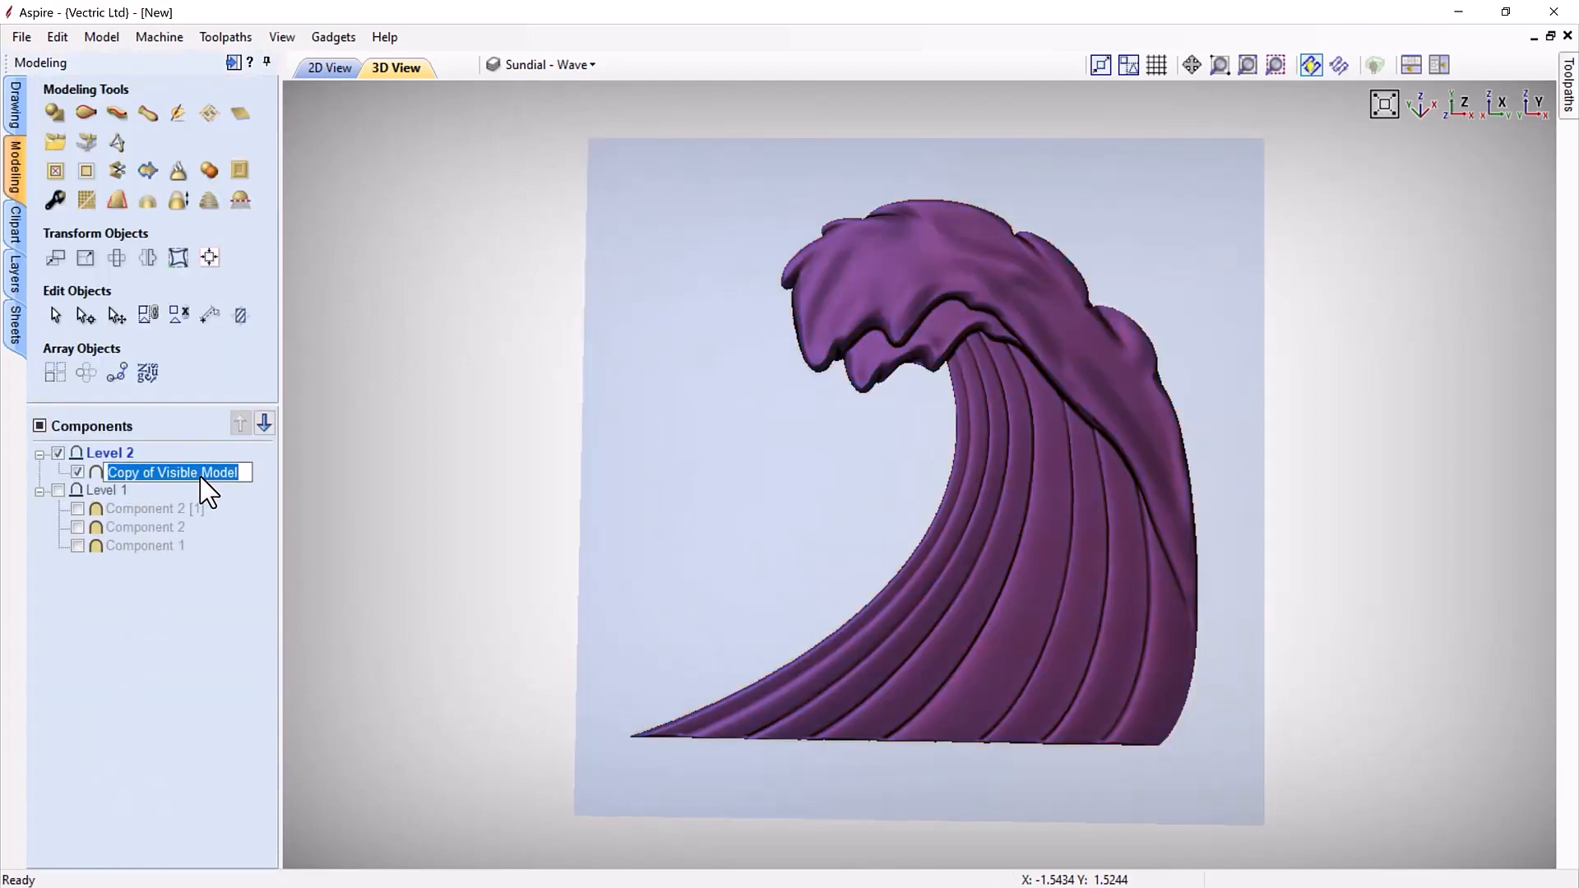
text(Wave)
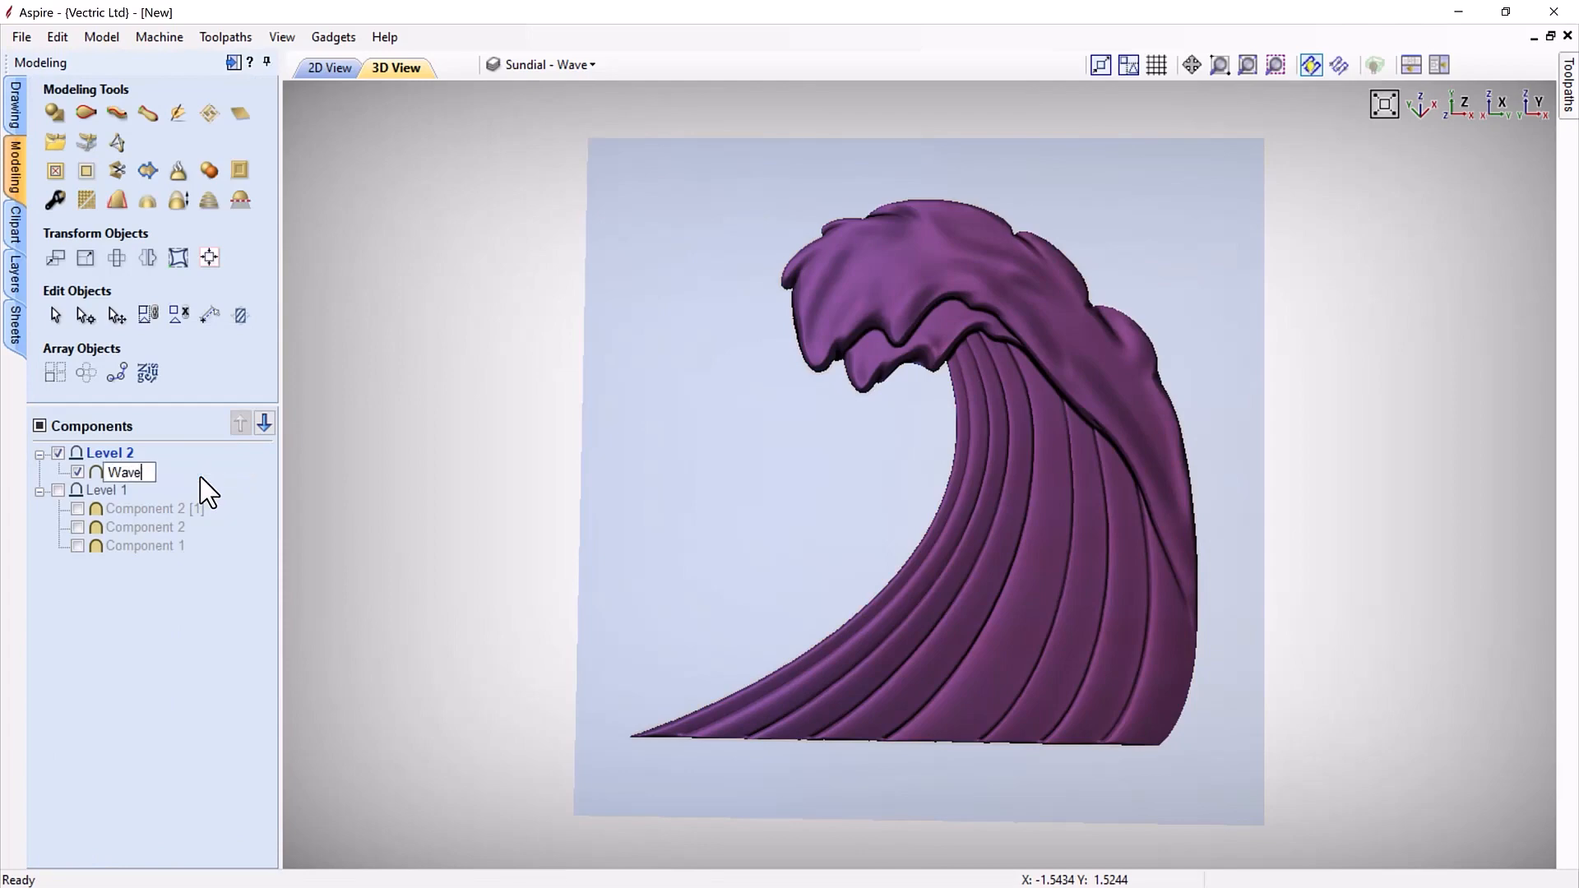
right_click(133, 469)
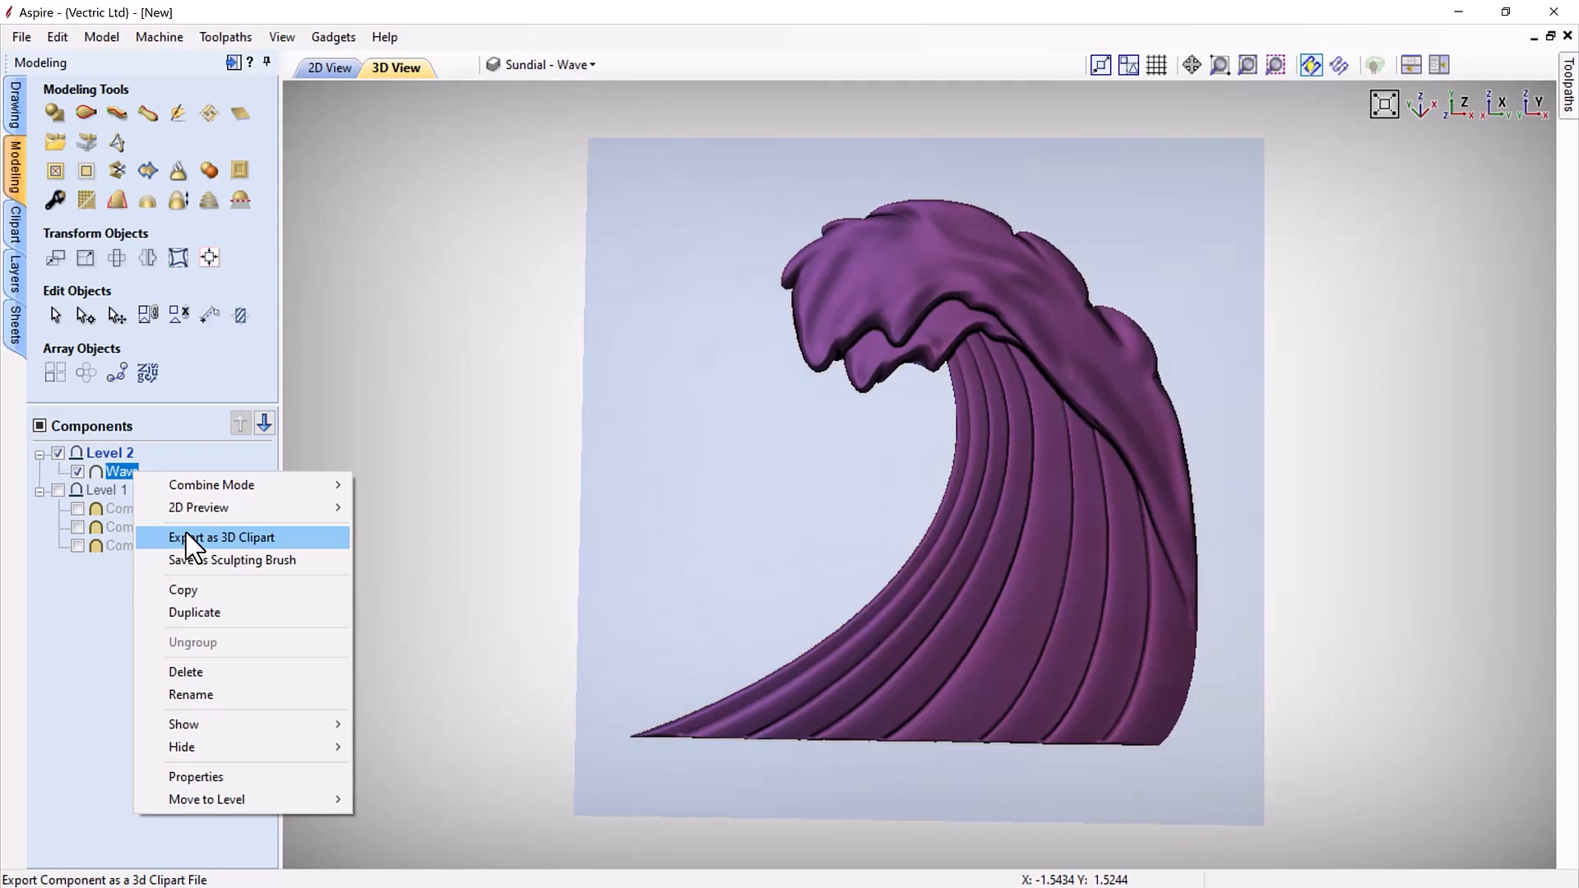
click(104, 594)
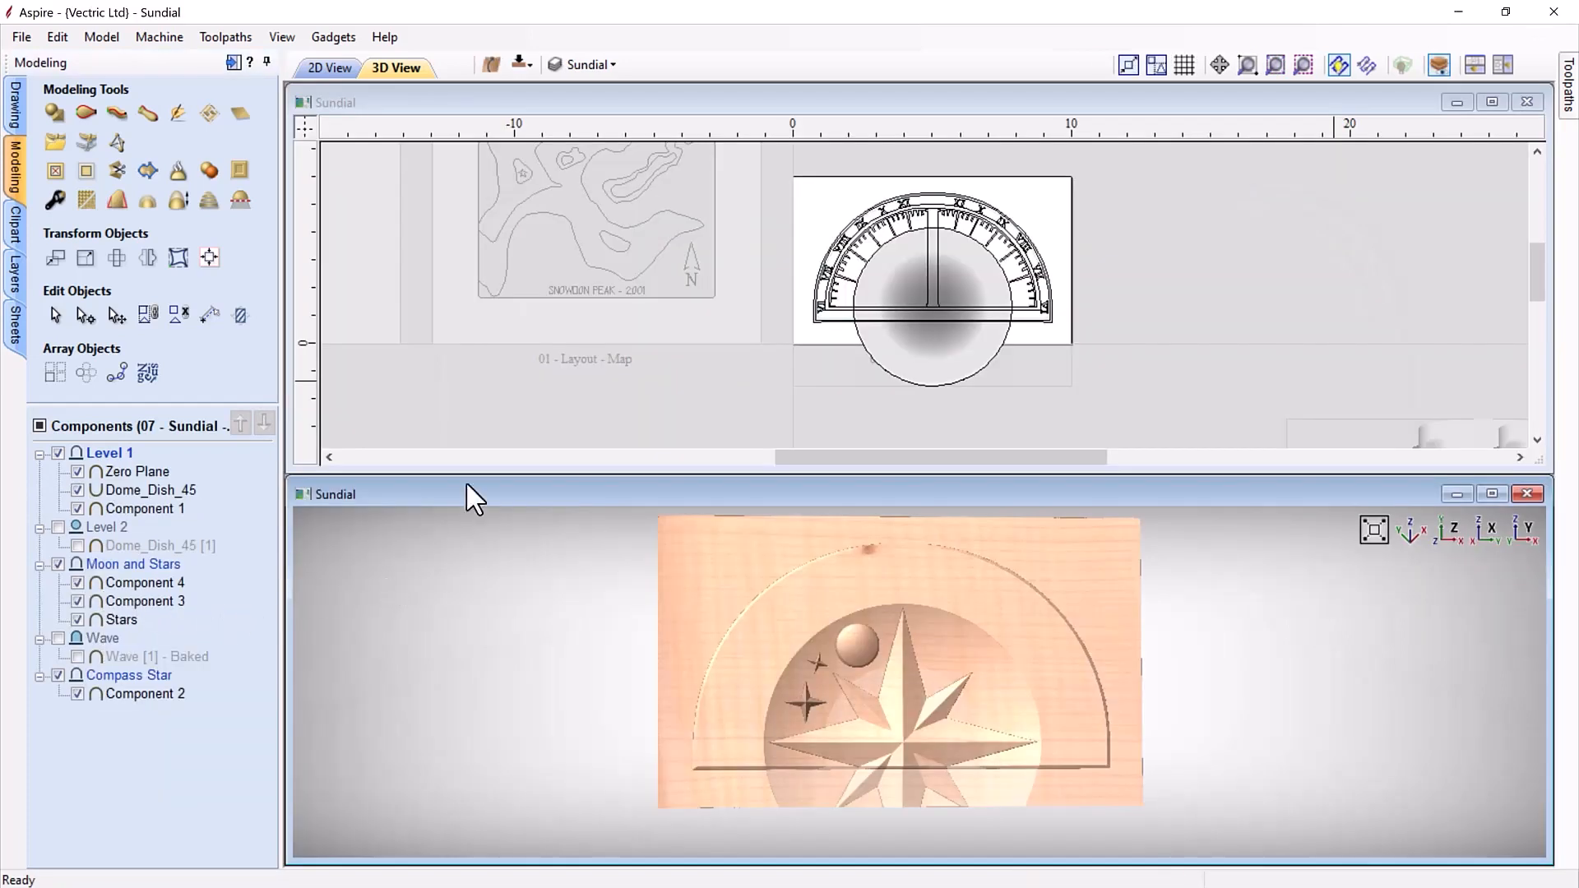
Step: In the Sundial file, show the 11 - Modeling sheet and make it the active sheet
scroll(603, 361, down, 2)
scroll(715, 352, down, 2)
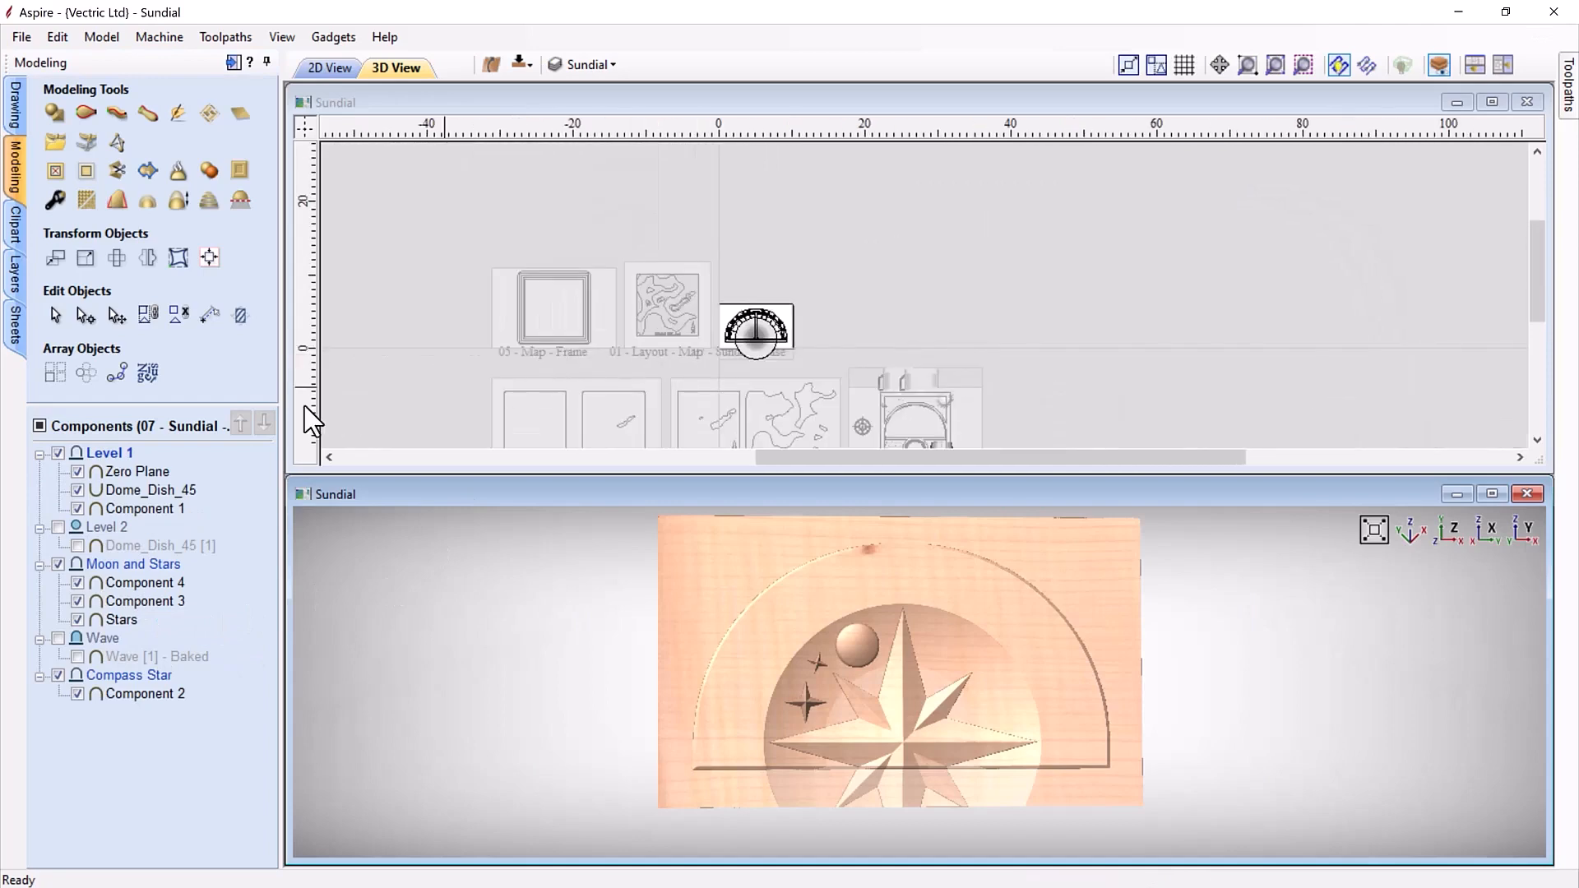
click(17, 335)
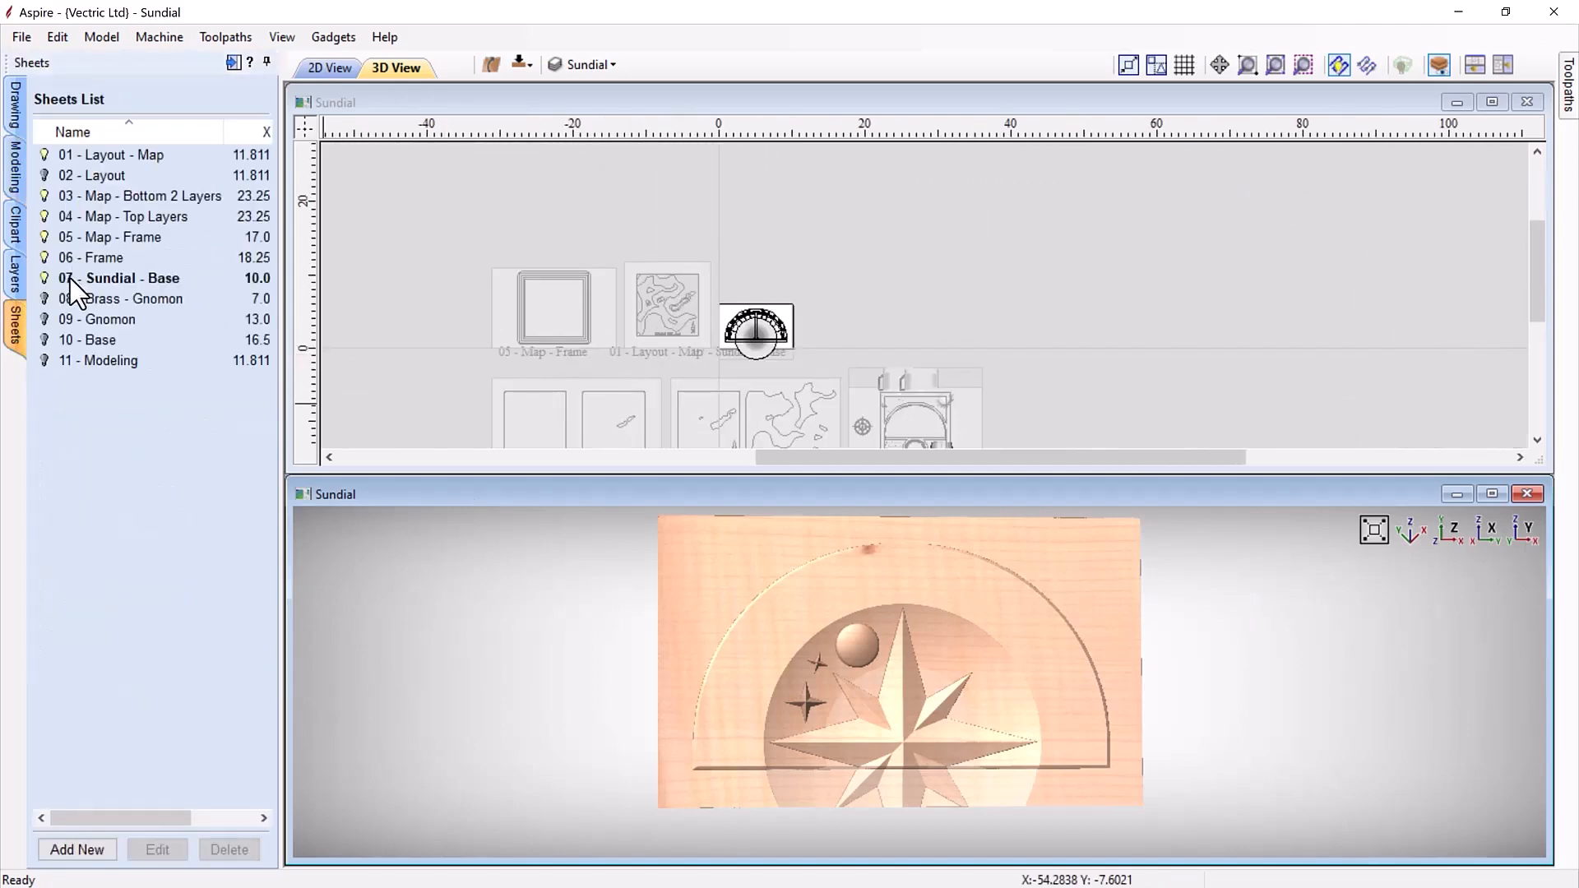
click(44, 362)
click(590, 313)
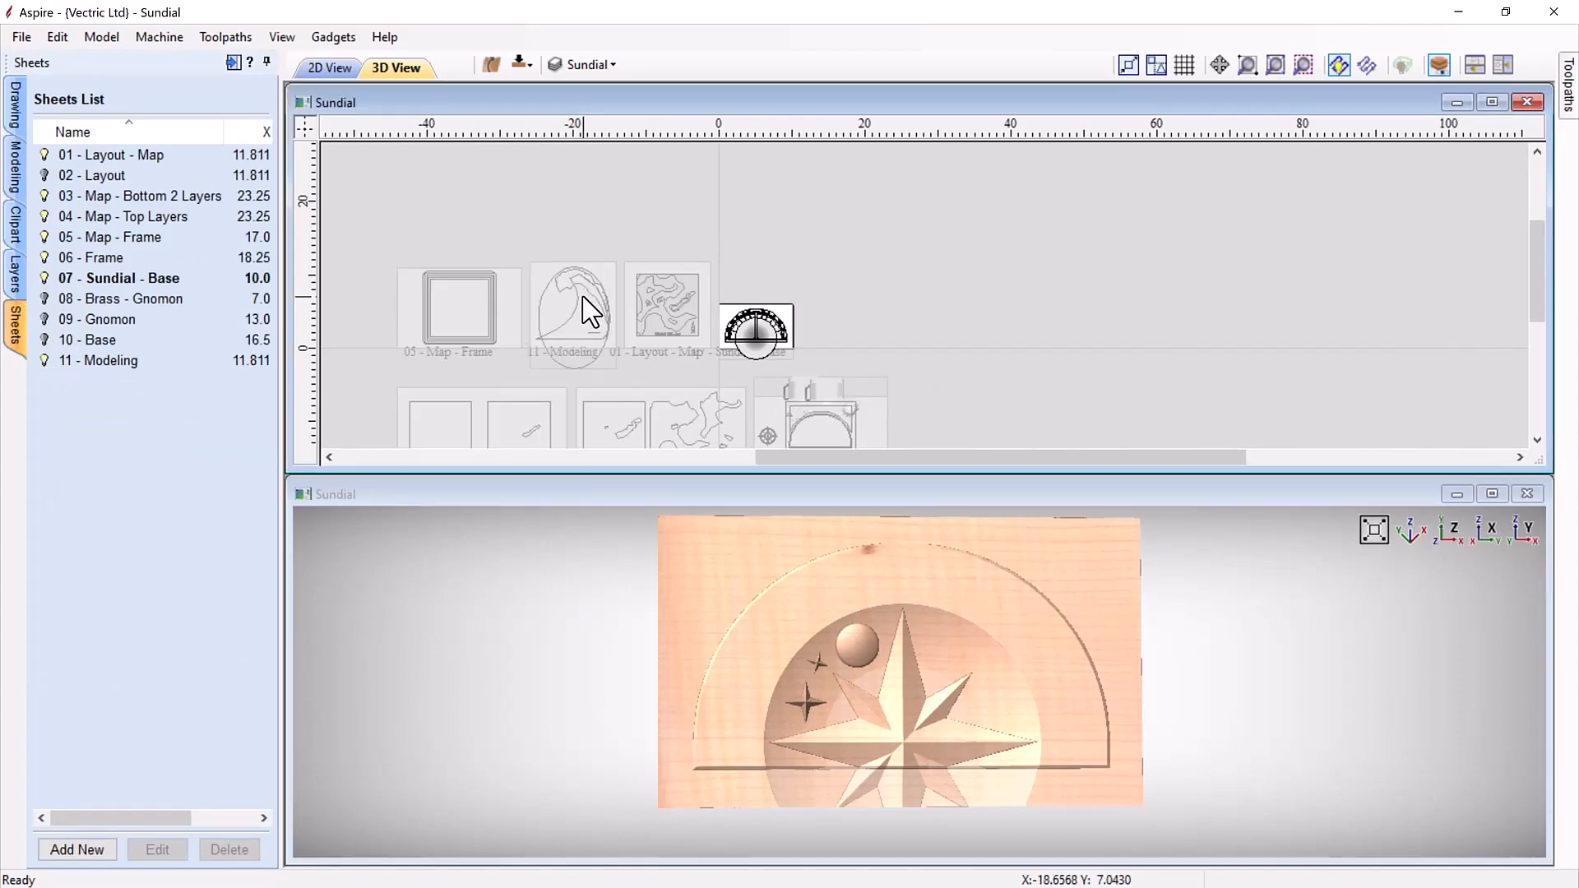
click(591, 312)
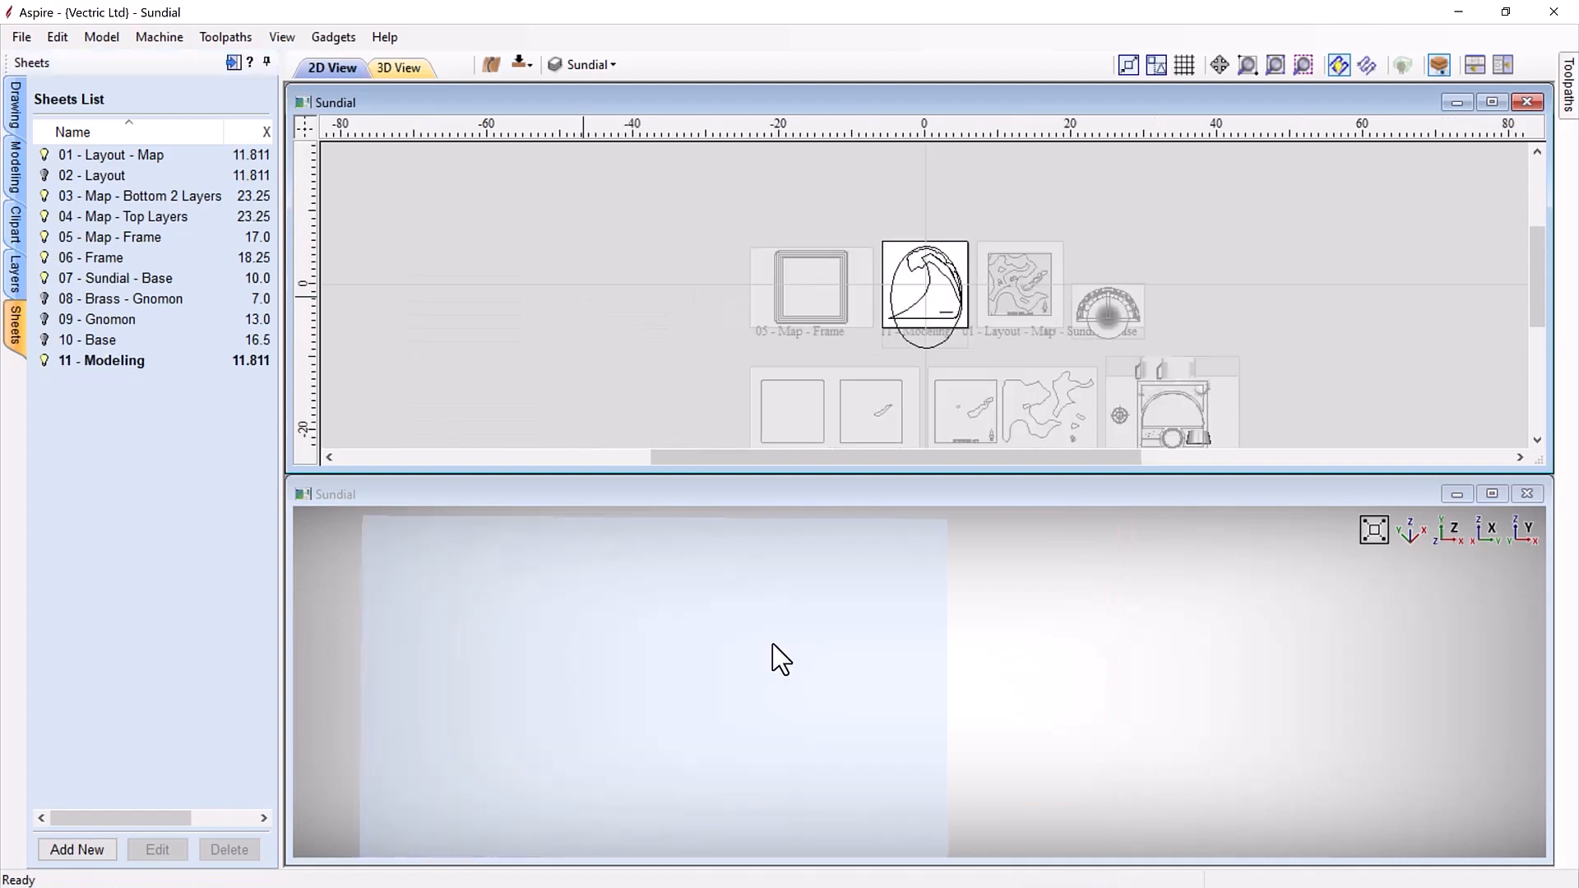
Step: Arrange the 2D and 3D views side by side and show Level 3 to inspect the finished wave model
click(1502, 64)
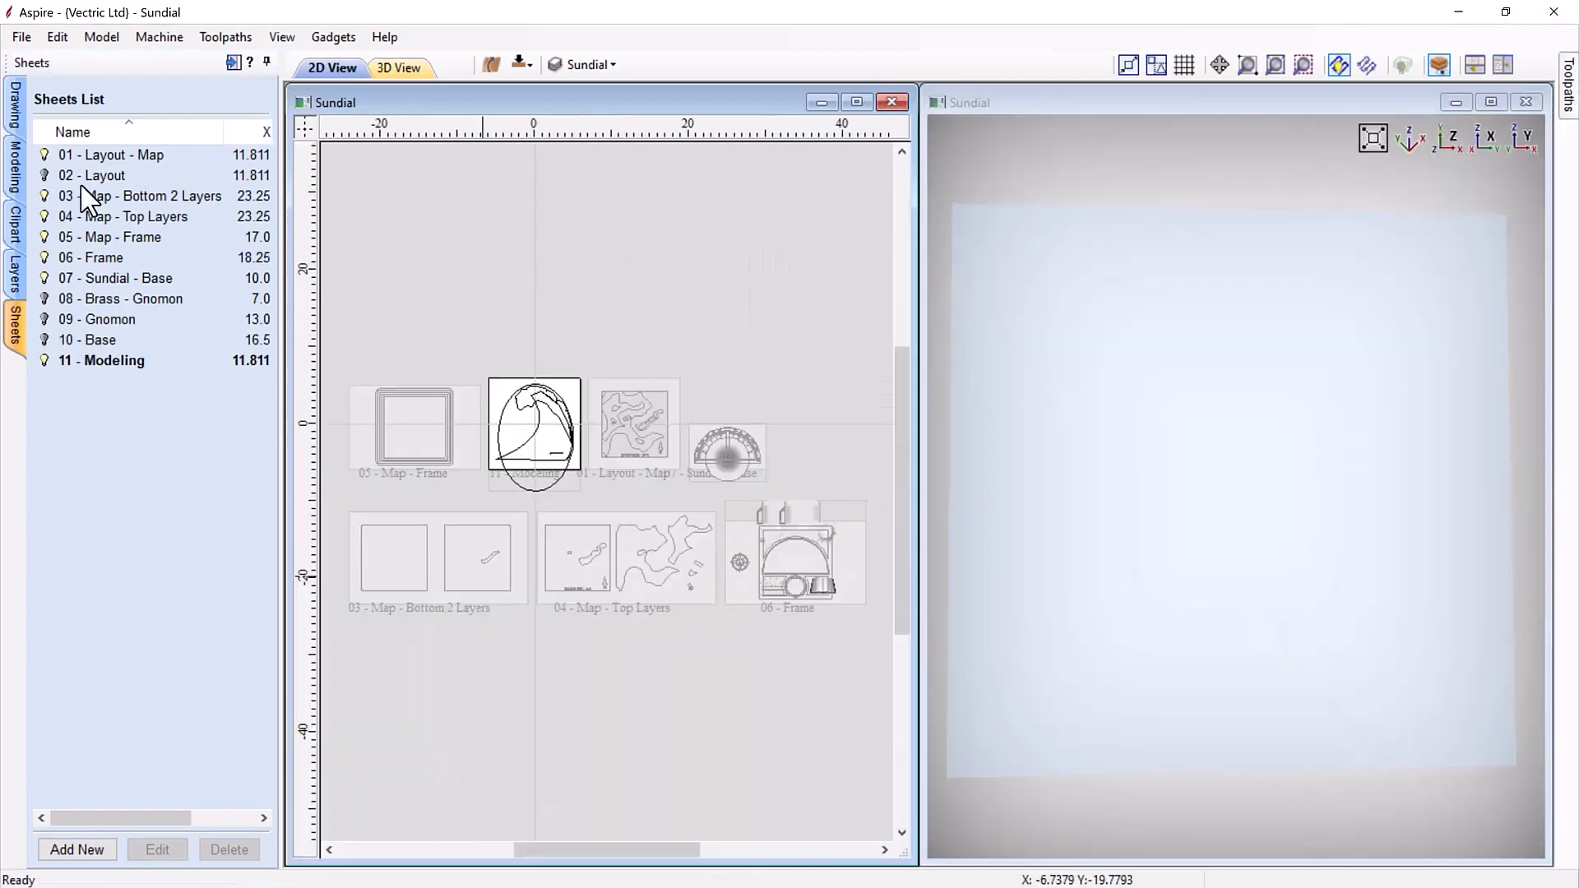
click(15, 168)
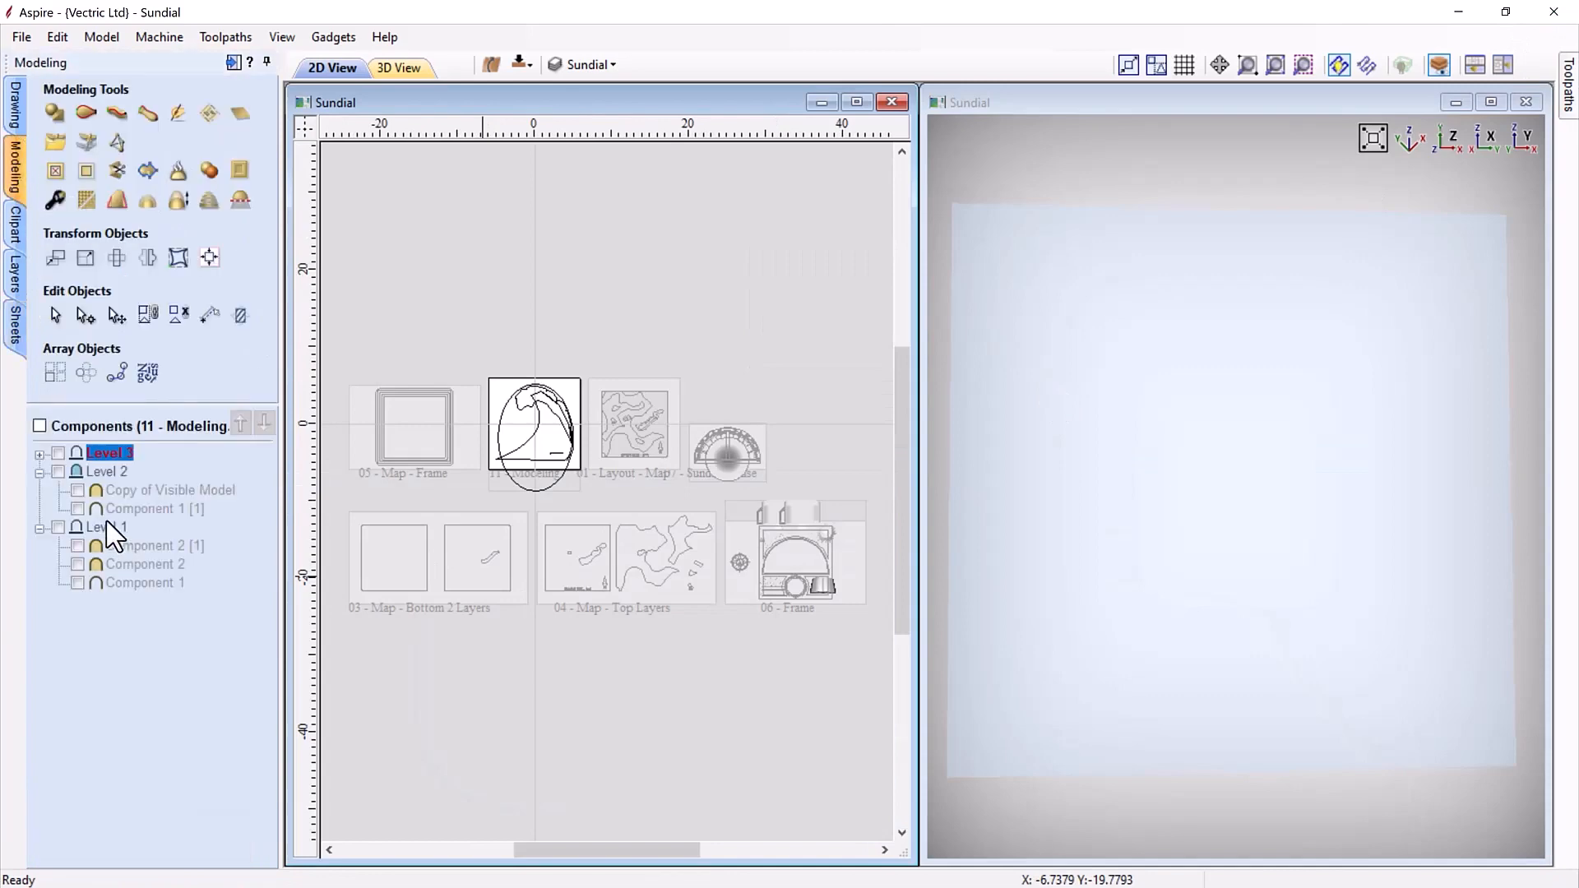
click(58, 454)
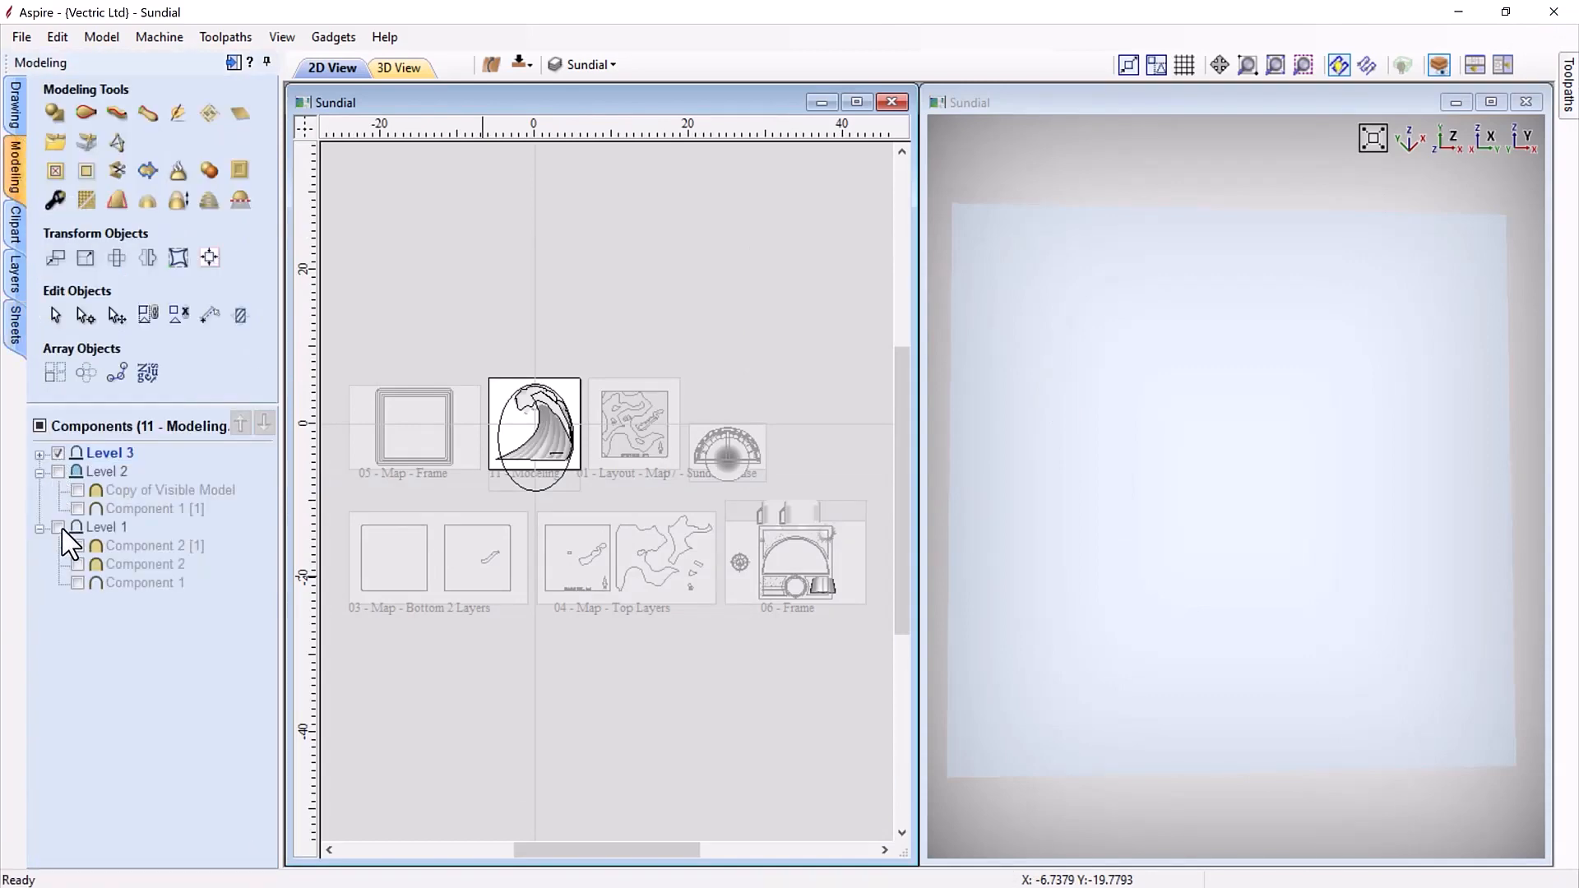
mouse_move(1223, 528)
mouse_down()
mouse_move(1171, 564)
mouse_move(1192, 529)
mouse_up()
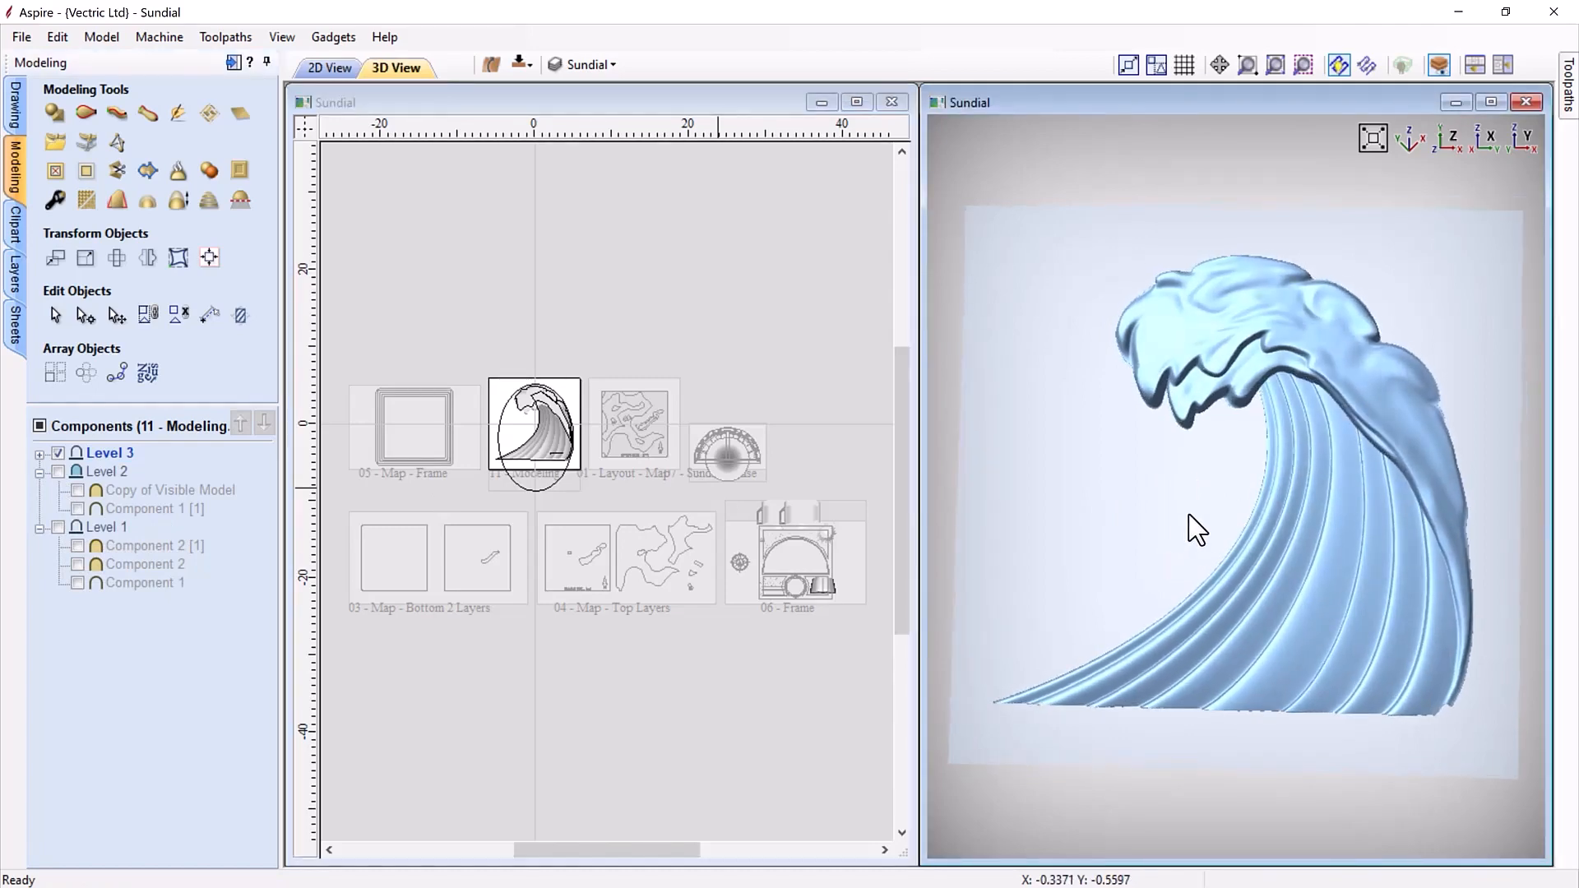
Step: Make the 07 - Sundial - Base sheet the active sheet
click(731, 461)
click(731, 461)
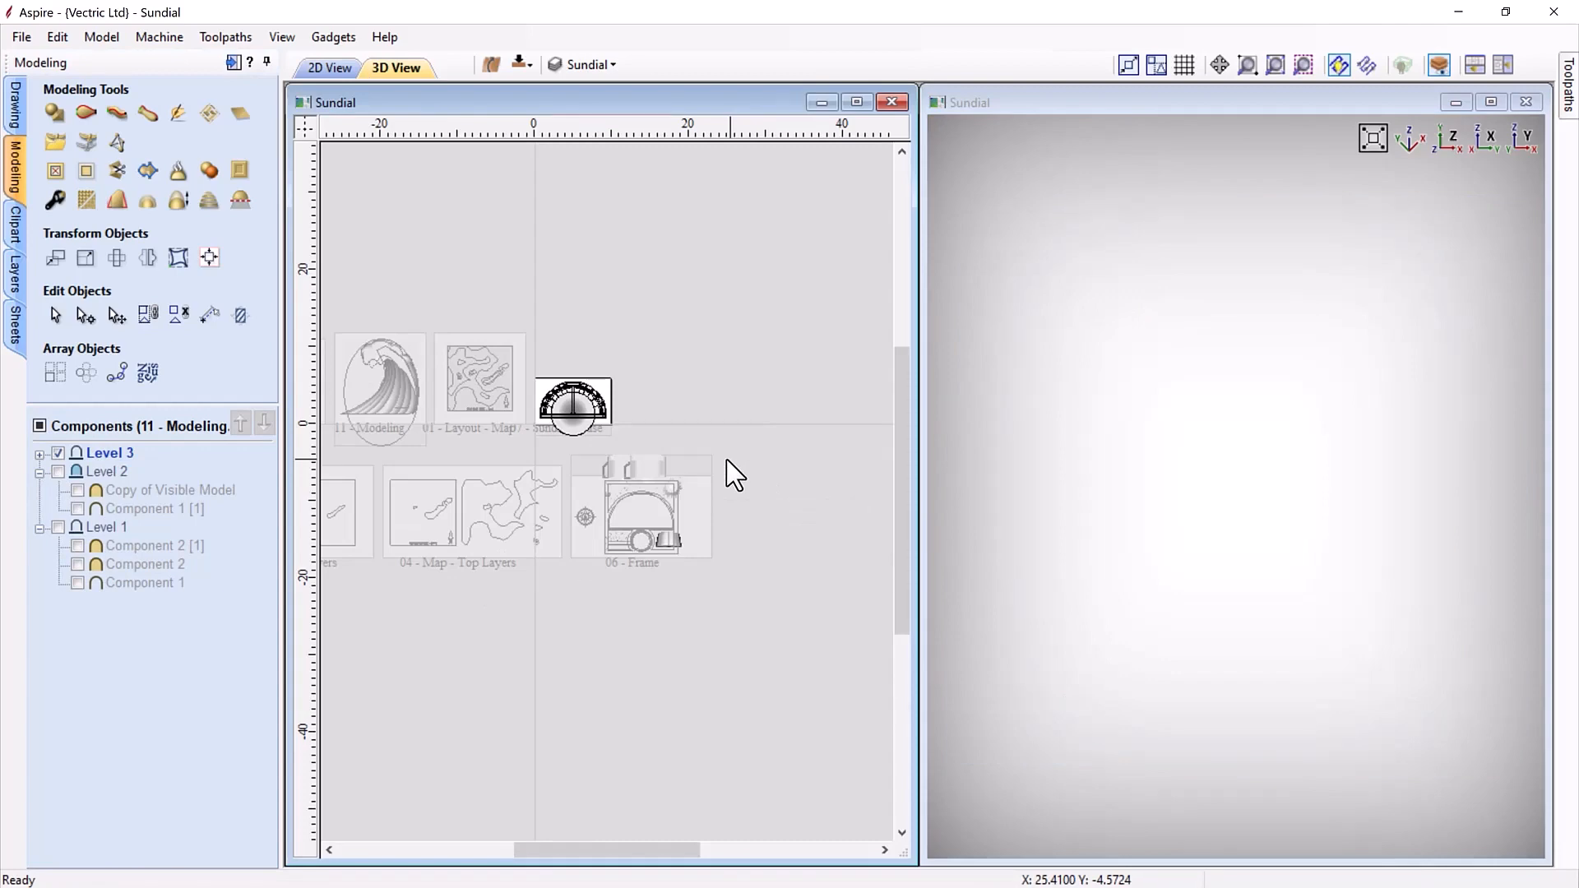
Step: Show the Wave level in the 3D model of the sundial base
middle_drag(592, 417, 625, 500)
scroll(624, 500, up, 3)
middle_drag(1201, 532, 1020, 684)
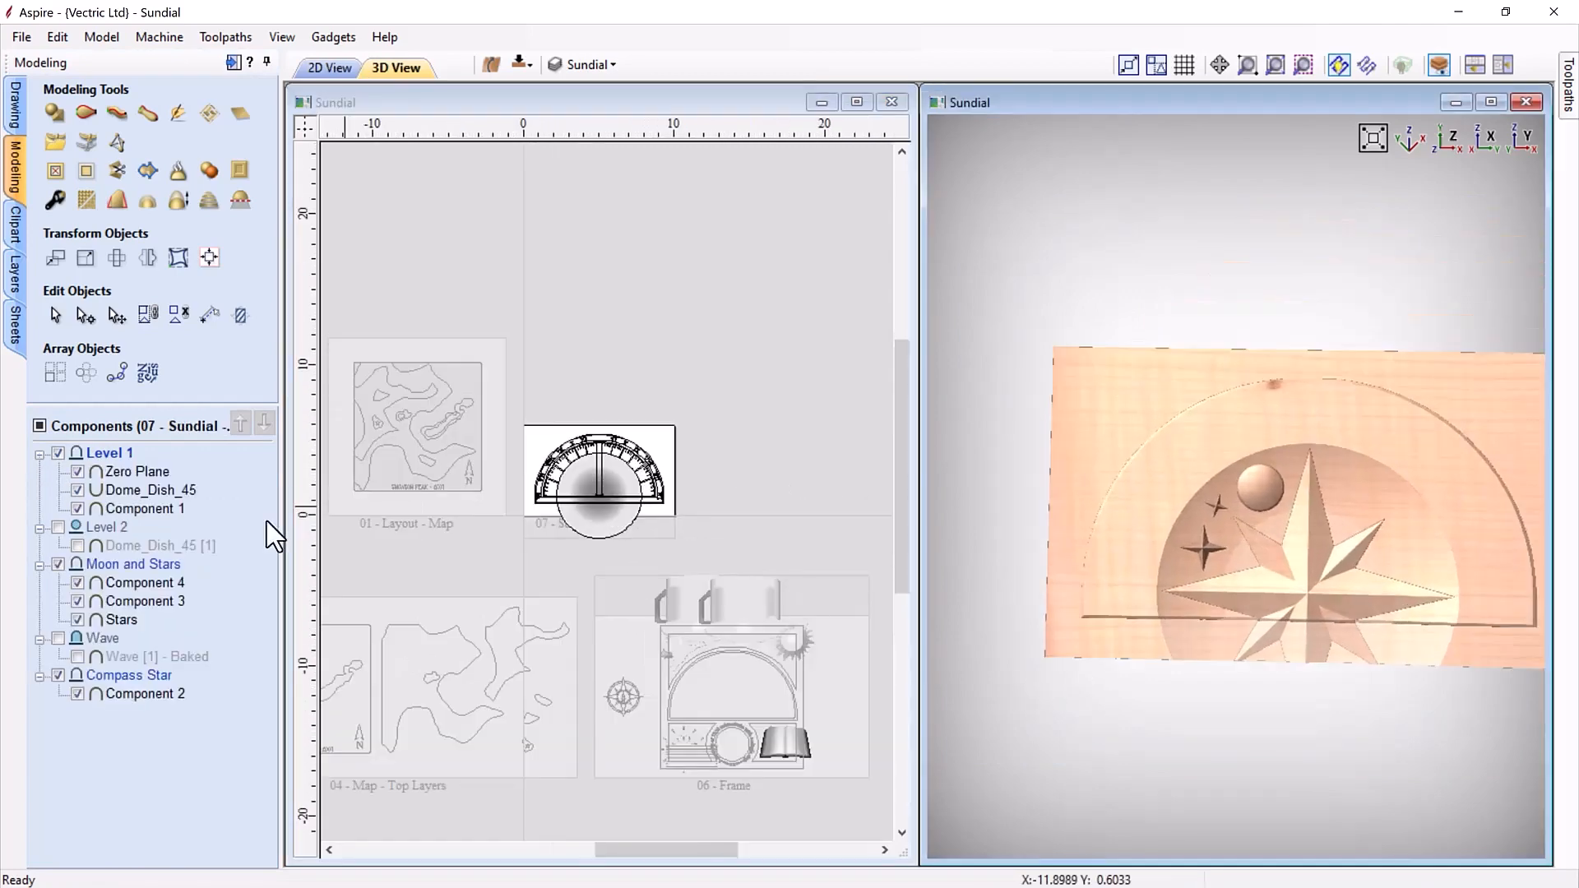
click(57, 639)
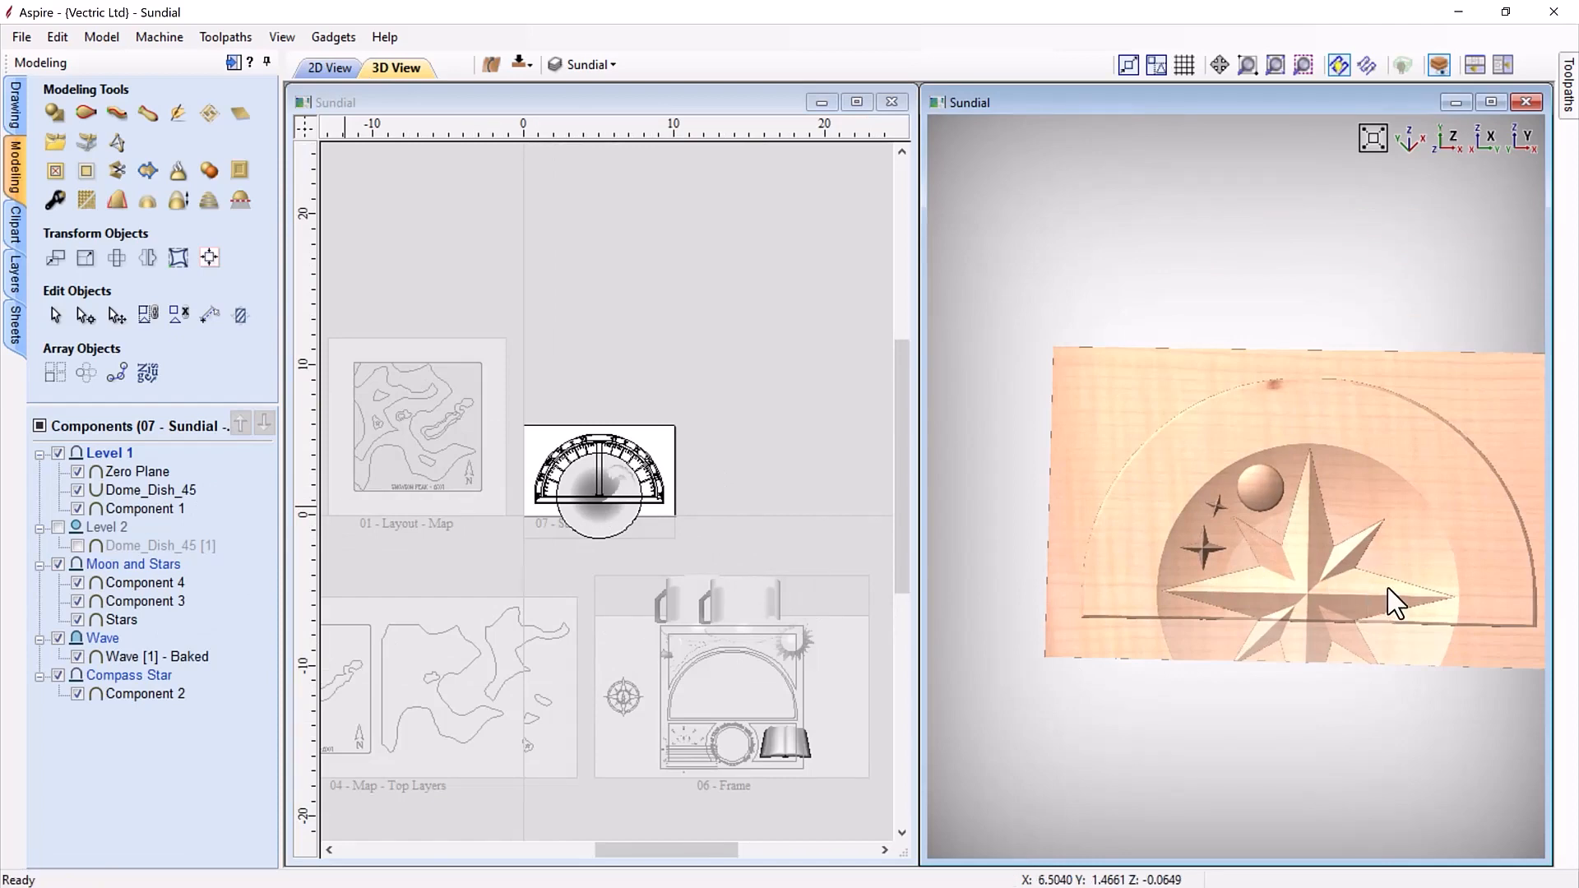
Step: Examine the raised wave, moon, stars and compass star on the sundial base from above, at an angle and from the side
drag(1304, 416, 1316, 561)
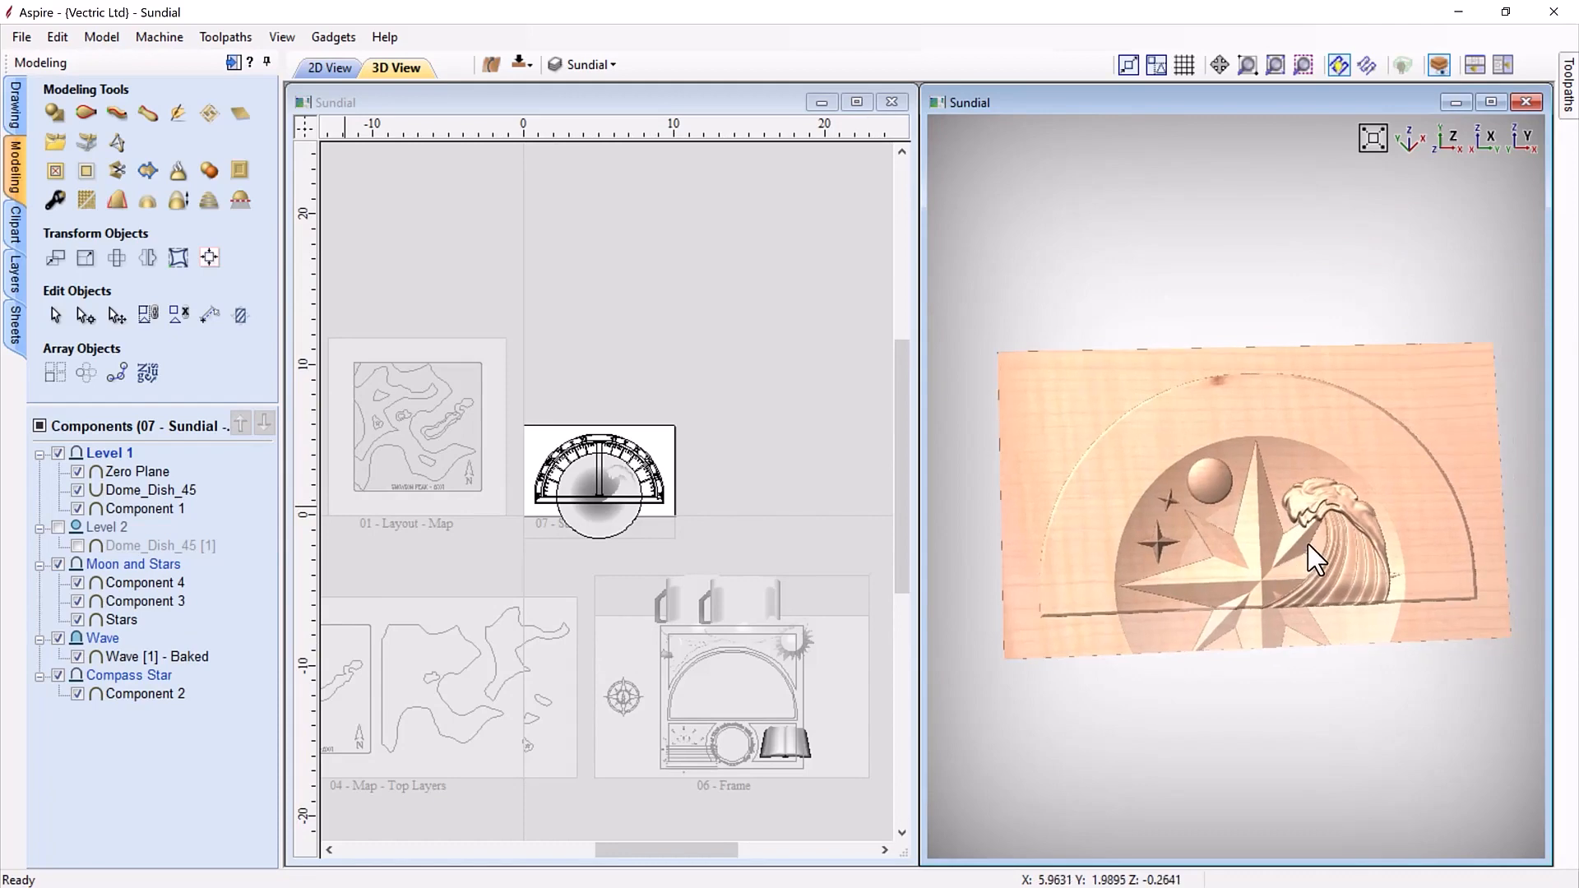
scroll(1367, 585, up, 3)
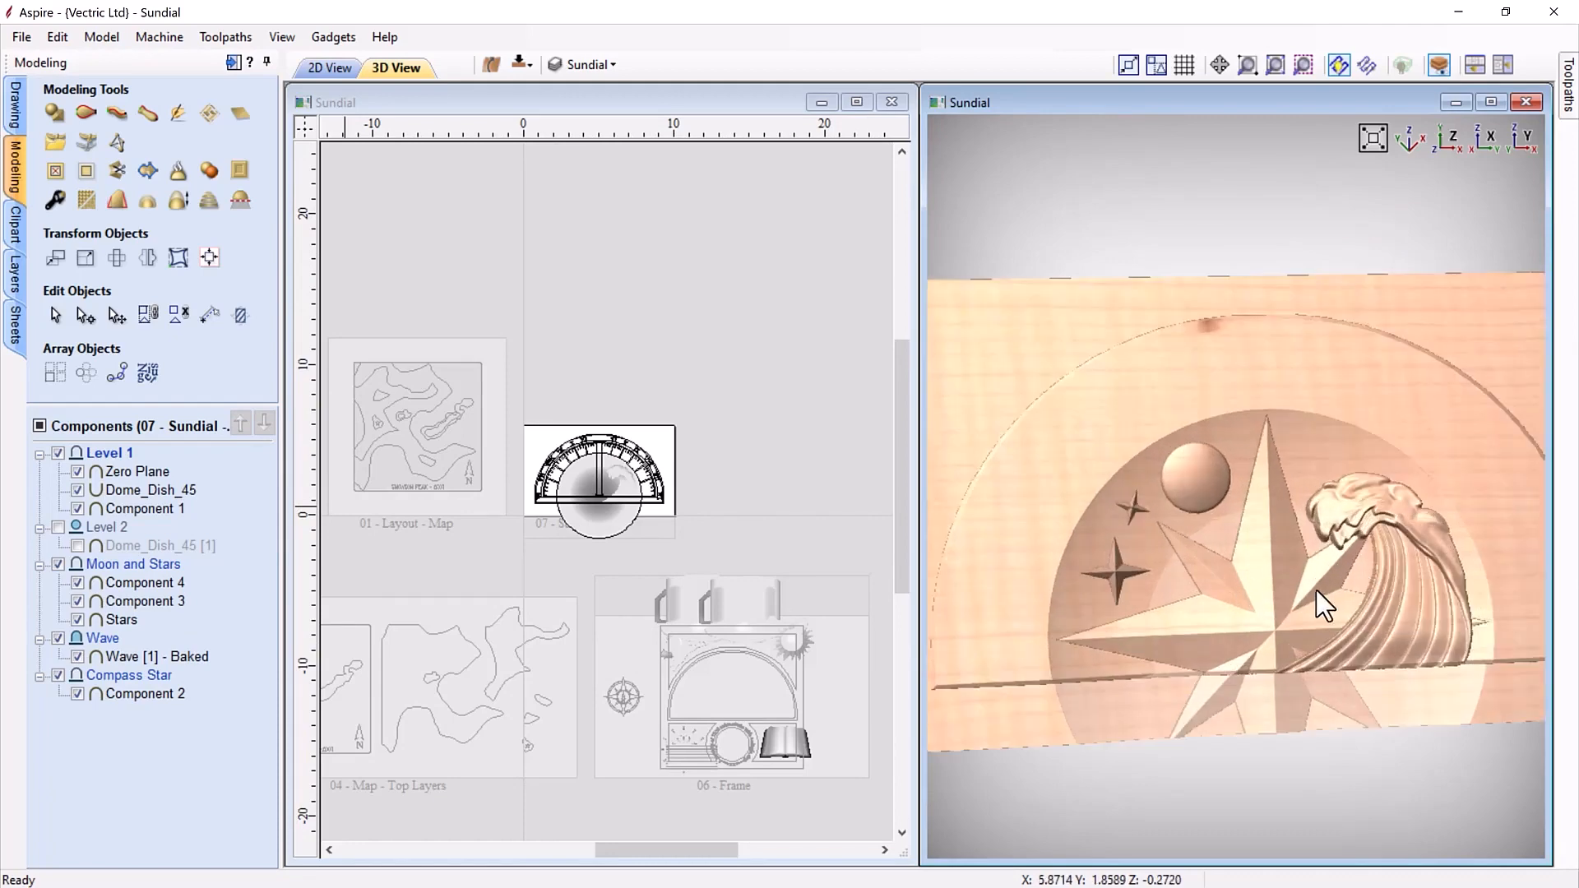
mouse_move(1330, 594)
mouse_down()
mouse_move(1360, 564)
mouse_move(1340, 576)
mouse_up()
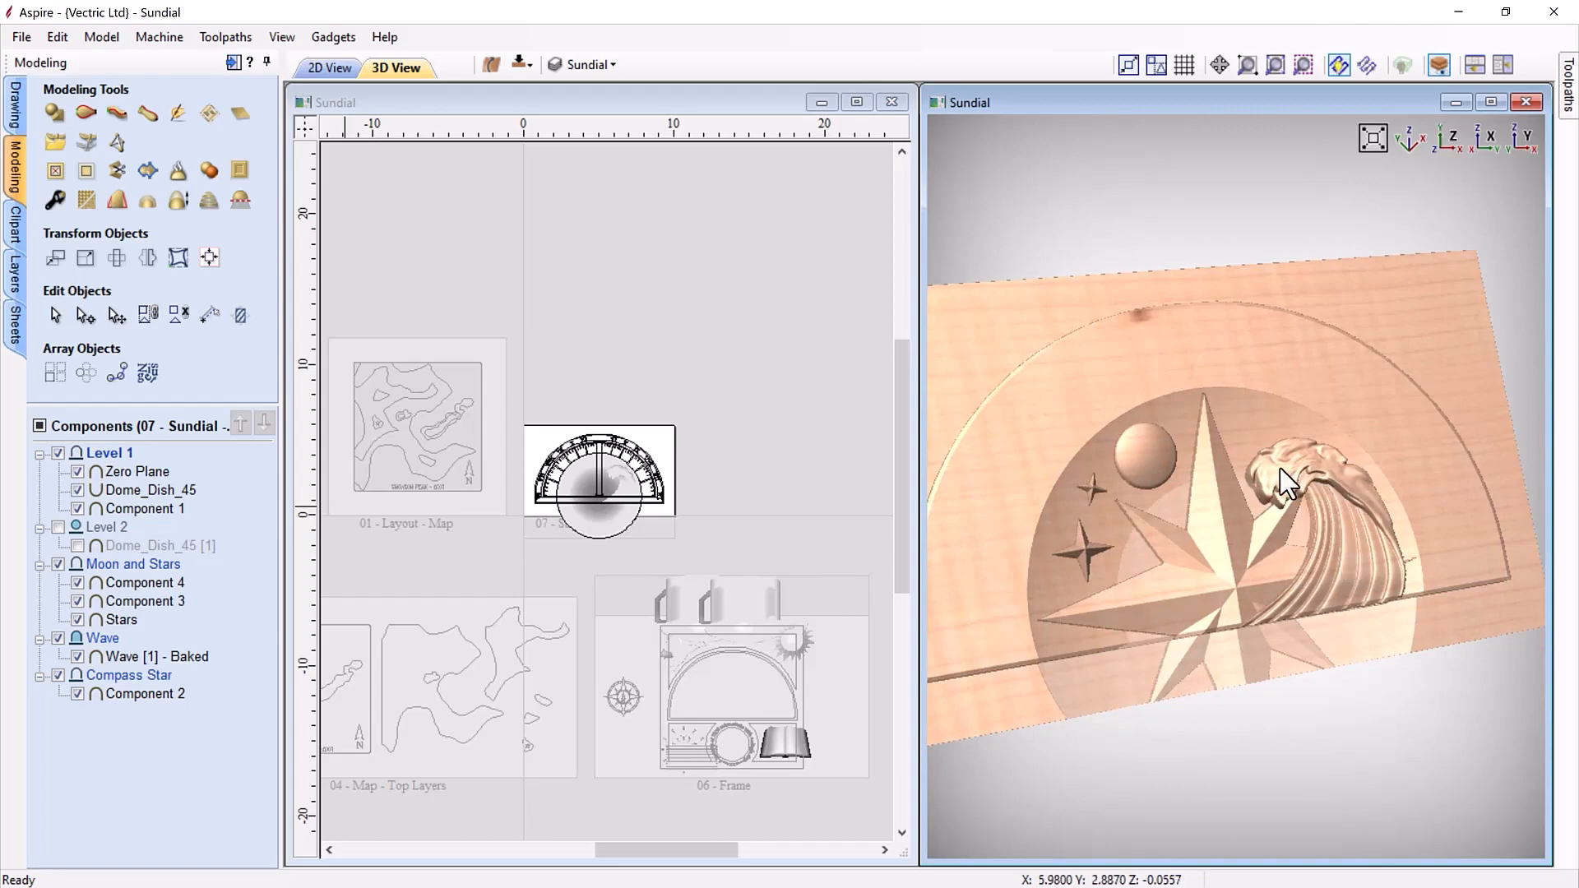
drag(1145, 538, 1227, 562)
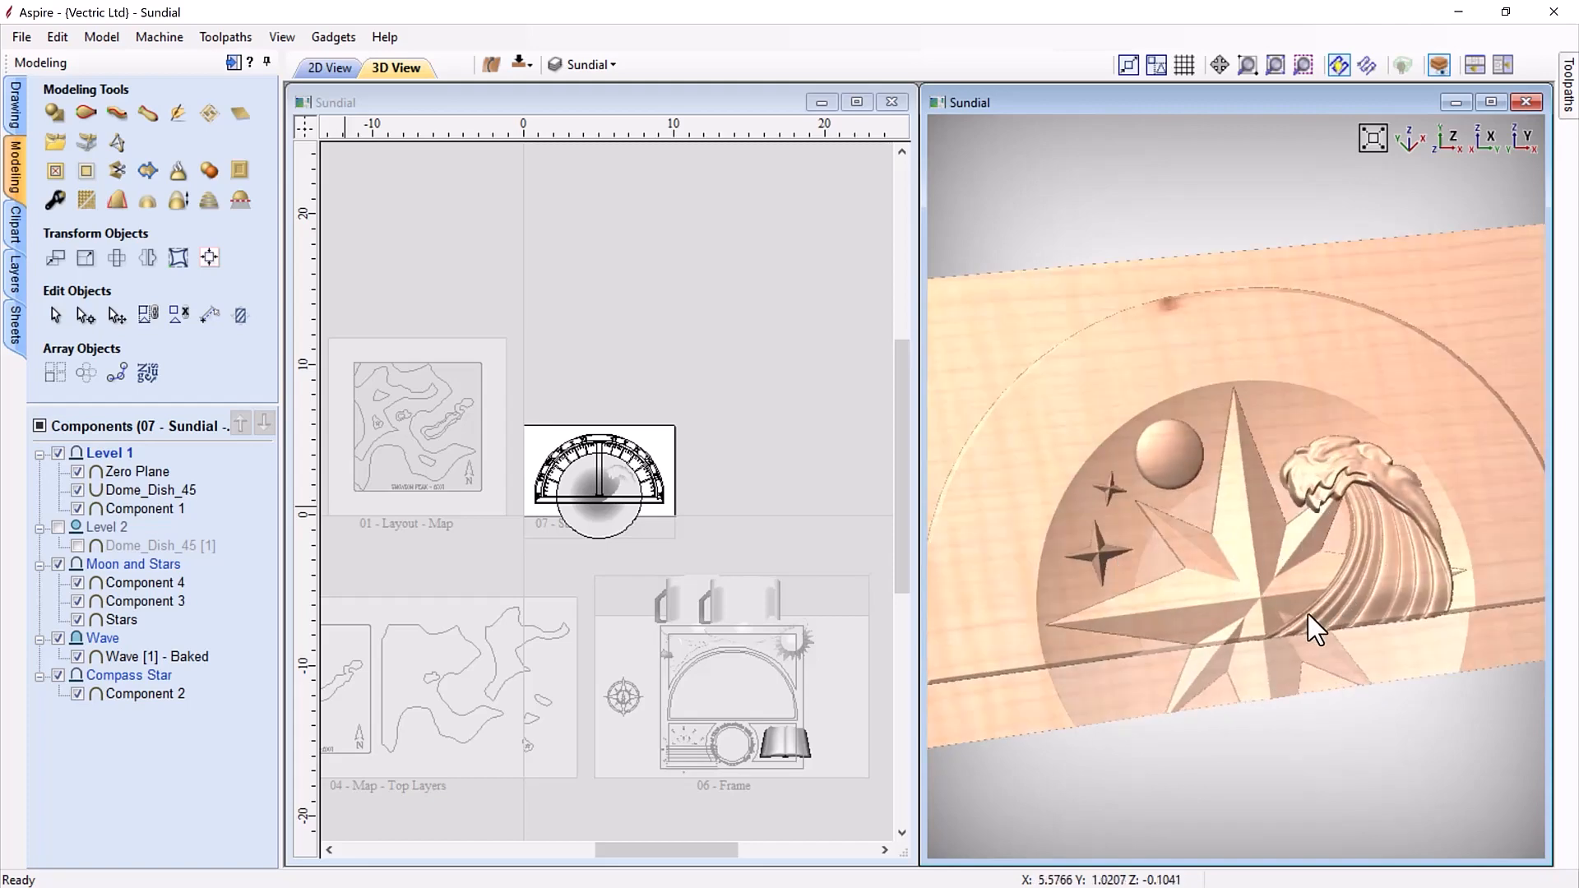
drag(1258, 577, 1369, 262)
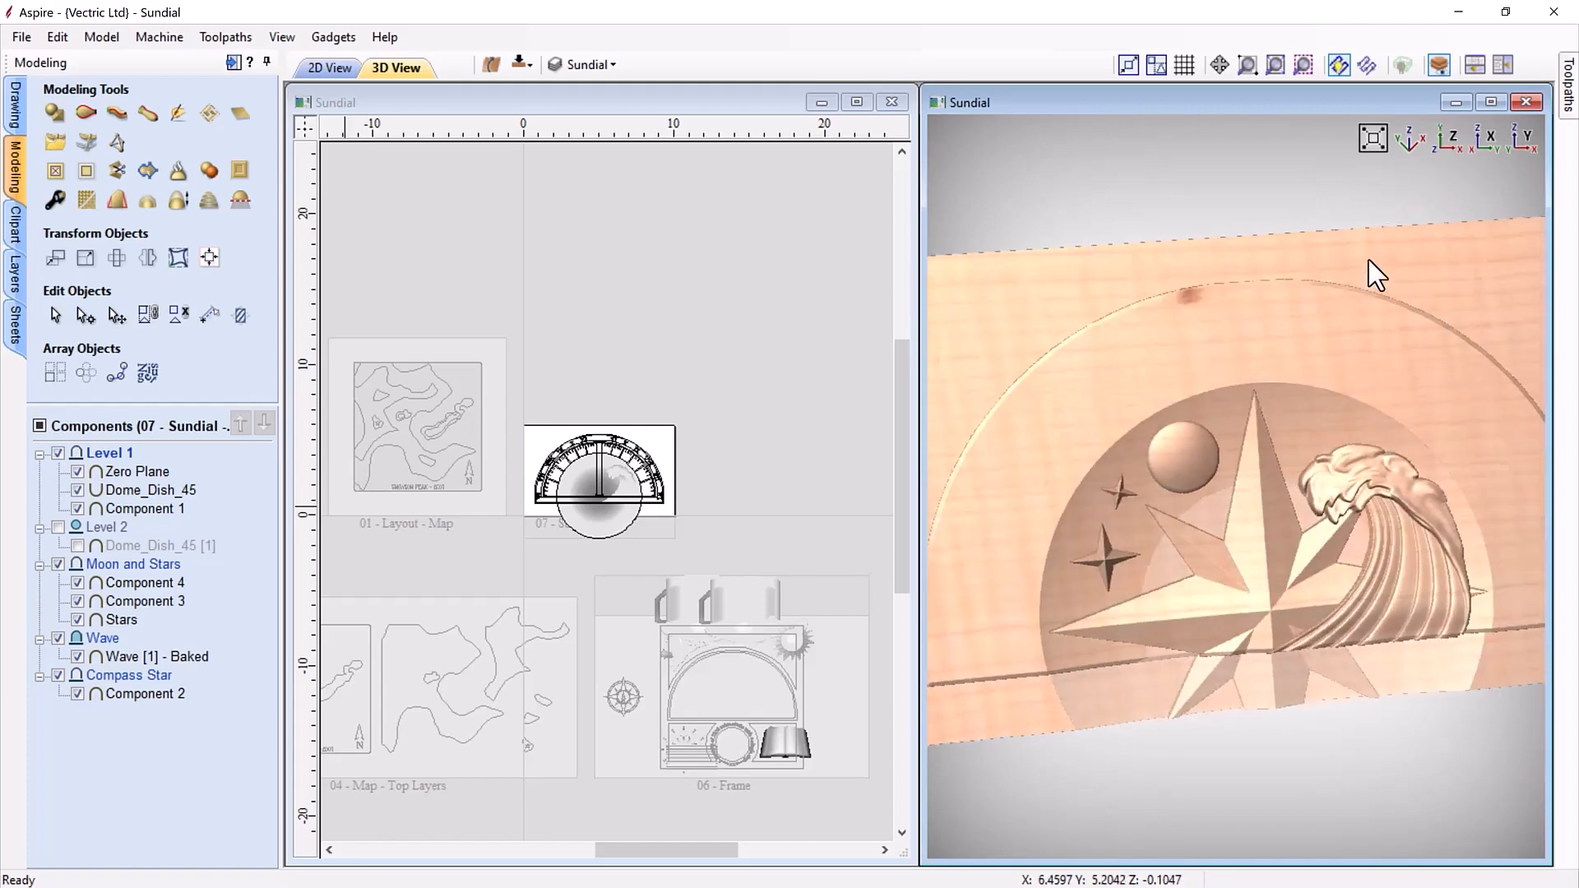
click(1439, 140)
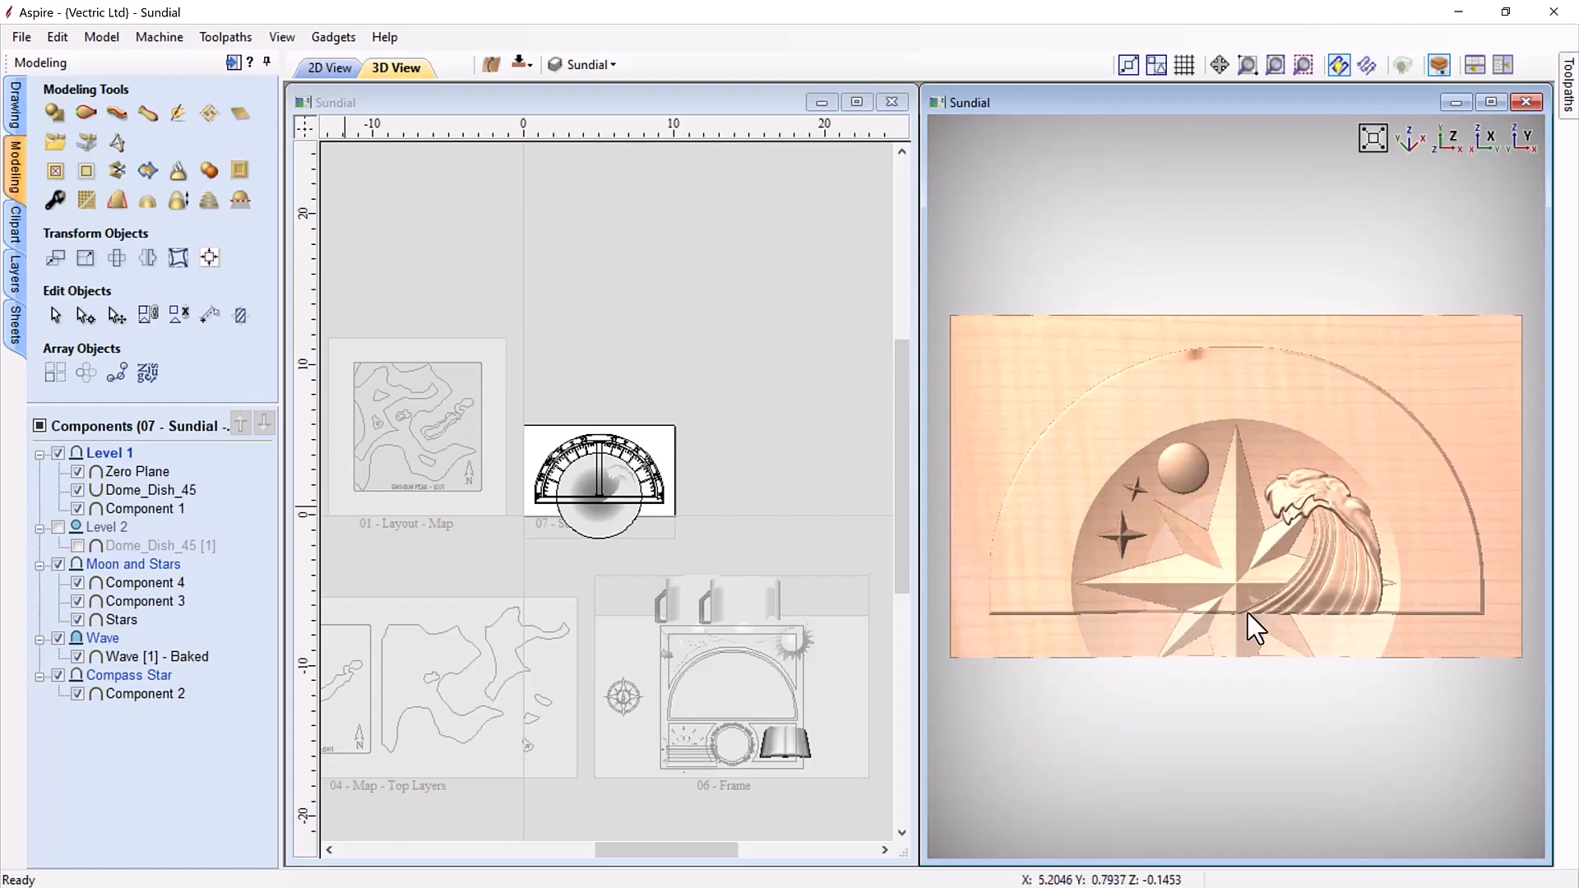
scroll(1247, 612, up, 2)
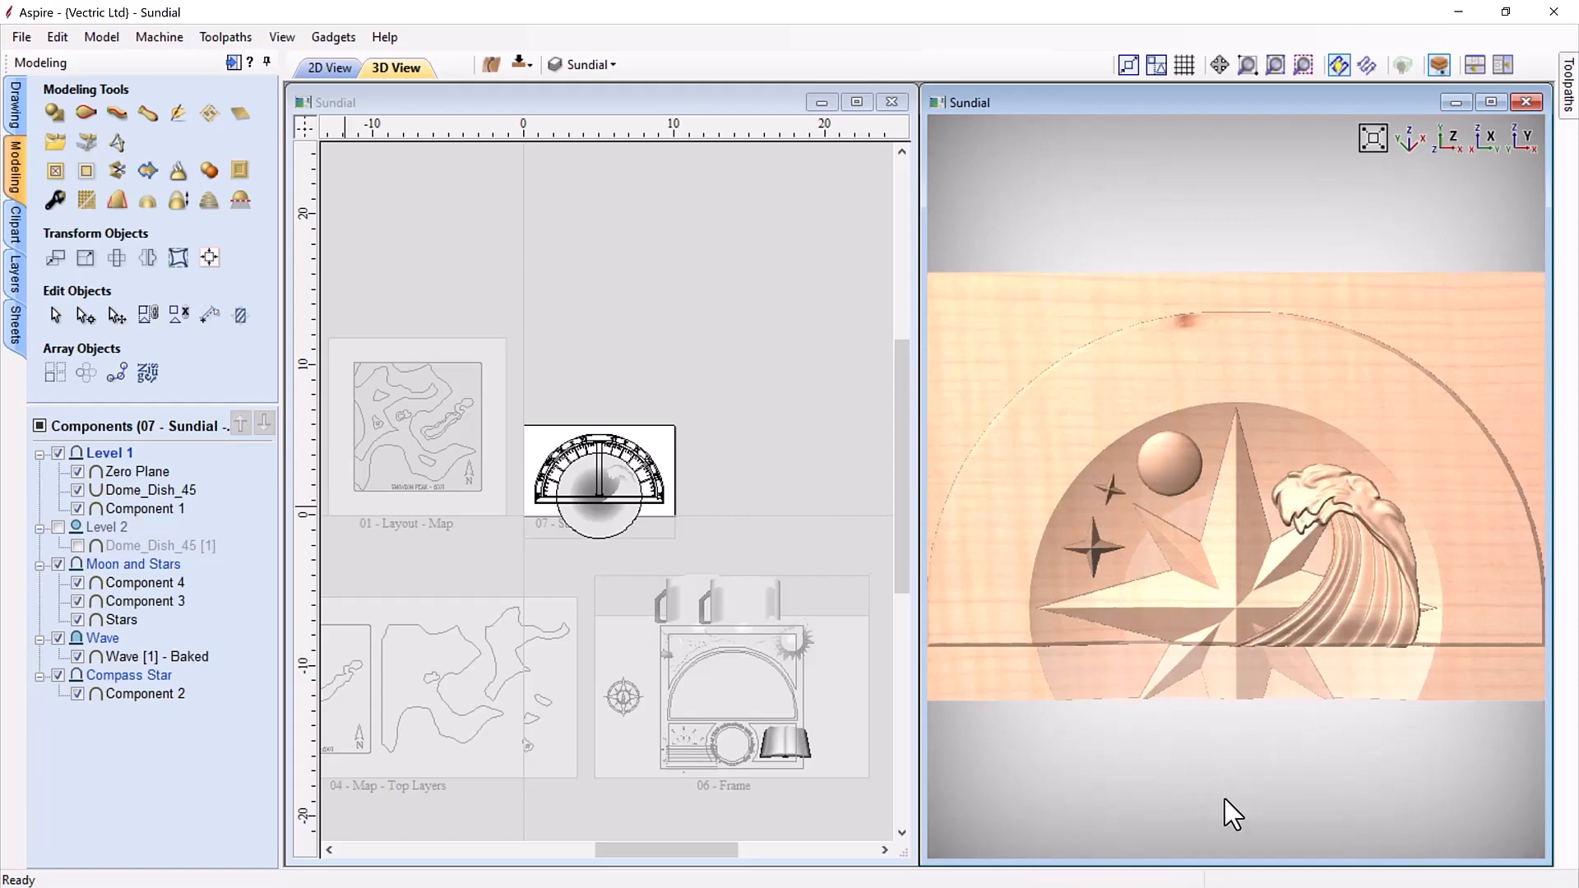
drag(1173, 827, 1220, 406)
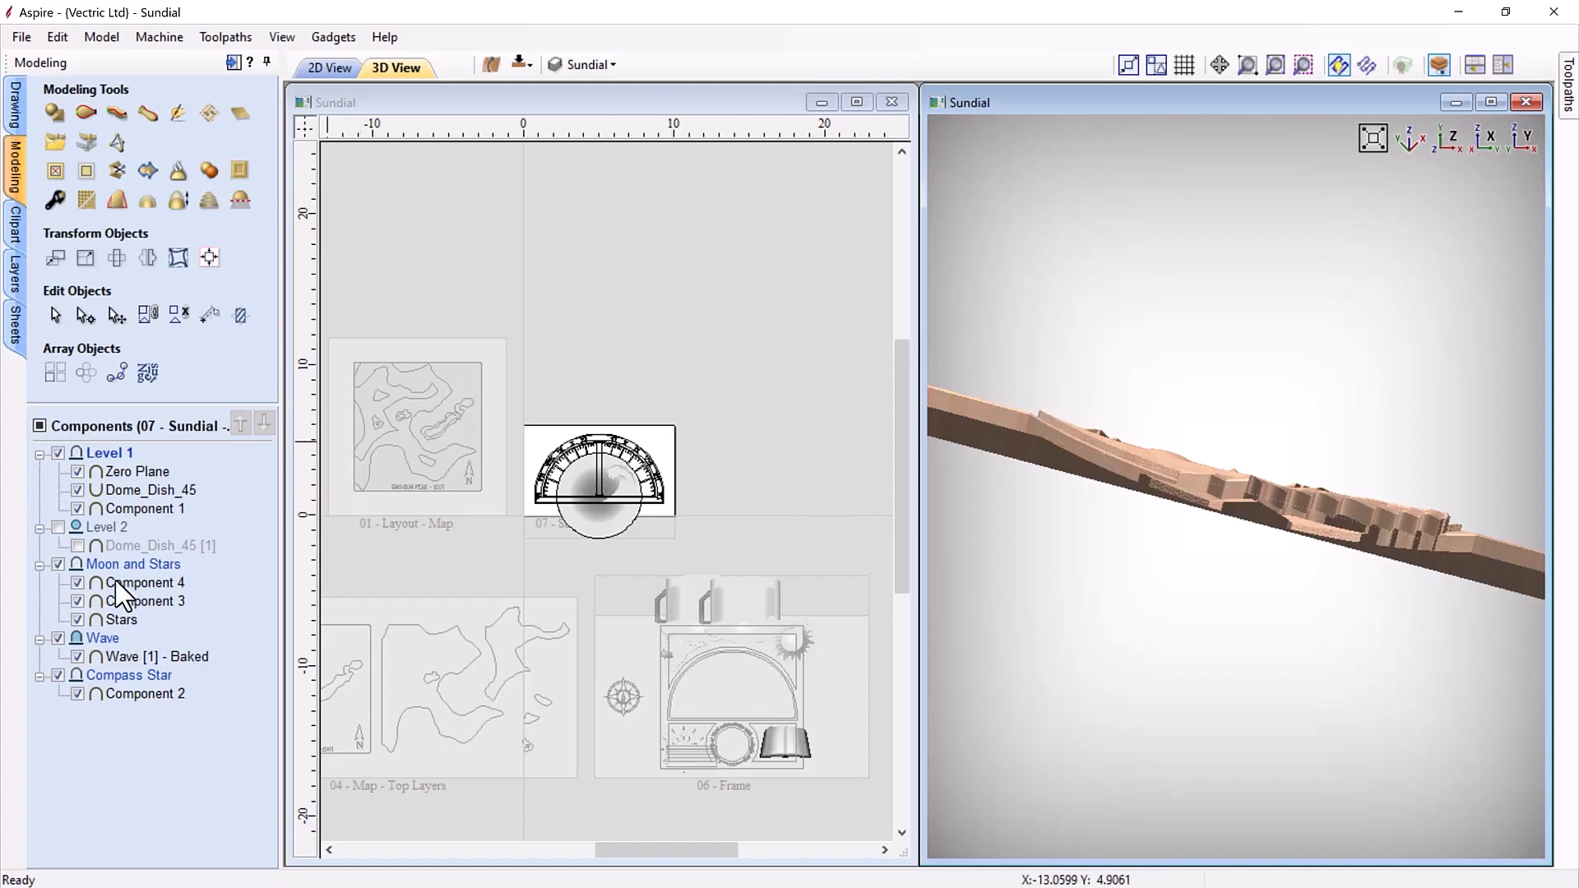
Step: Check the combine mode and height of both dome dish components, and show Level 2 in the base model
mouse_move(86, 550)
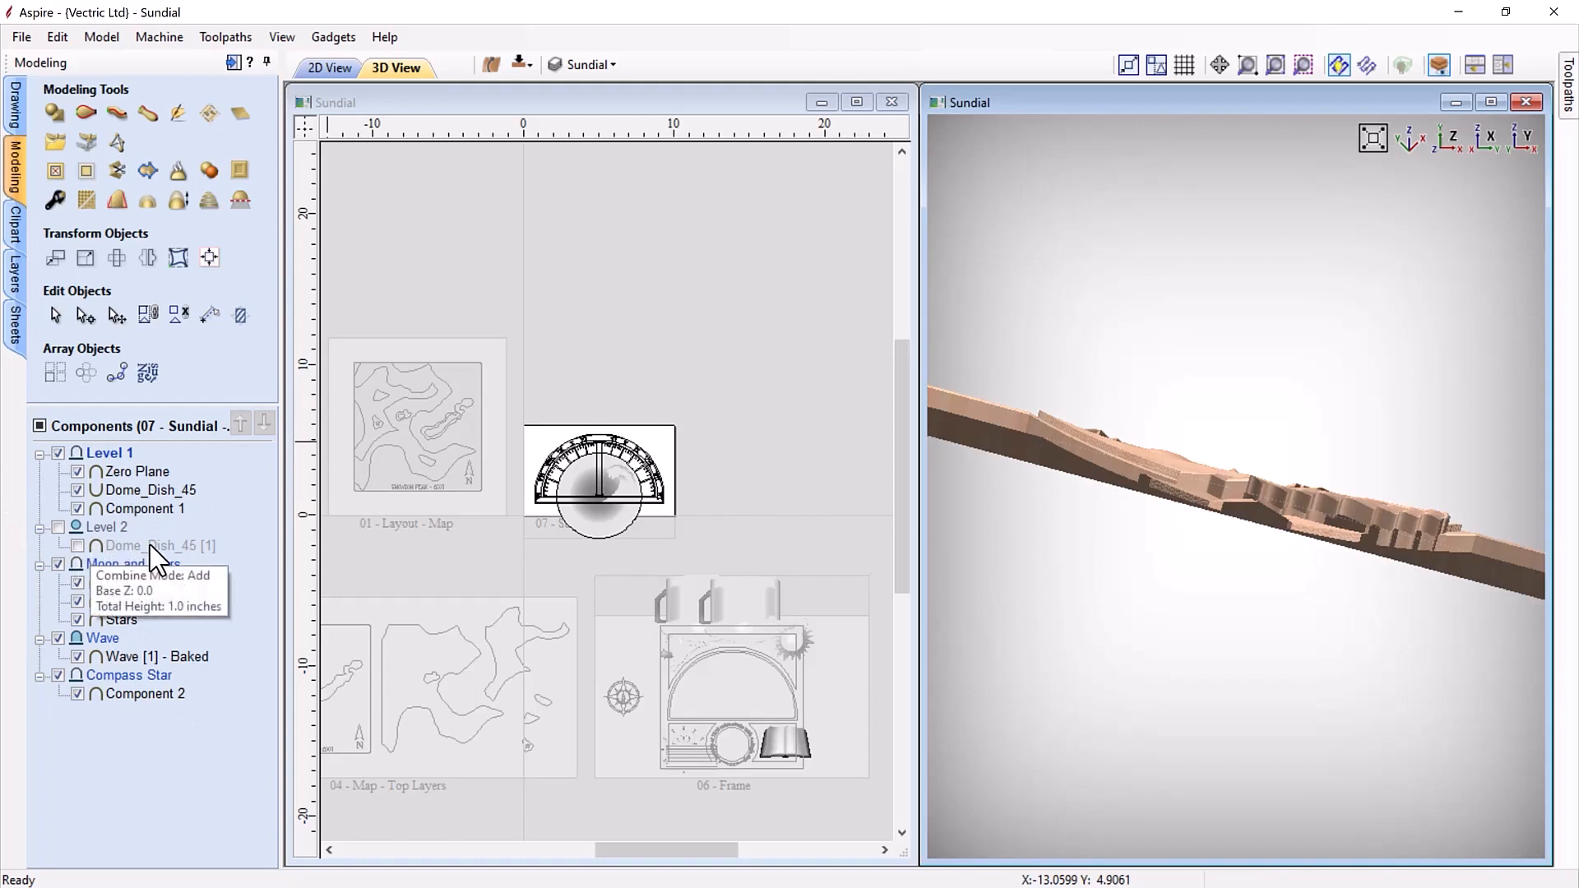
mouse_move(134, 493)
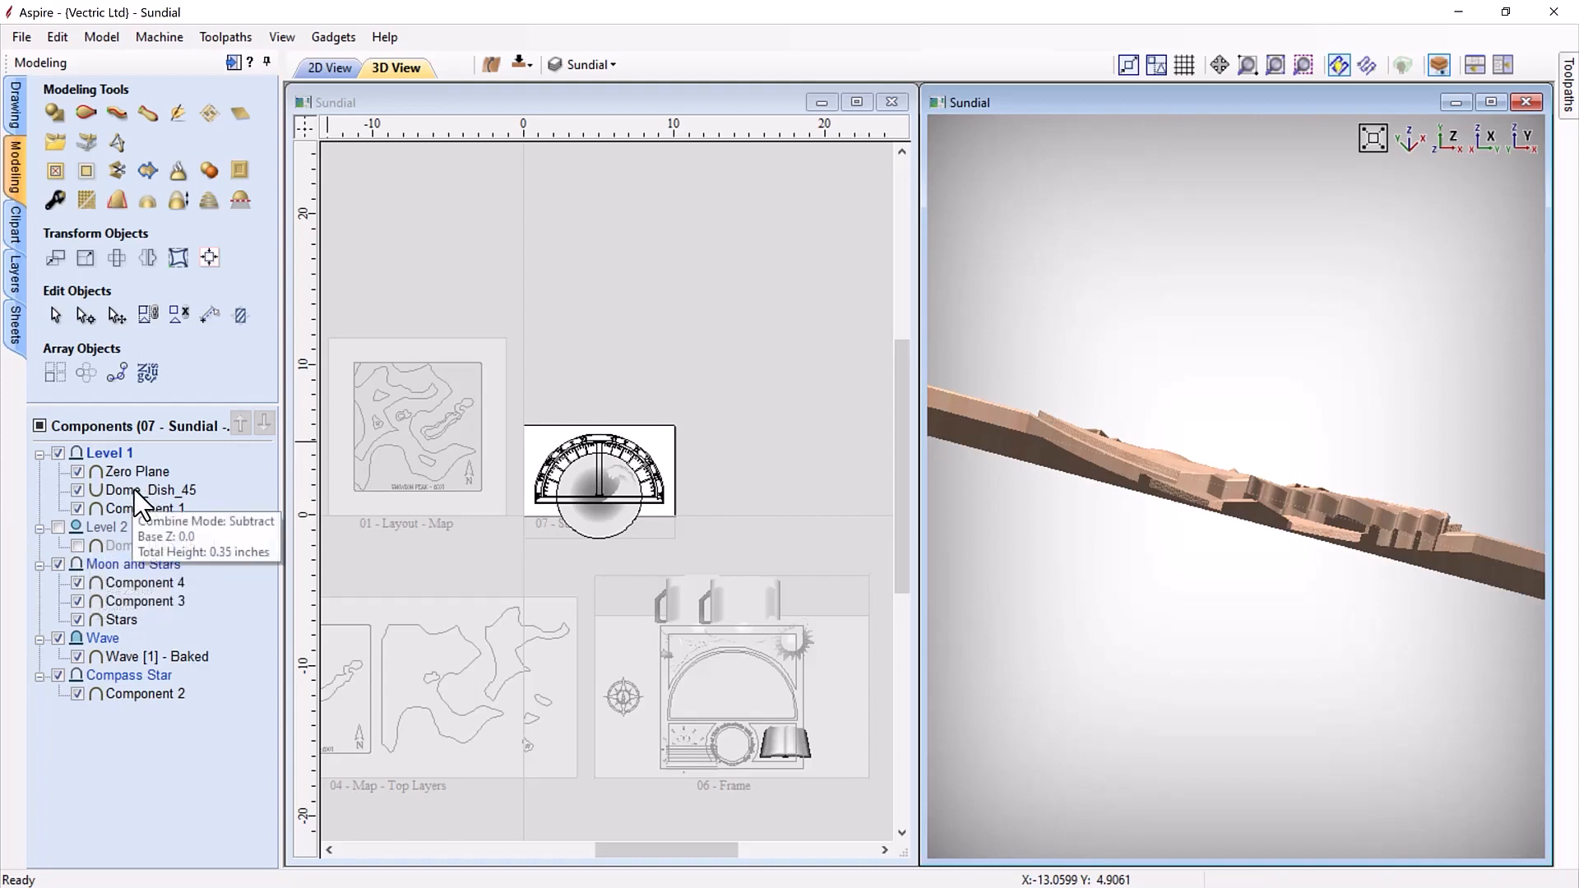
mouse_move(140, 563)
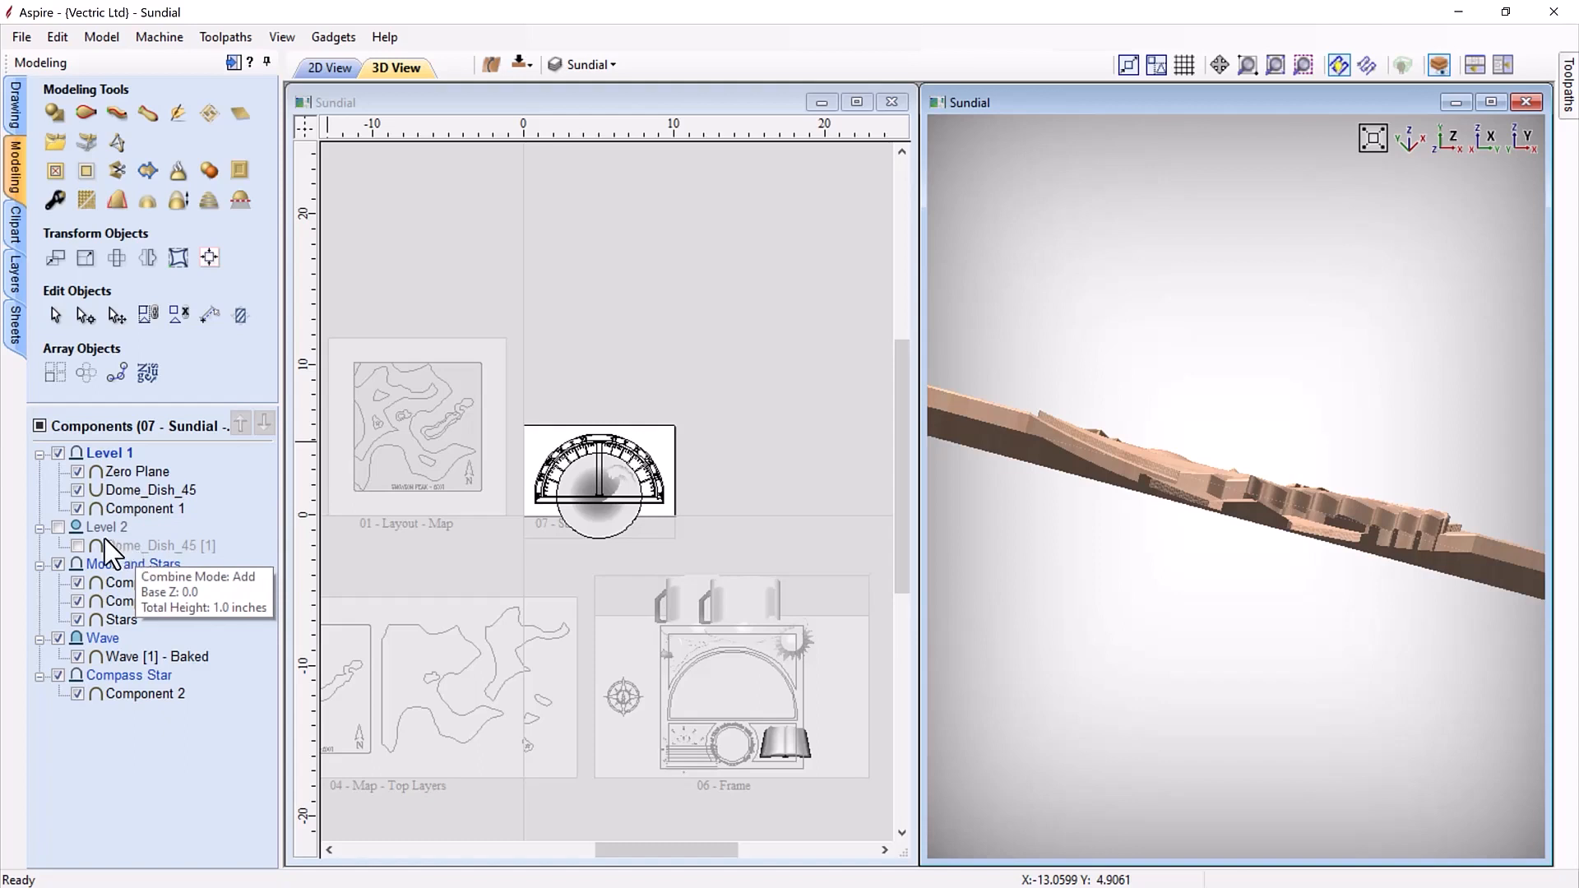
click(58, 528)
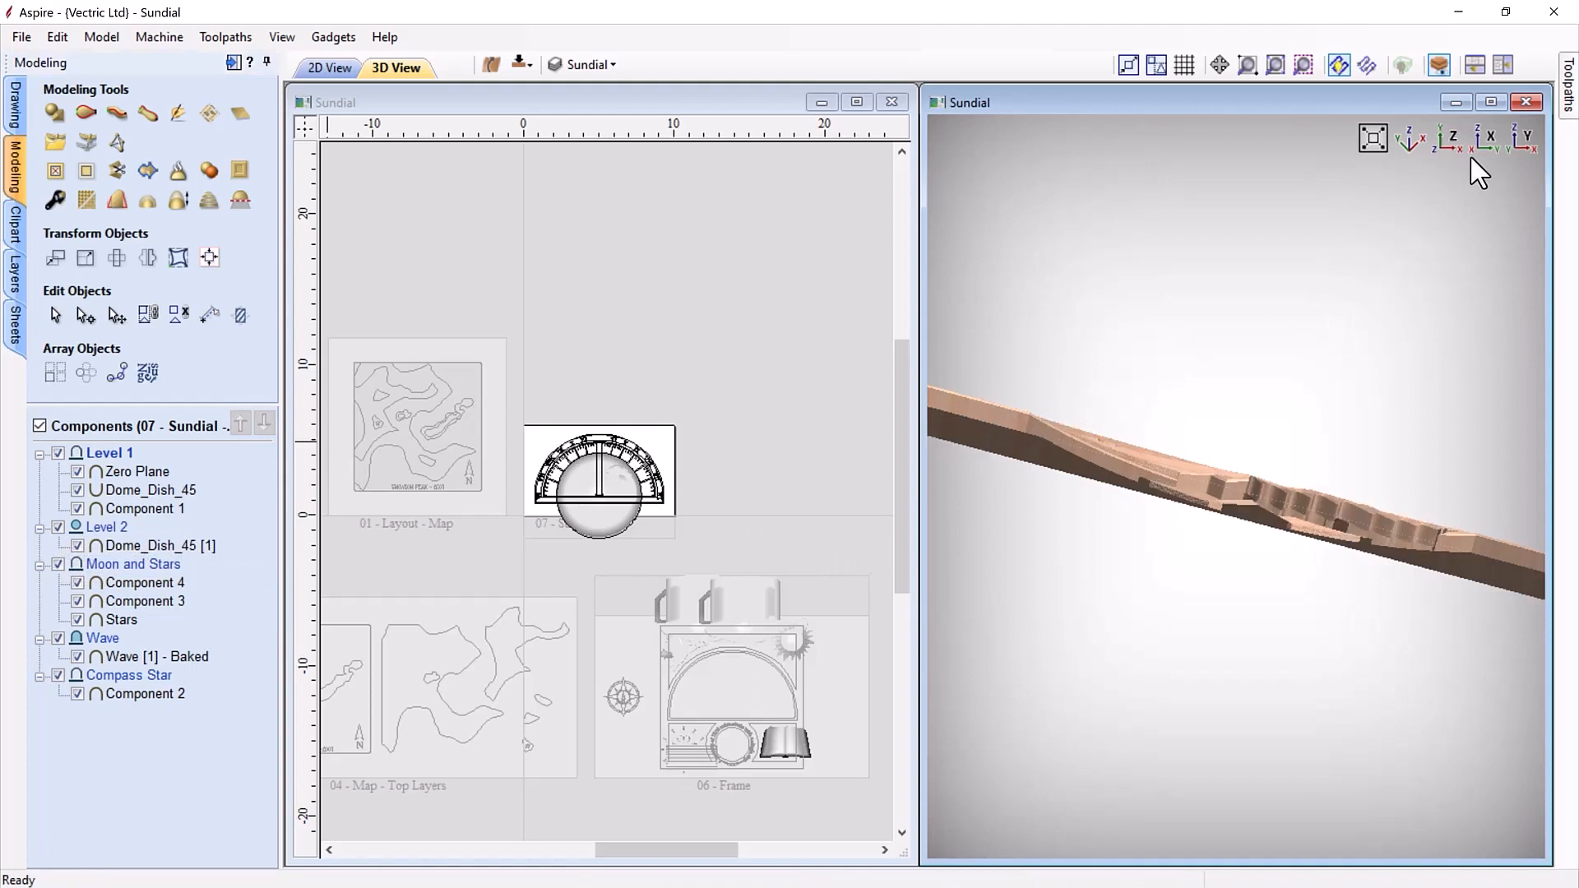
Step: Maximize the 3D view and compare the base's side profile with Level 2 hidden and shown
click(1489, 104)
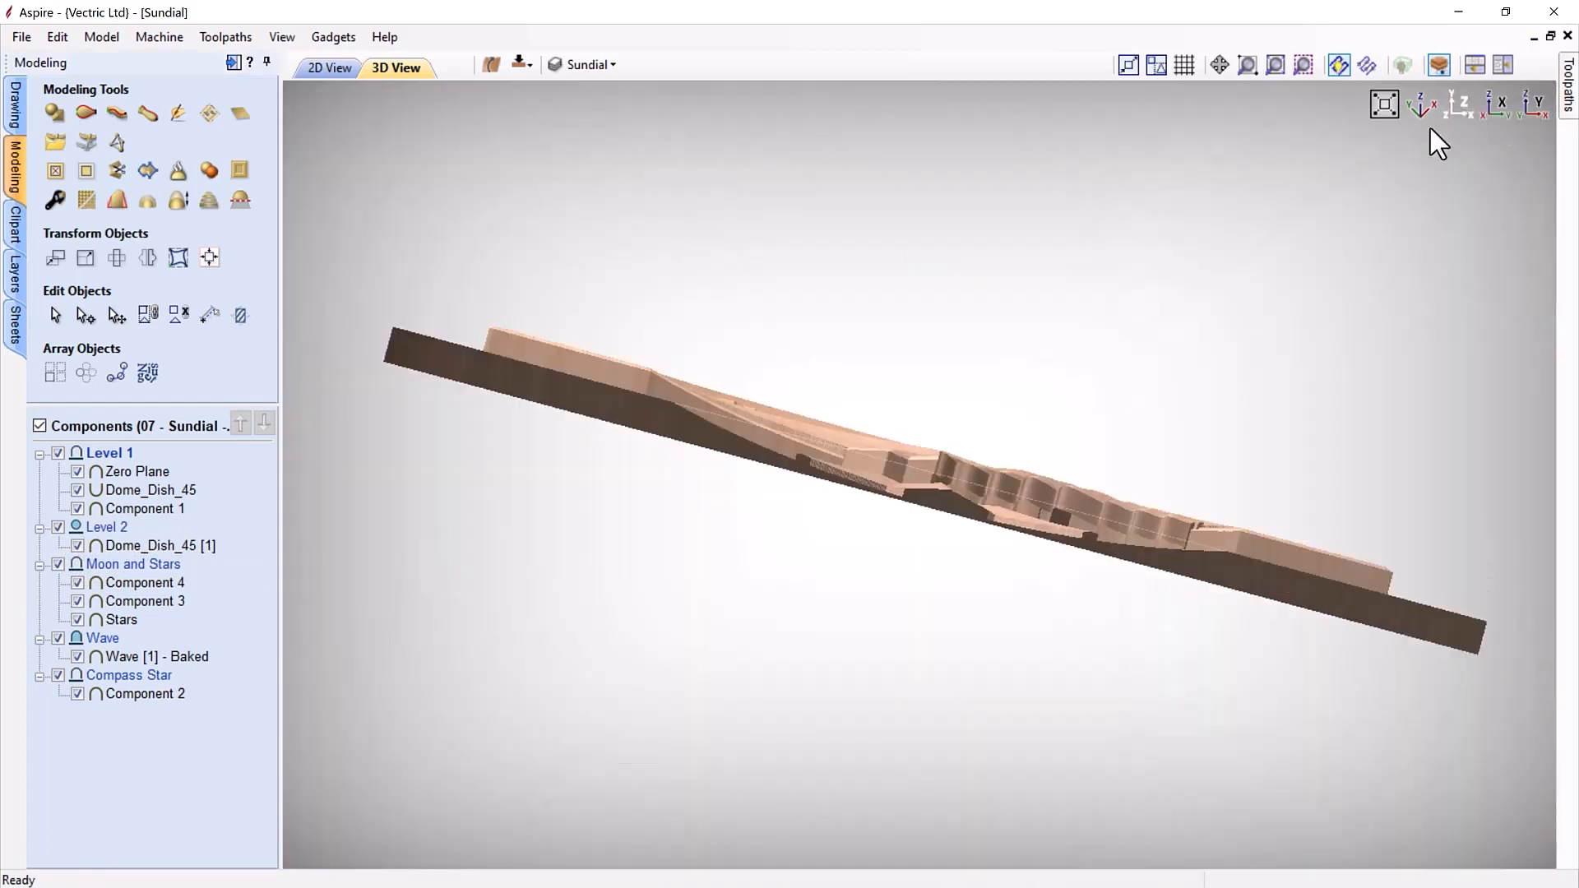
click(1486, 112)
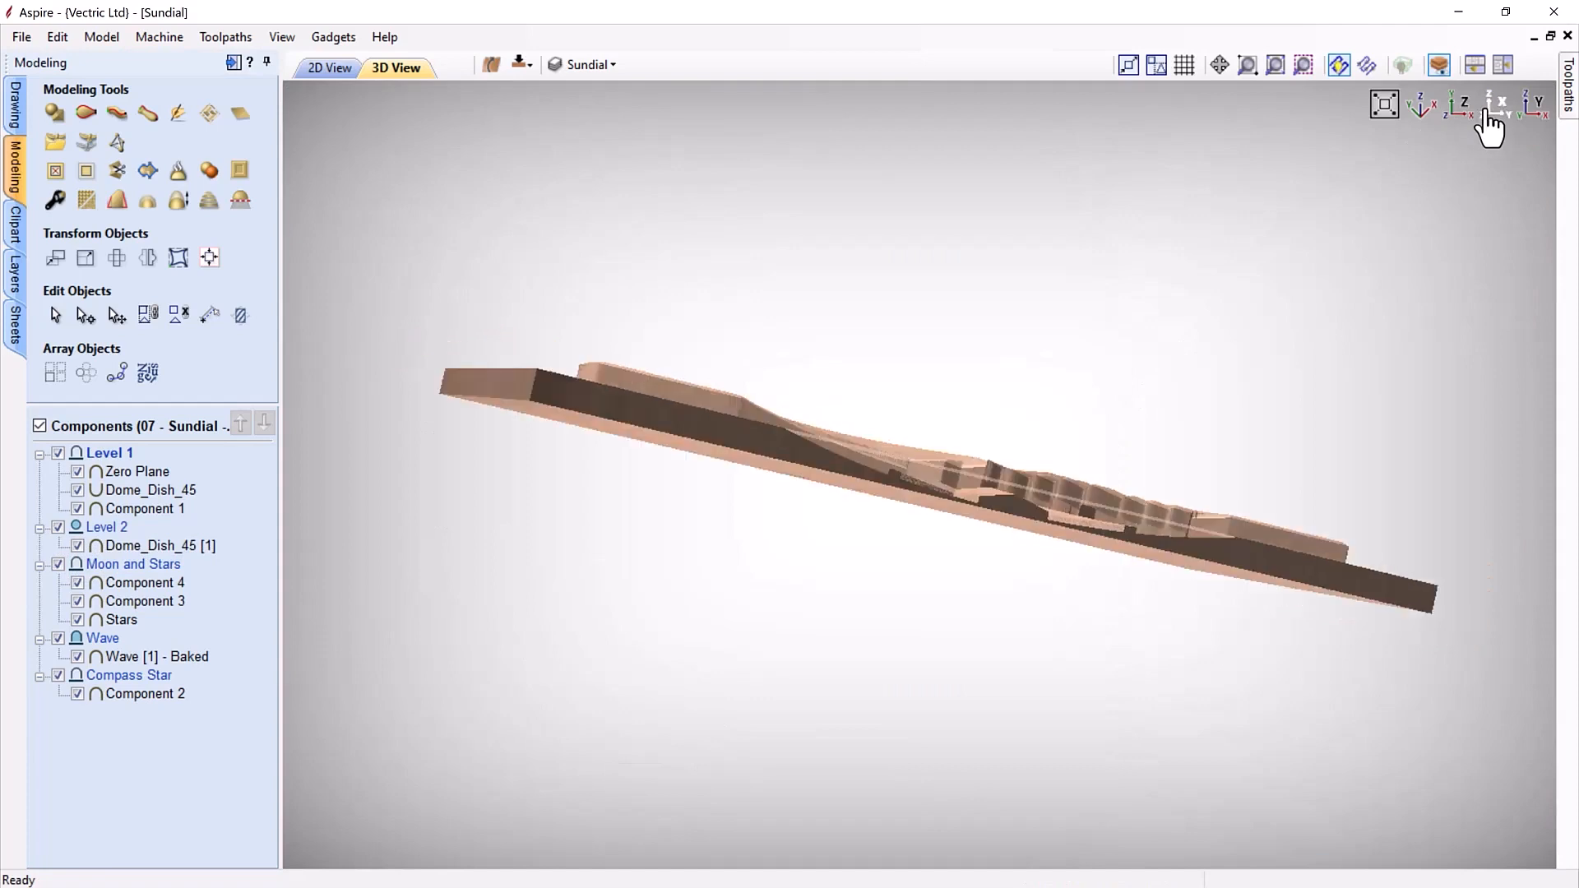
click(1529, 110)
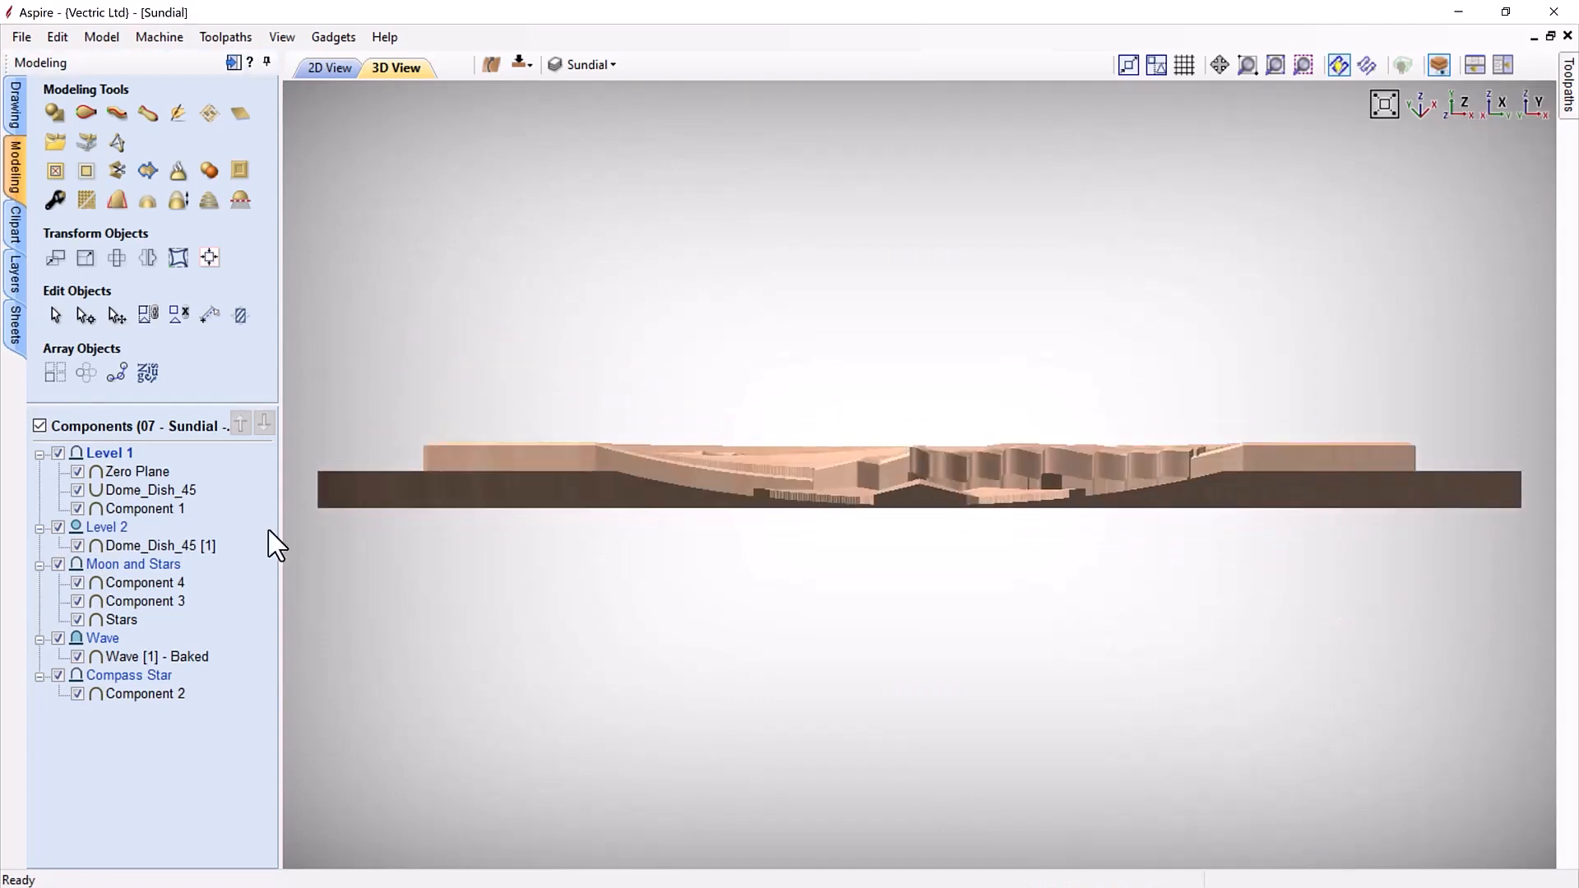
click(60, 527)
click(60, 527)
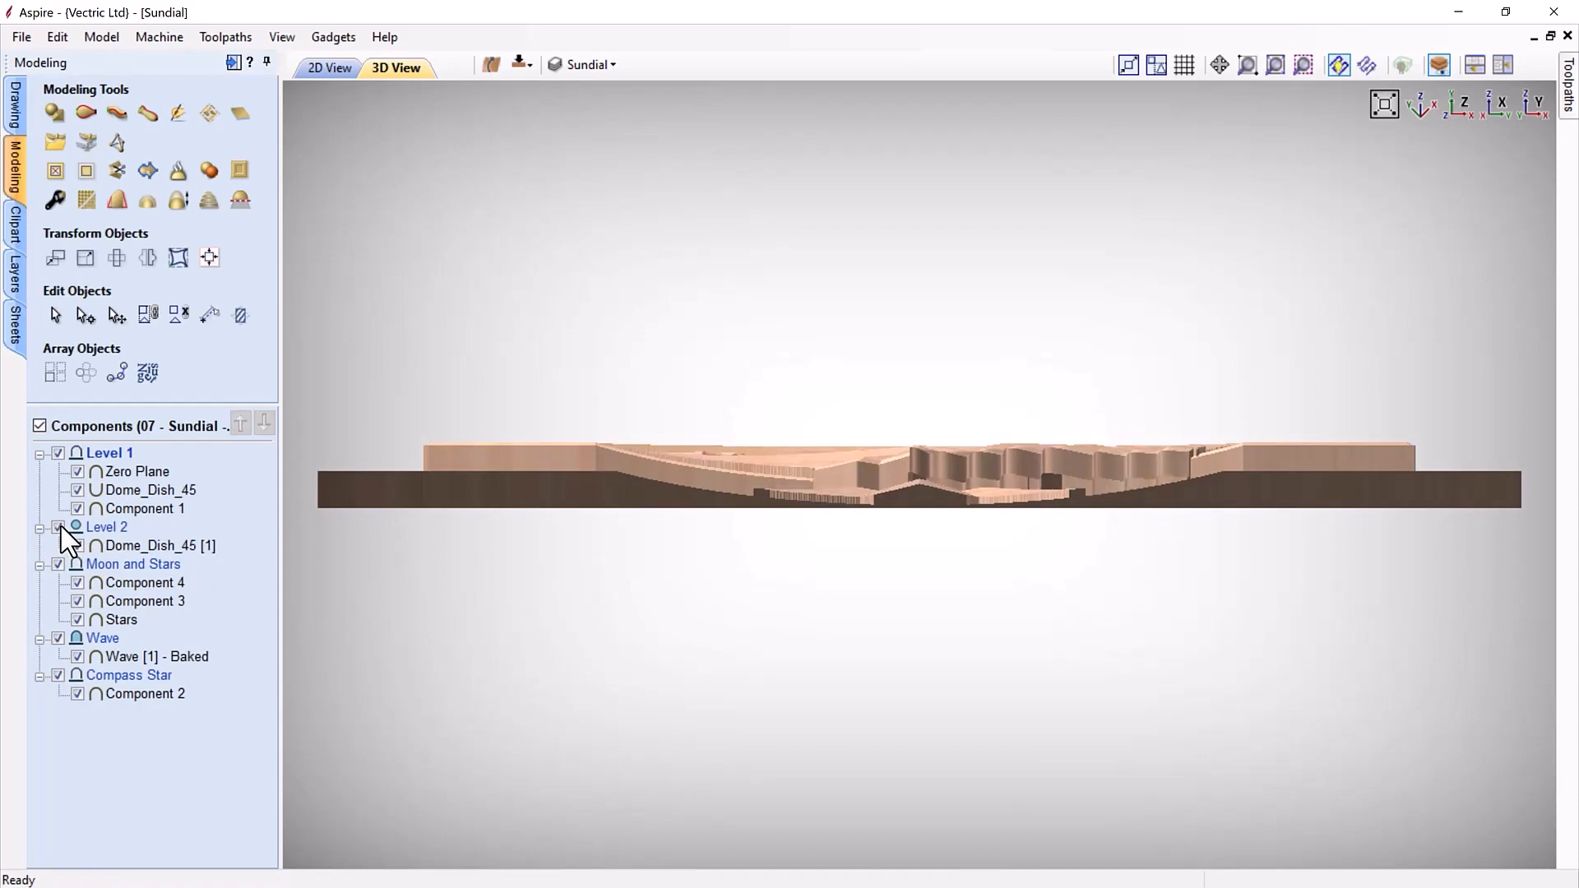
drag(965, 413, 848, 436)
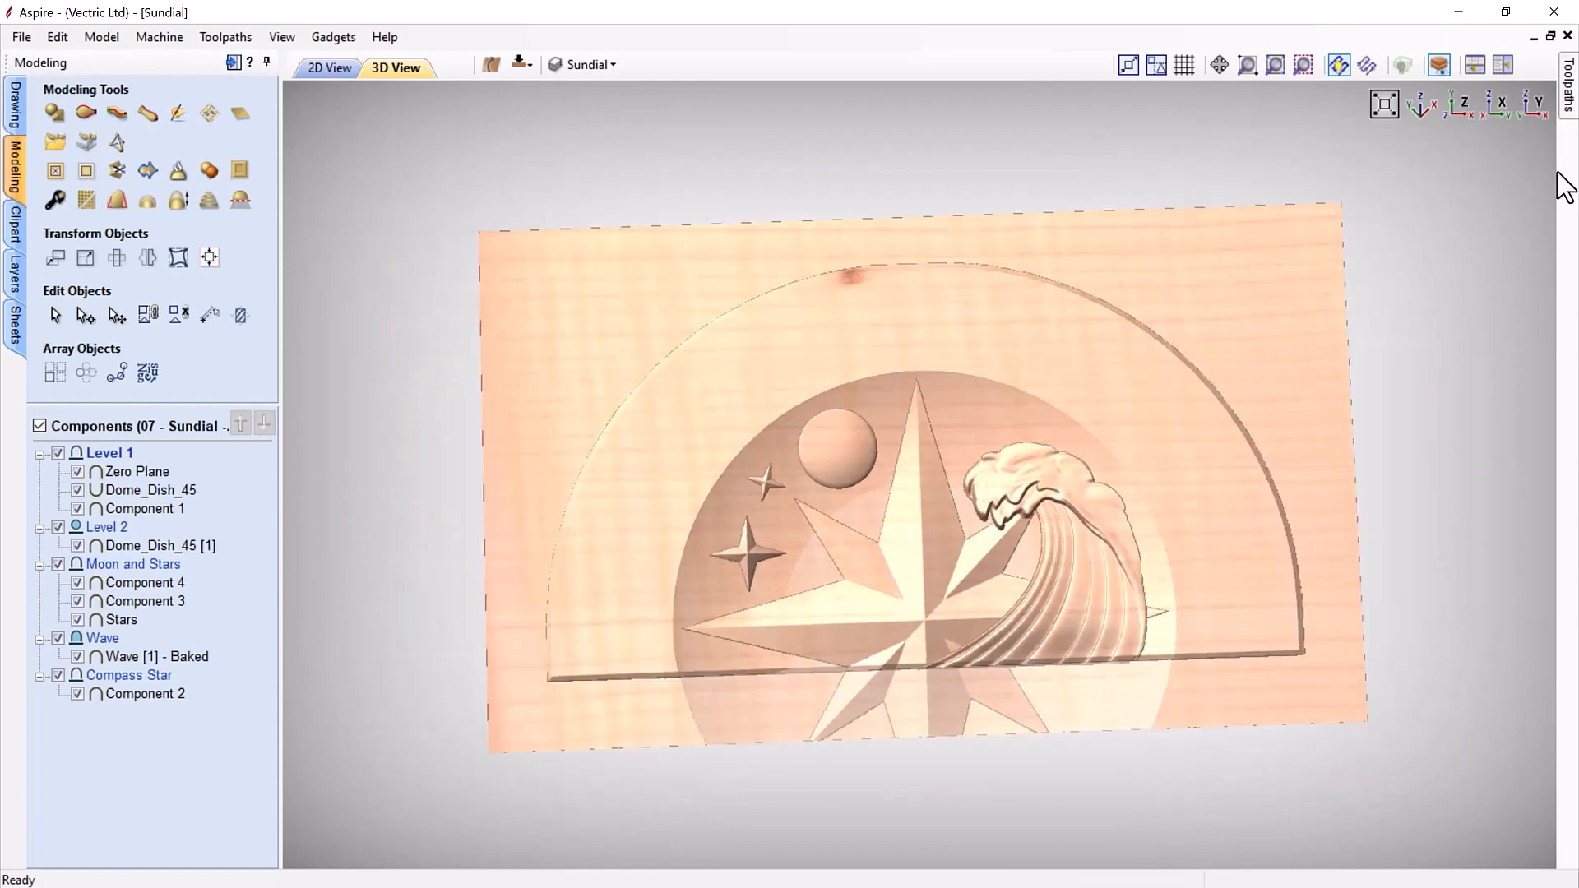
Step: Keep the toolpath list open and display the Dowel Holes, 3D Roughing, 3D Finish, Gnomon Pocket and V-Carve toolpaths on the base
click(1567, 99)
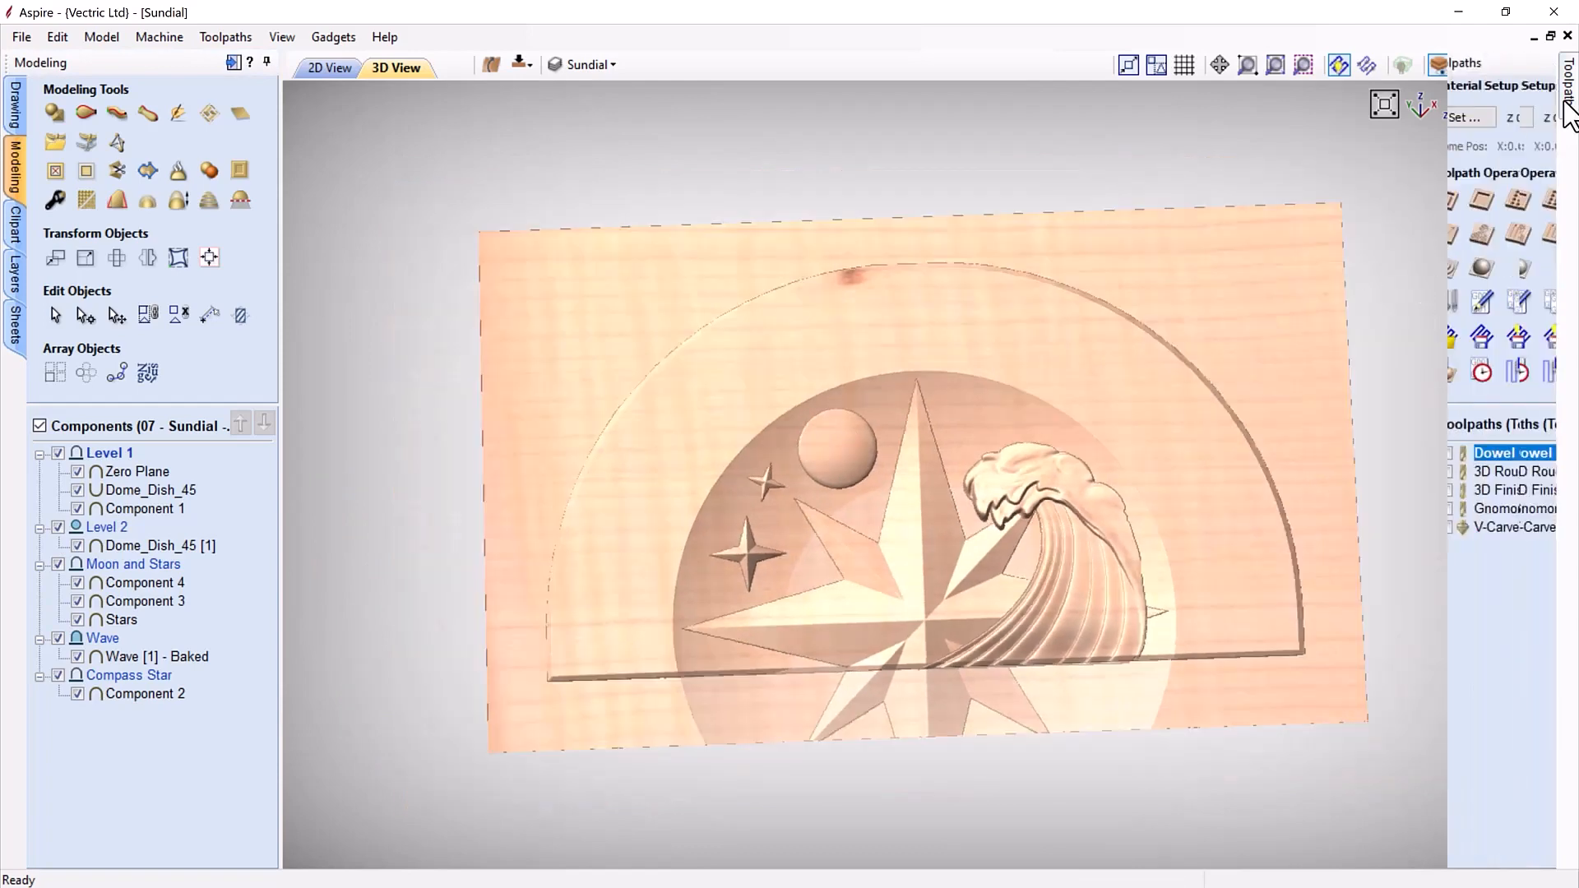
click(1546, 66)
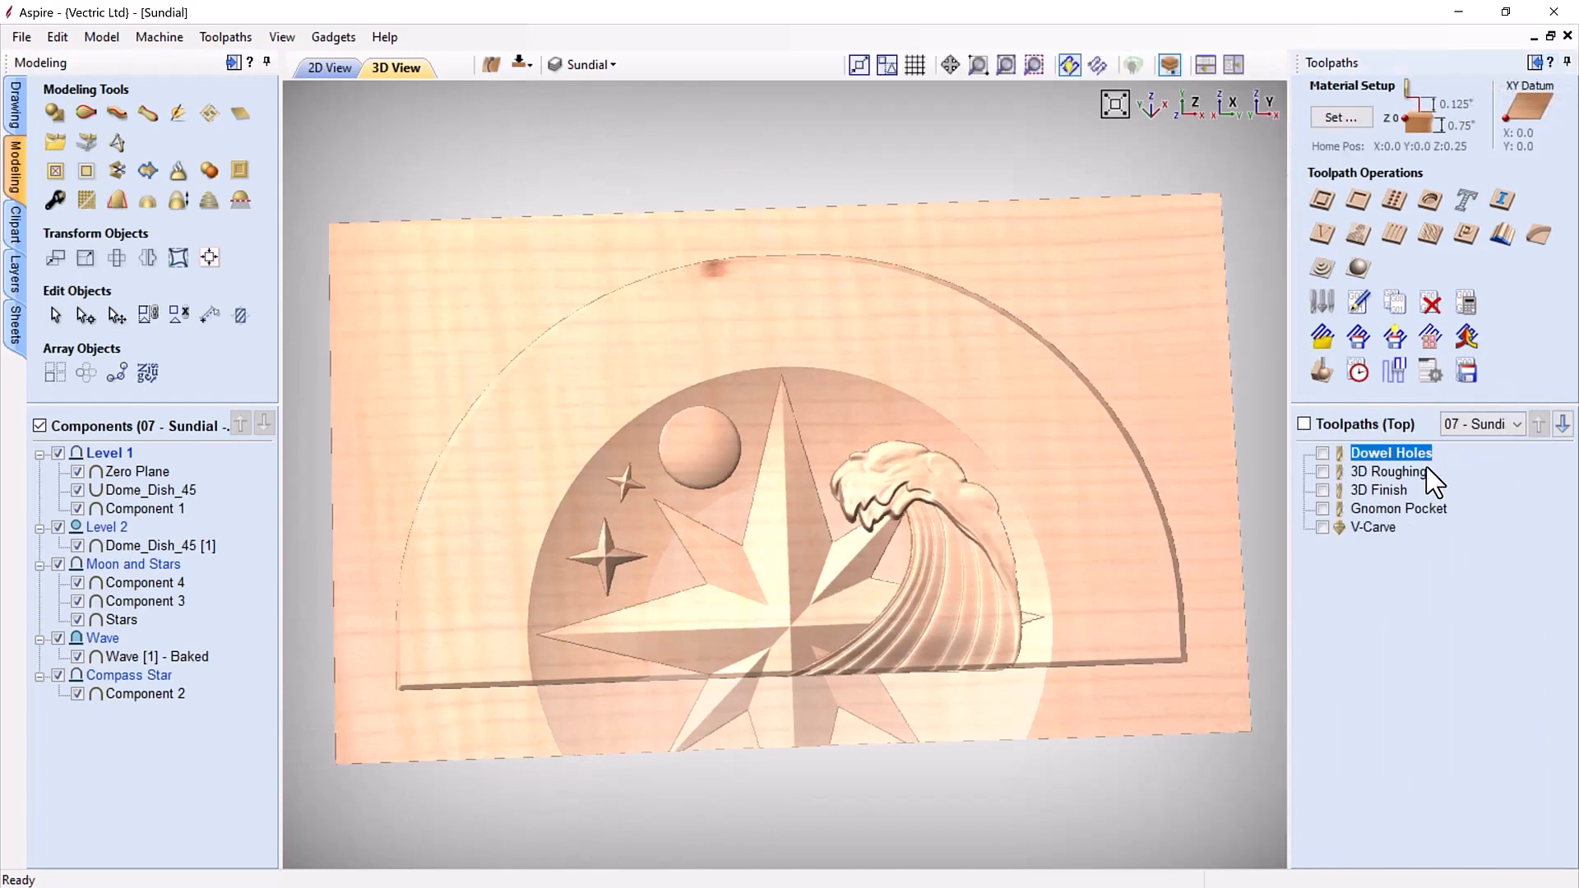
mouse_move(1435, 482)
click(1420, 474)
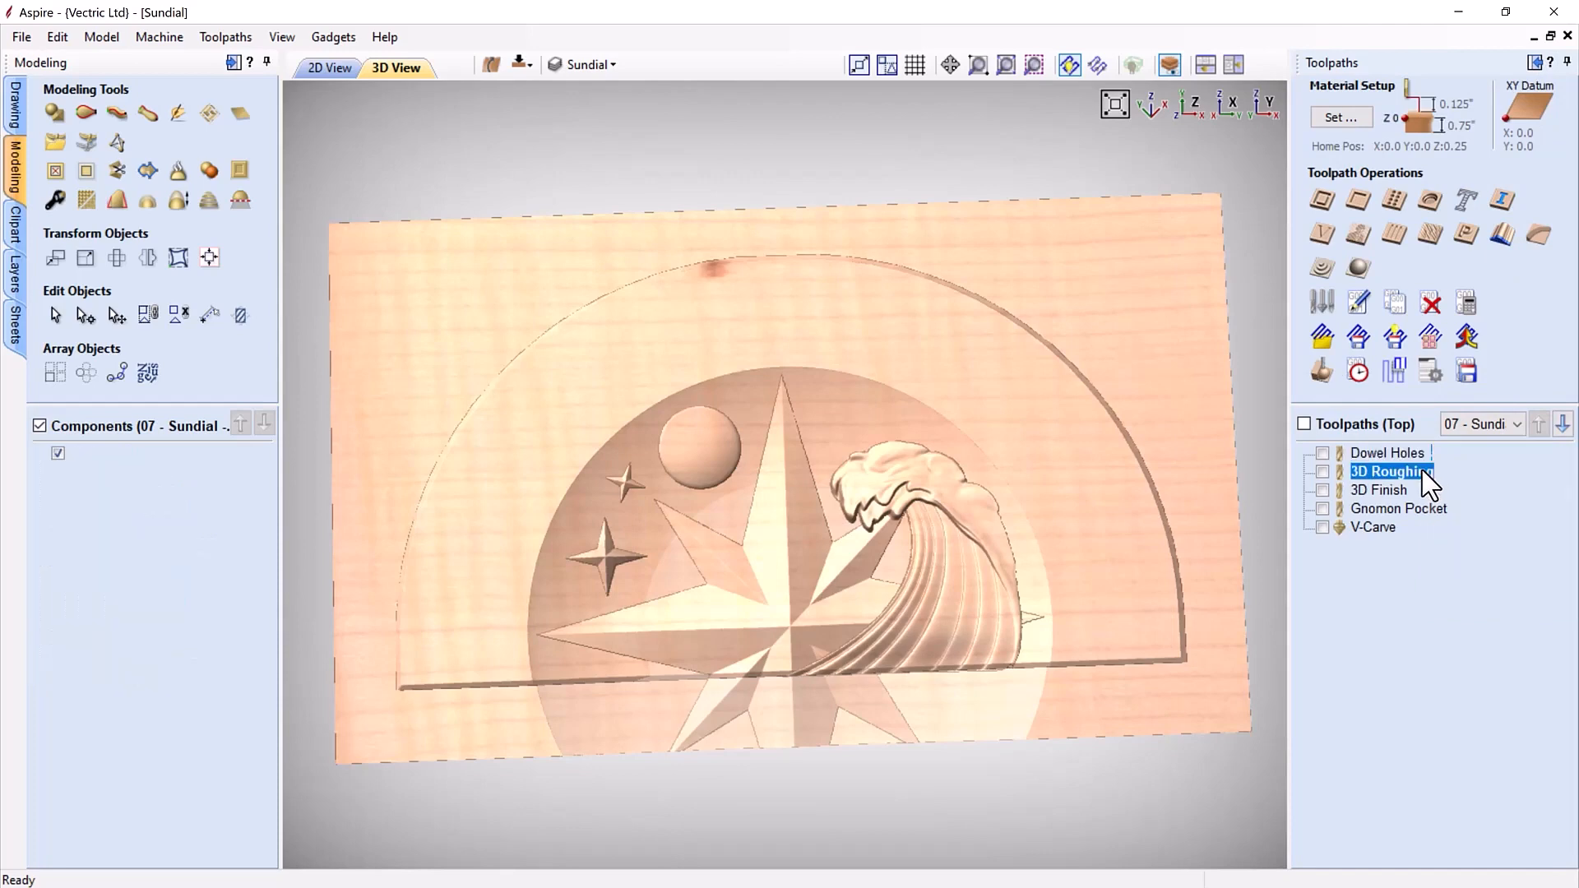
click(1323, 454)
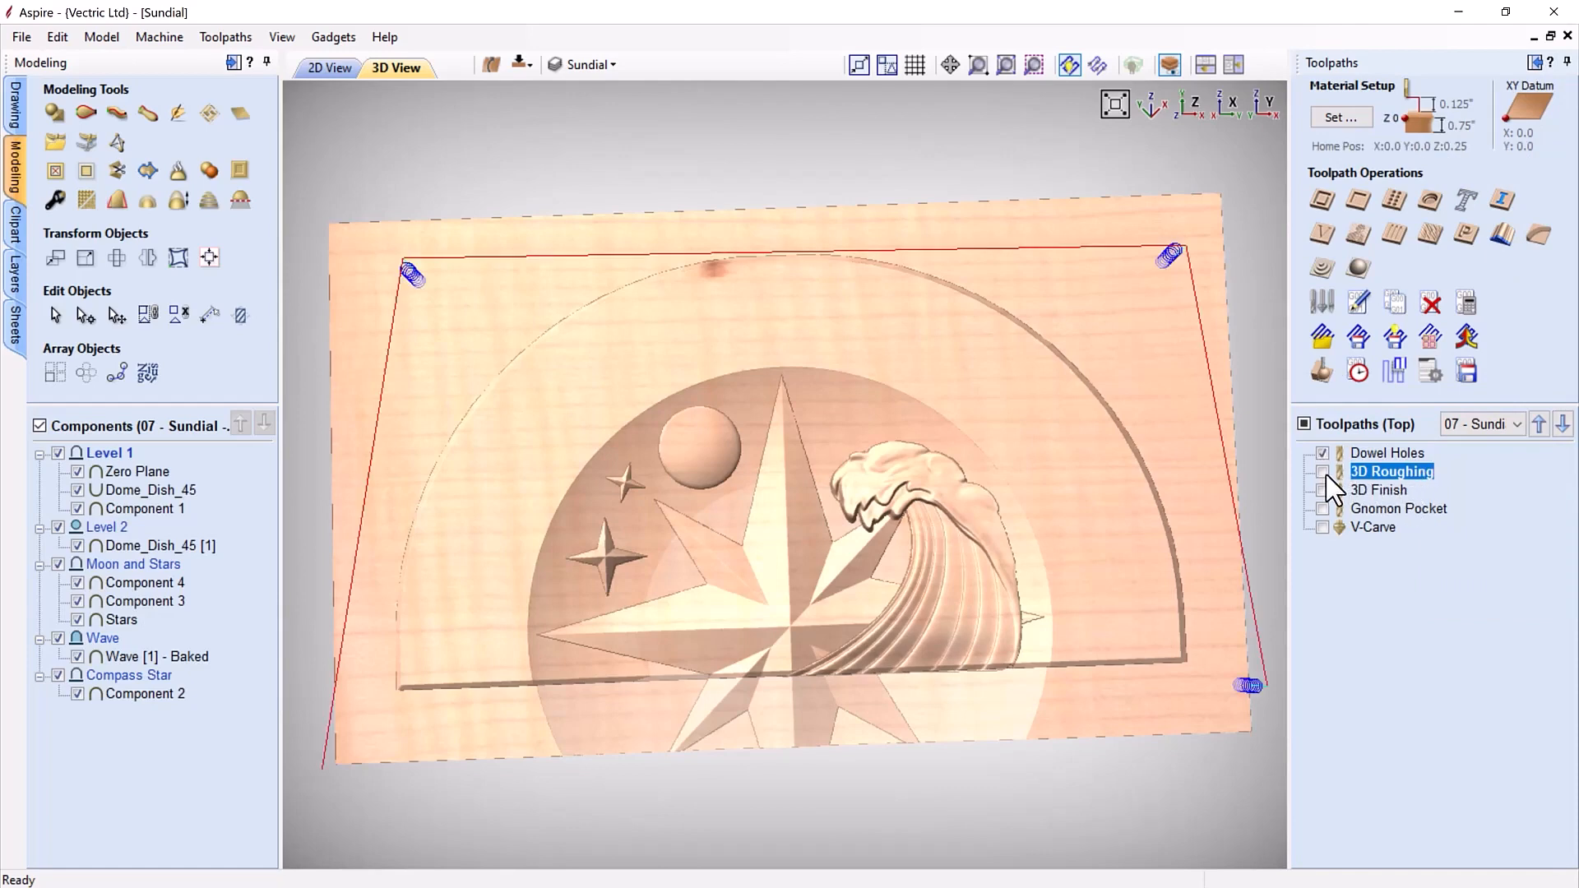
click(1324, 472)
click(1323, 491)
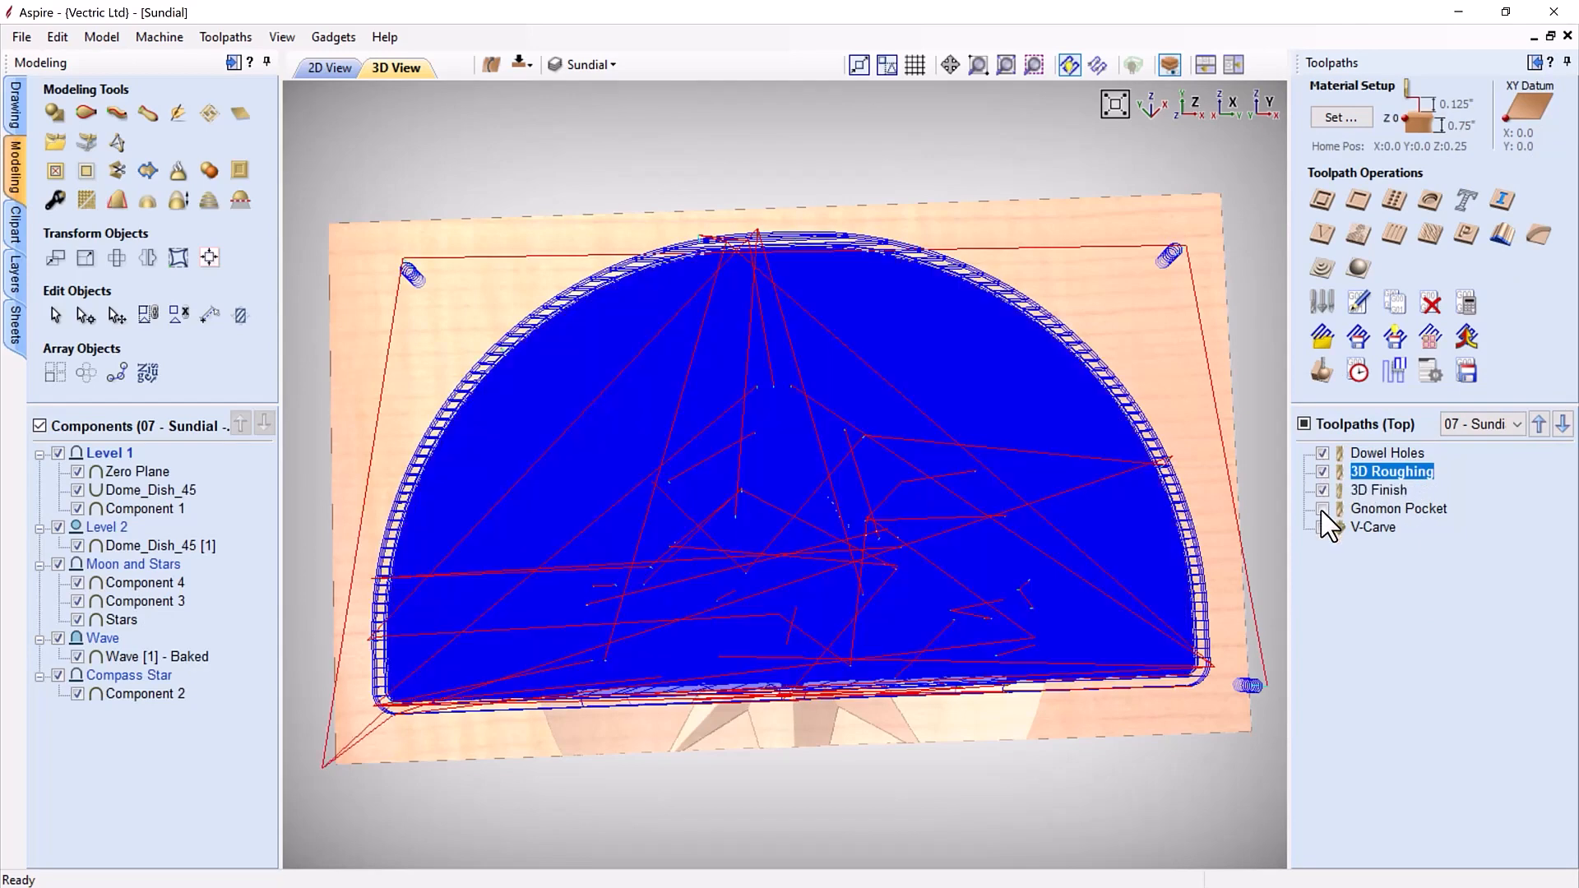
click(1323, 528)
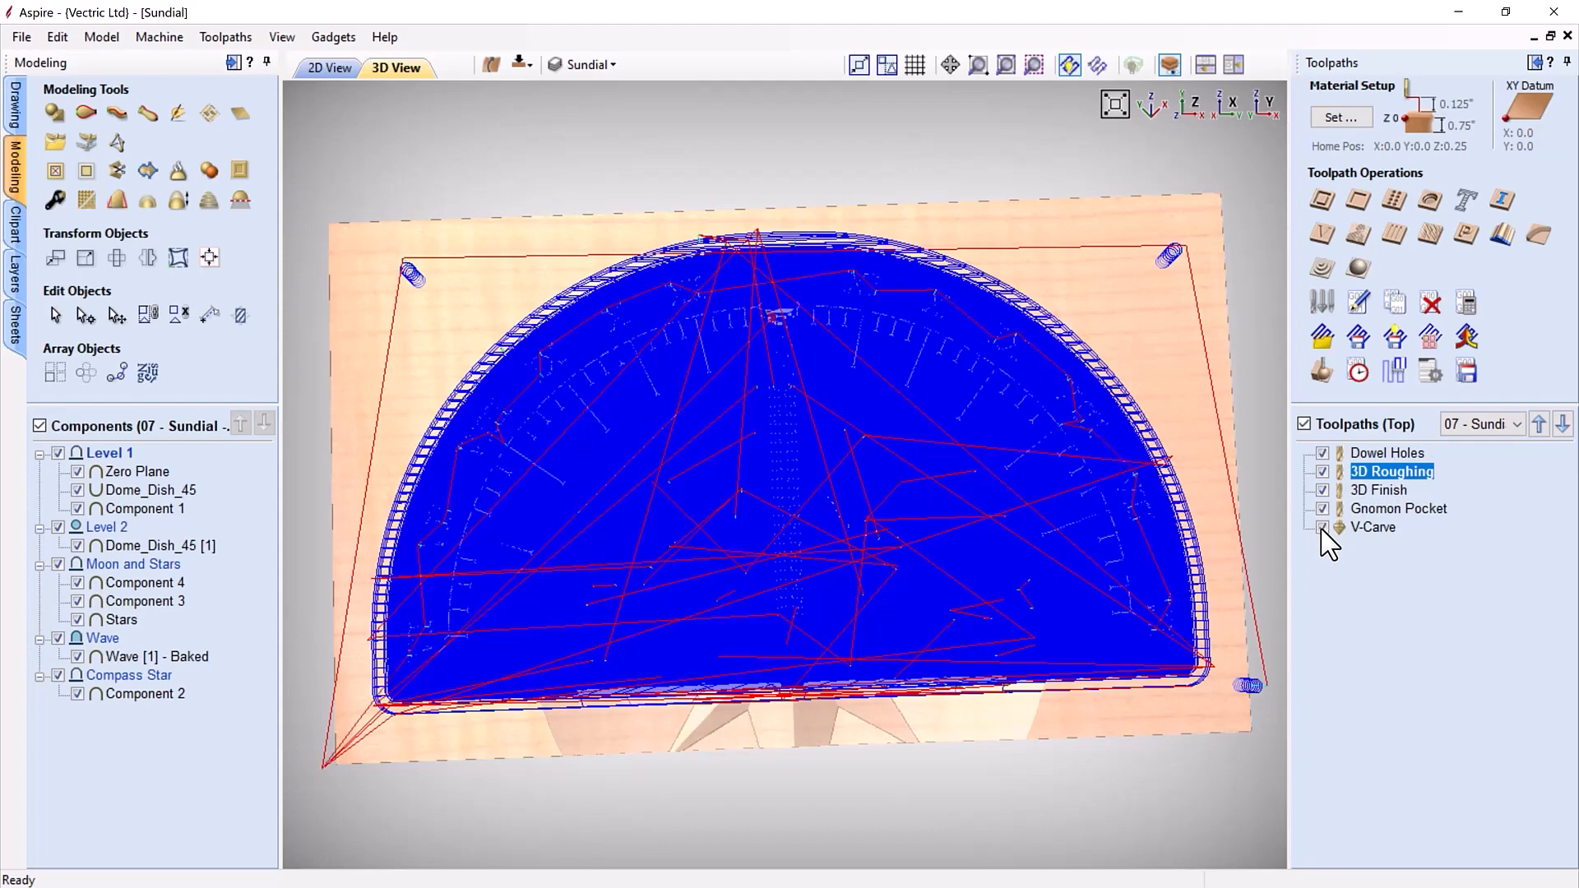
Step: Preview all the base's visible toolpaths with V-Carve excluded, raising the simulation to maximum speed and inspecting the carving as it runs
click(1320, 380)
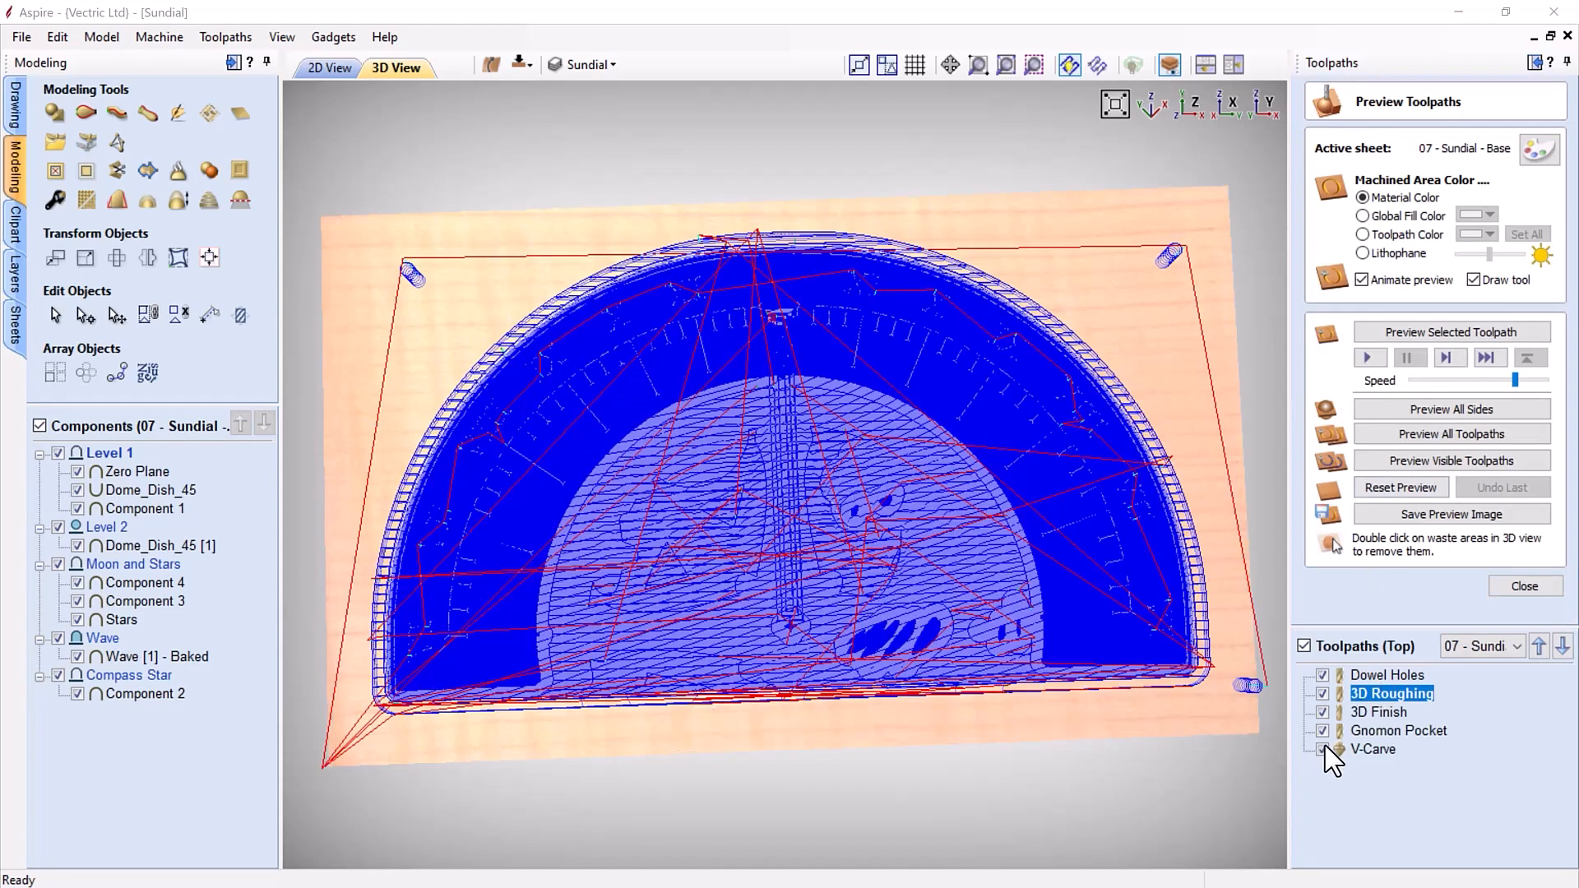
click(1324, 749)
click(1416, 465)
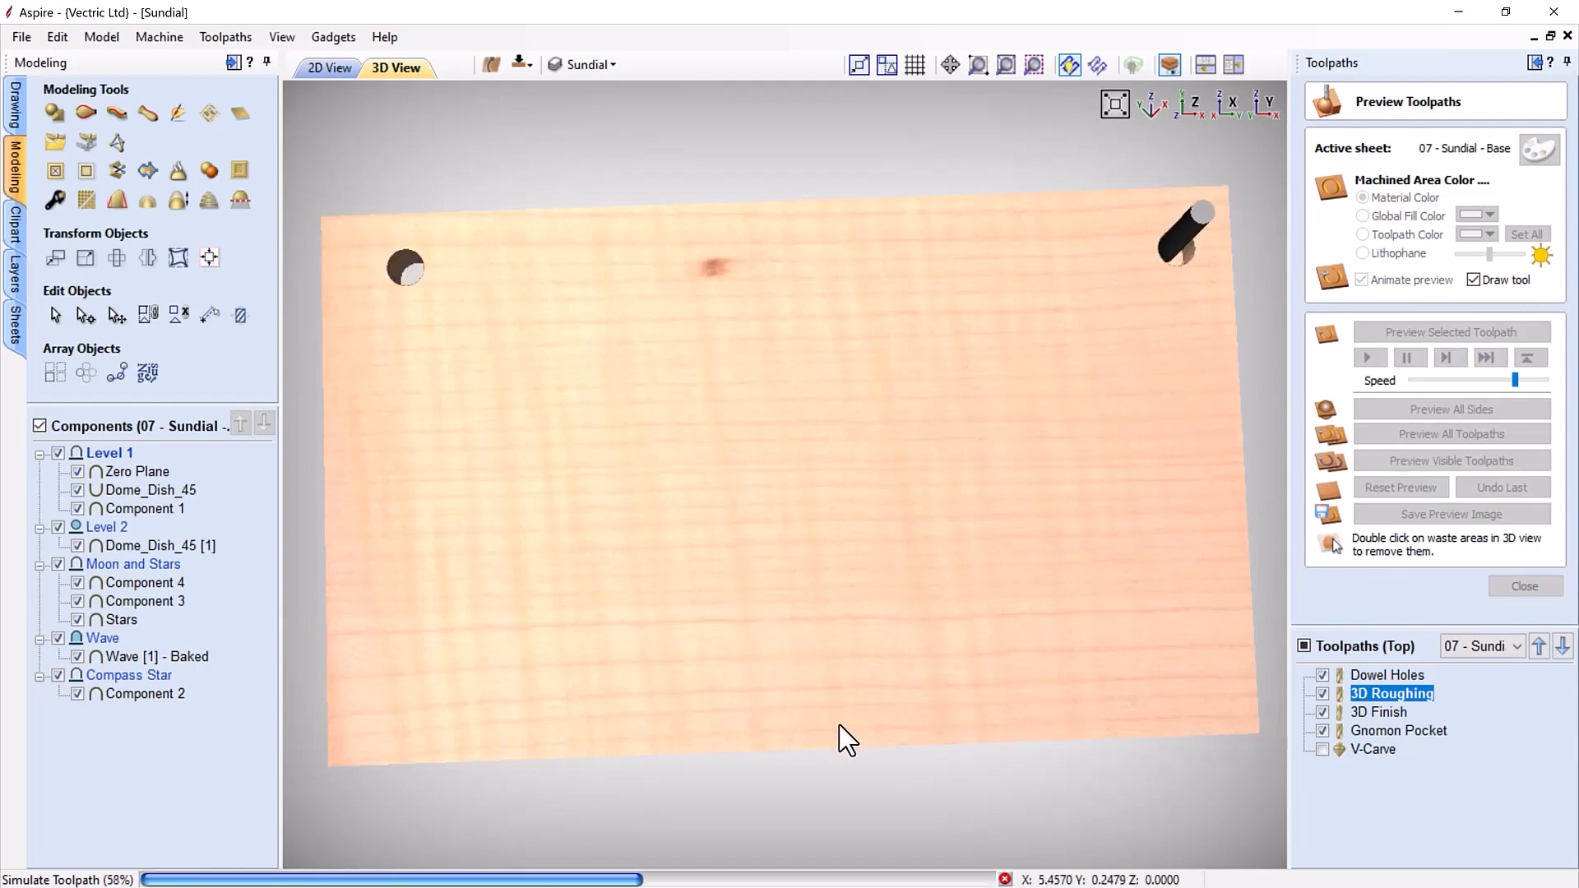
drag(836, 729, 860, 667)
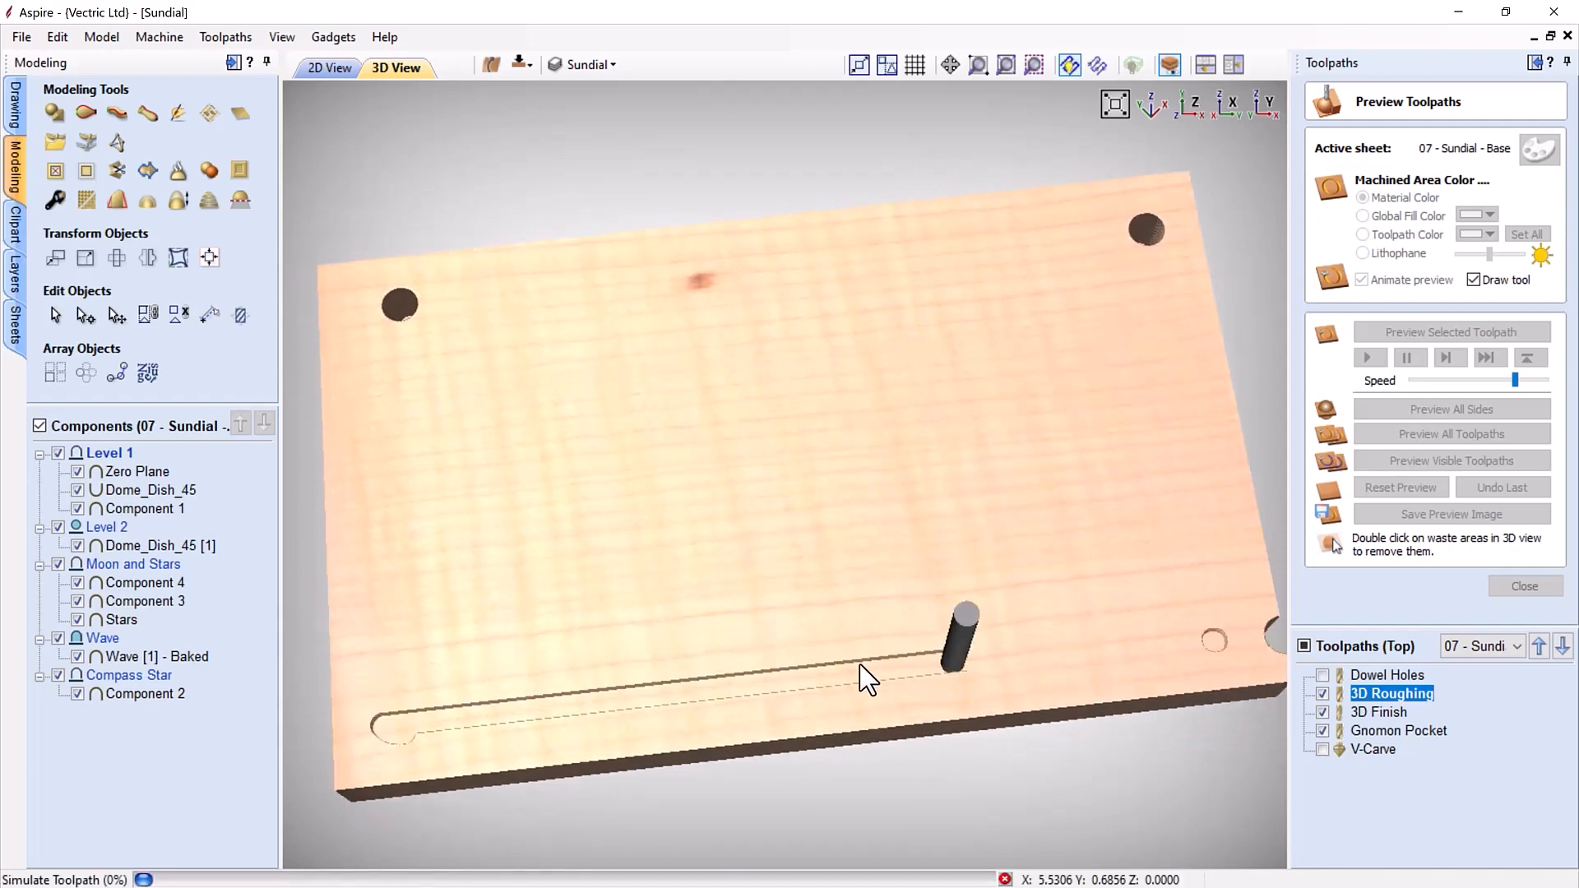
drag(1515, 380, 1546, 381)
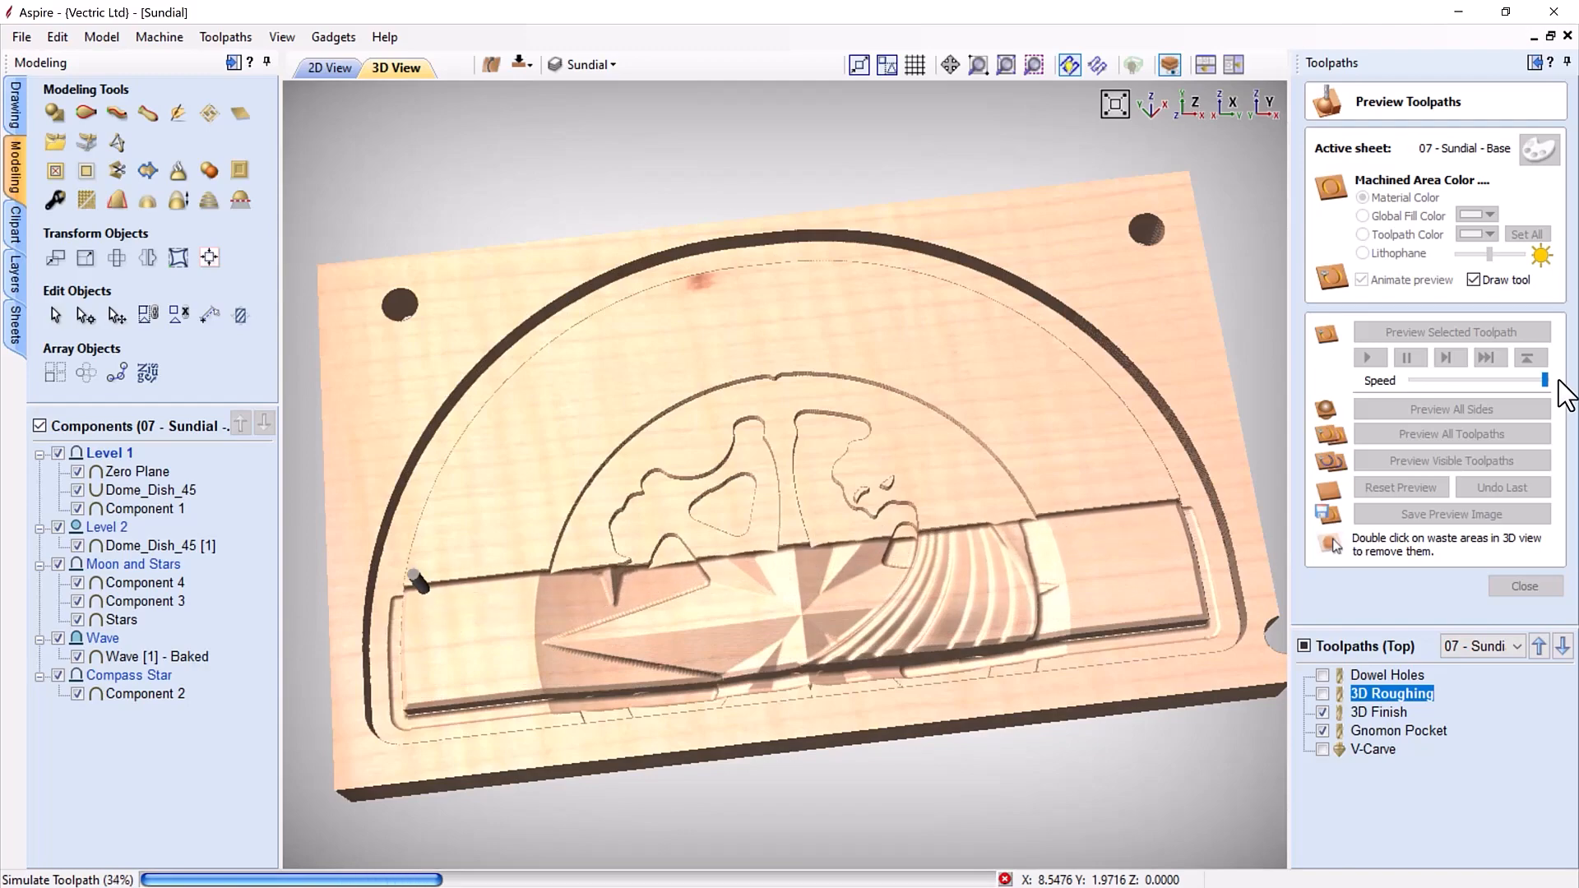
drag(663, 673, 923, 518)
scroll(924, 518, up, 6)
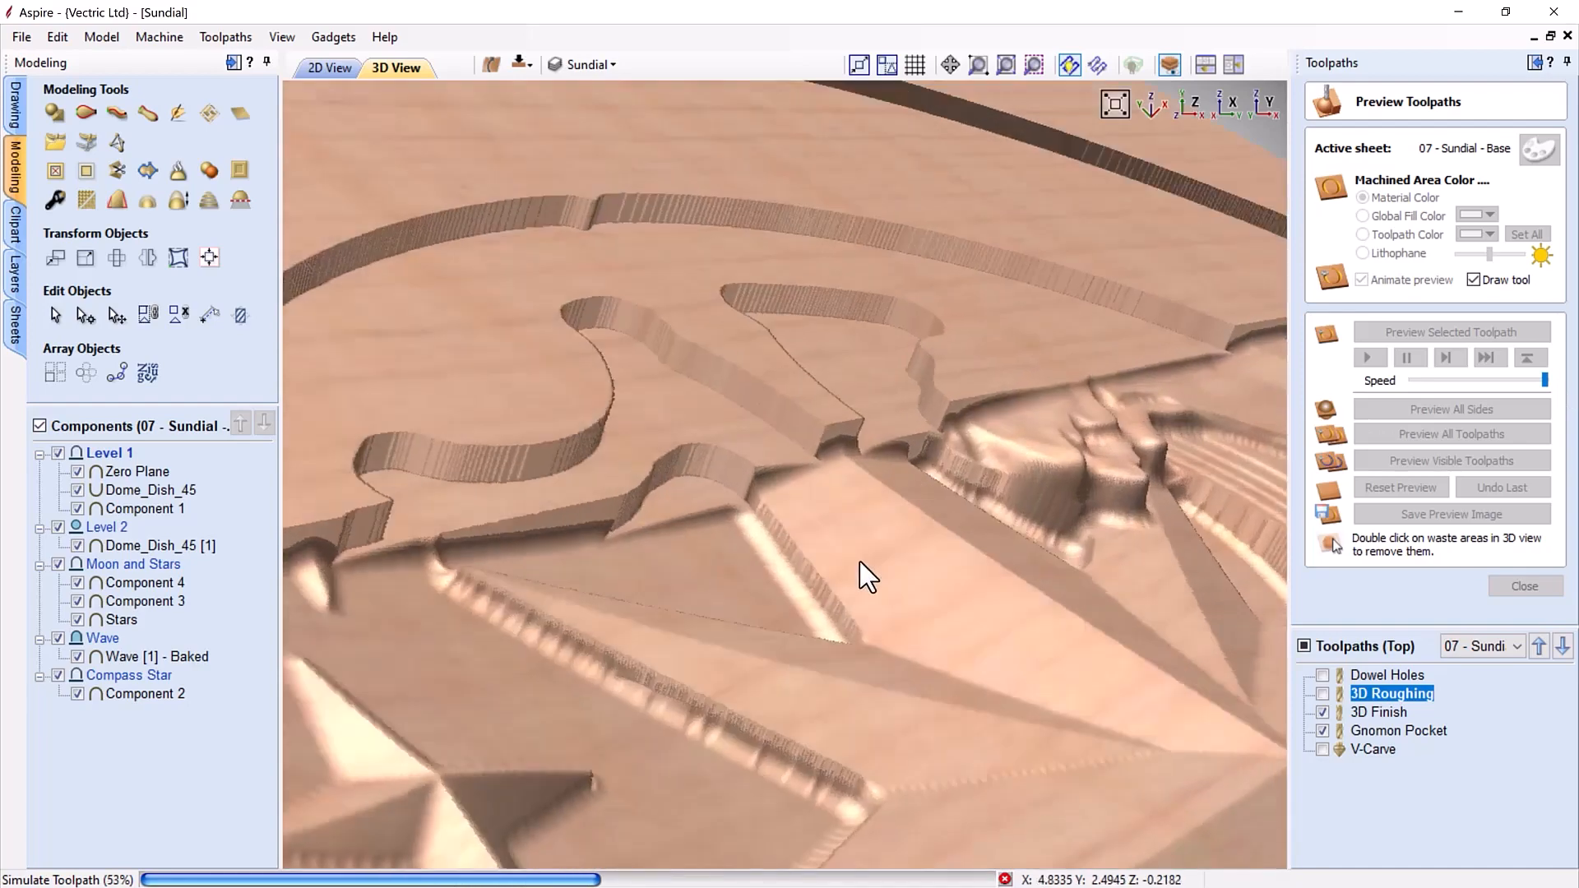
scroll(860, 563, down, 3)
drag(859, 563, 829, 670)
scroll(743, 624, down, 4)
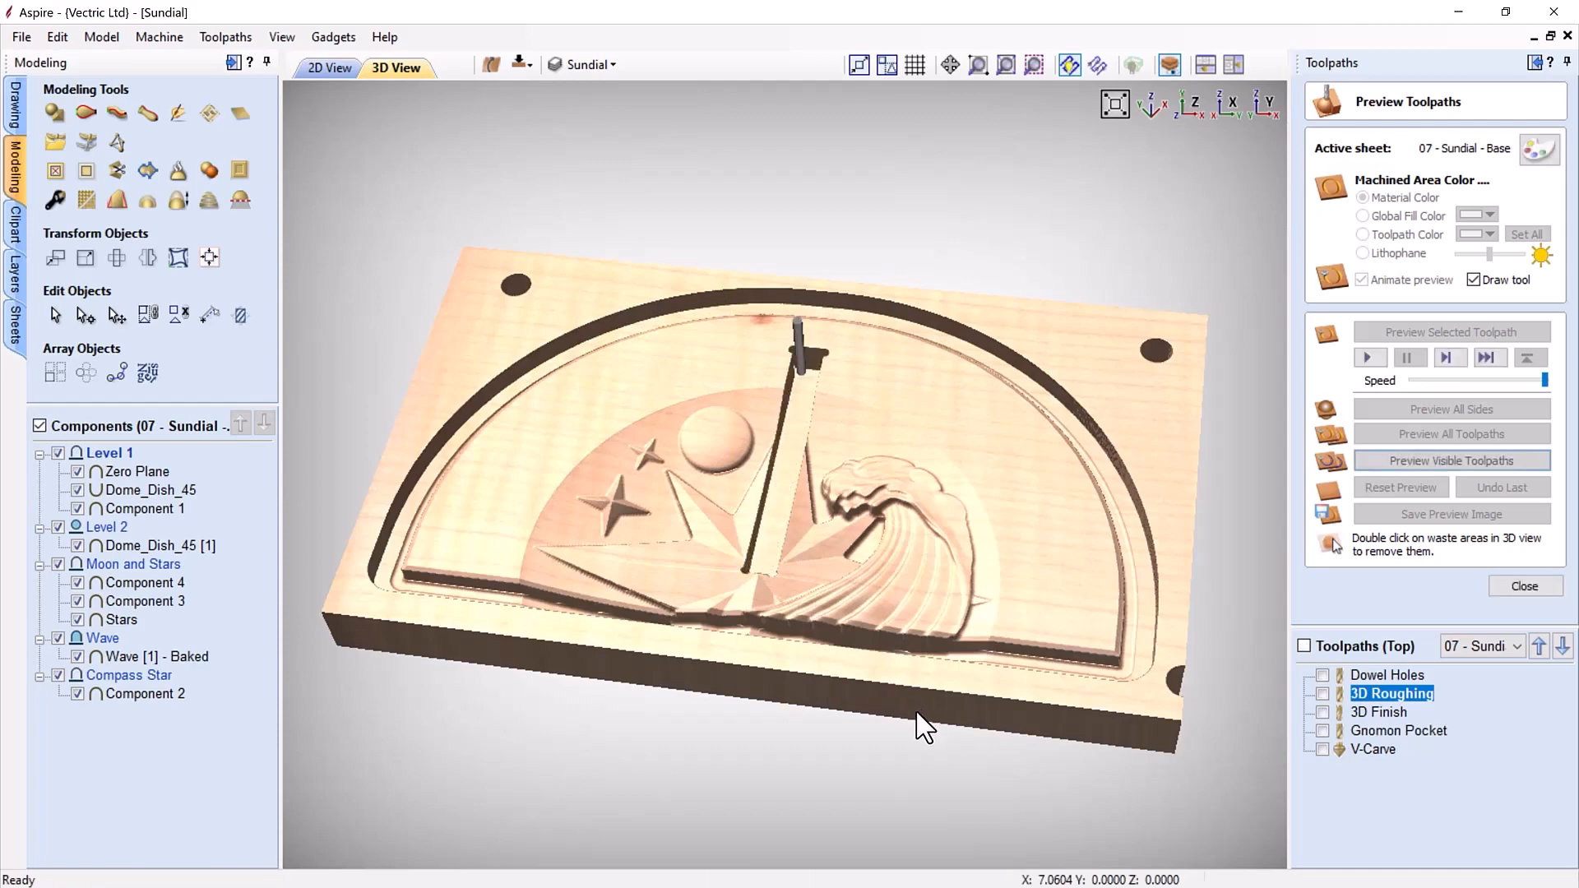
Step: Preview the V-Carve toolpath and inspect the carved Roman numerals and hour marks on the sundial base
click(1323, 749)
click(1396, 333)
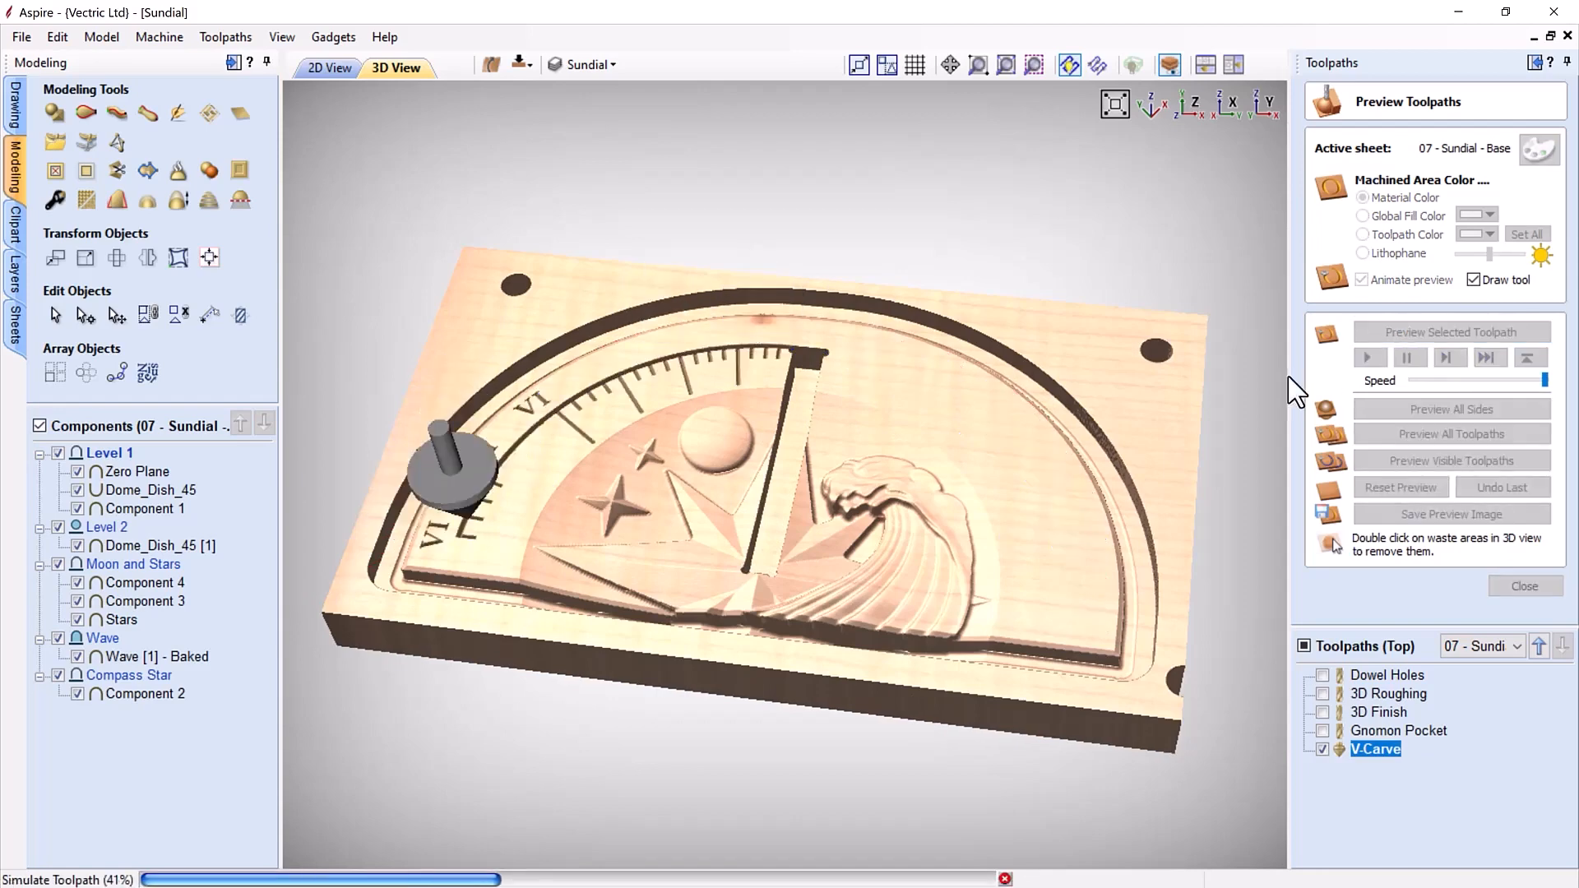
drag(811, 652, 964, 618)
drag(919, 561, 867, 642)
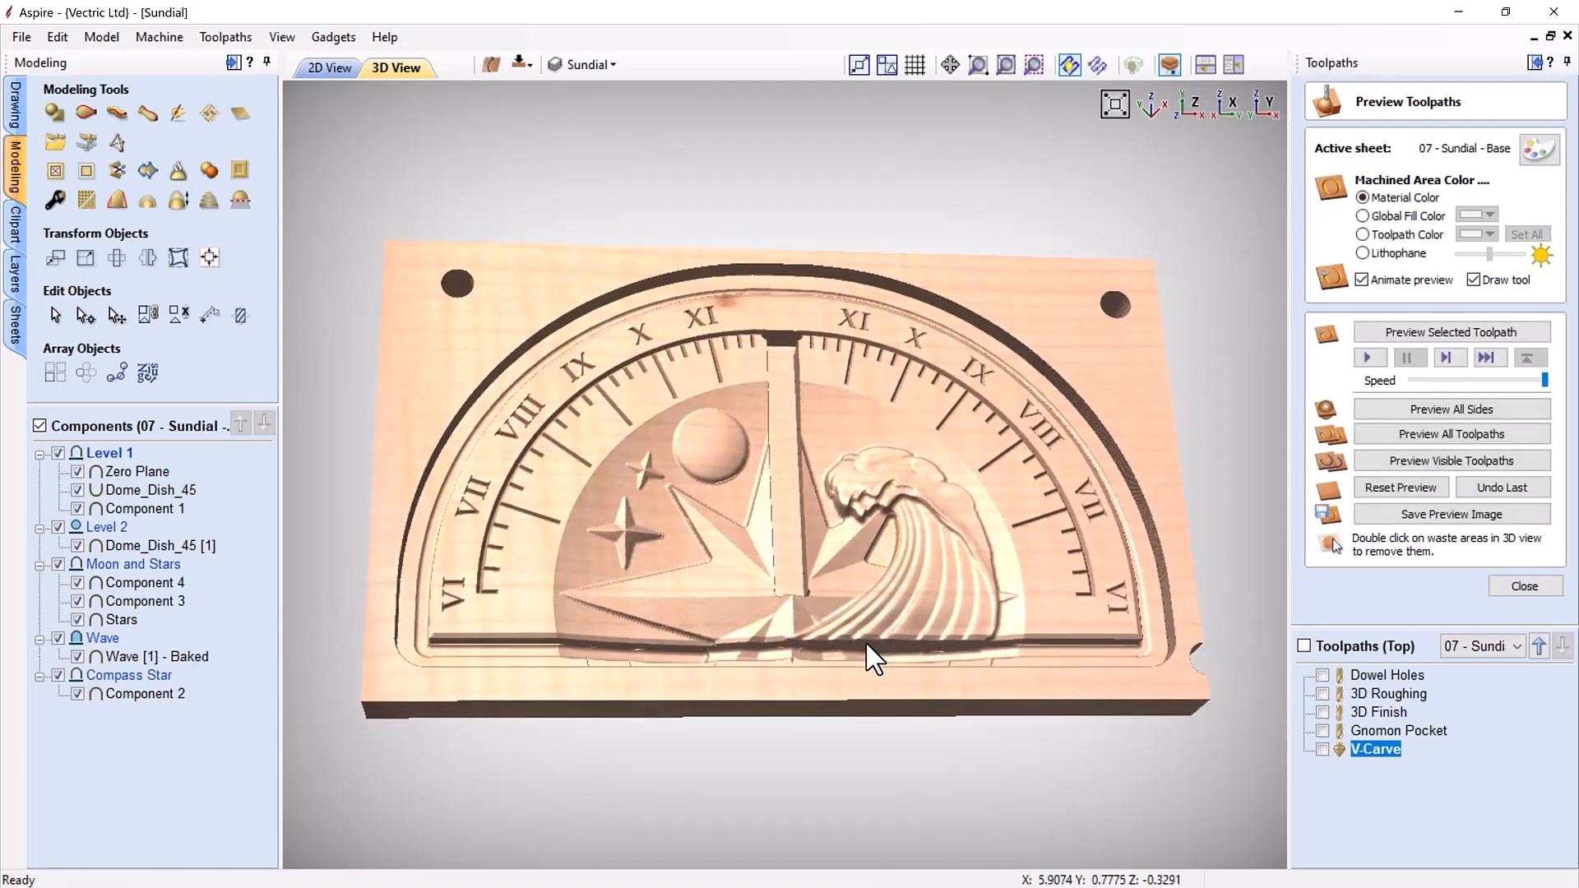
Step: View the sundial base from above, and compare its bottom and top side layouts in the 2D view
click(1189, 107)
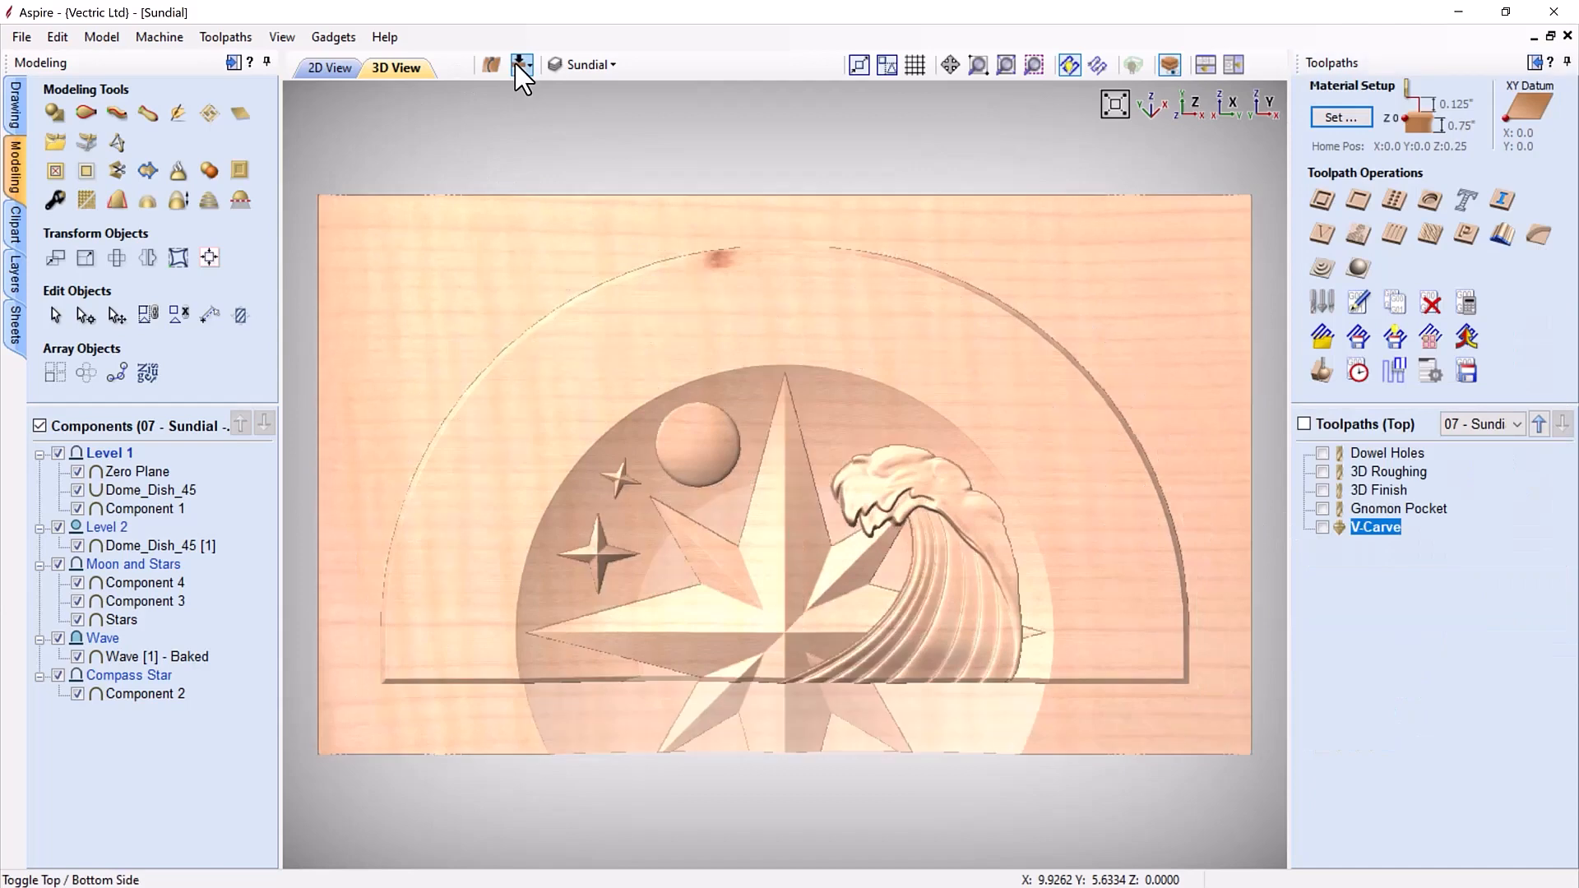
click(331, 68)
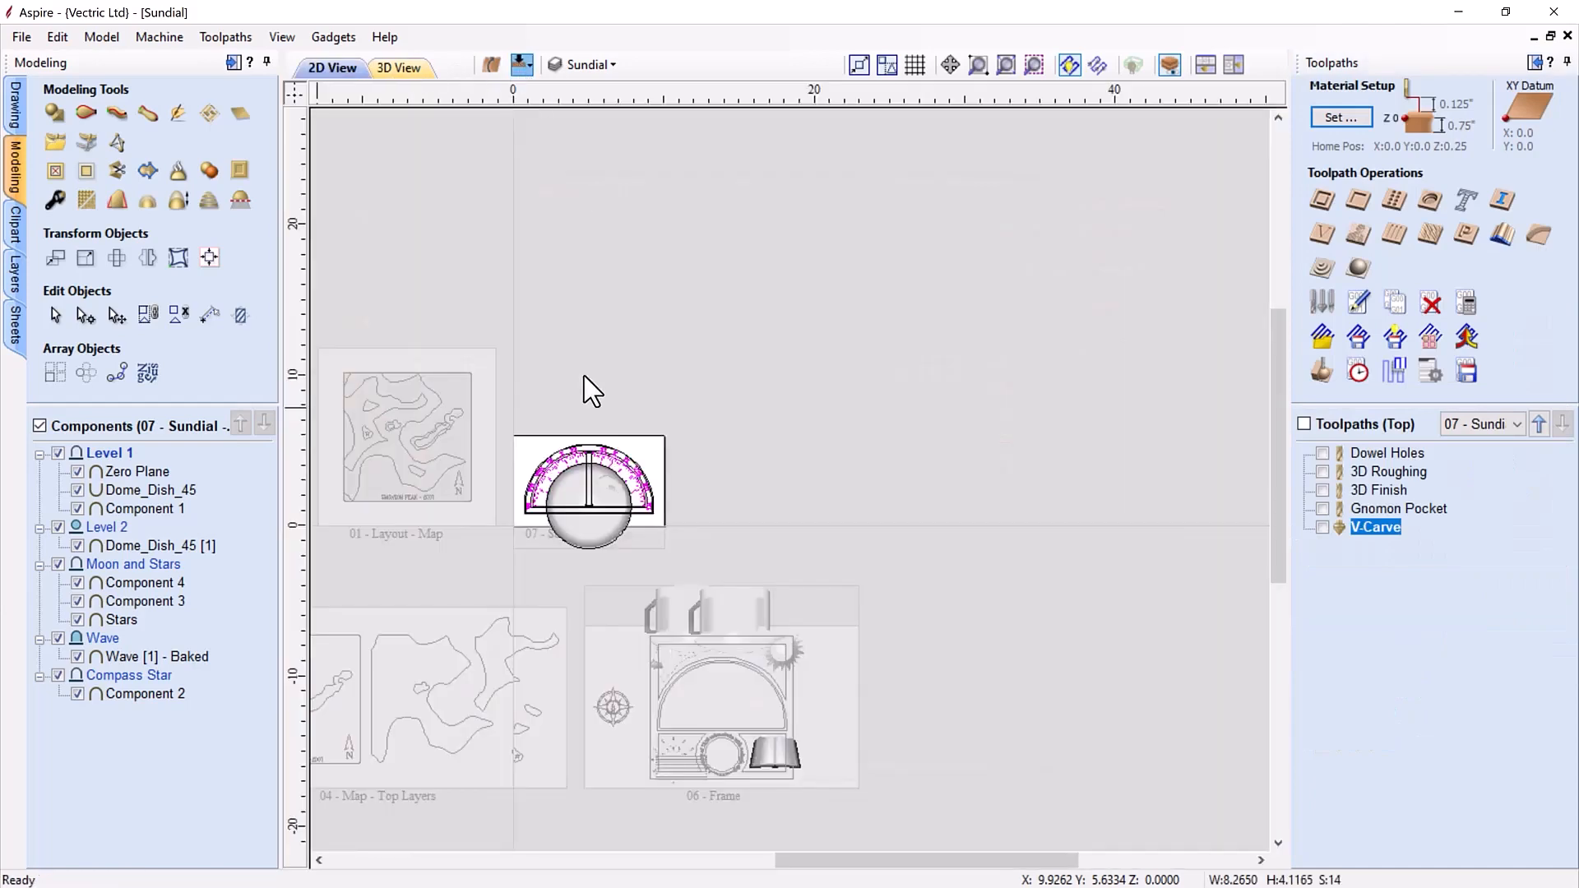
double_click(588, 438)
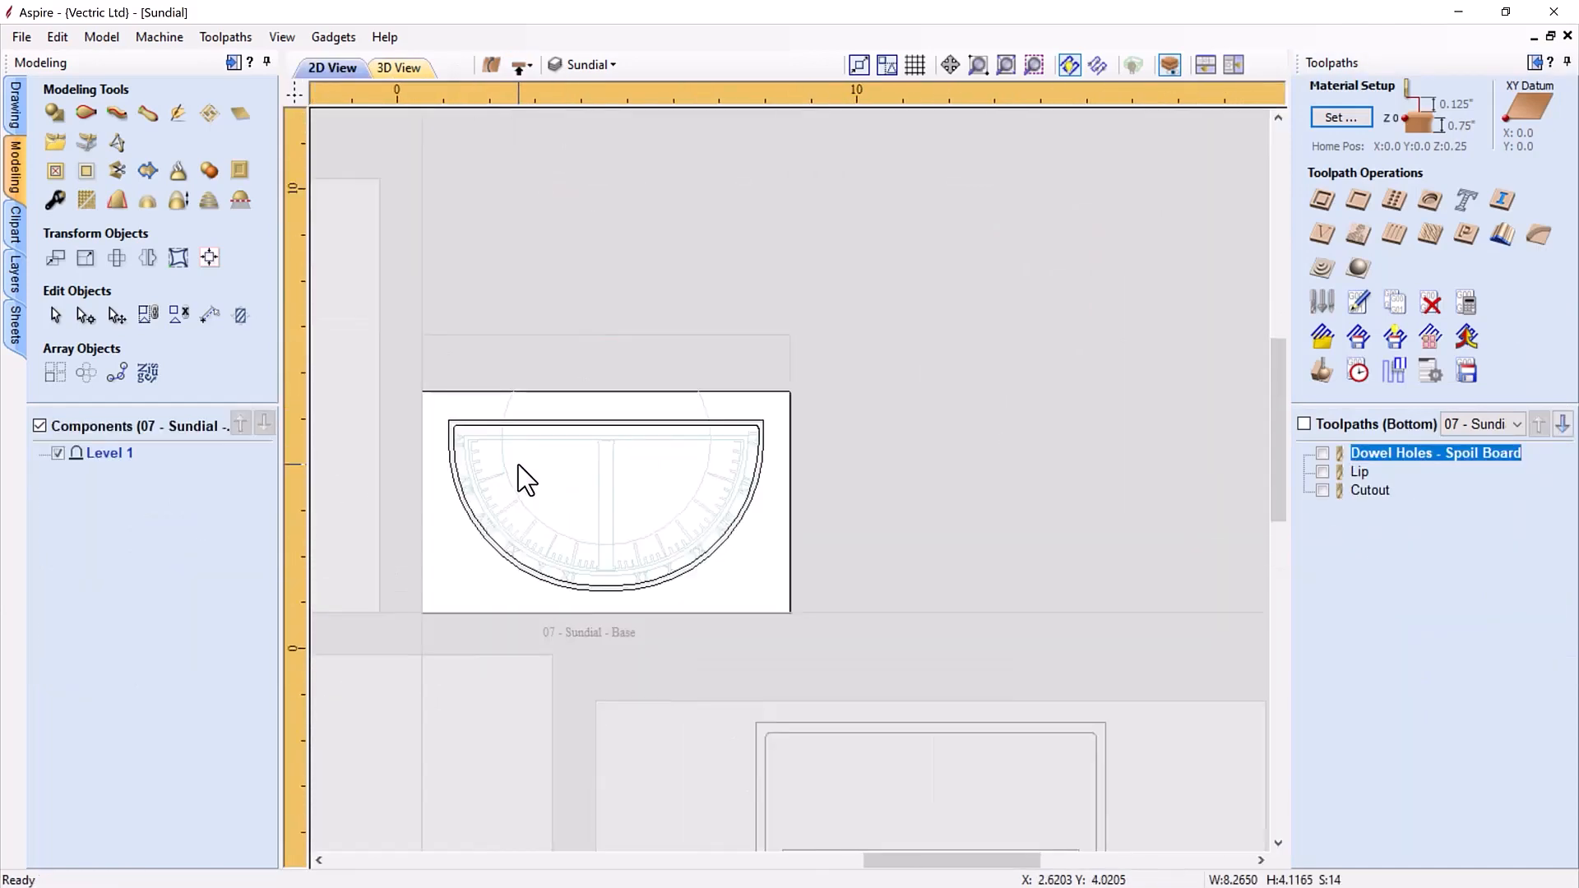
click(518, 73)
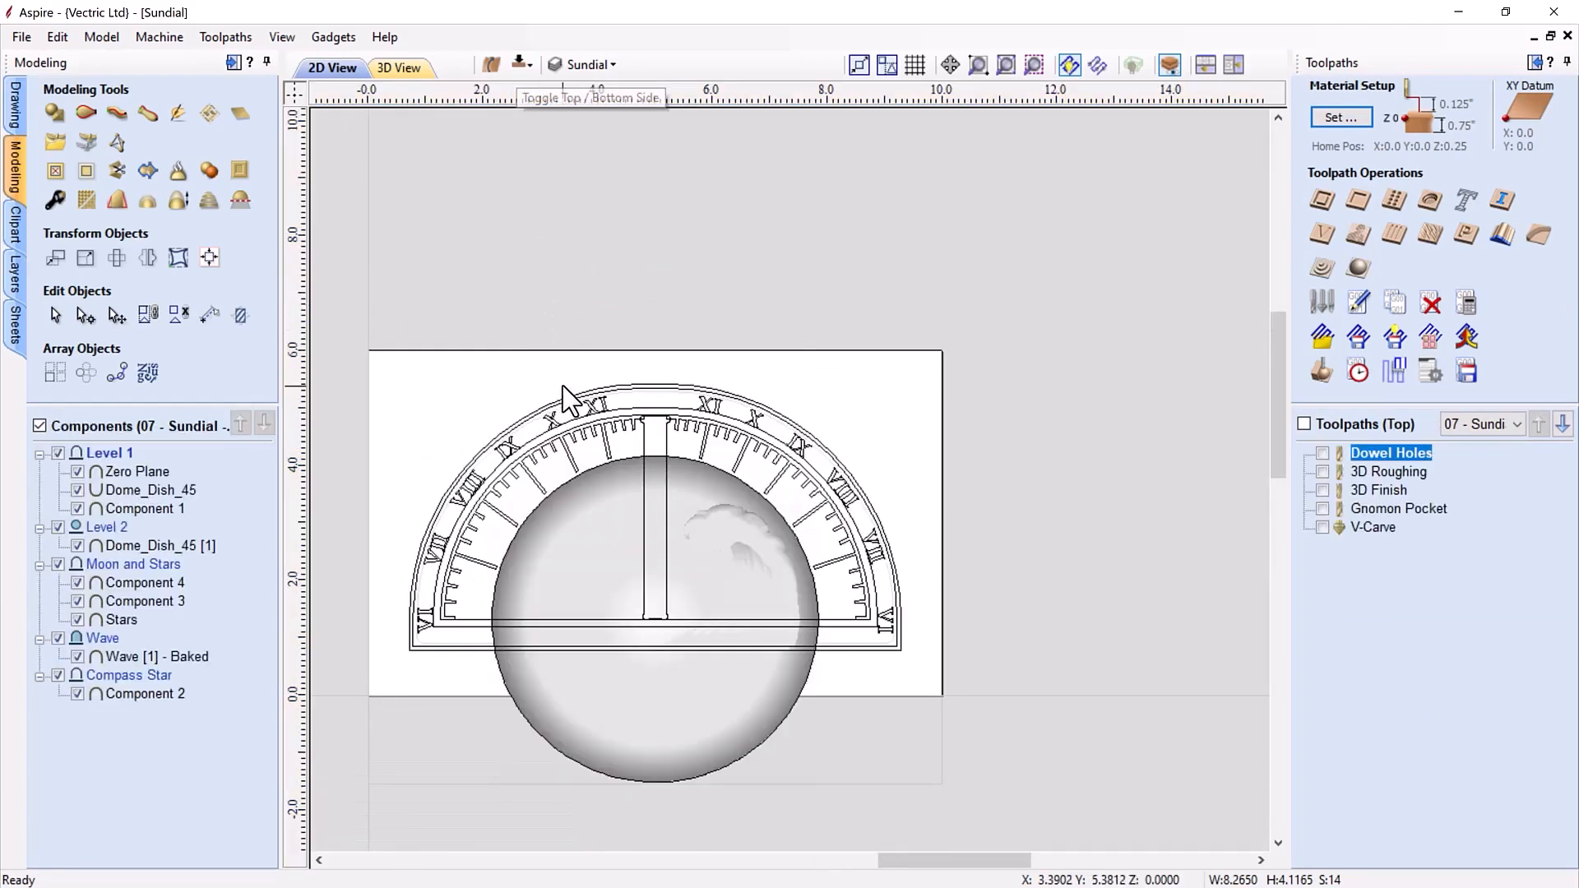
Step: Show the 09 - Gnomon sheet and the Gnomon layer, and make that sheet active
scroll(563, 387, down, 6)
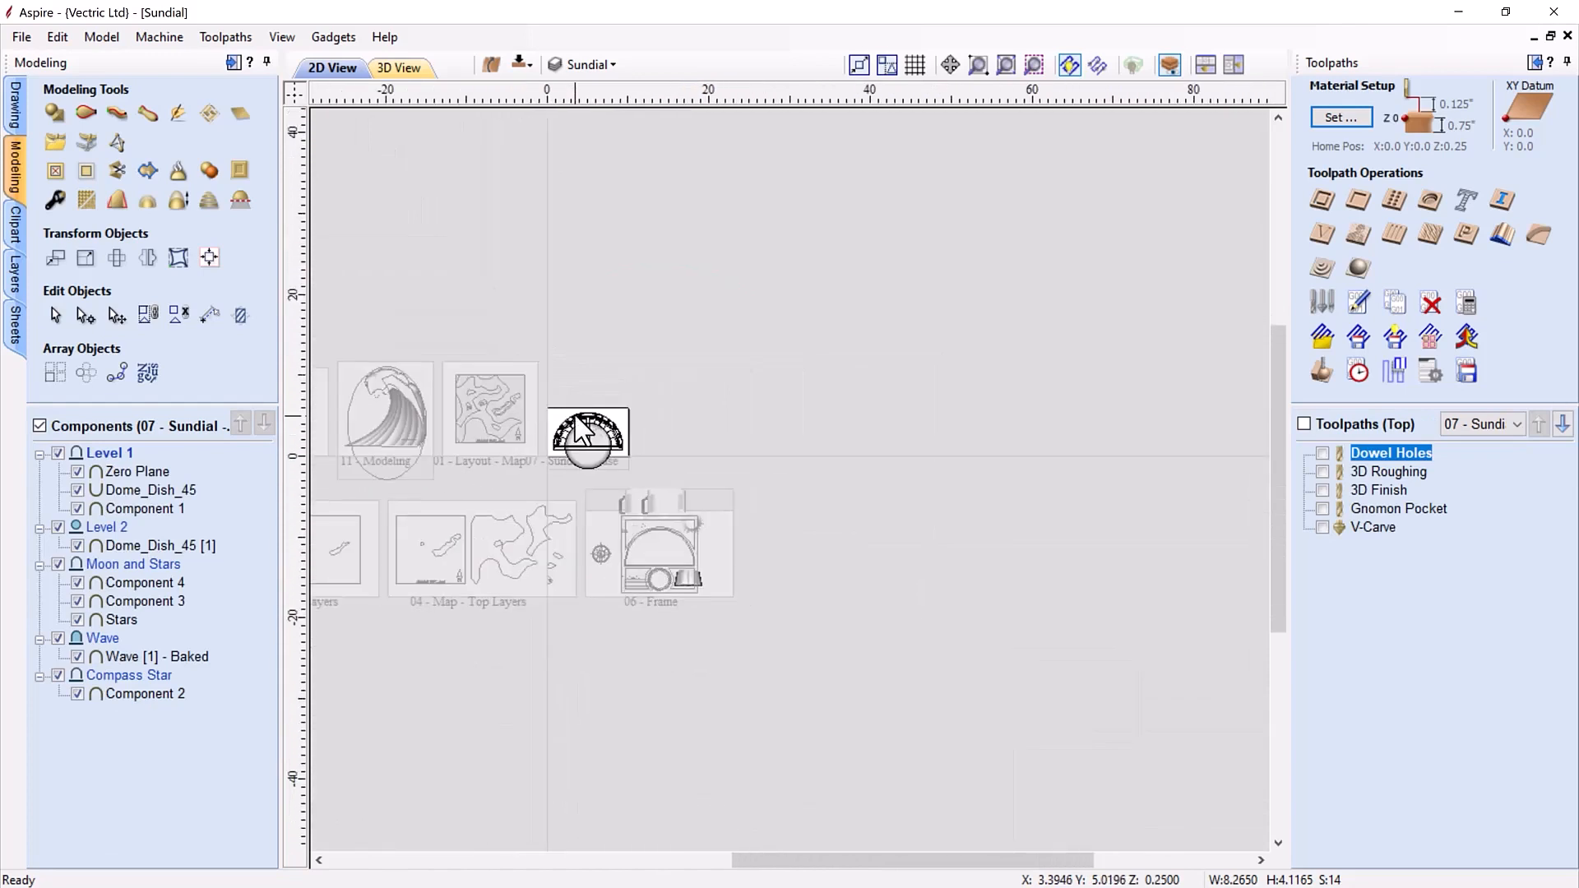
scroll(582, 428, up, 1)
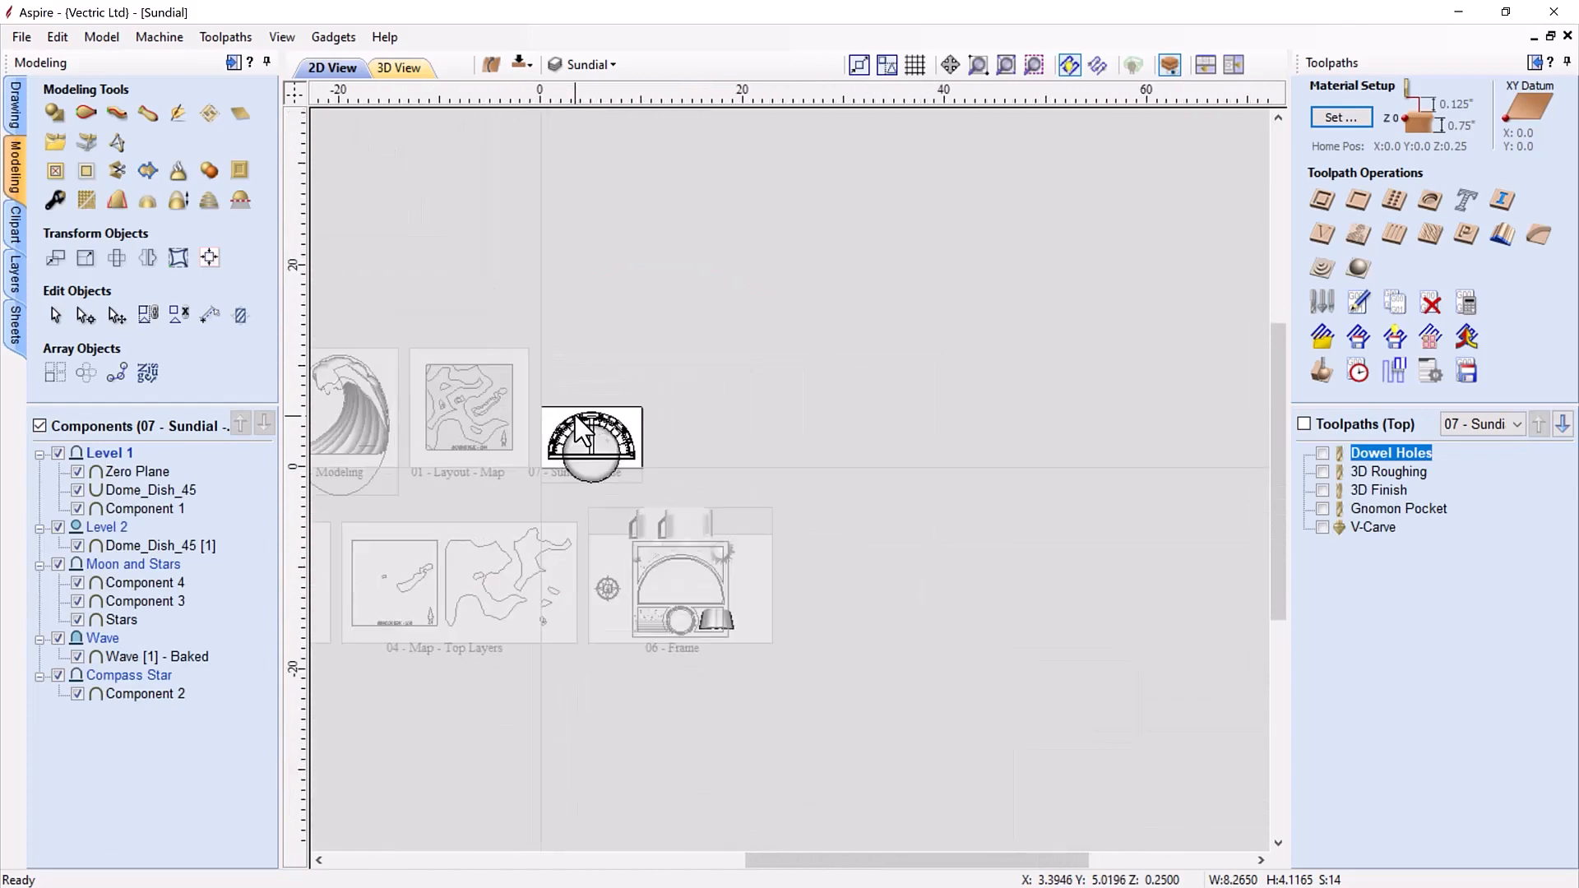
click(17, 325)
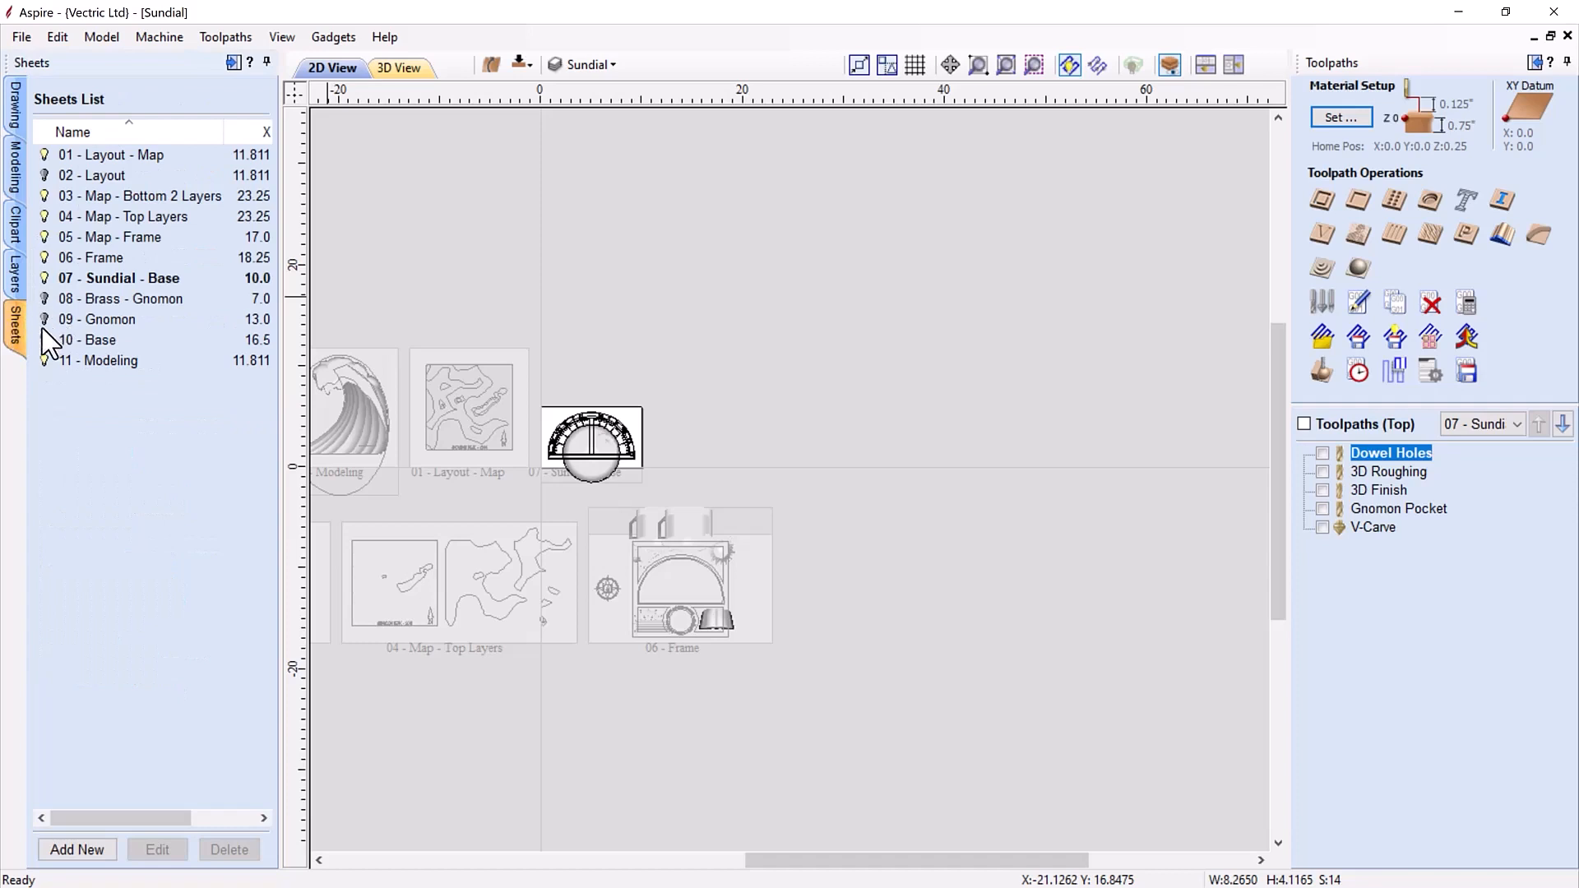
drag(820, 861, 718, 860)
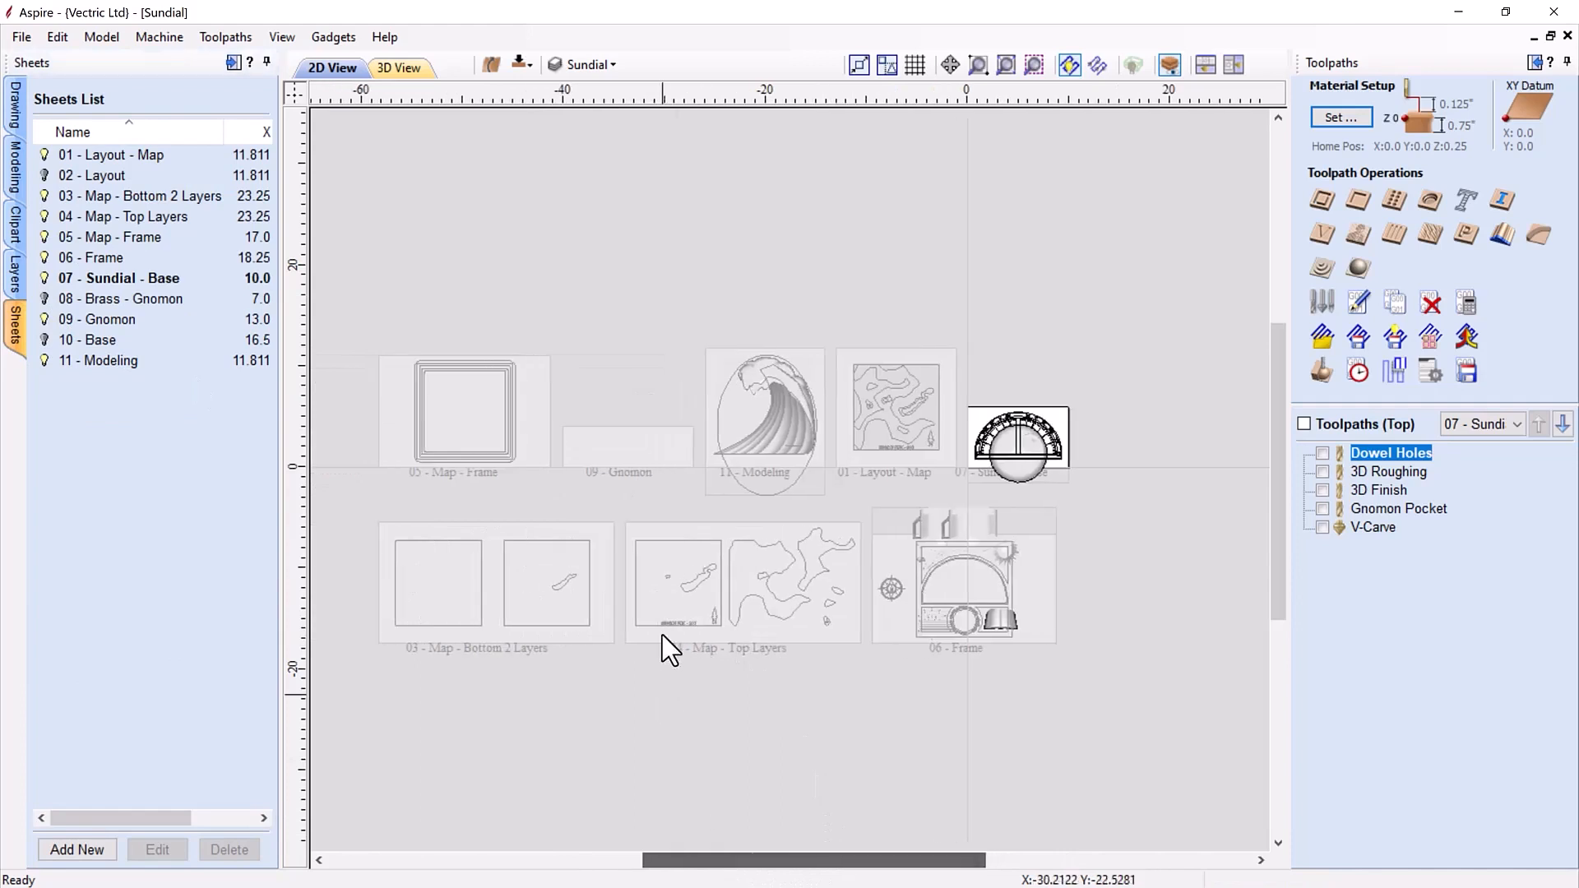
click(589, 62)
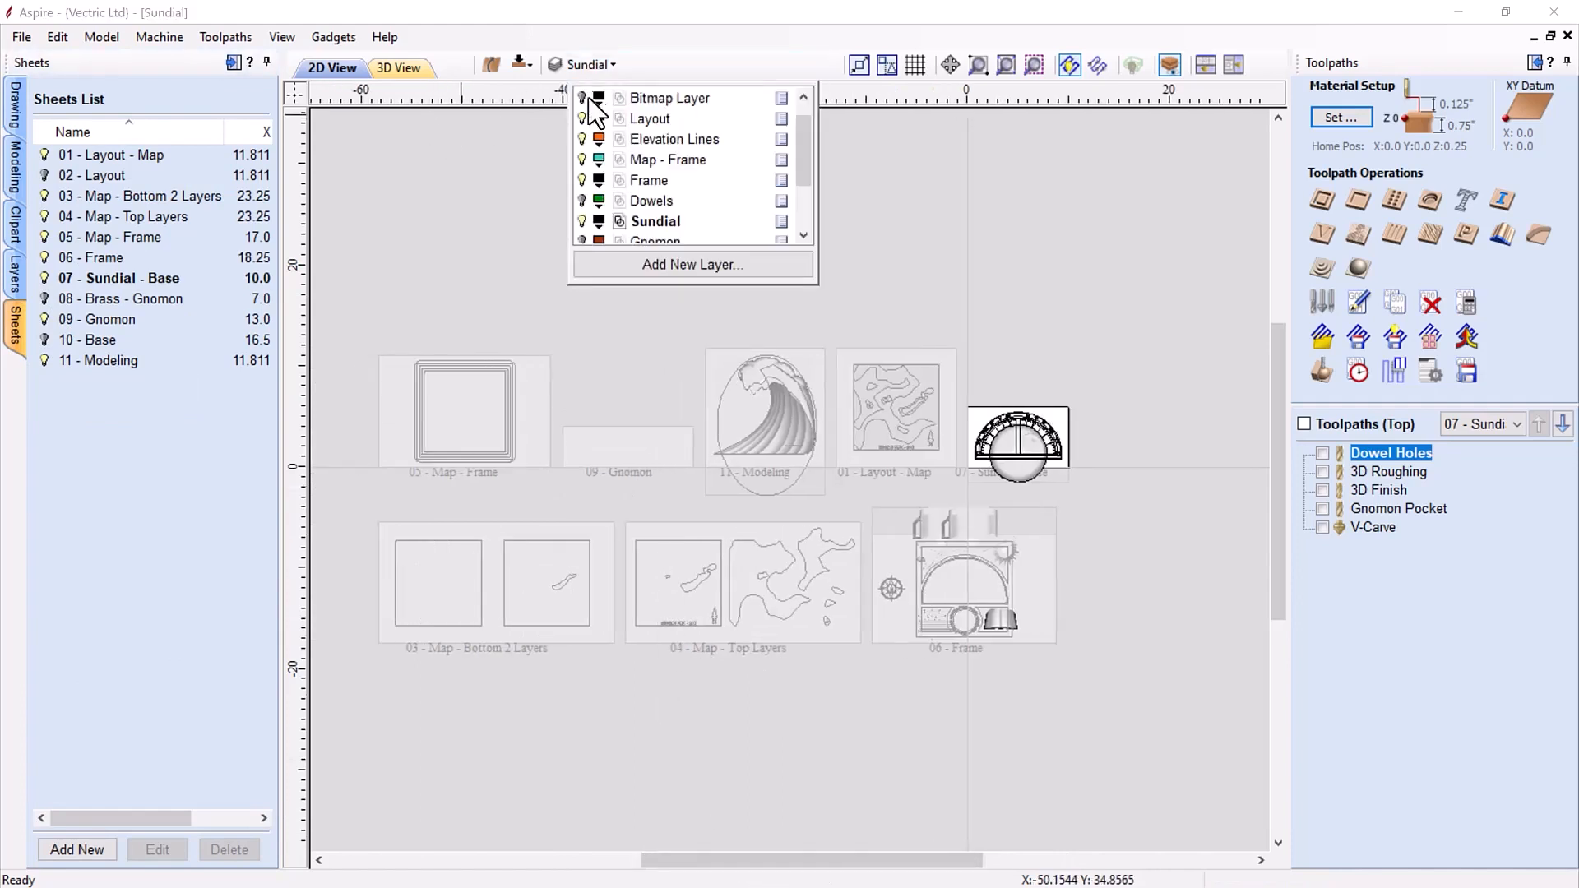
scroll(605, 231, down, 1)
click(583, 180)
scroll(639, 469, up, 2)
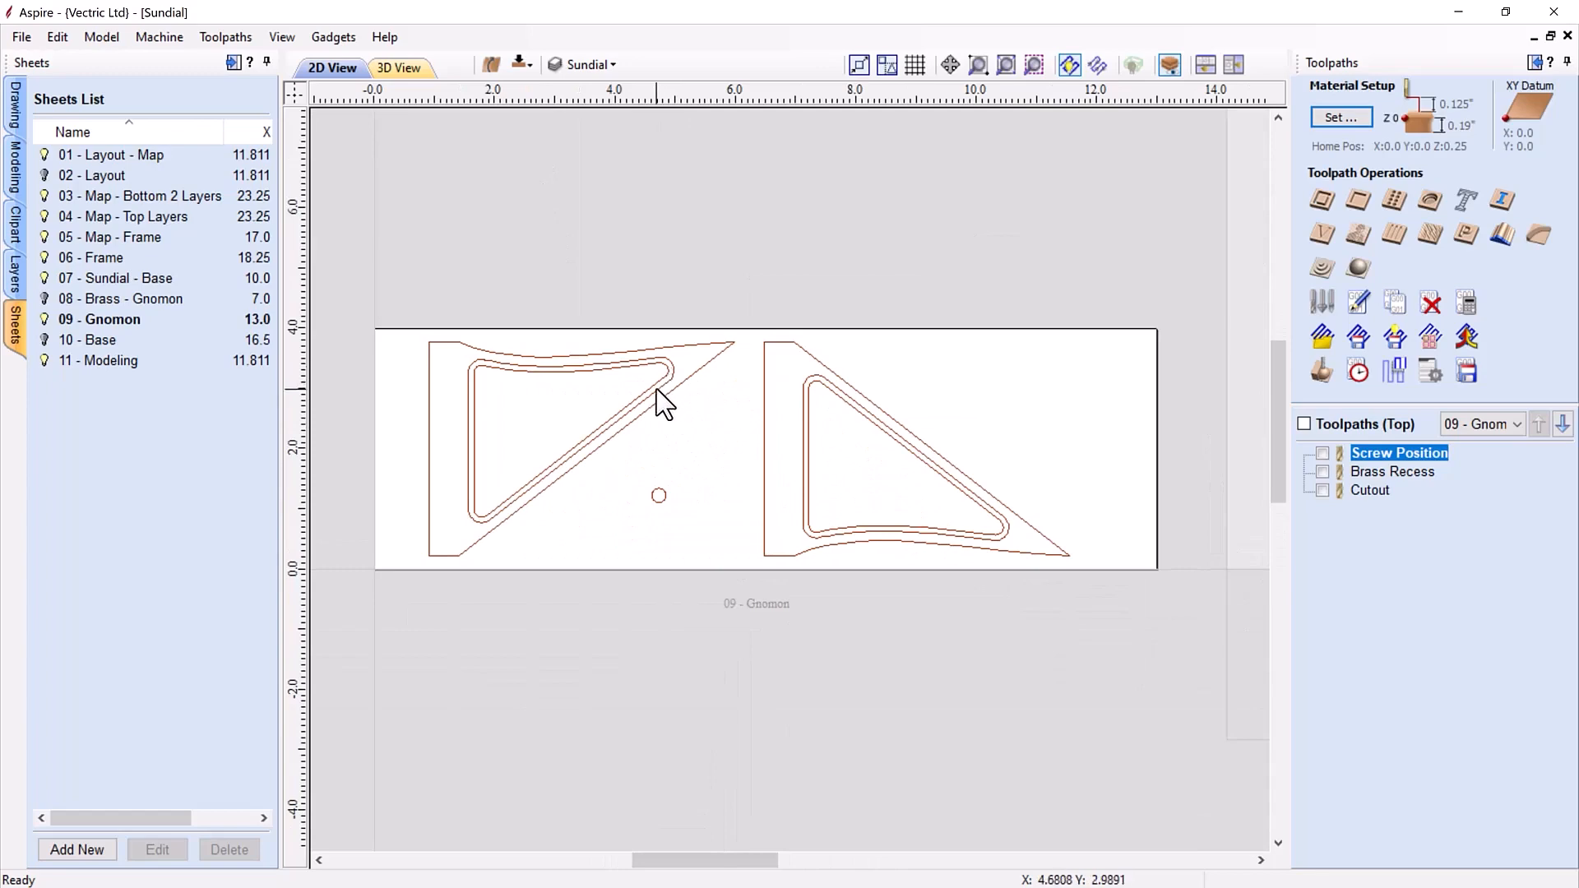
Step: Show the 08 - Brass - Gnomon sheet and make it the active sheet
scroll(667, 387, down, 5)
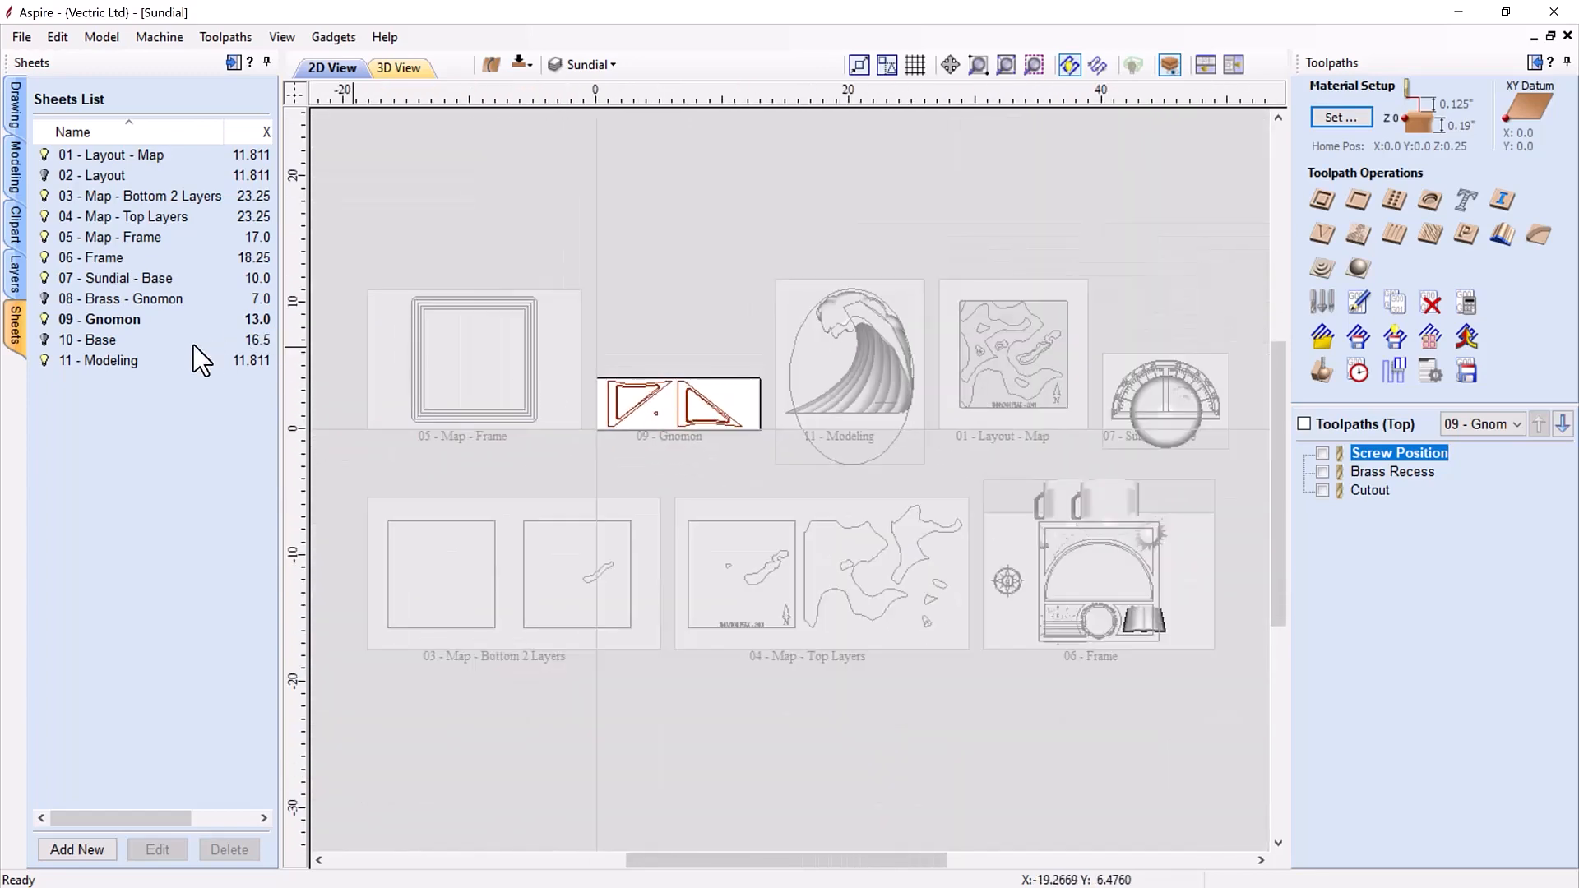
click(44, 299)
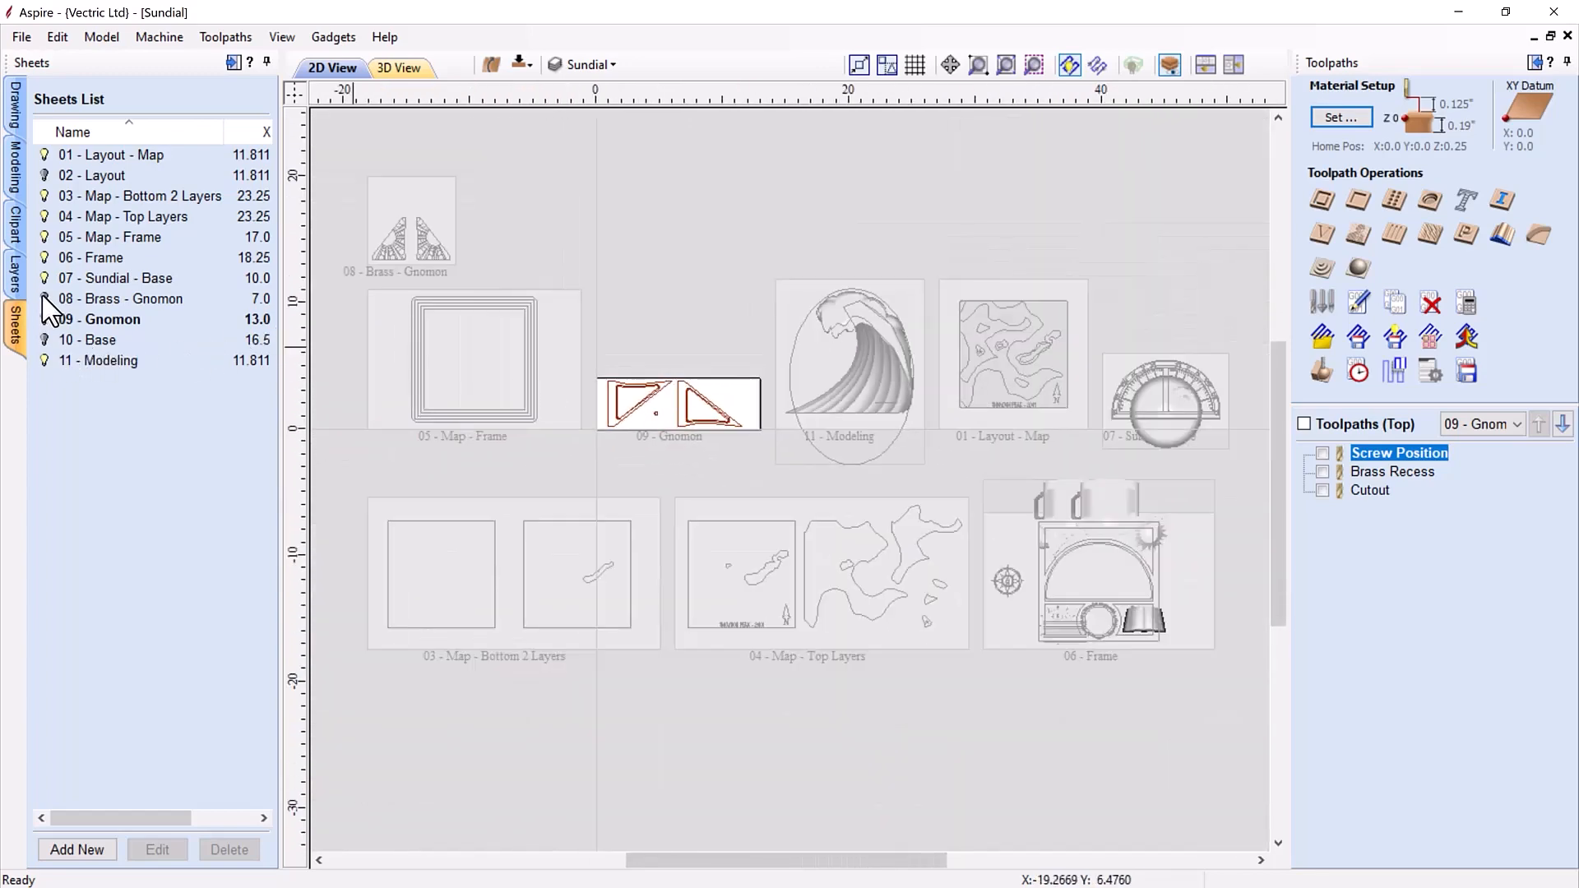
double_click(409, 239)
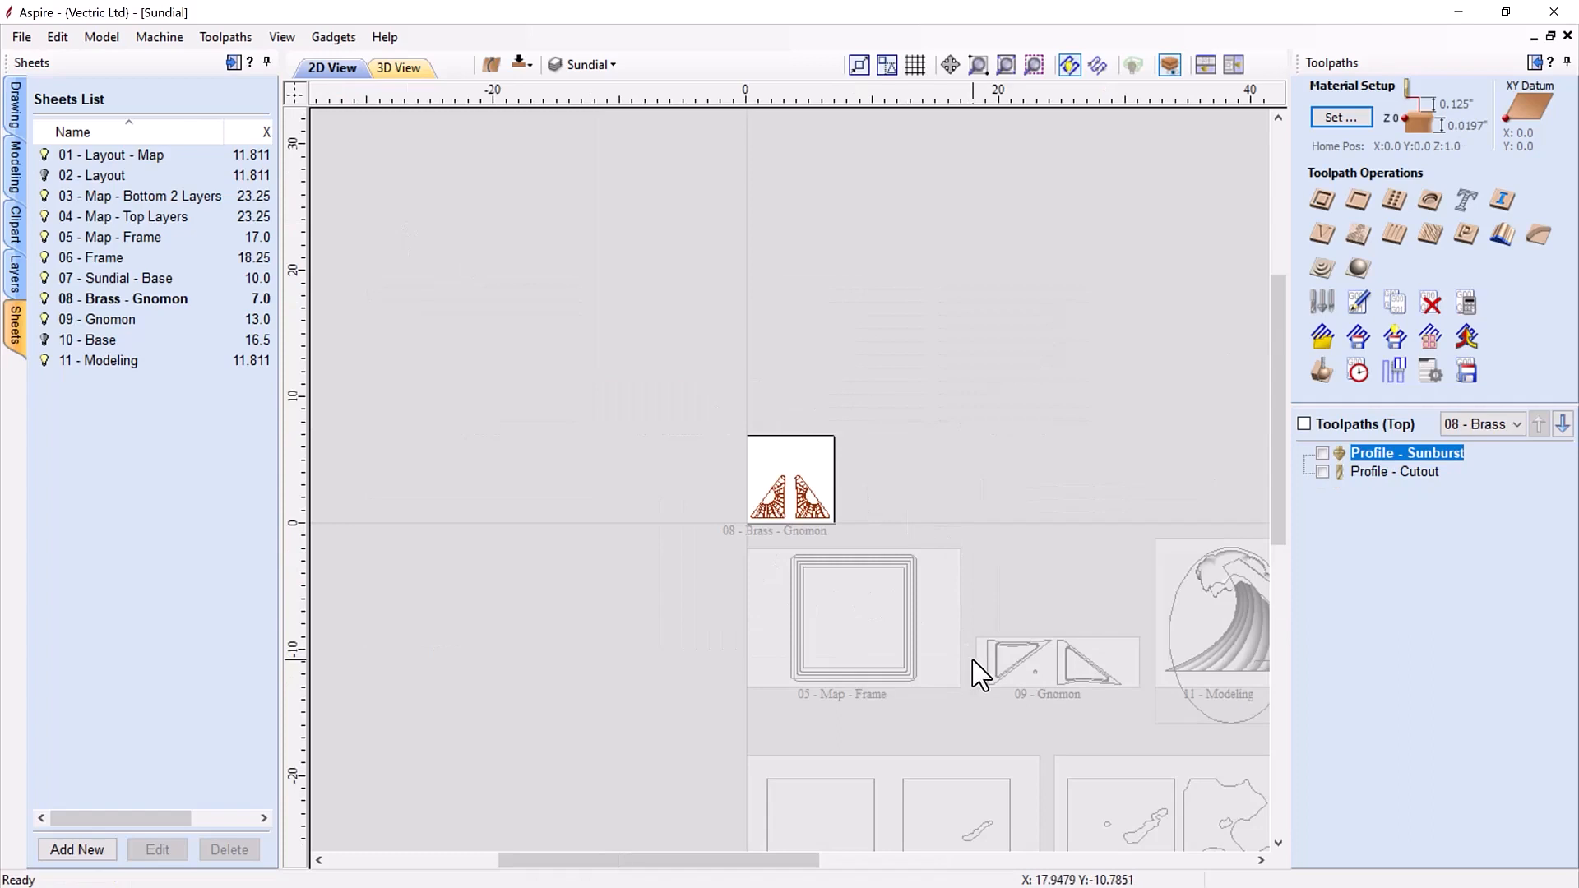
scroll(981, 673, up, 2)
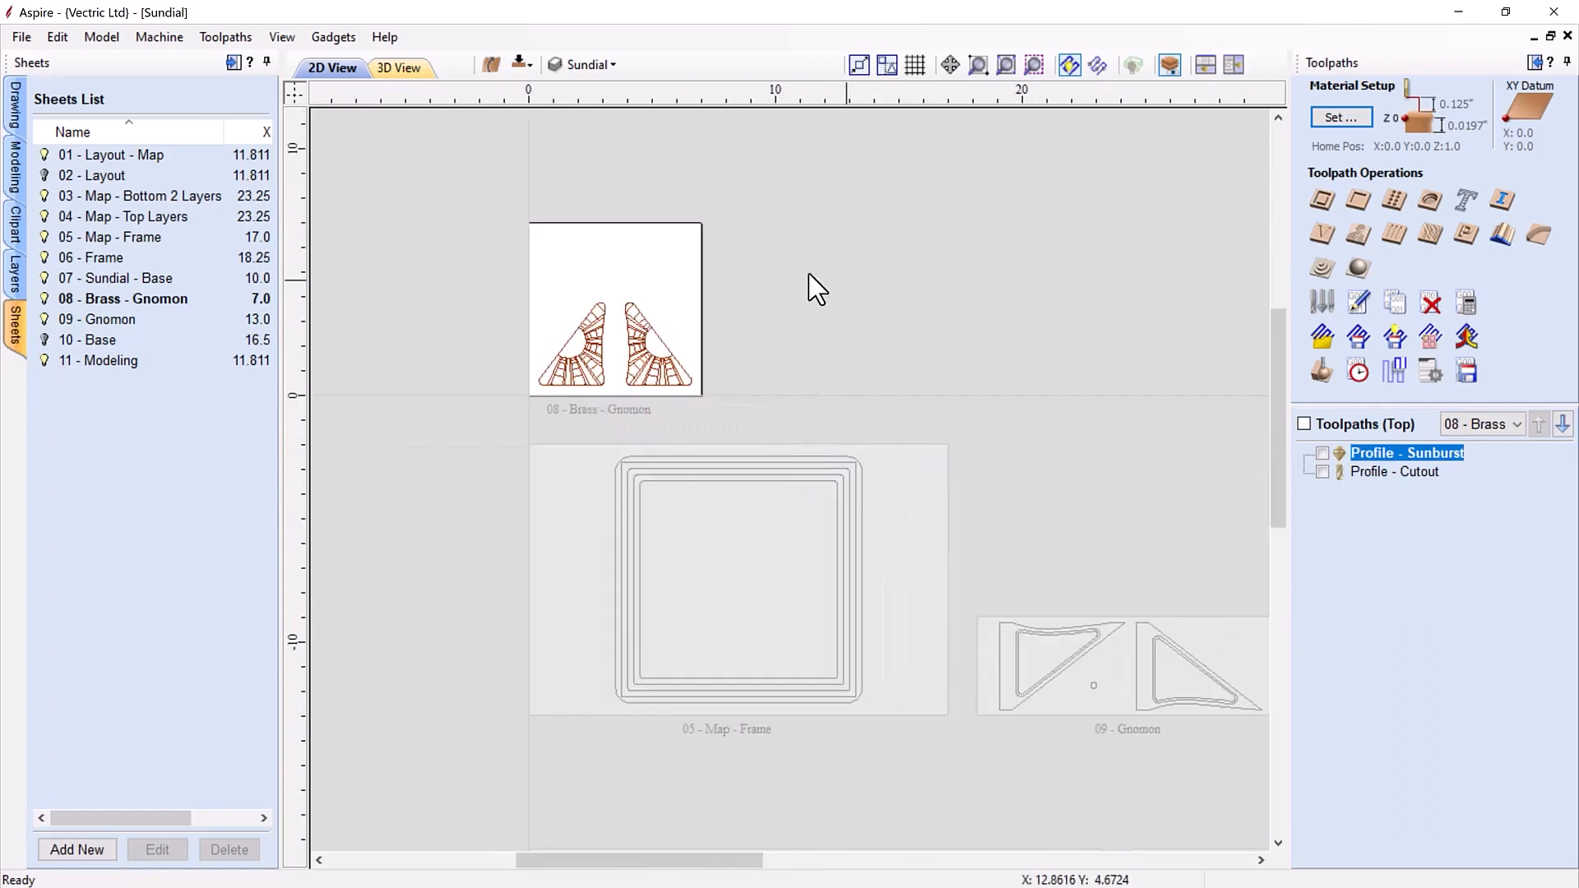
Step: Preview all toolpaths of the brass gnomon sheet in 3D and inspect the sunburst engraving and cutouts
click(400, 67)
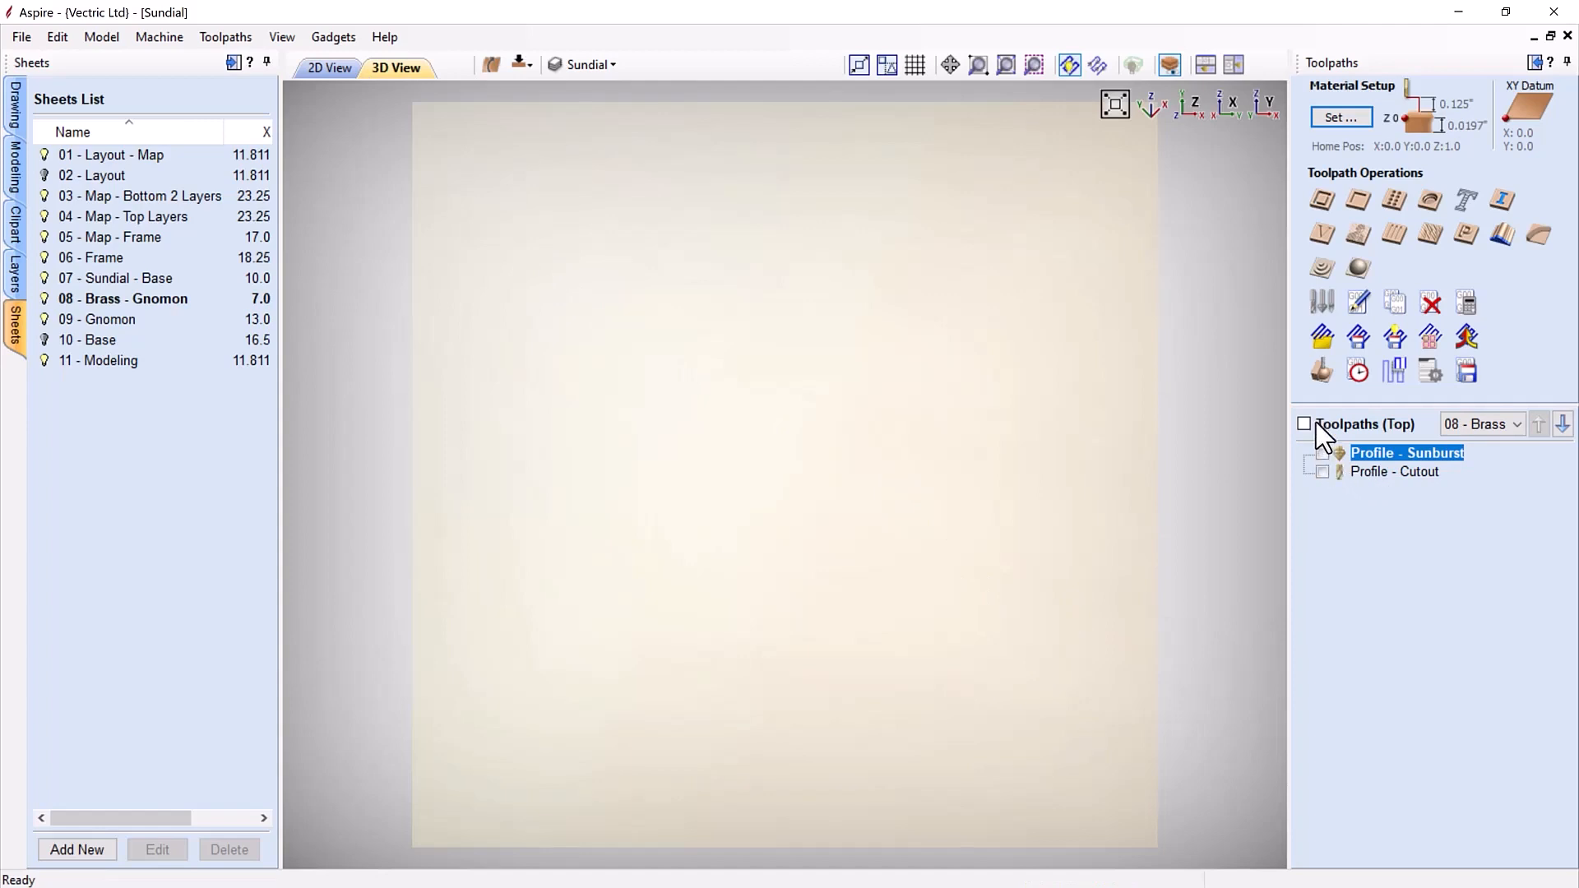
click(1336, 384)
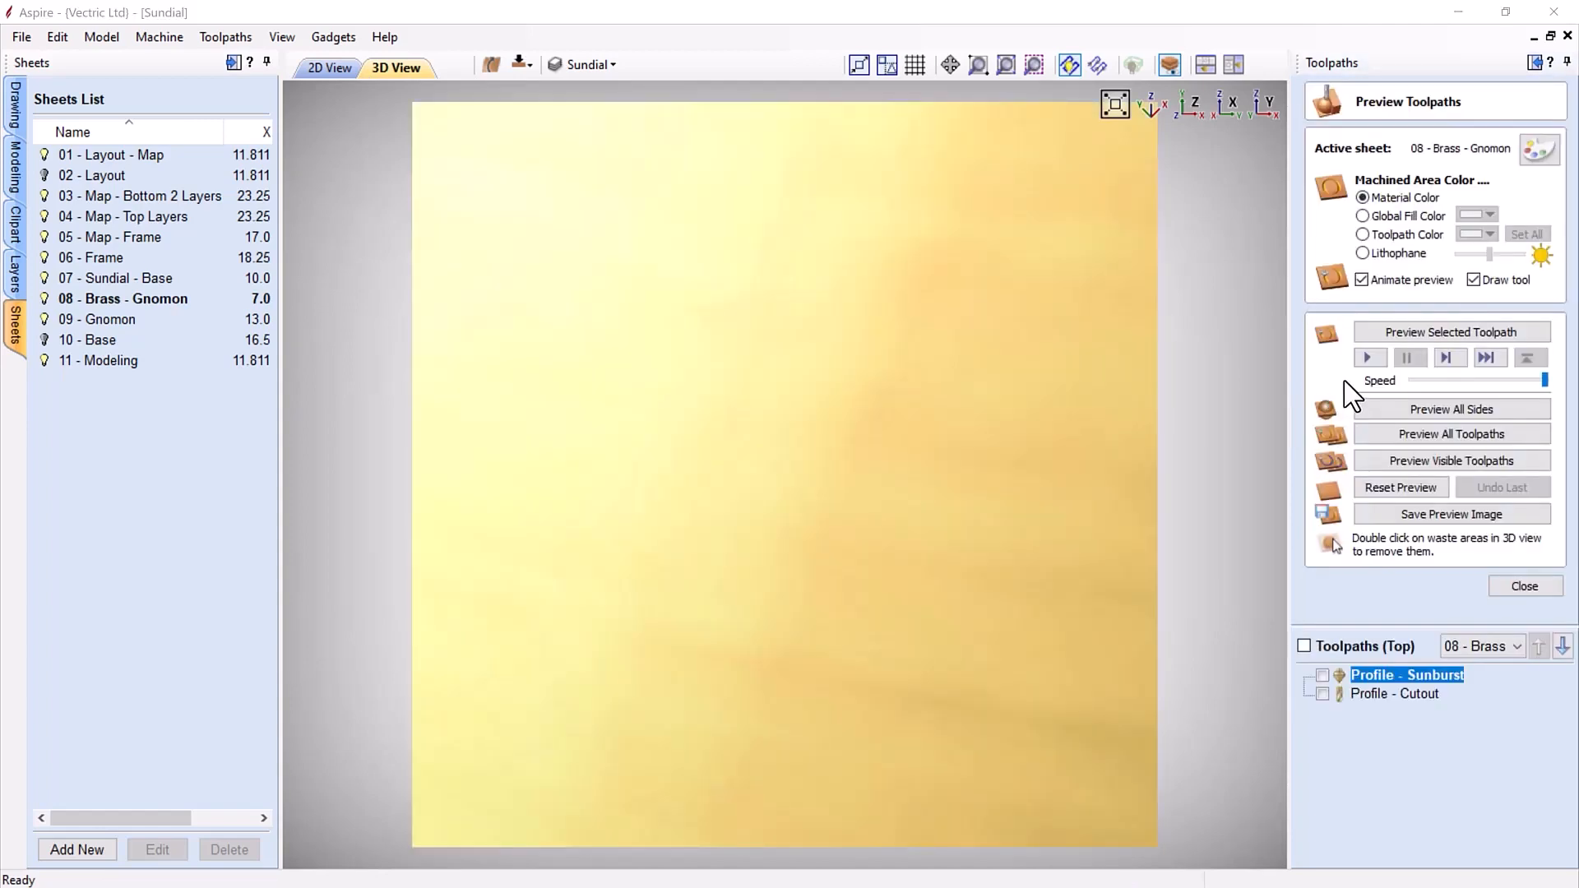
click(1388, 436)
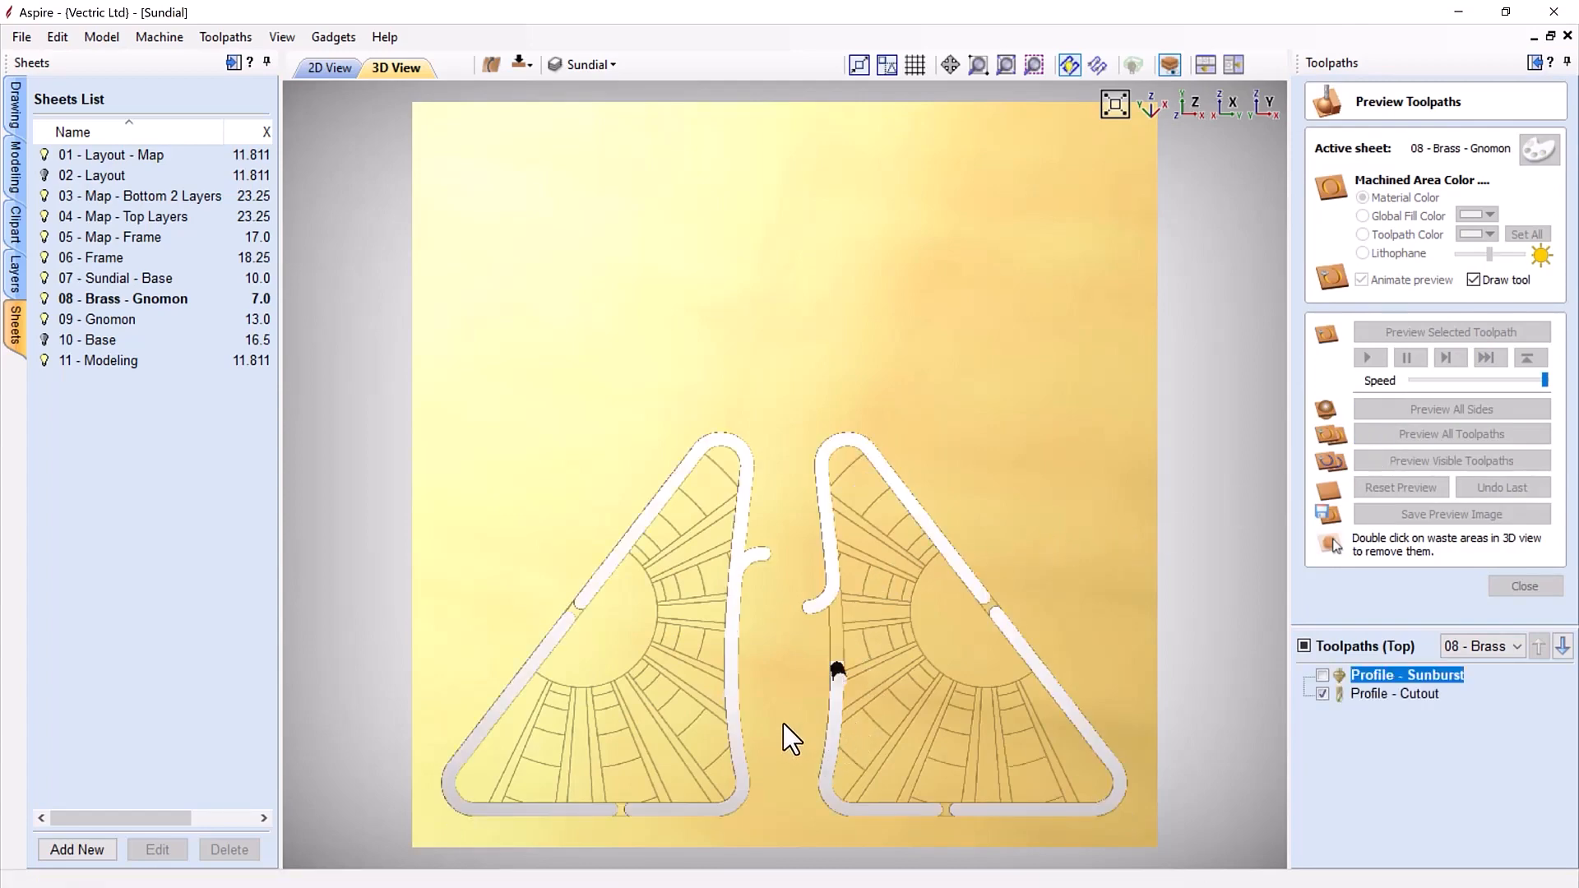
drag(771, 695, 722, 565)
drag(666, 612, 620, 412)
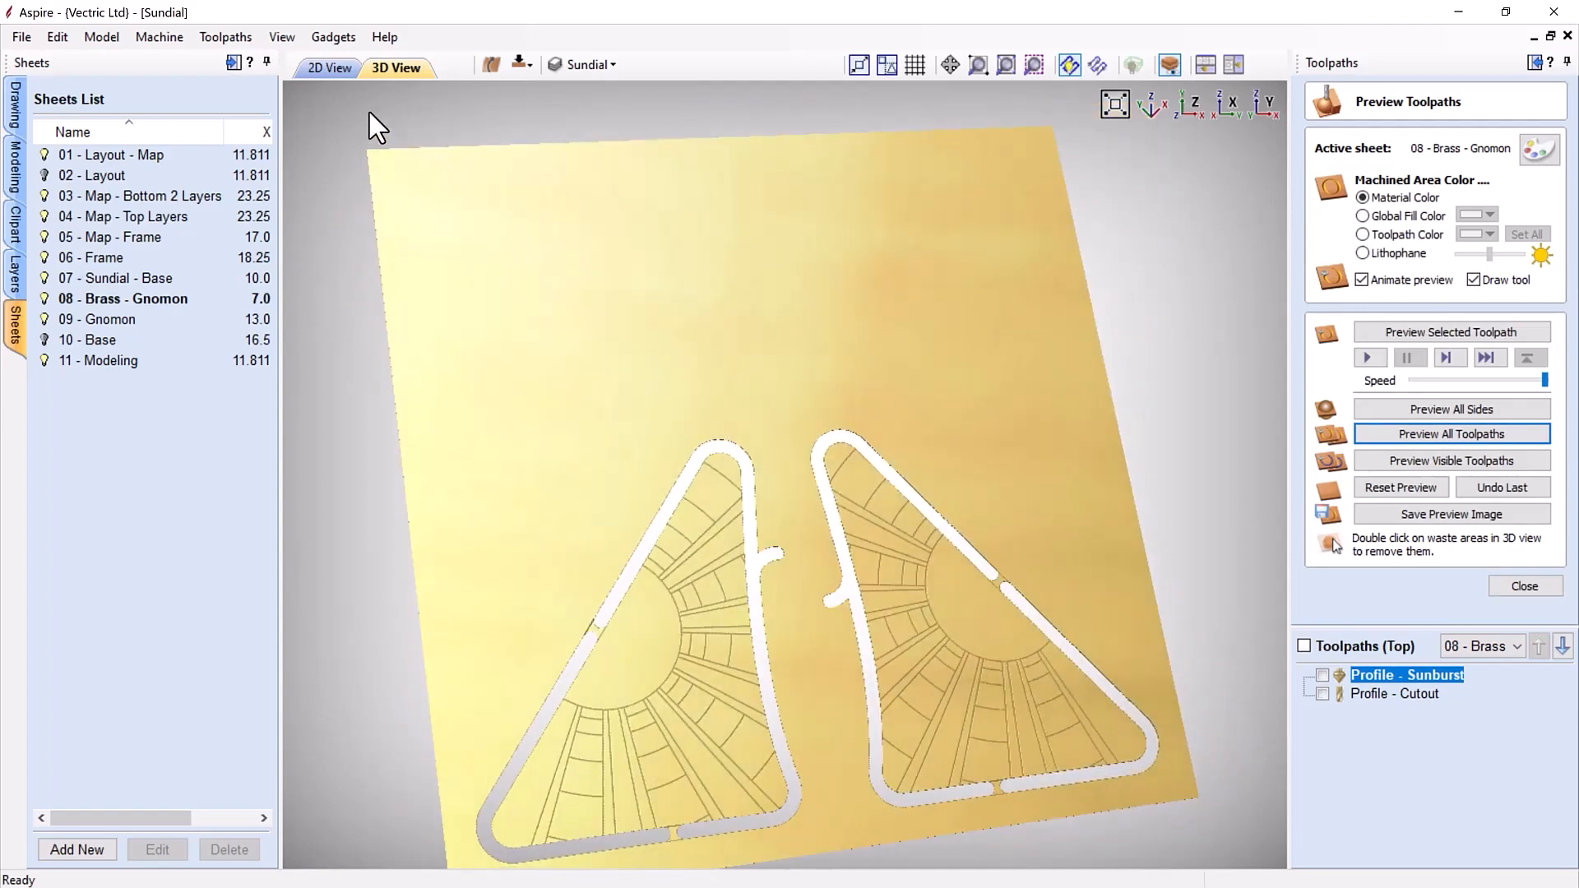
Step: Show the 10 - Base sheet in the 2D view, make it active and close the toolpath preview
click(332, 67)
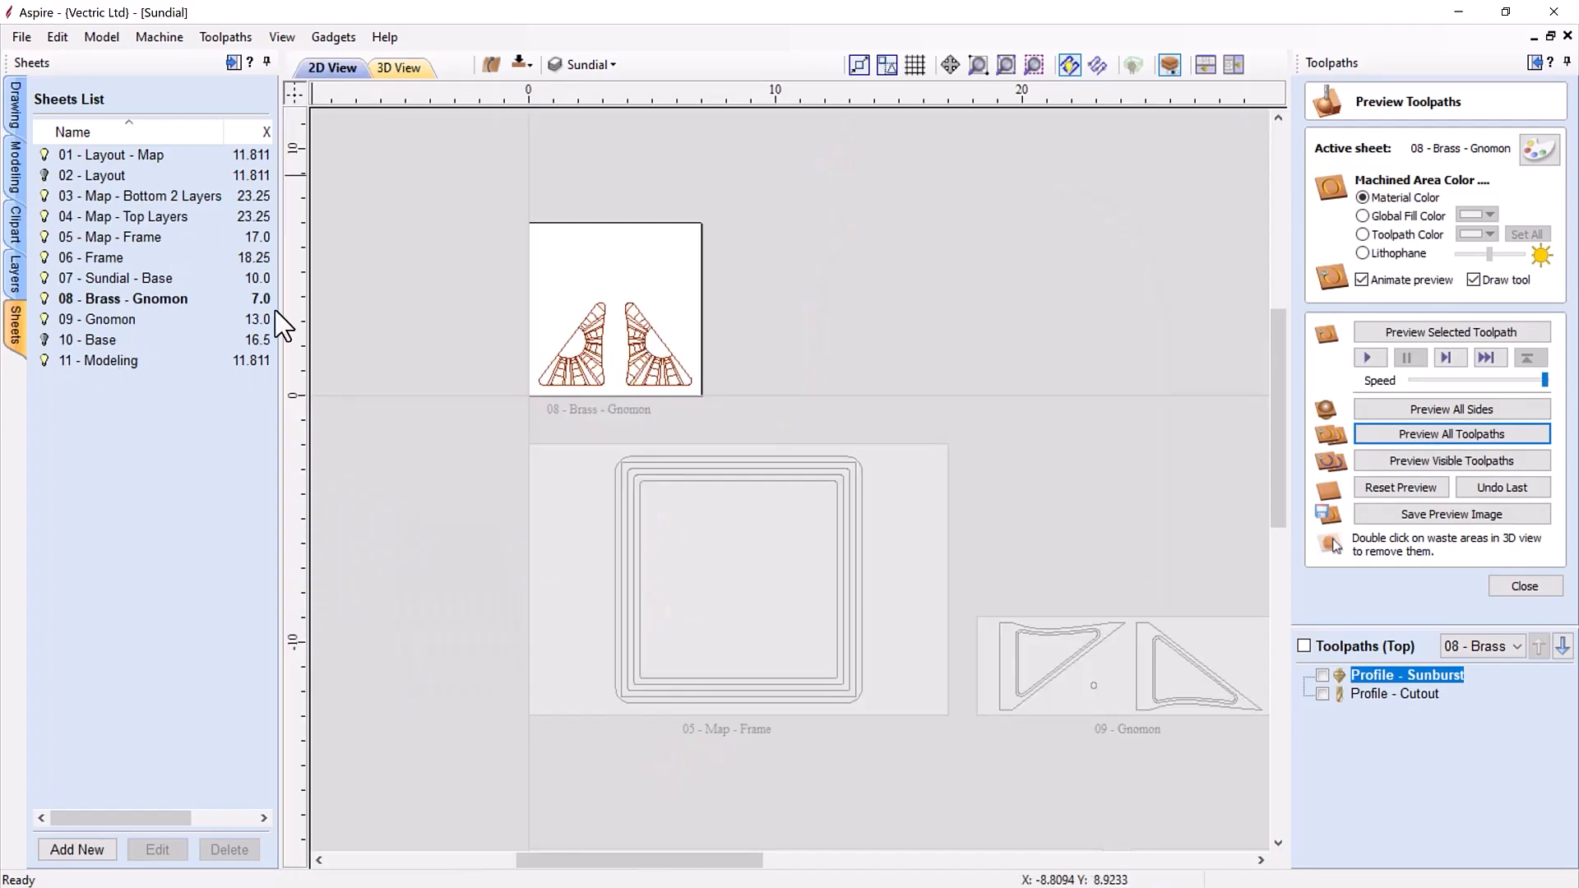
scroll(634, 469, down, 2)
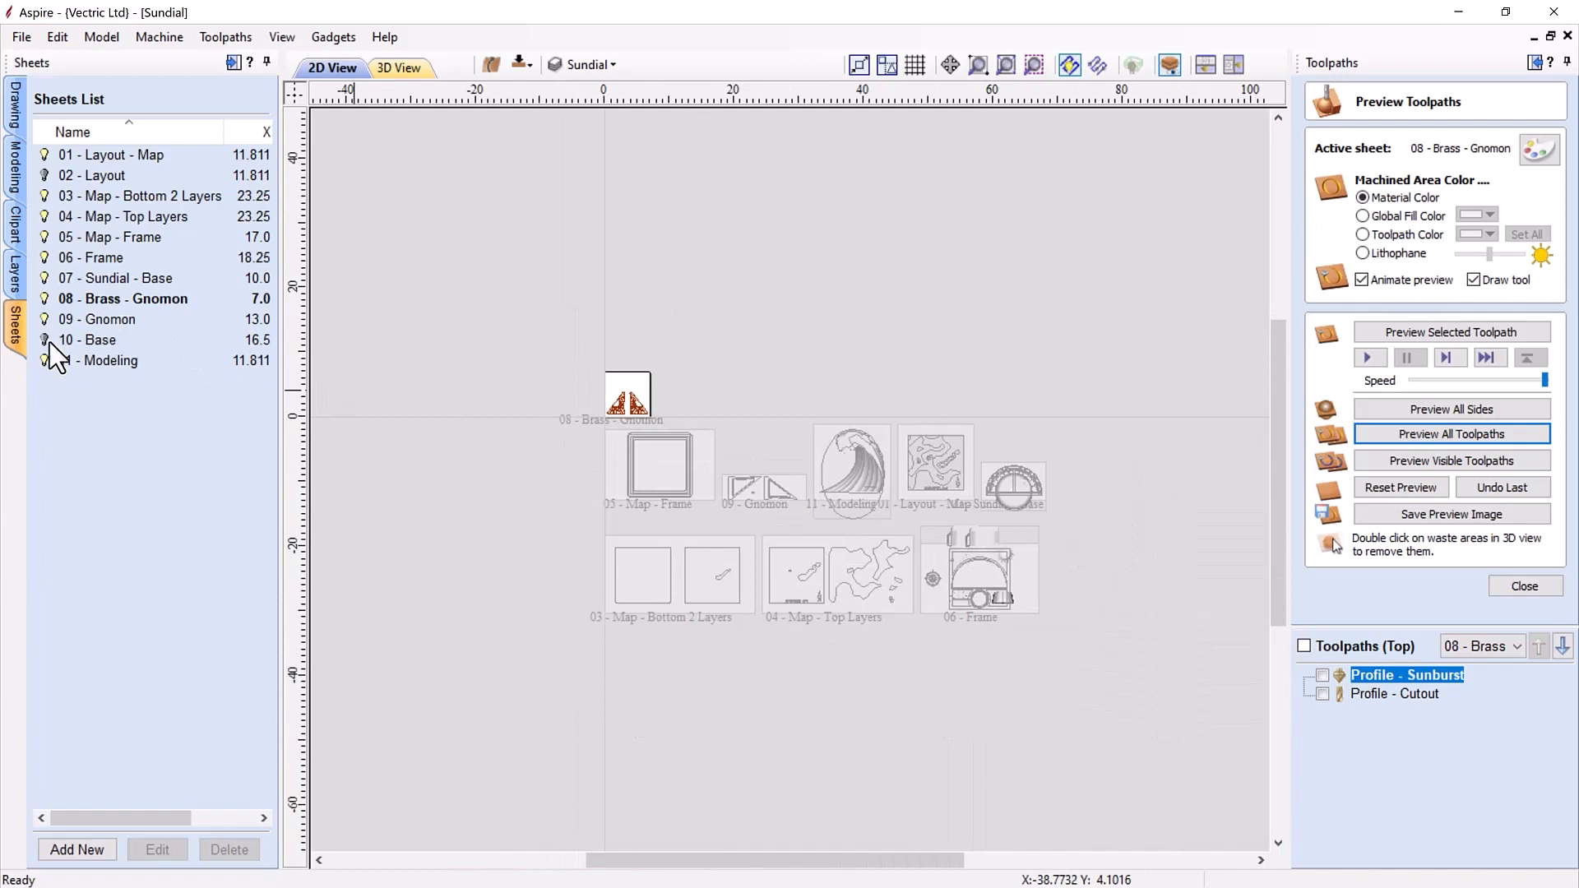
click(44, 340)
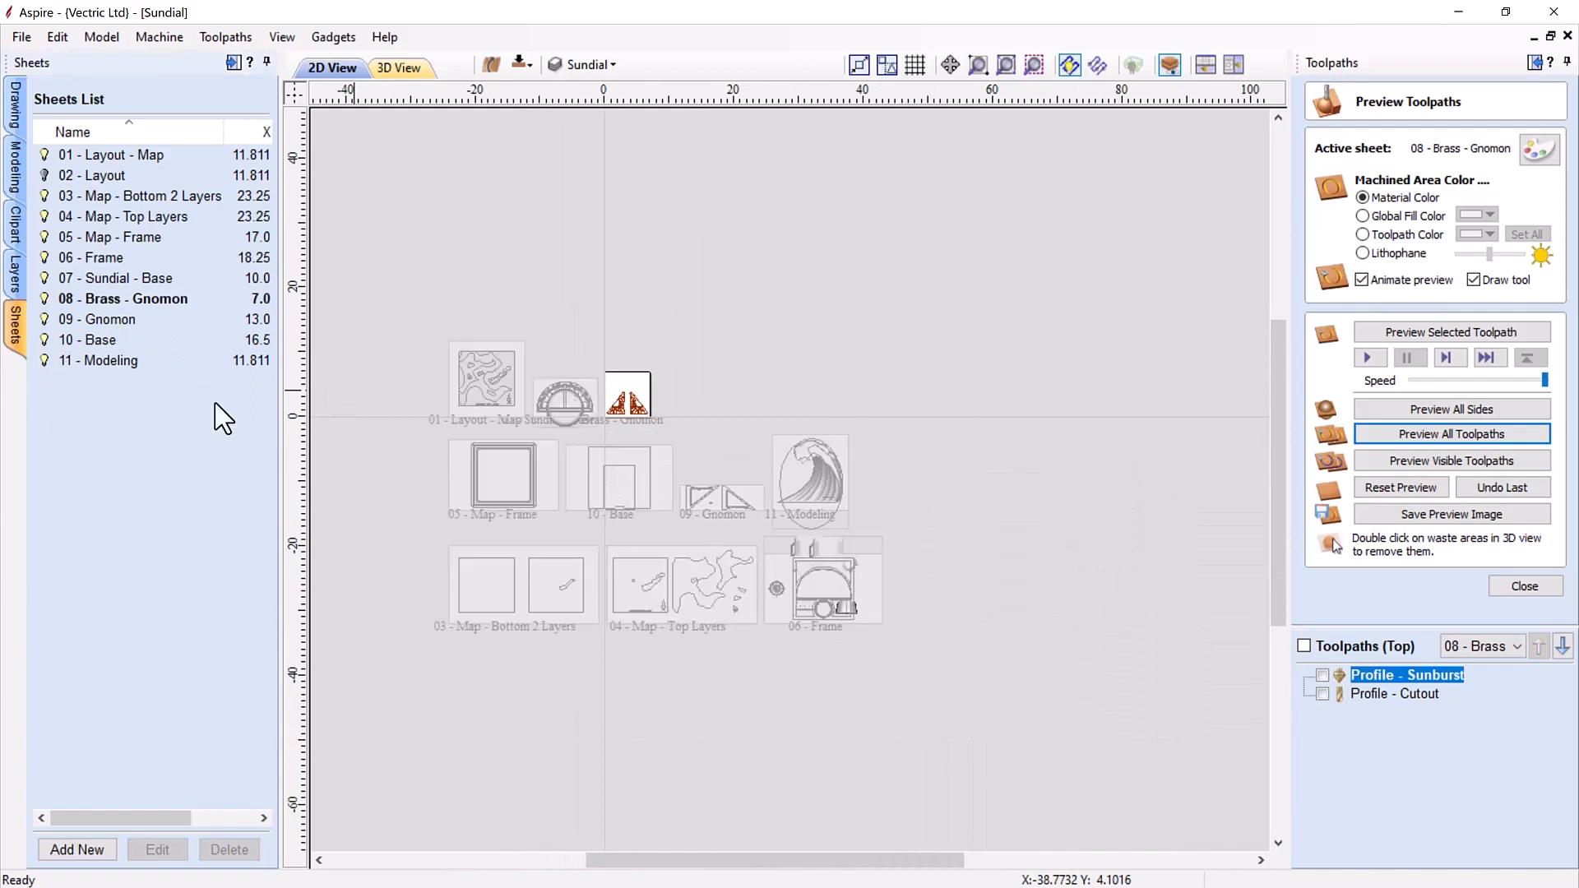
scroll(627, 514, up, 1)
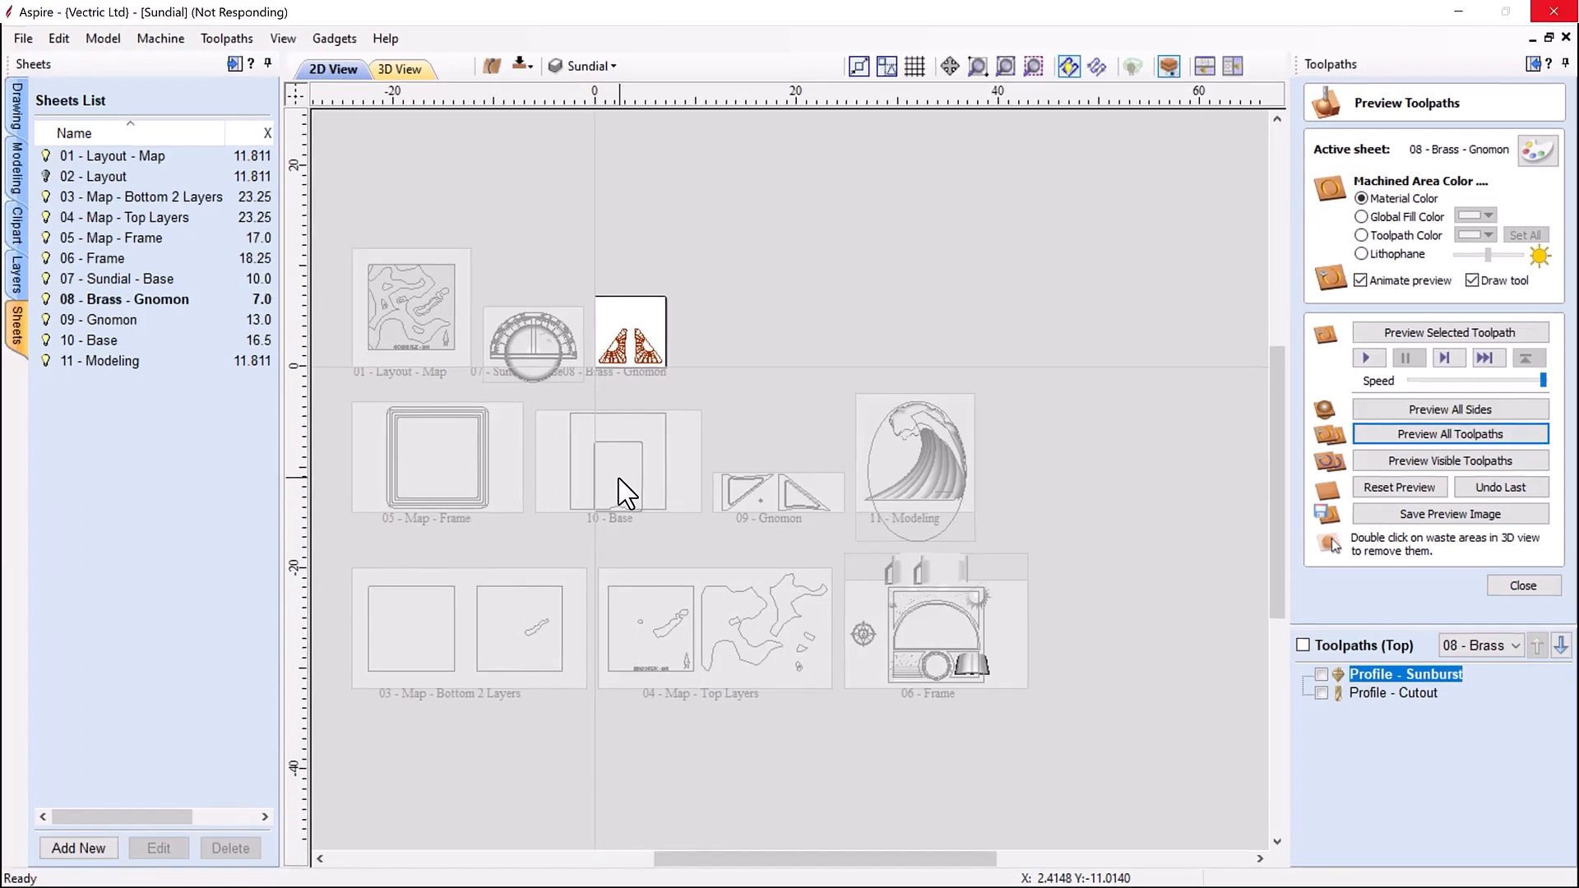
click(623, 491)
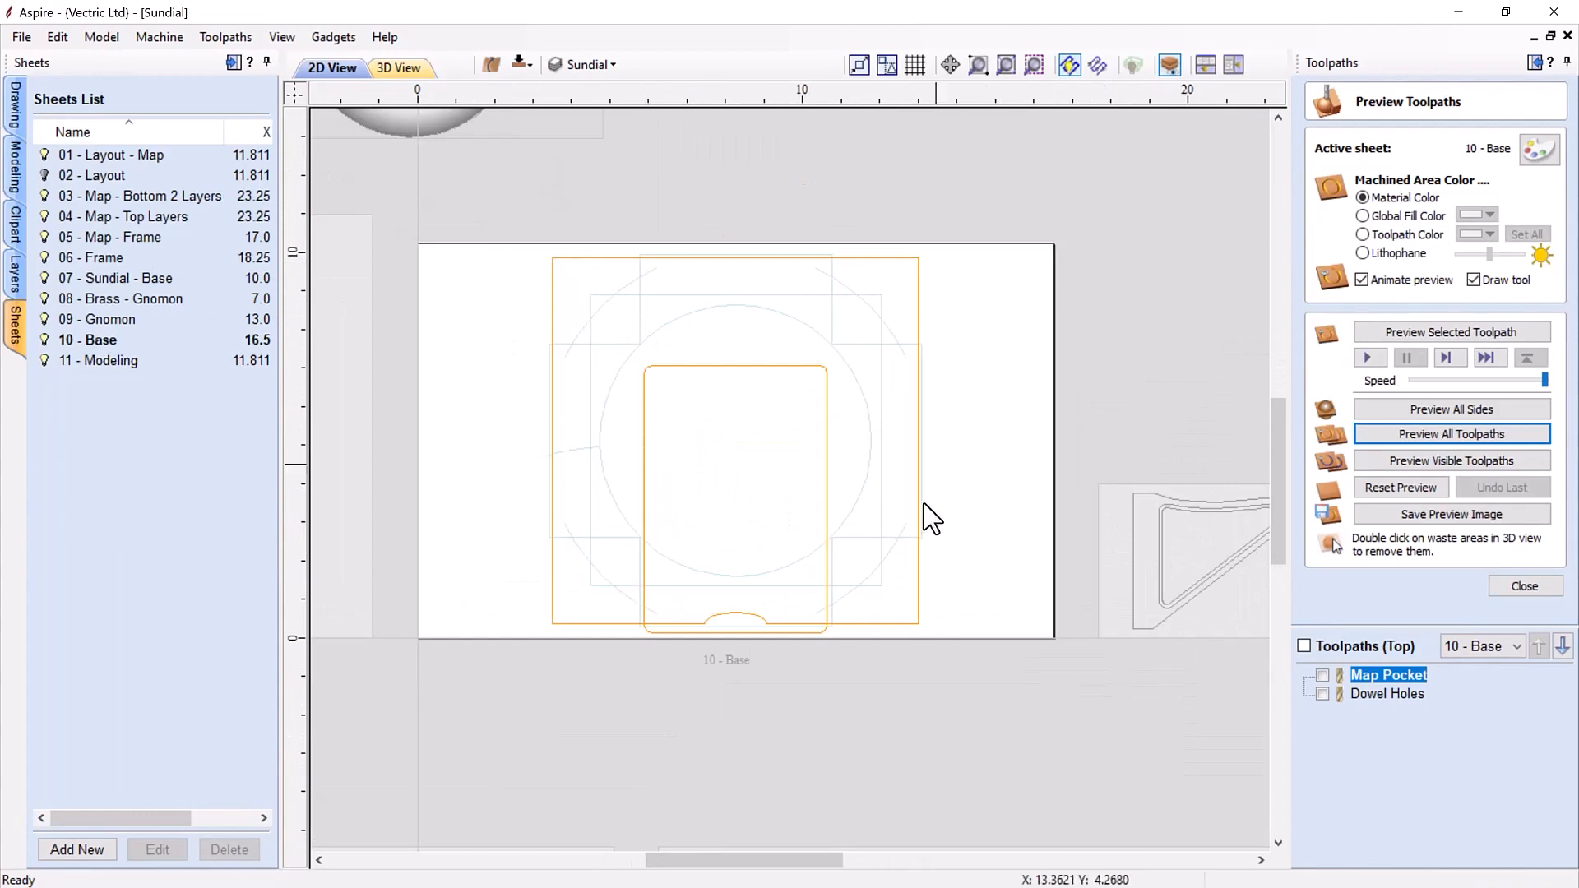
click(1529, 587)
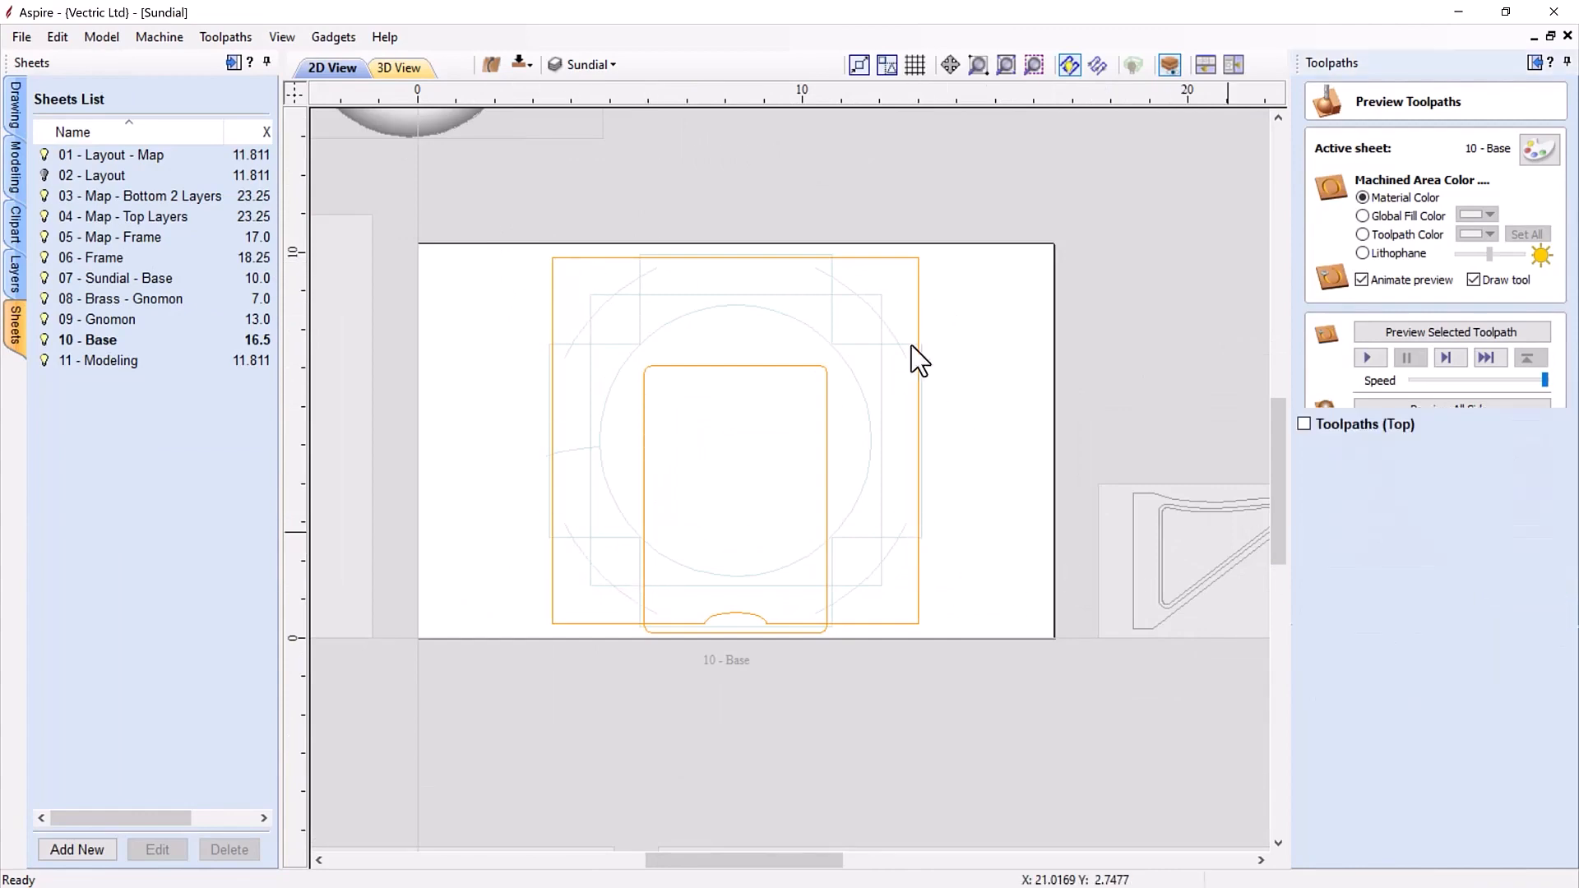
Step: Switch the 10 - Base sheet to its bottom side and arrange the 2D view above the 3D view
click(520, 66)
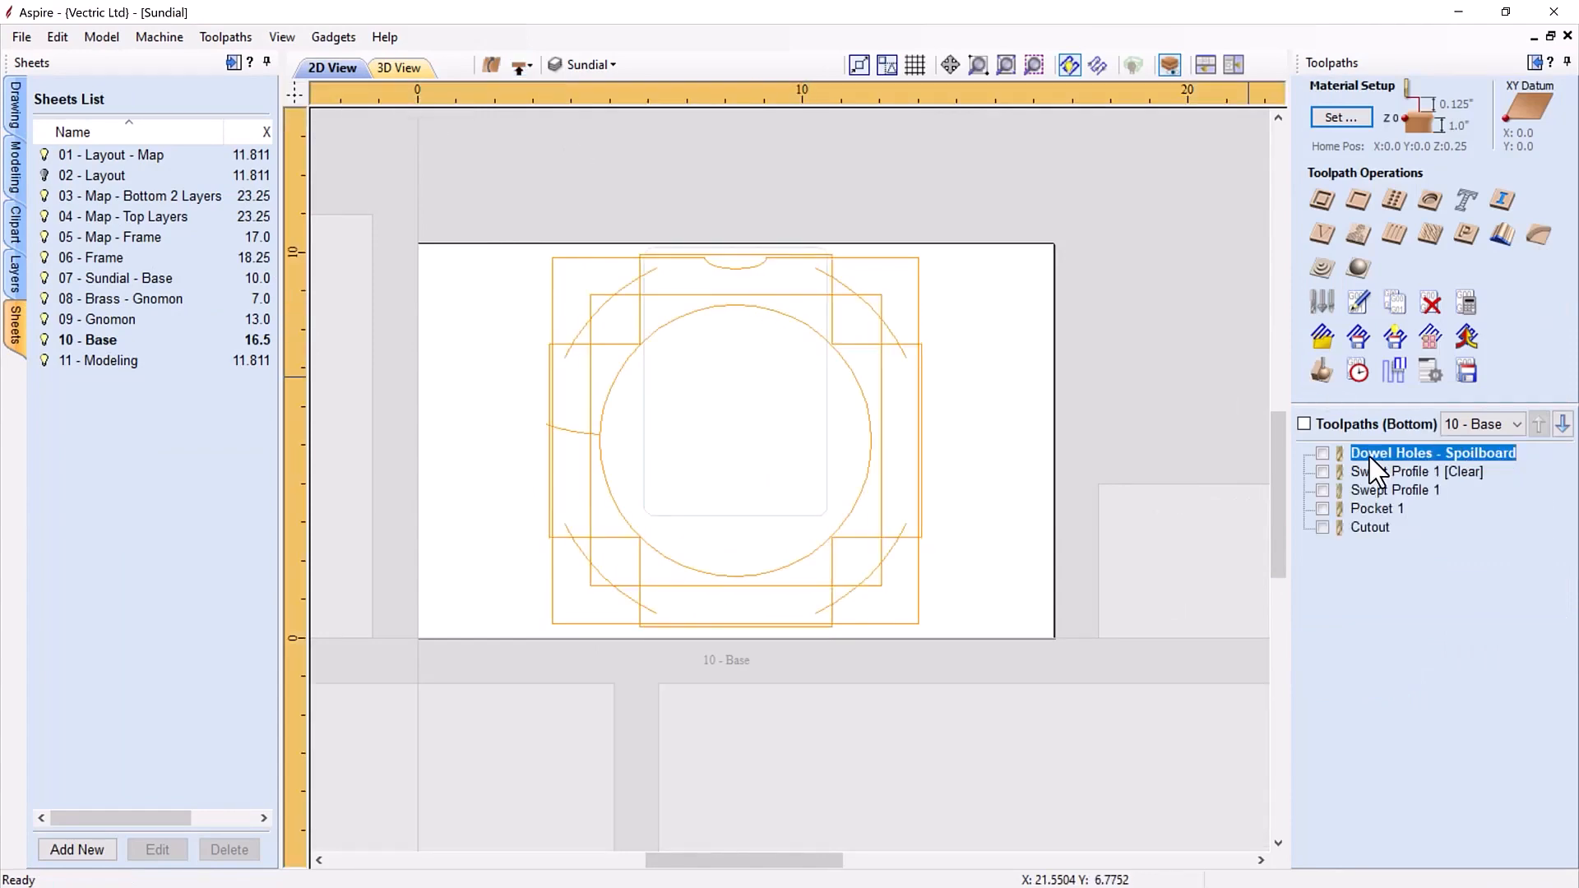
mouse_move(1369, 457)
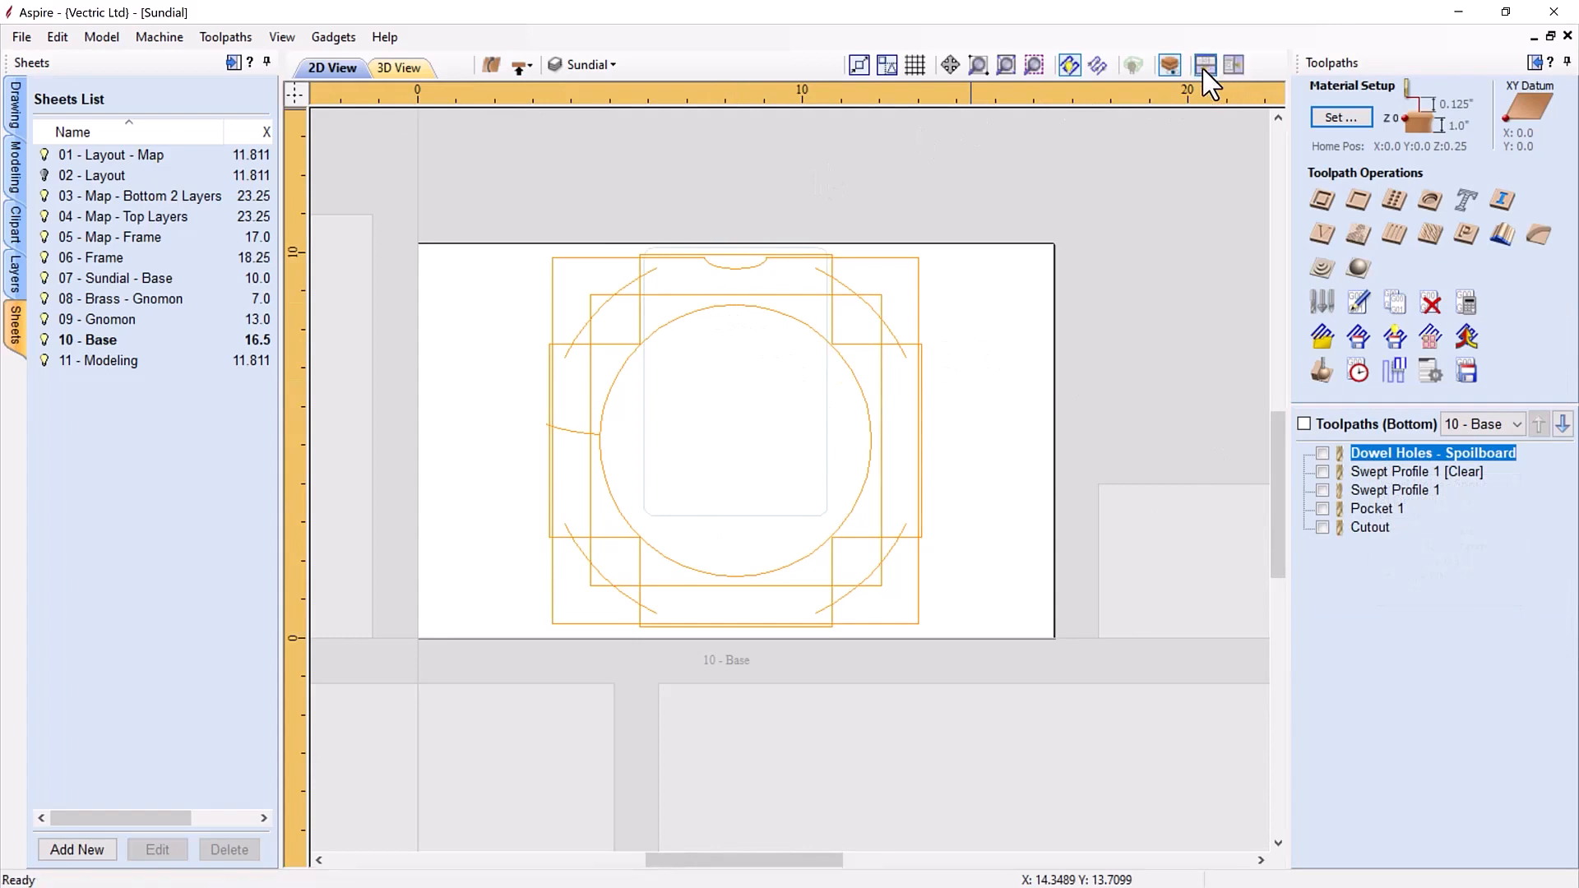
click(1229, 66)
drag(857, 708, 896, 723)
scroll(756, 316, up, 3)
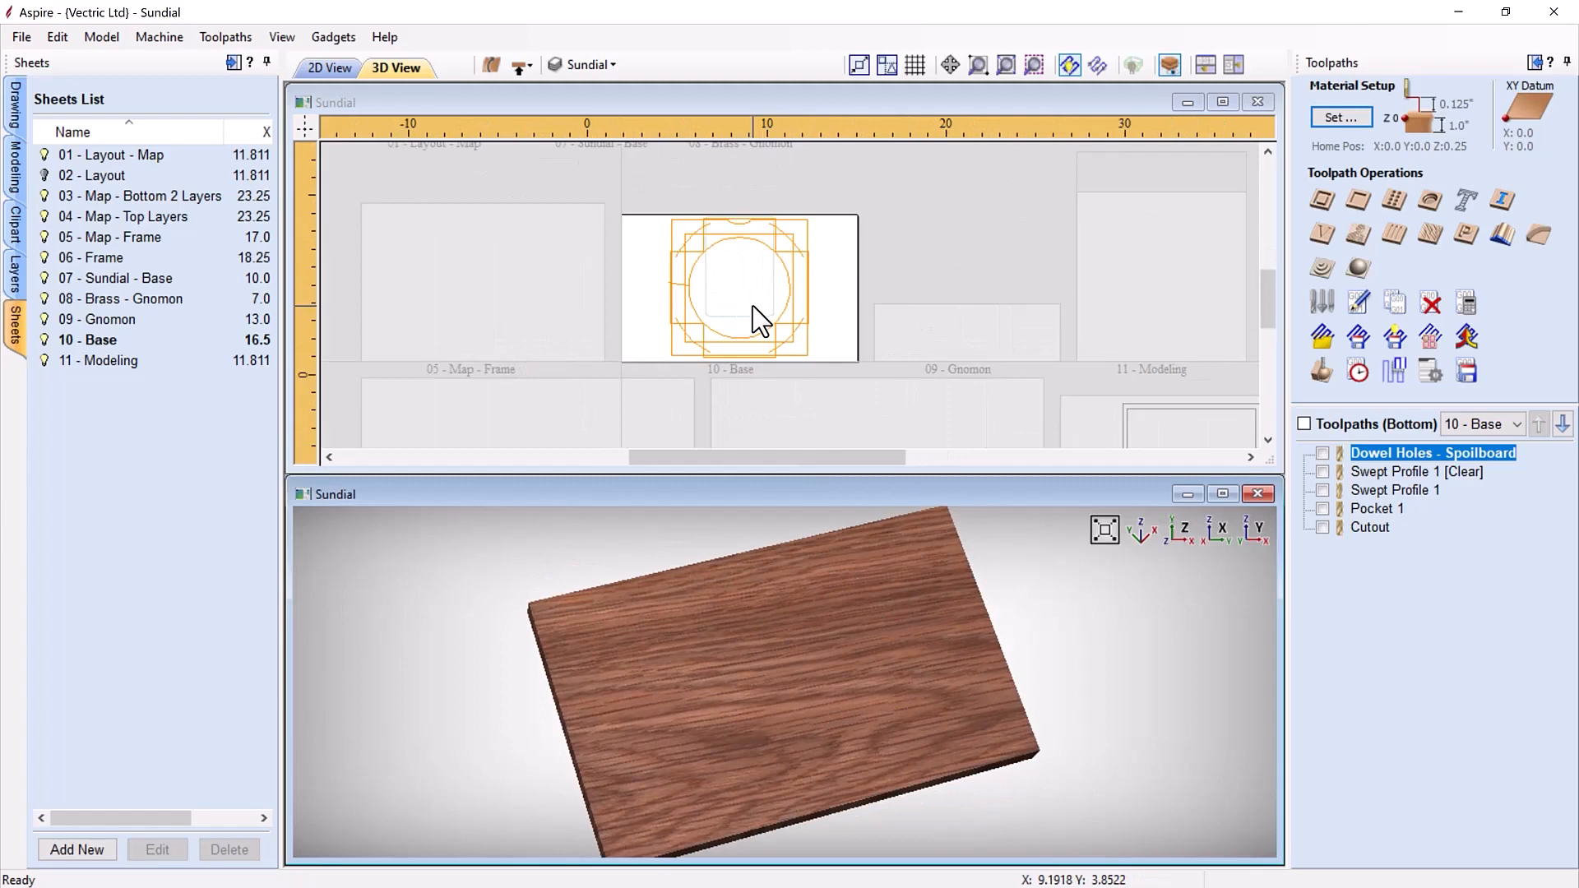
scroll(752, 306, up, 1)
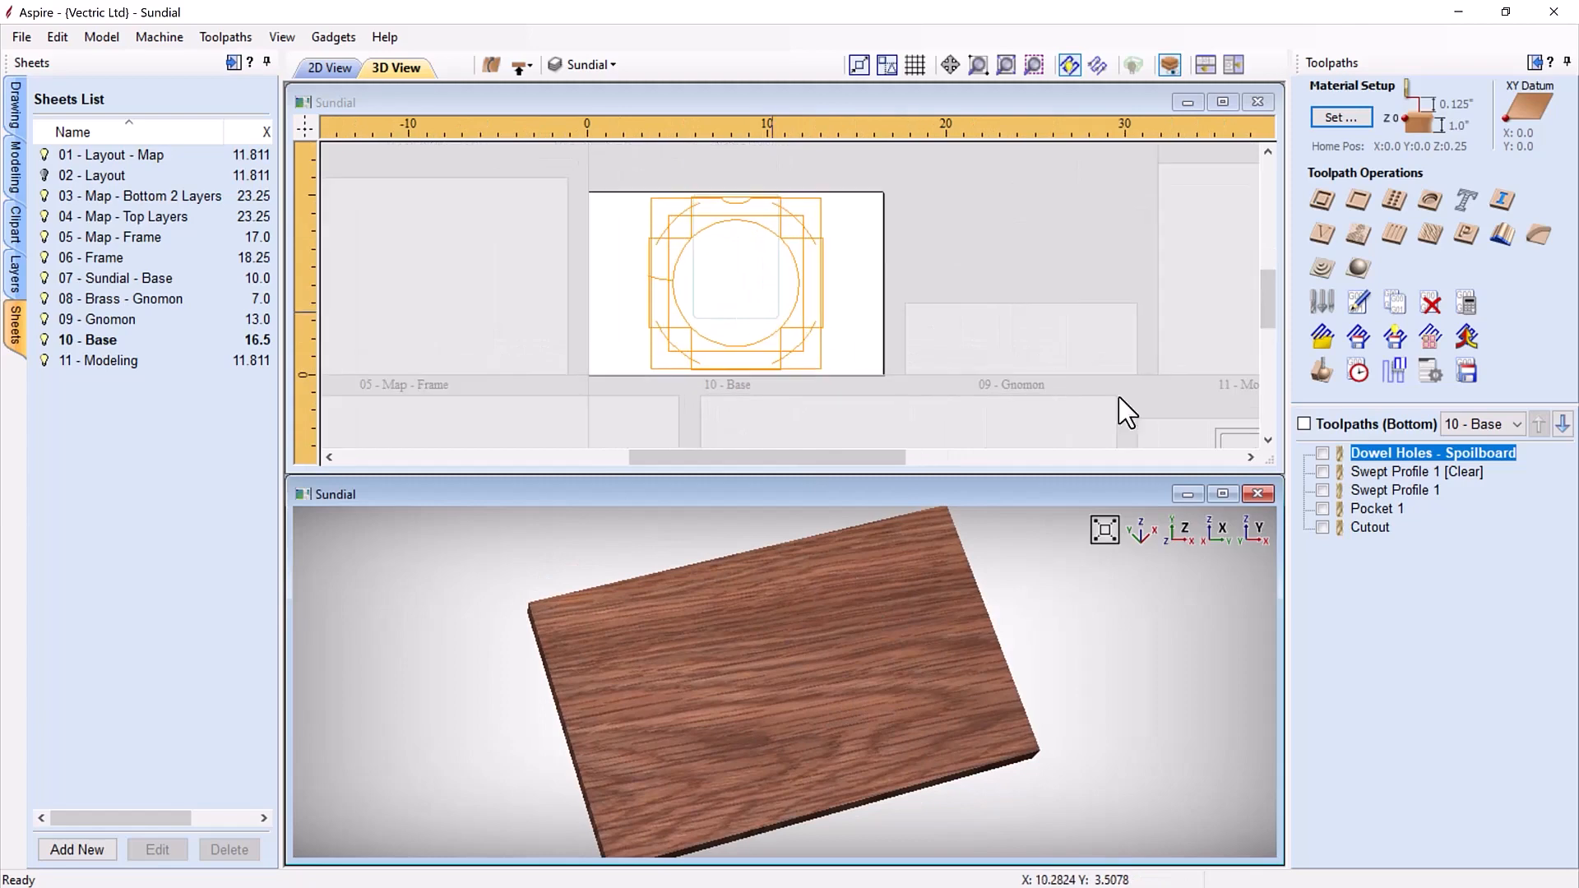
Step: Preview all bottom-side toolpaths of the 10 - Base sheet, inspect the simulated cuts from several angles and close the preview
click(1321, 379)
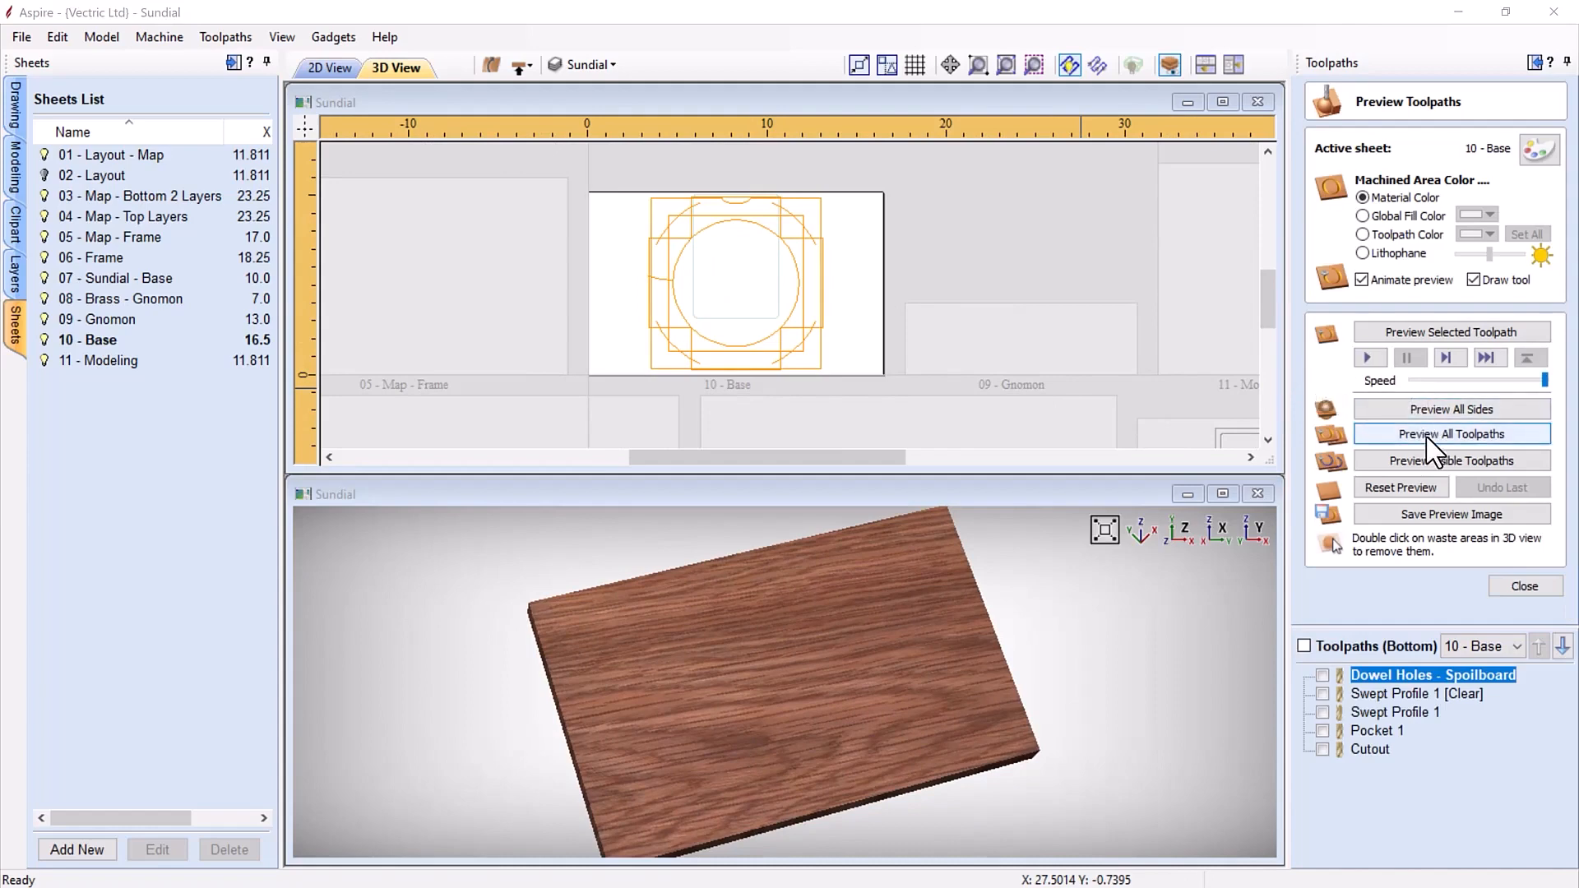
click(1431, 442)
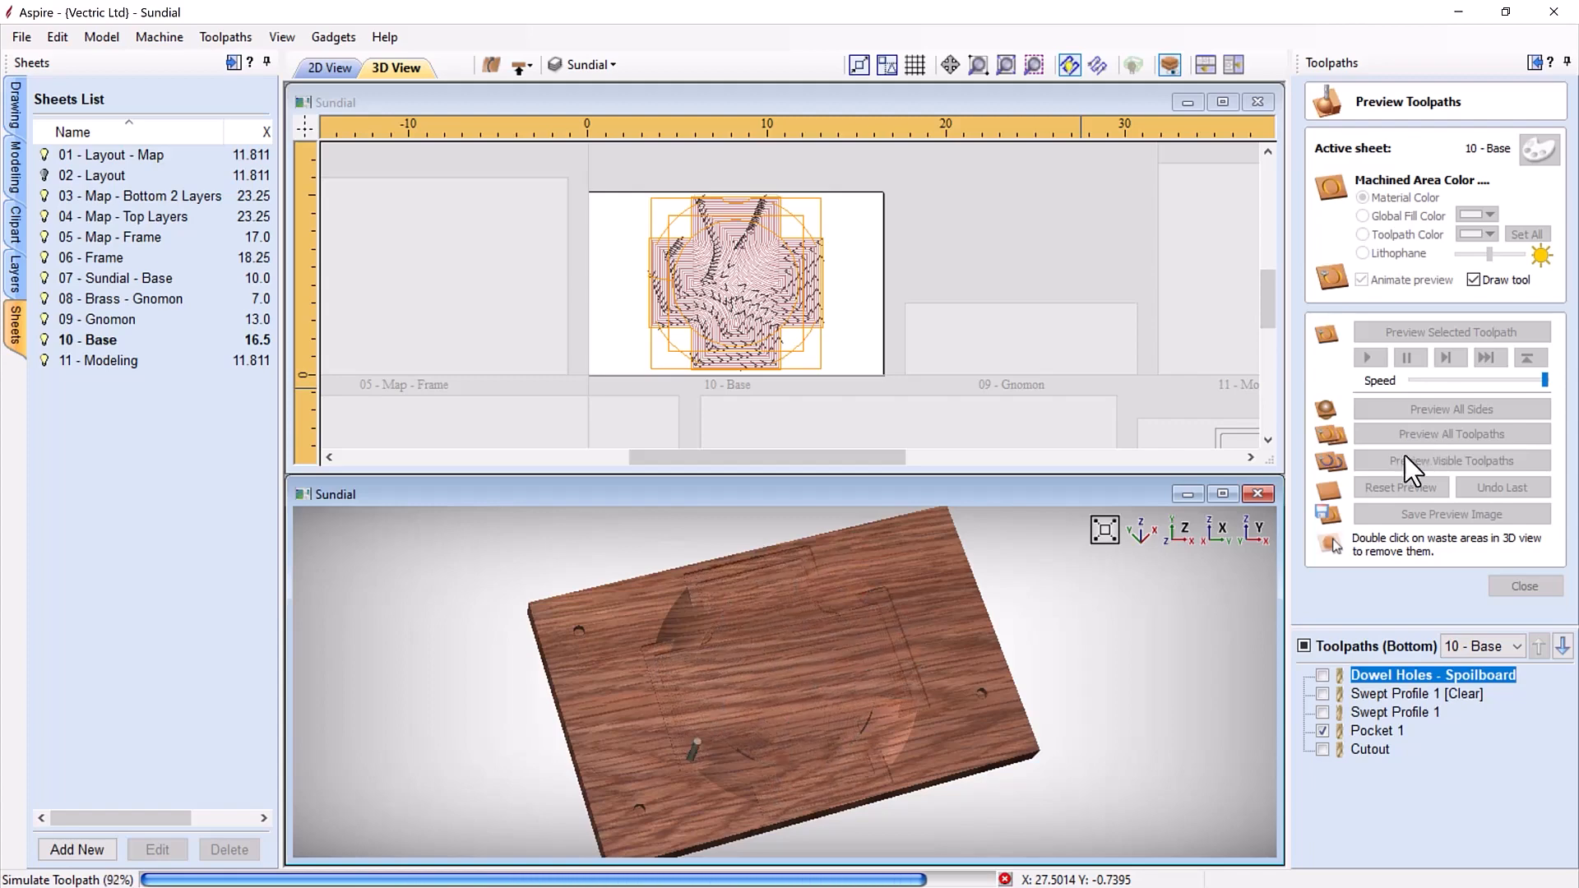
drag(899, 714, 924, 660)
scroll(674, 665, up, 3)
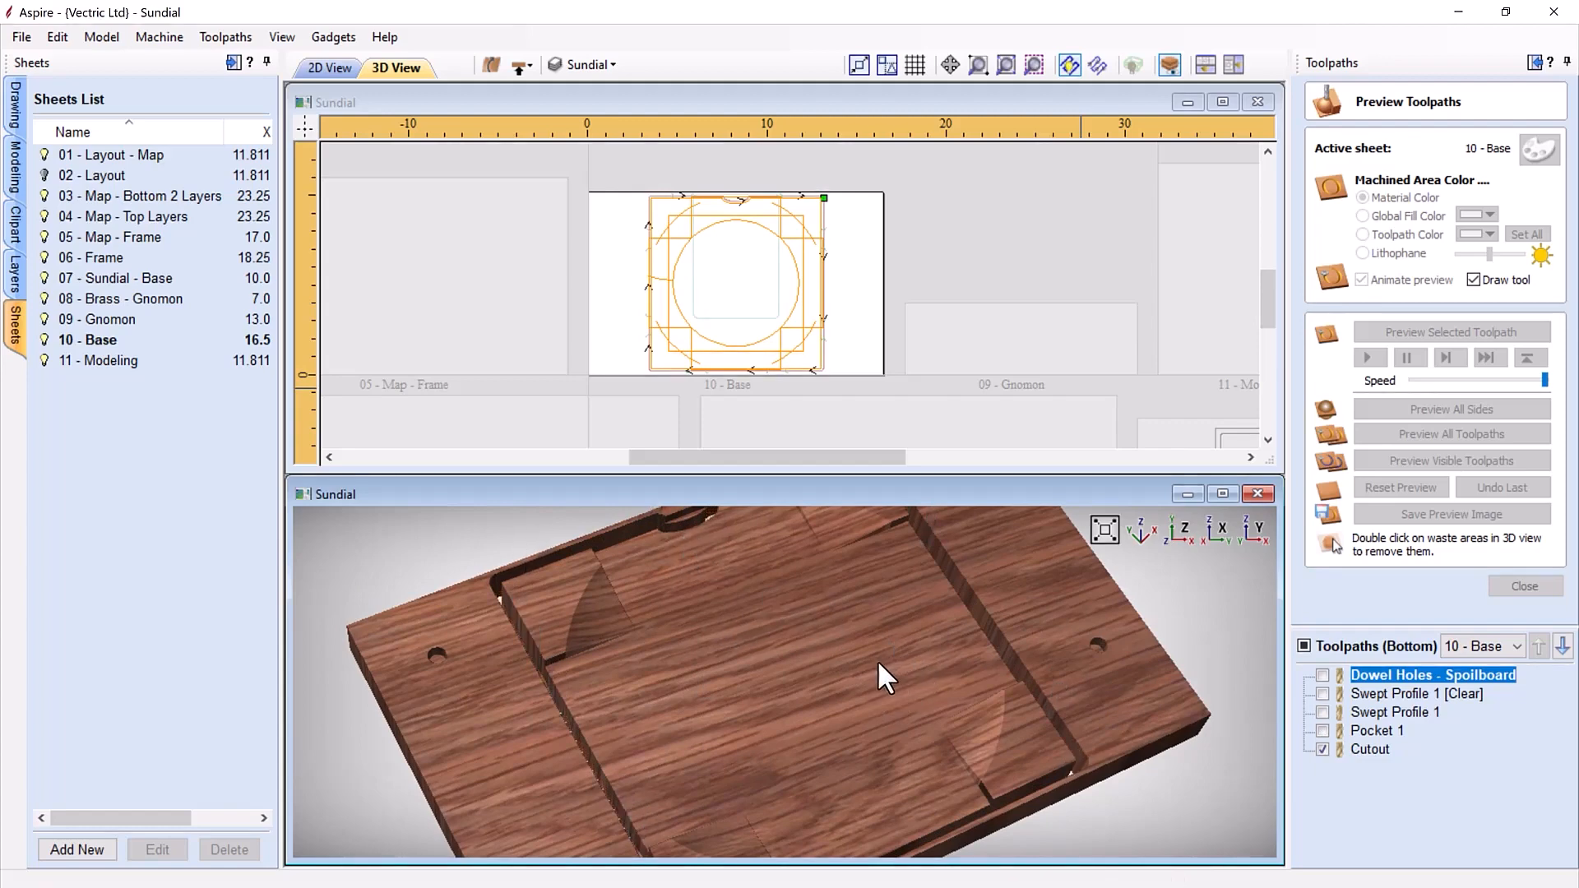
drag(873, 645, 1075, 705)
scroll(840, 714, down, 2)
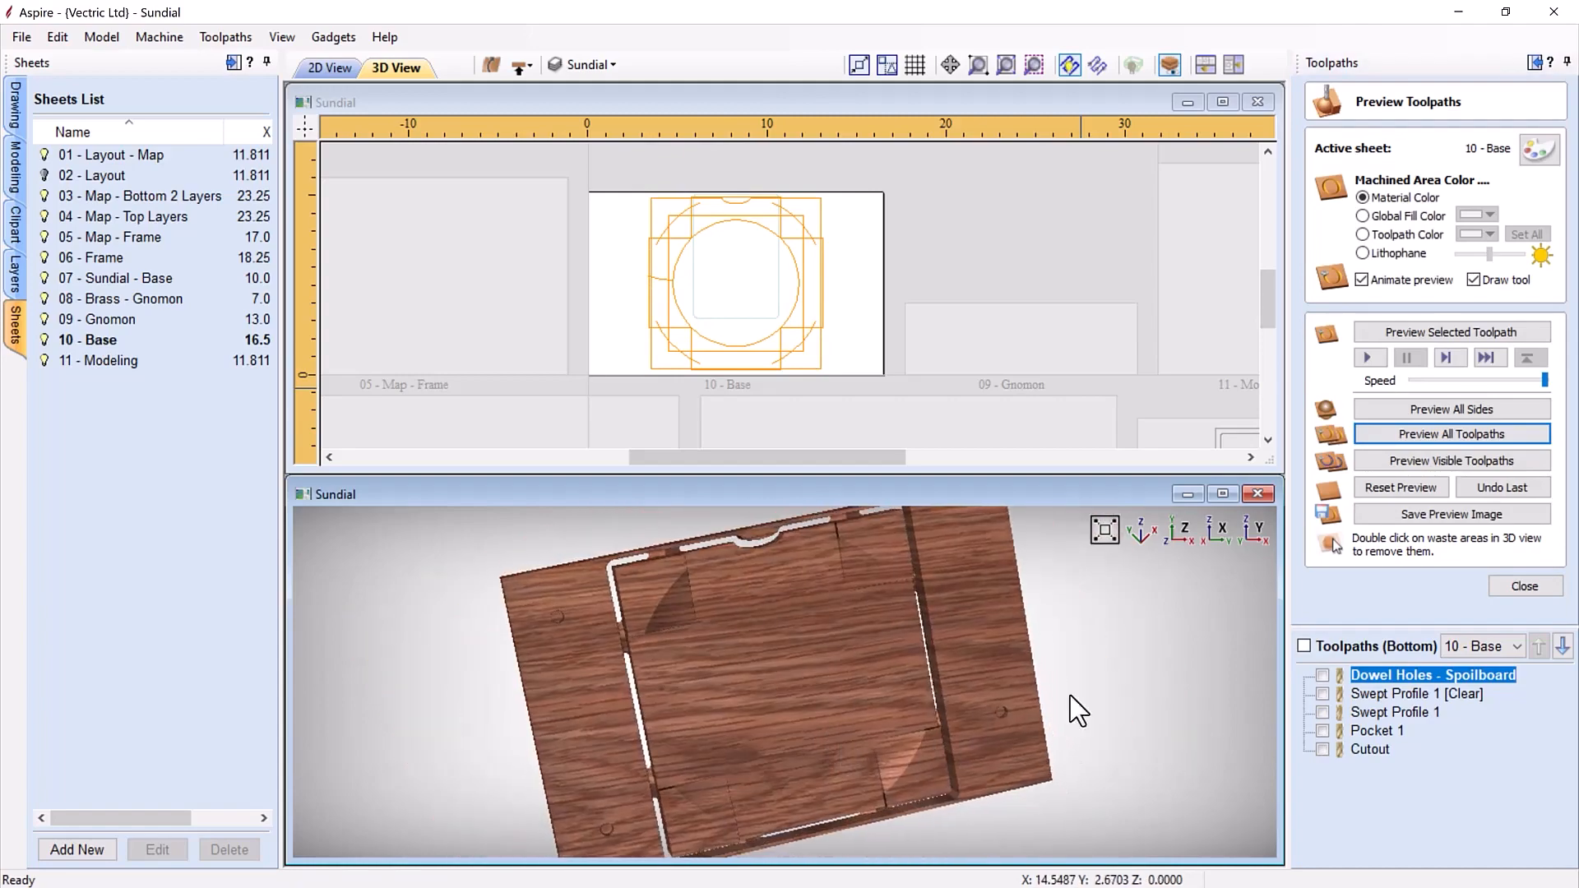
click(1524, 586)
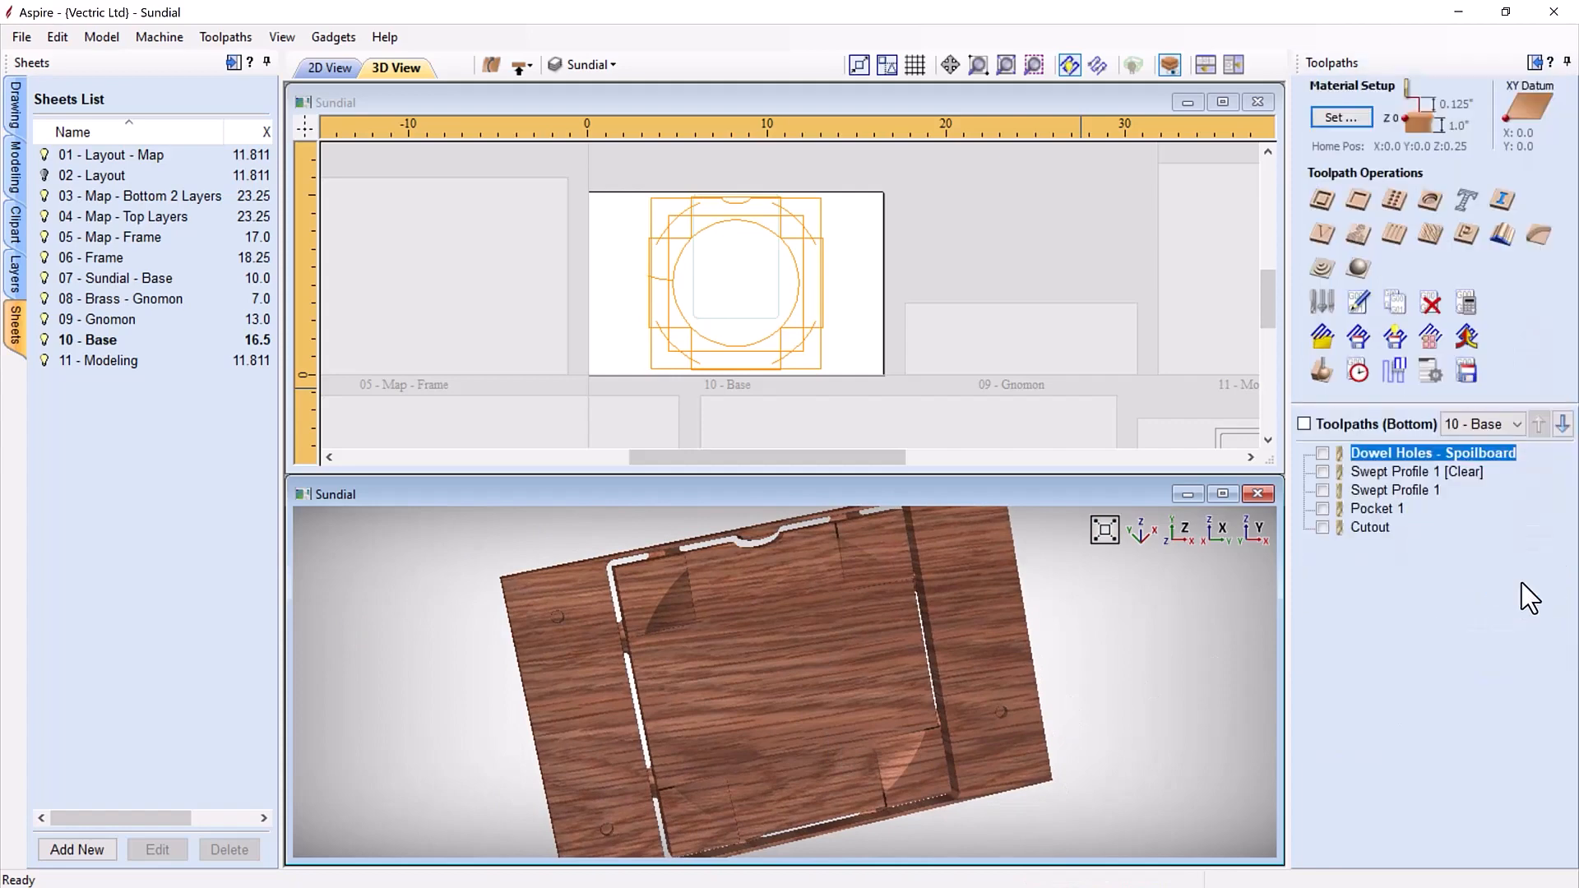
Step: Maximize the 2D view with all sheets in sight and return to the top side
click(1223, 103)
click(1223, 102)
scroll(606, 550, down, 2)
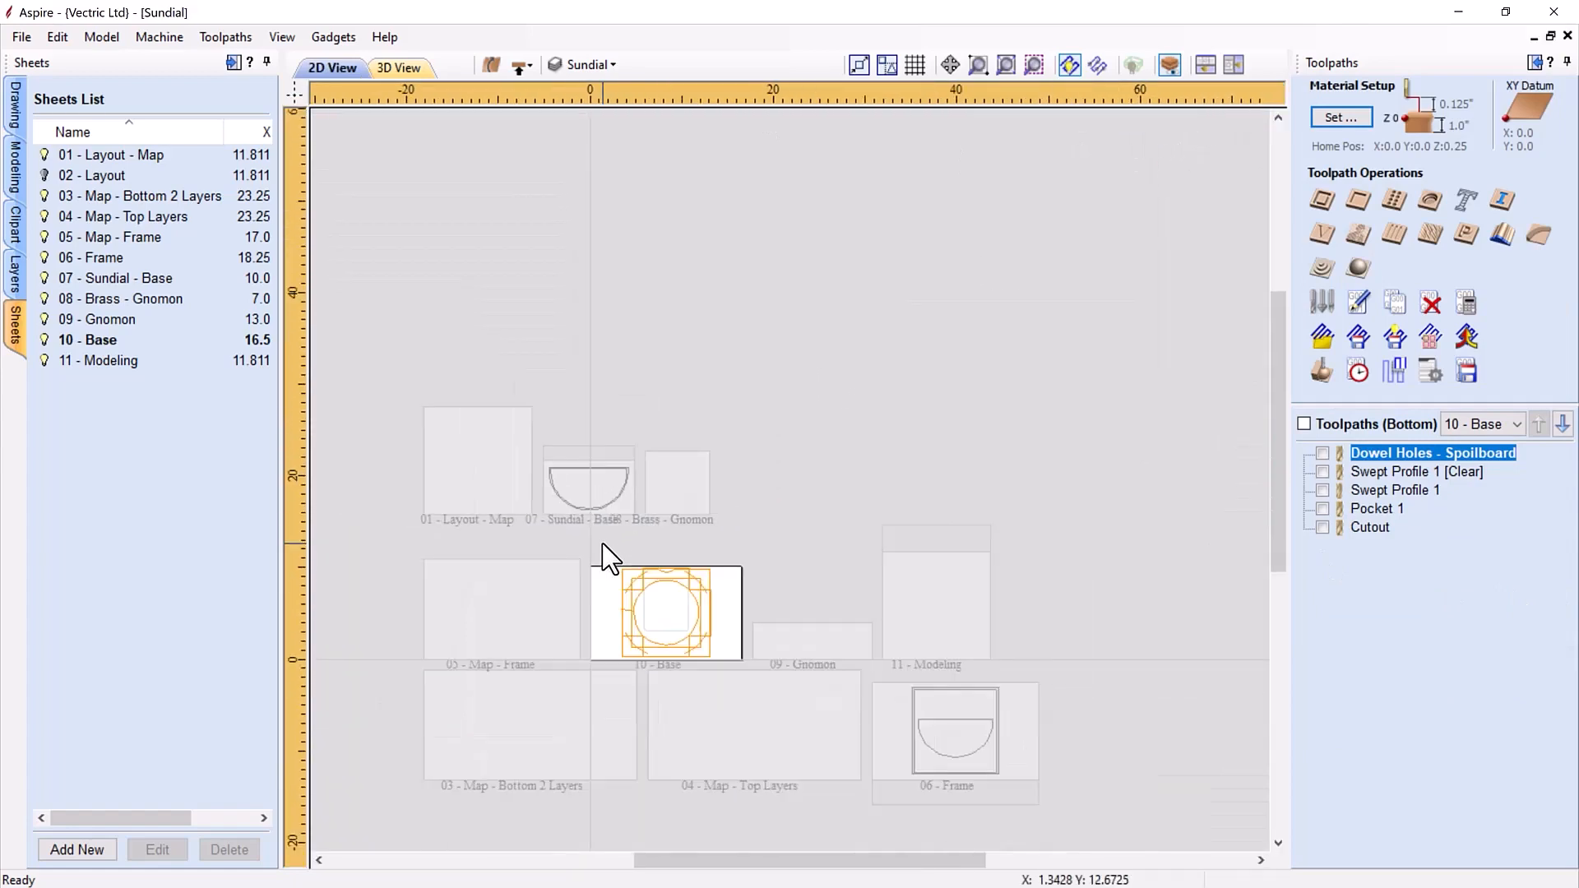
click(520, 68)
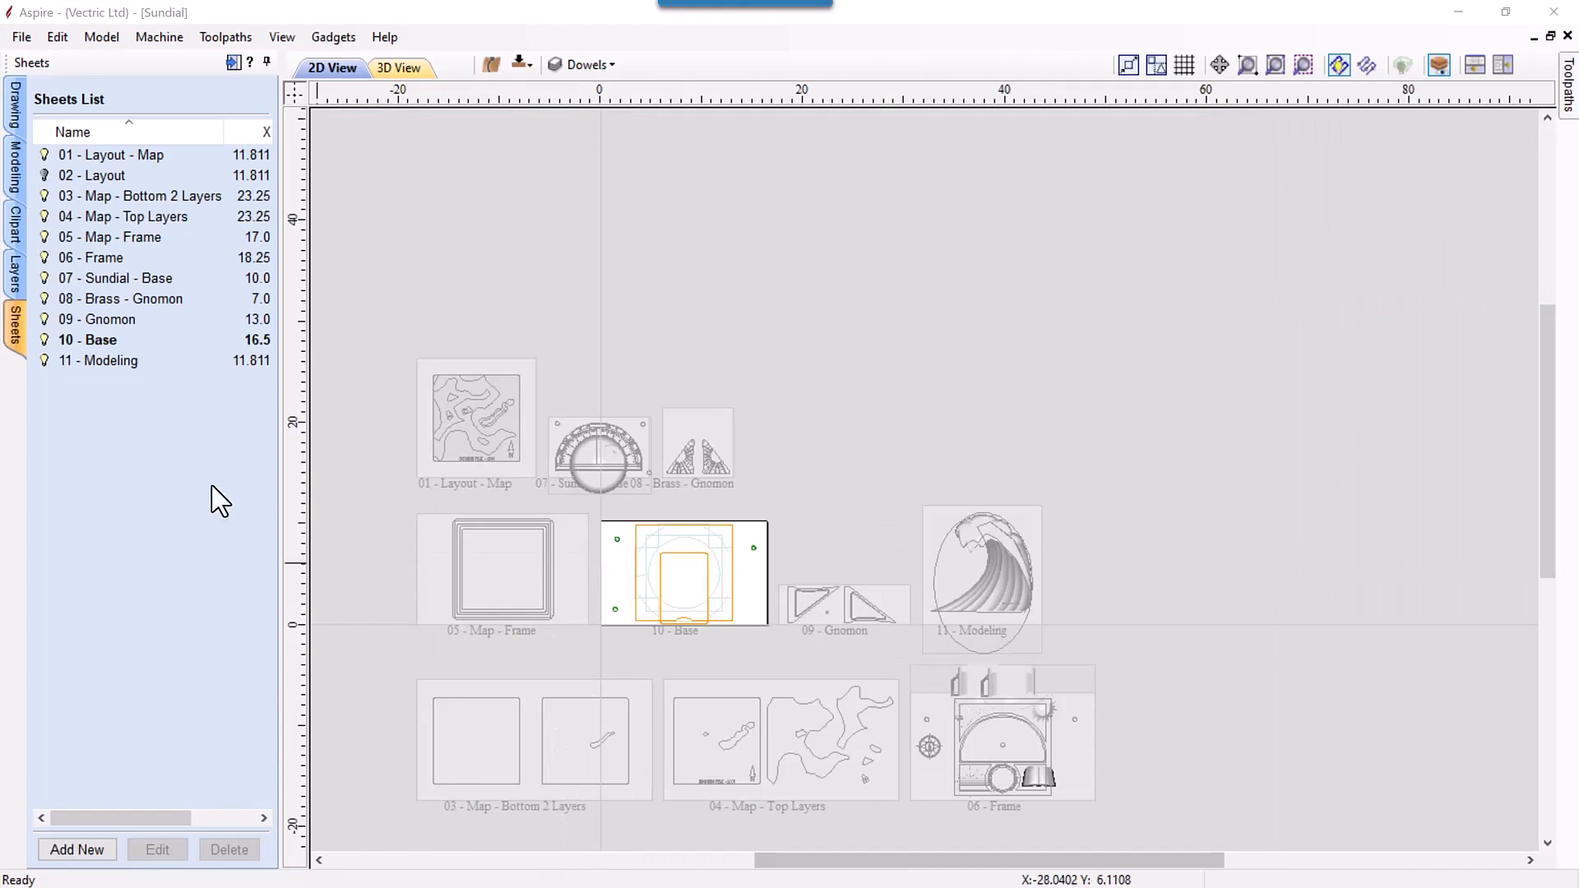
Step: Make the Sundial - Compass Star layer and the 02 - Layout sheet visible
click(14, 271)
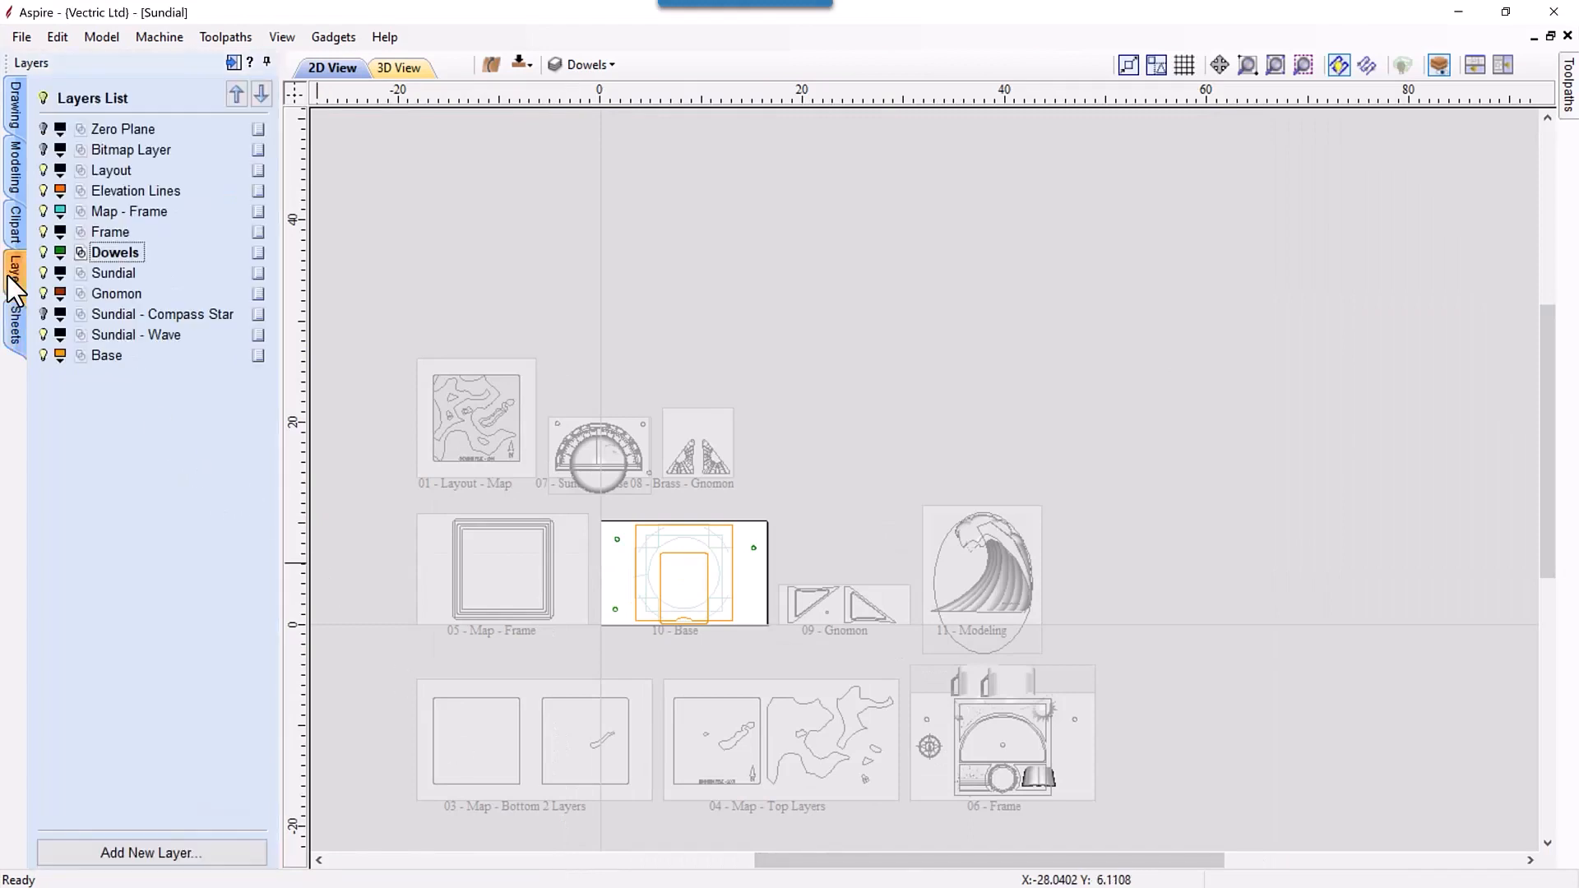
click(43, 313)
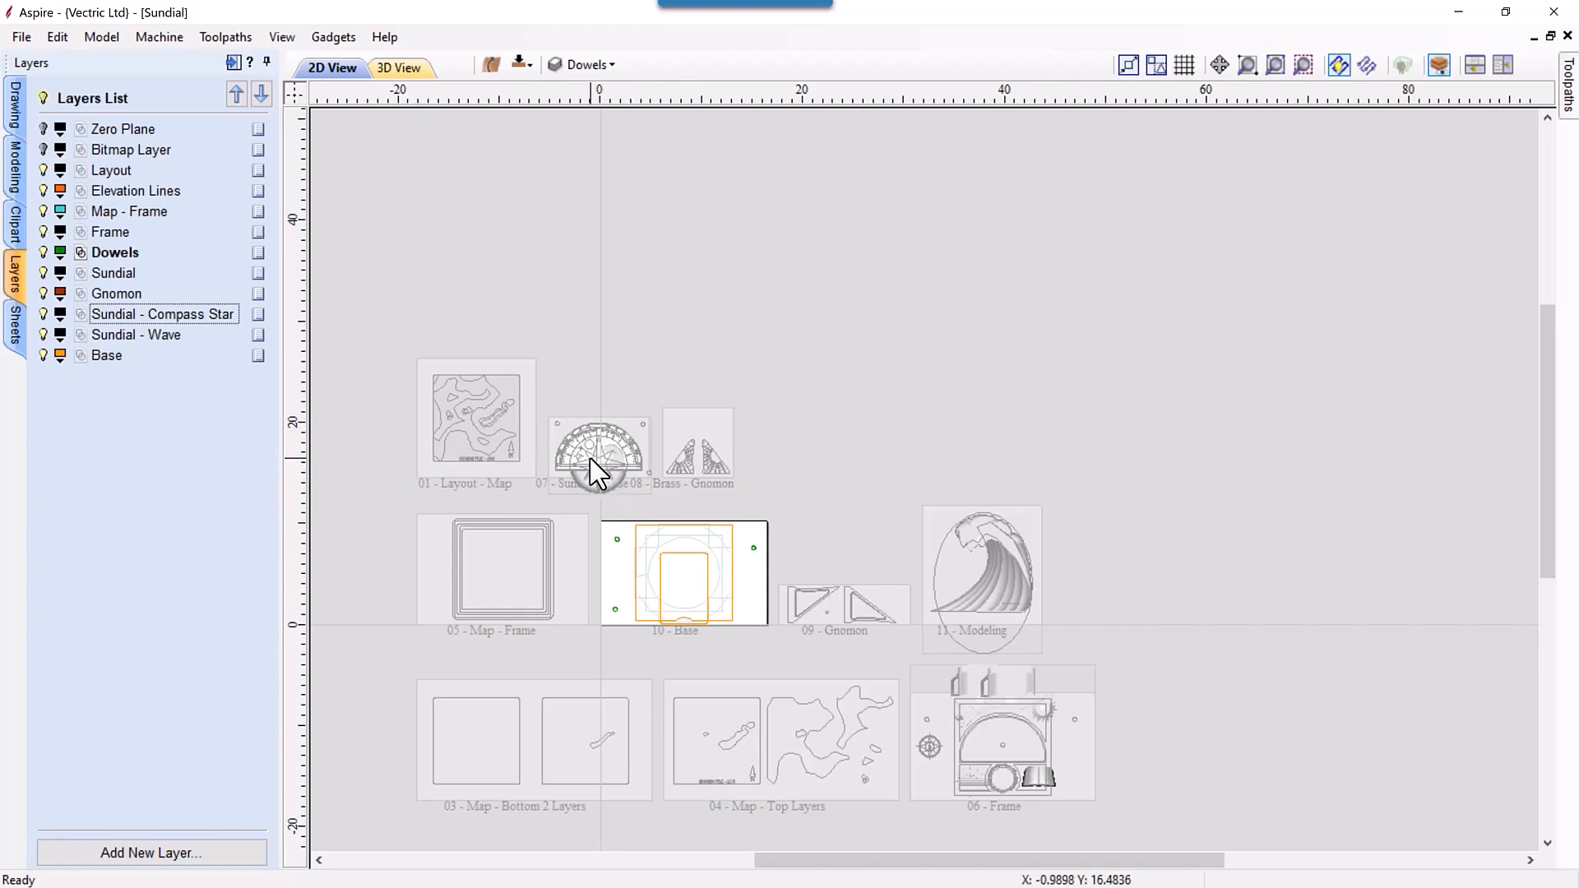
click(17, 327)
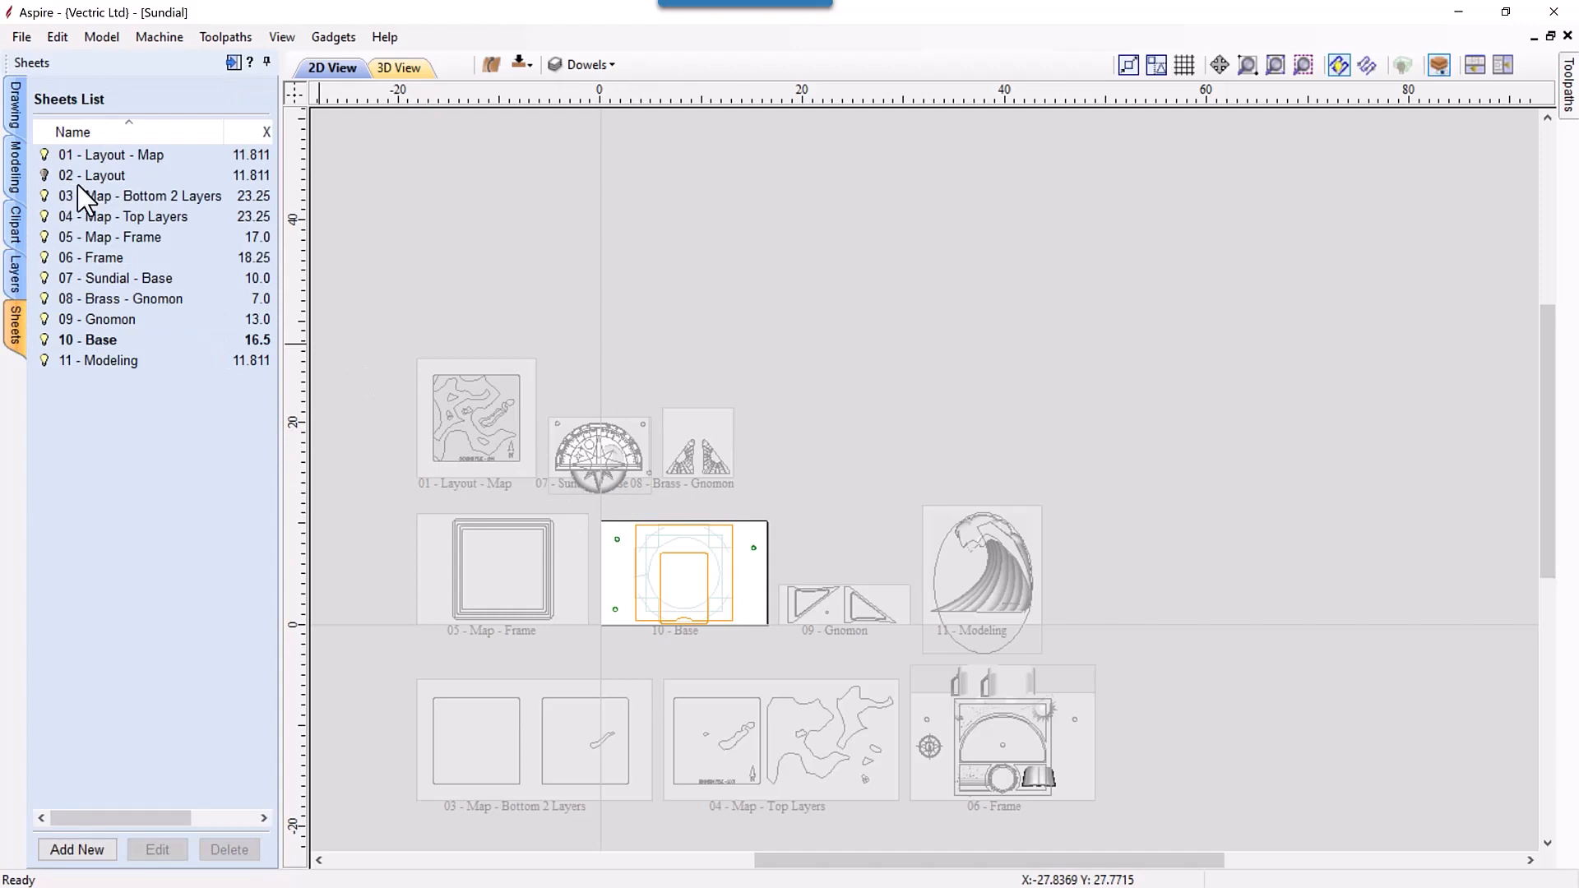
click(45, 176)
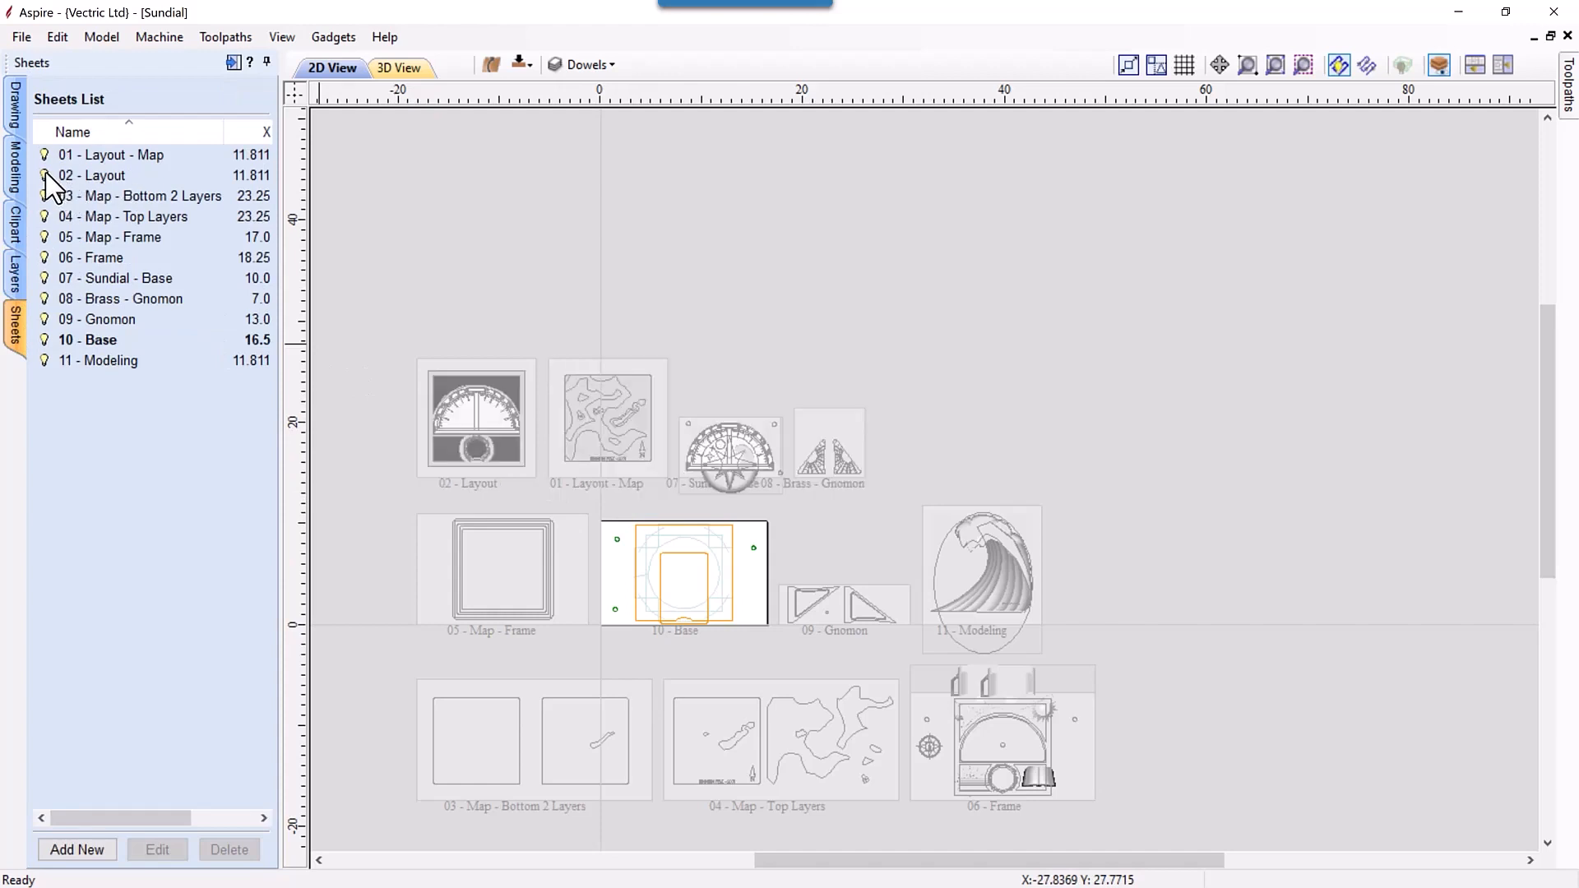
Step: Make the 02 - Layout sheet active and inspect its sundial design up close in 2D and from an angle in 3D
click(463, 452)
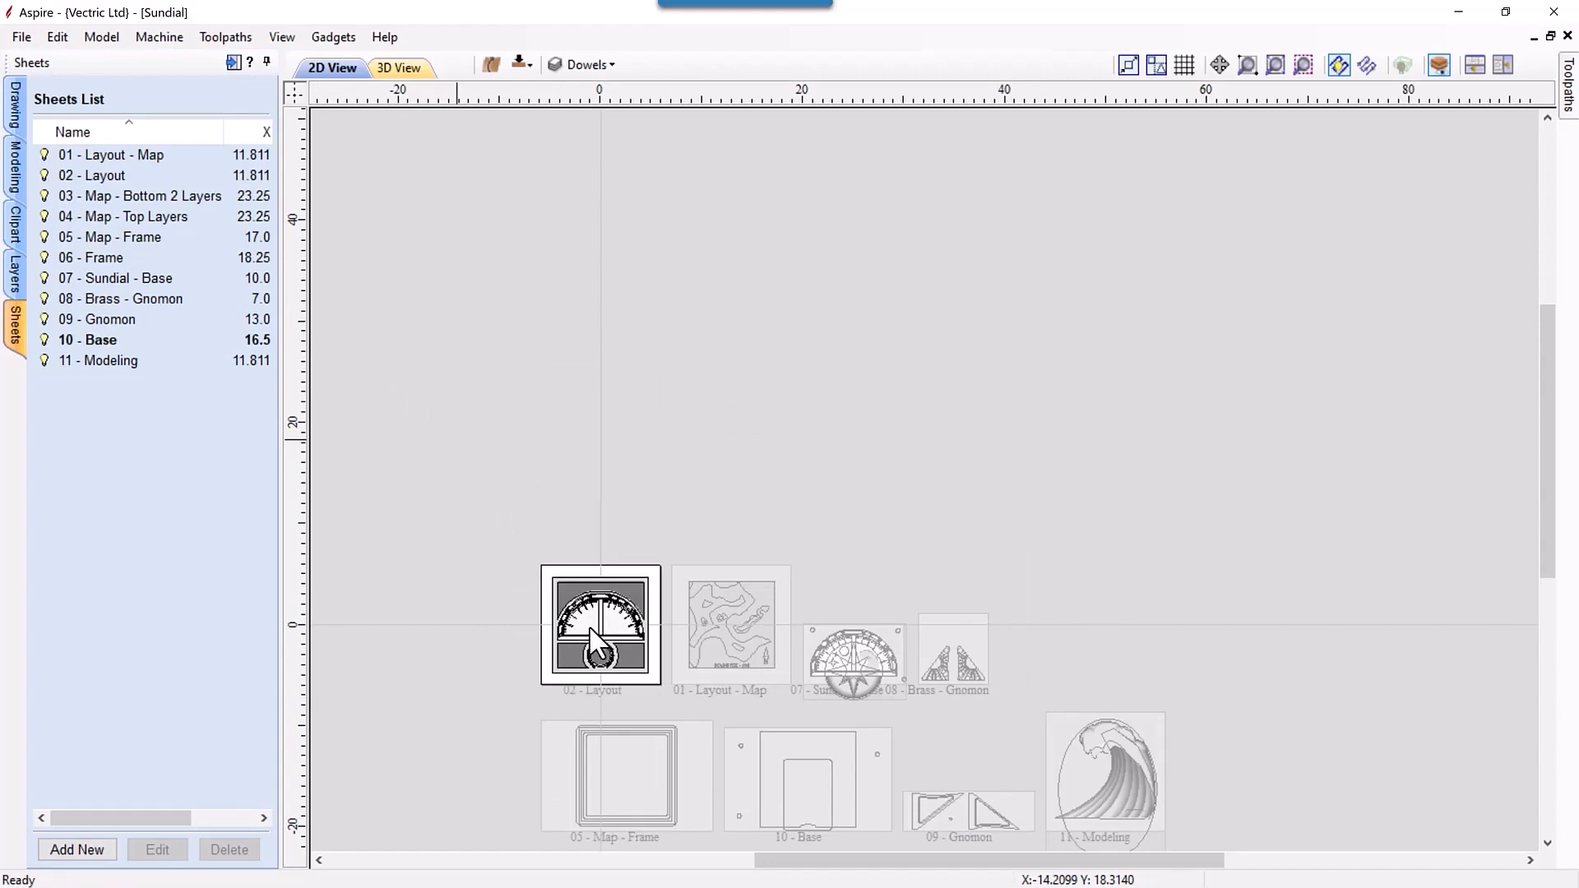
scroll(966, 444, up, 6)
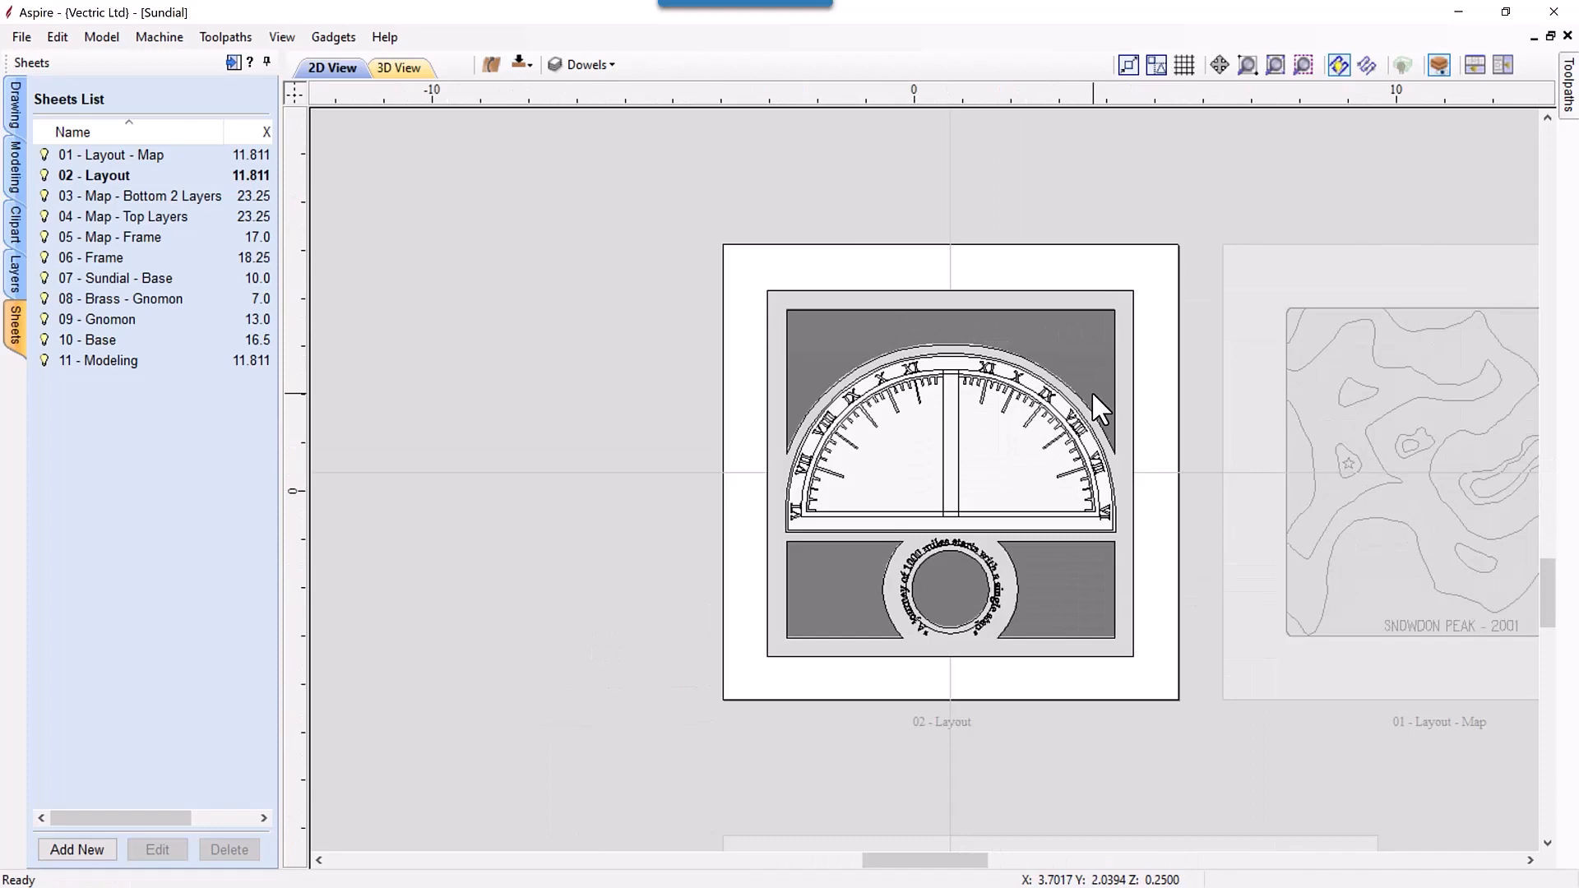
scroll(1094, 395, up, 3)
scroll(1094, 395, down, 2)
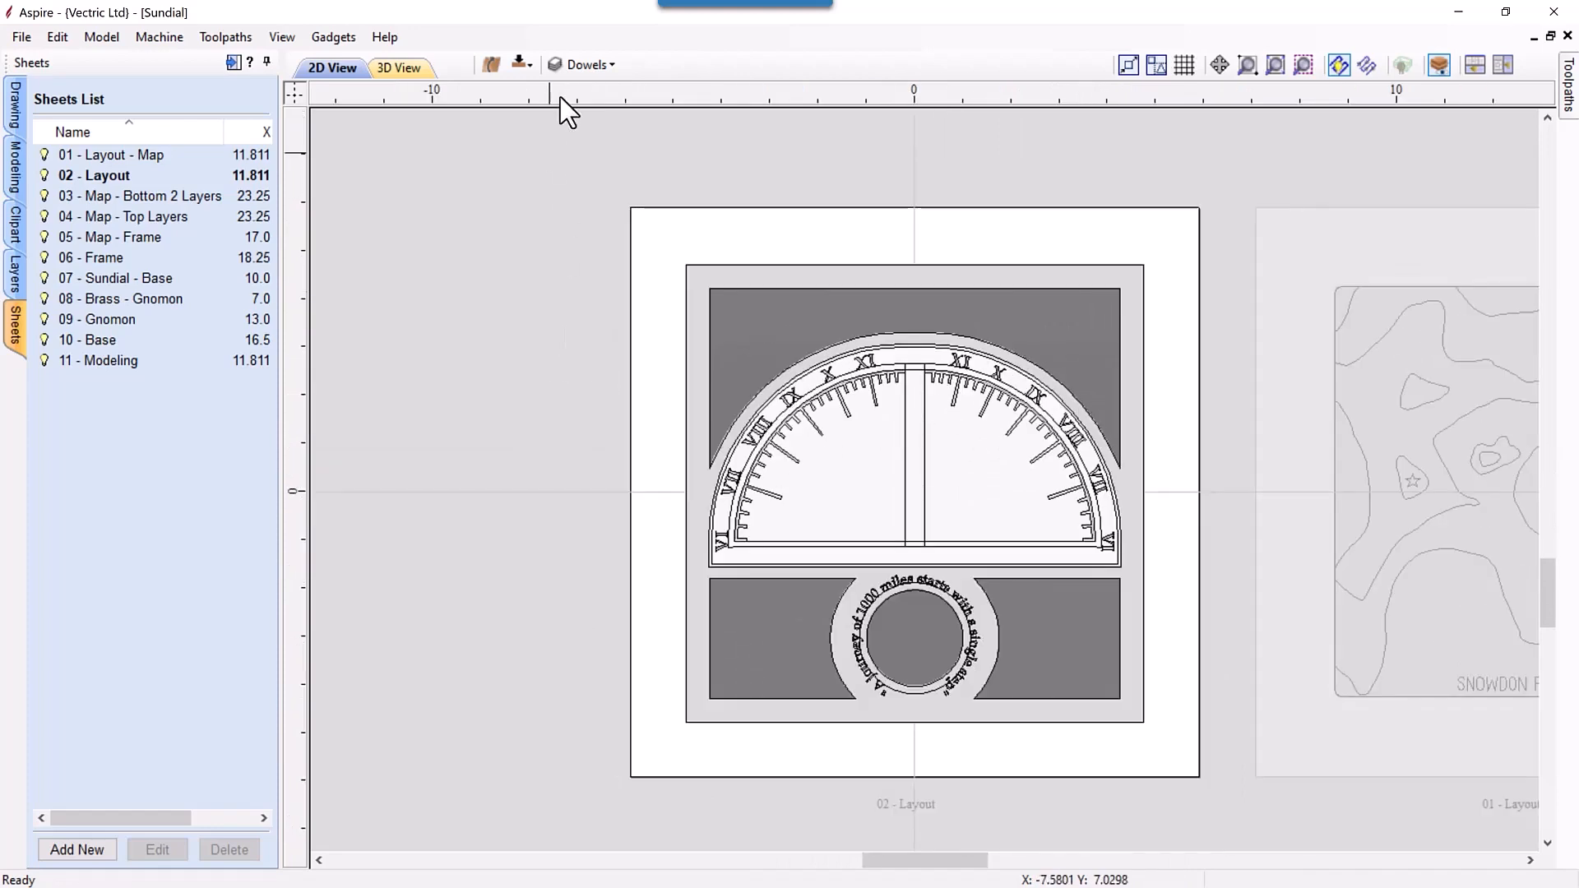
click(390, 73)
drag(686, 642, 1237, 296)
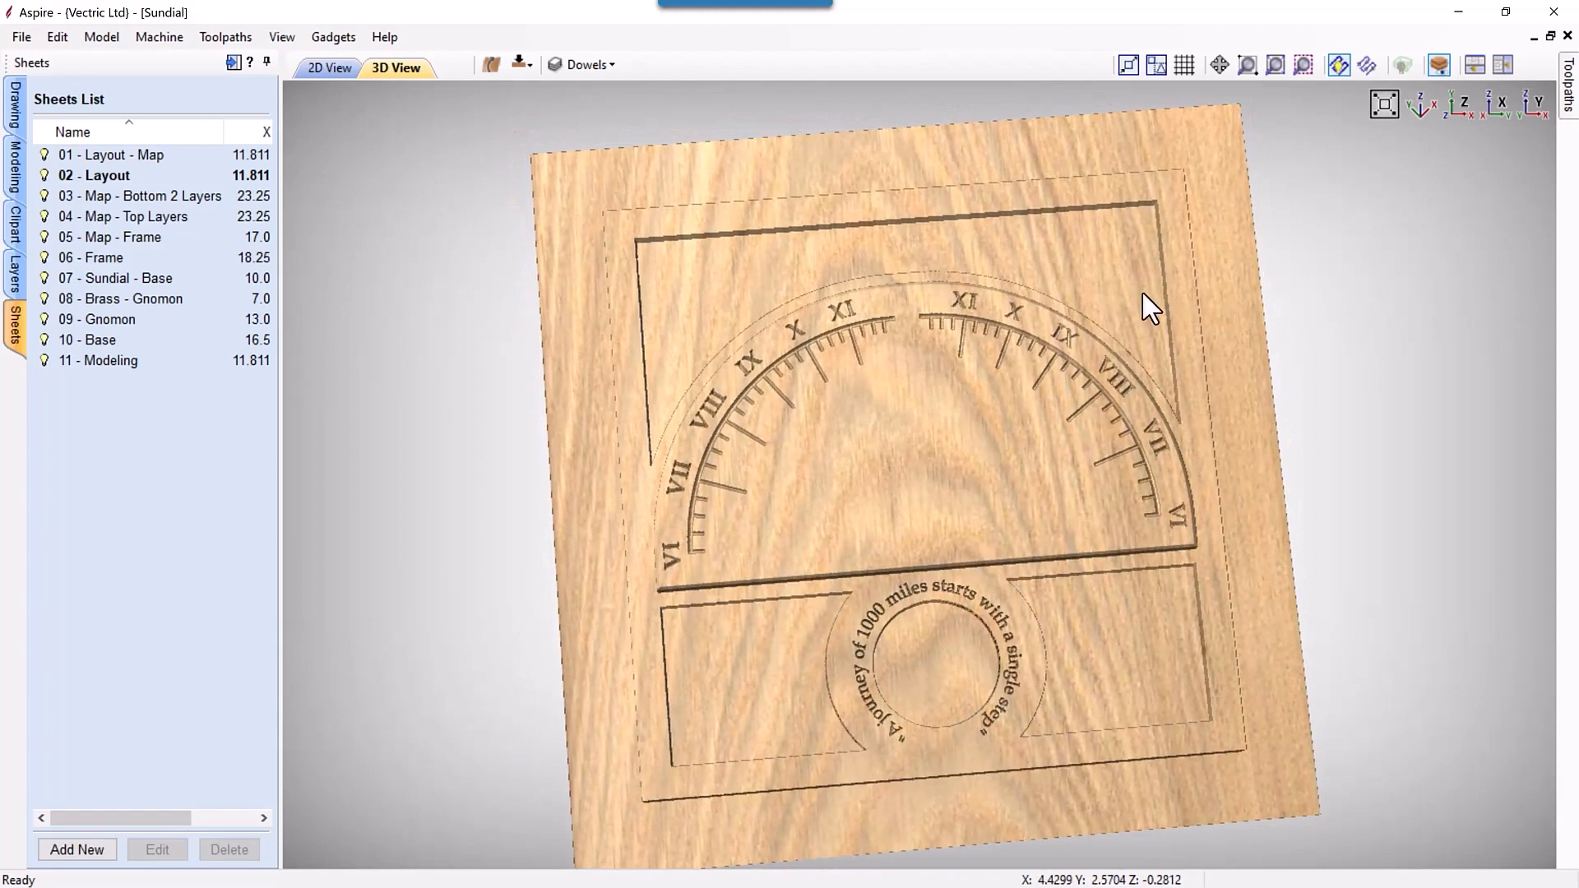